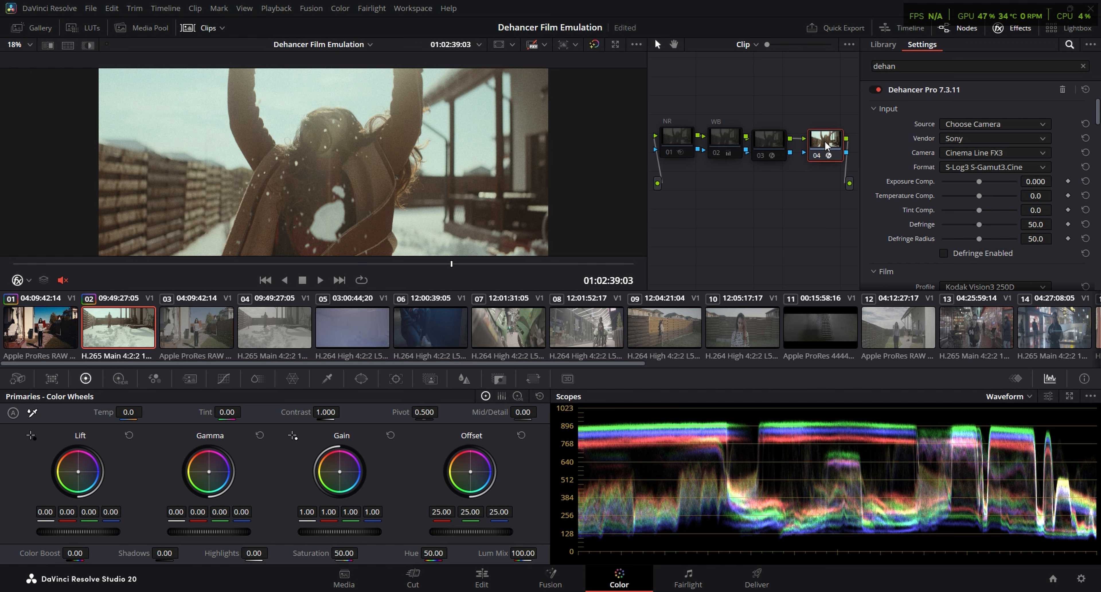
Disable node 04 and enable the Dehancer grade on node 03 of clip 02
key(ctrl+d)
click(765, 143)
key(ctrl+d)
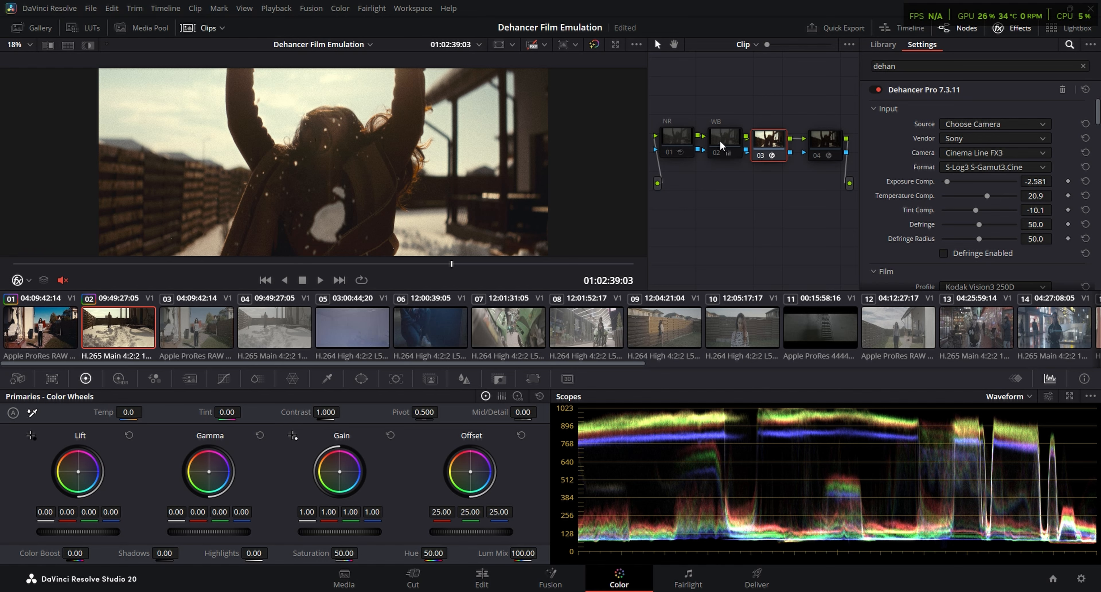
Enable the WB and NR nodes ahead of the Dehancer node on clip 02
click(727, 143)
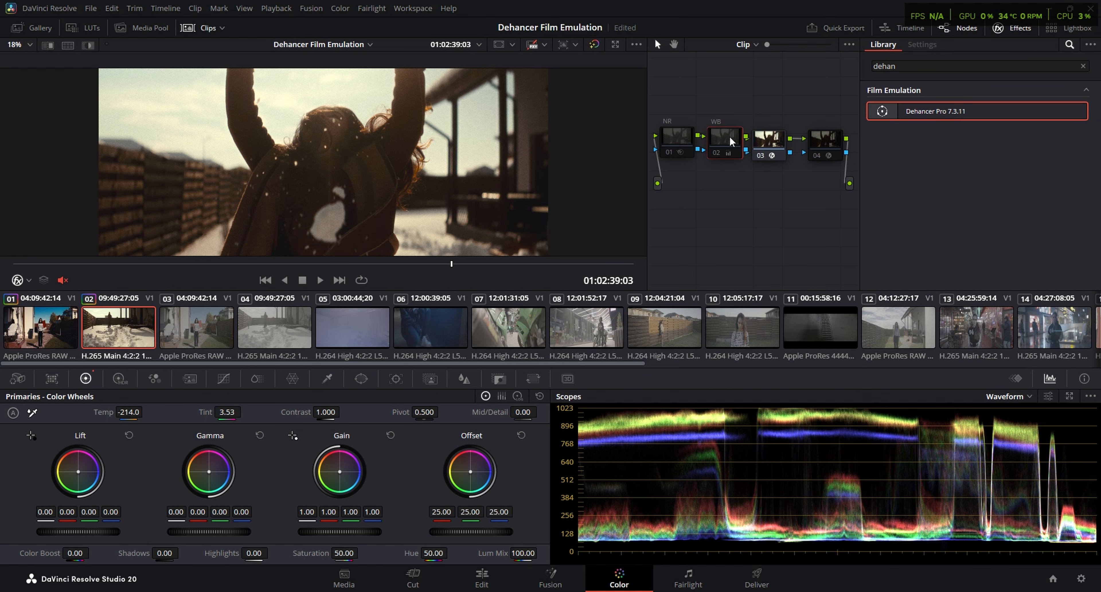
click(677, 135)
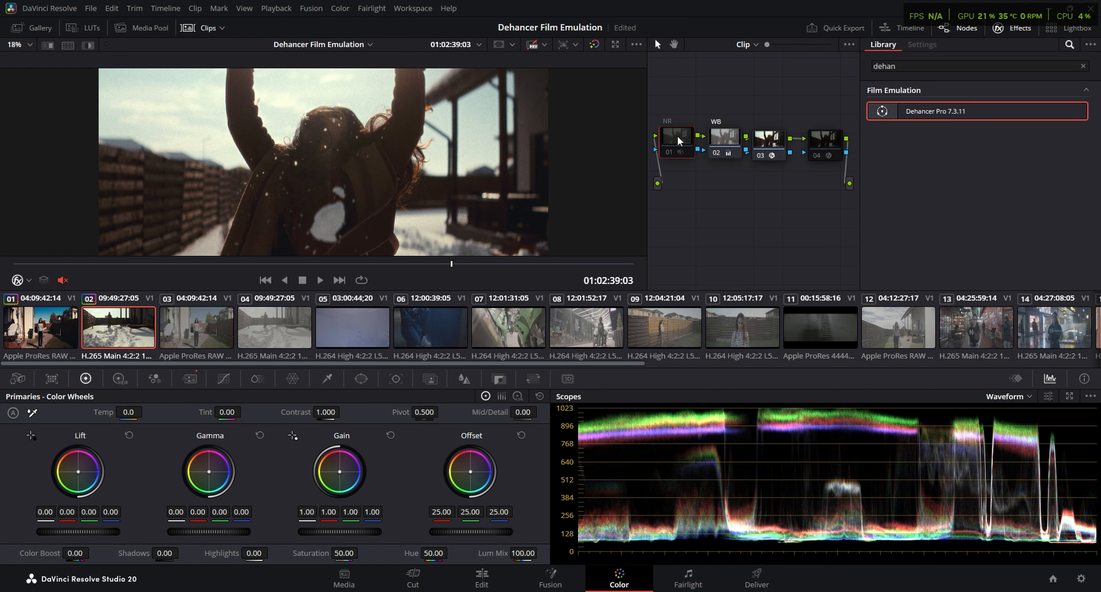
key(ctrl+d)
Inspect the graded frame of clip 02 in full-screen view
key(ctrl+f)
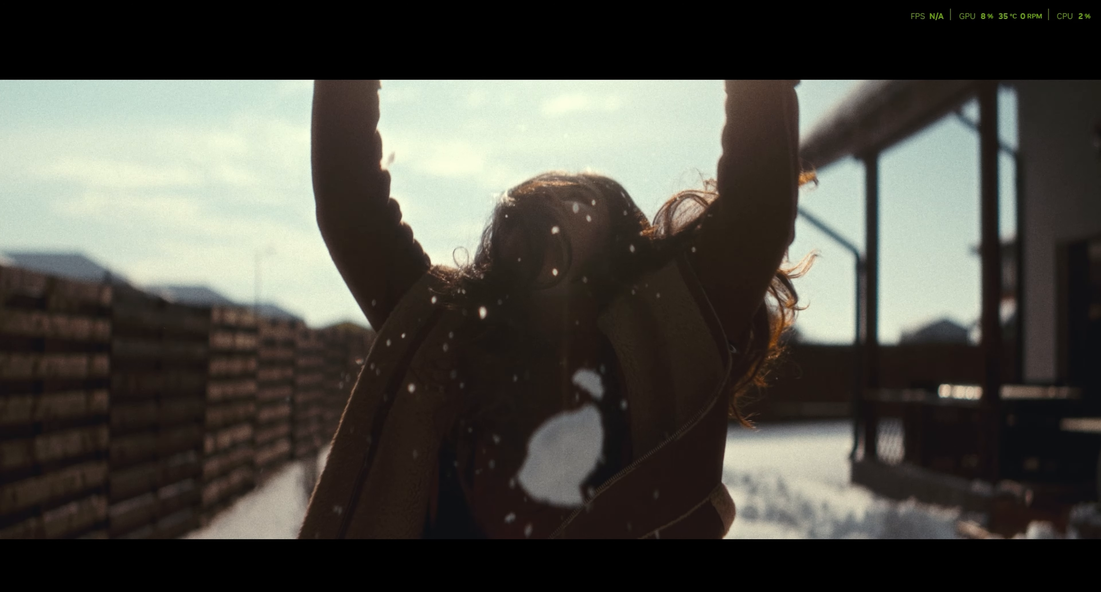
key(ctrl+f)
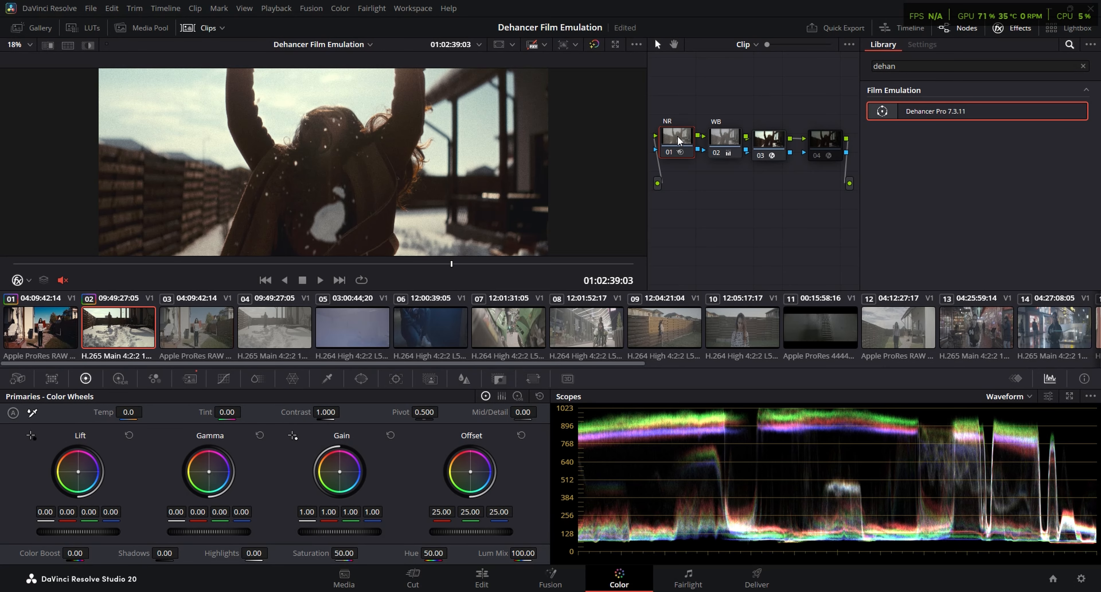
key(ctrl+f)
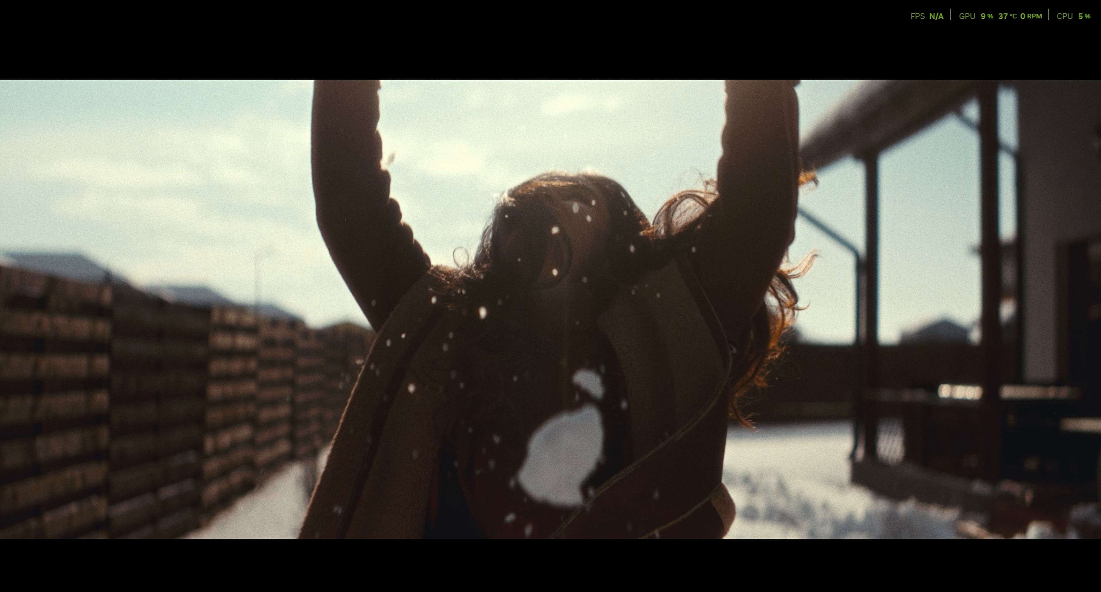
key(ctrl+f)
Compare the image with only node 04 active against the grade from the NR, WB and Dehancer nodes 01 to 03
key(ctrl+a)
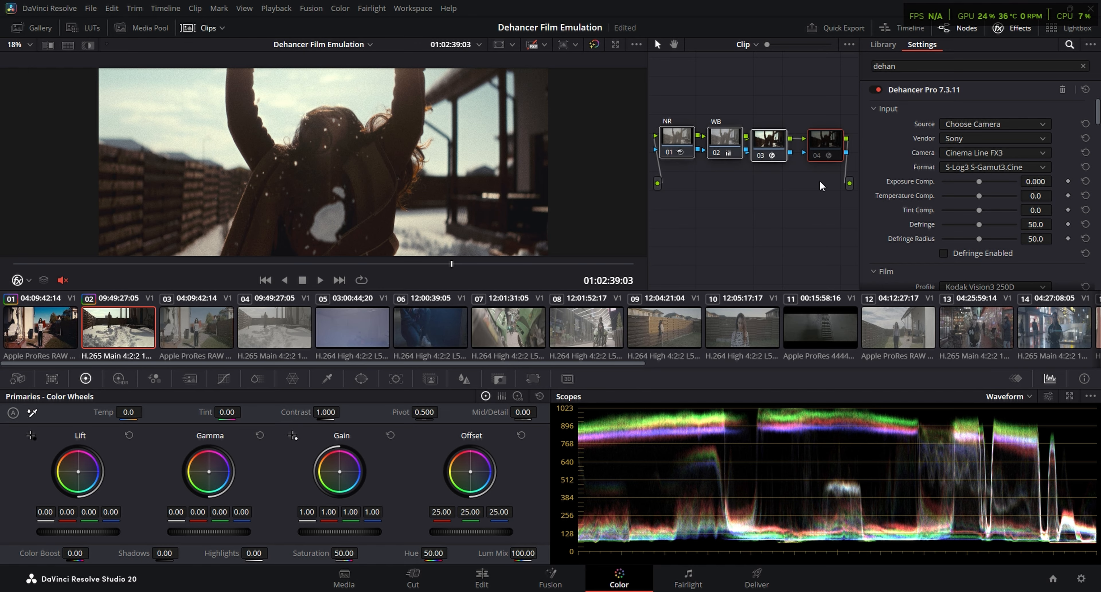
key(ctrl+d)
key(ctrl+d)
click(829, 141)
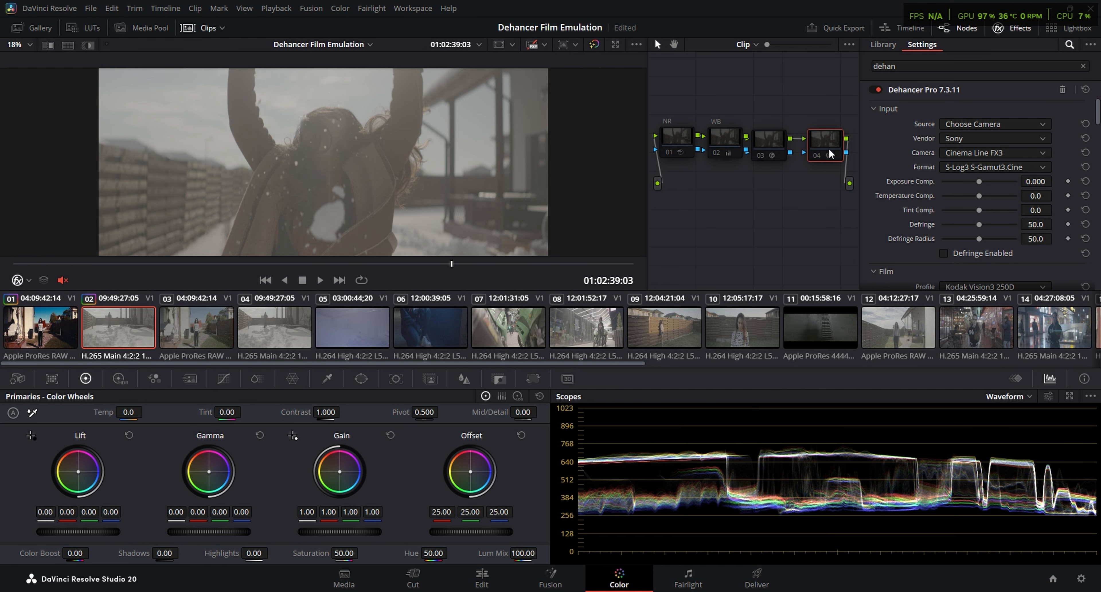
key(ctrl+d)
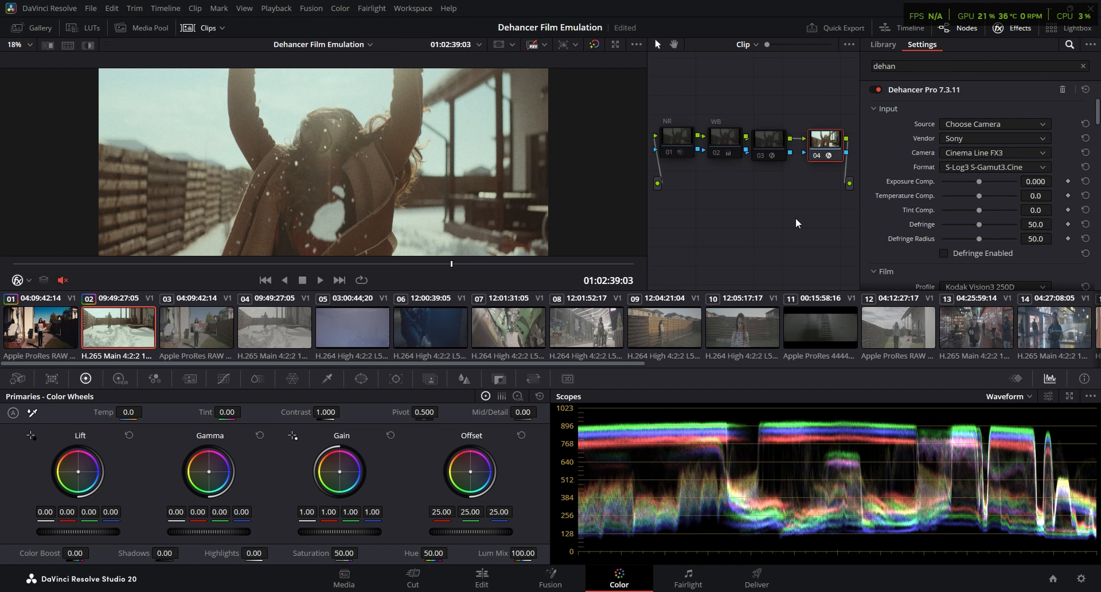
click(826, 152)
click(768, 139)
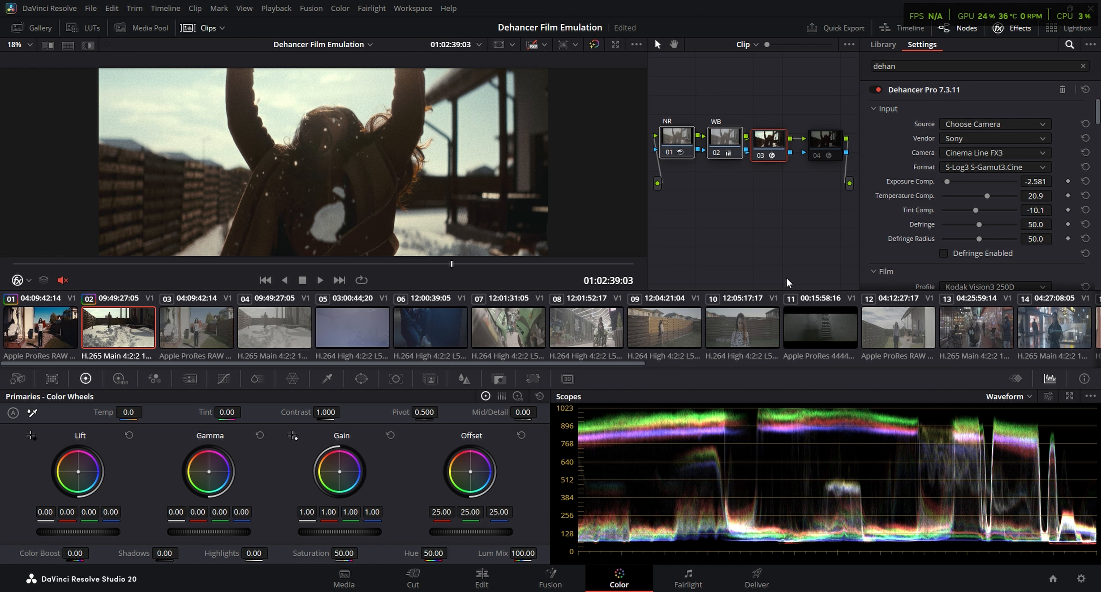
Play the graded clip 02 and scrub back to 01:02:38:14 to check the grade in motion
key(space)
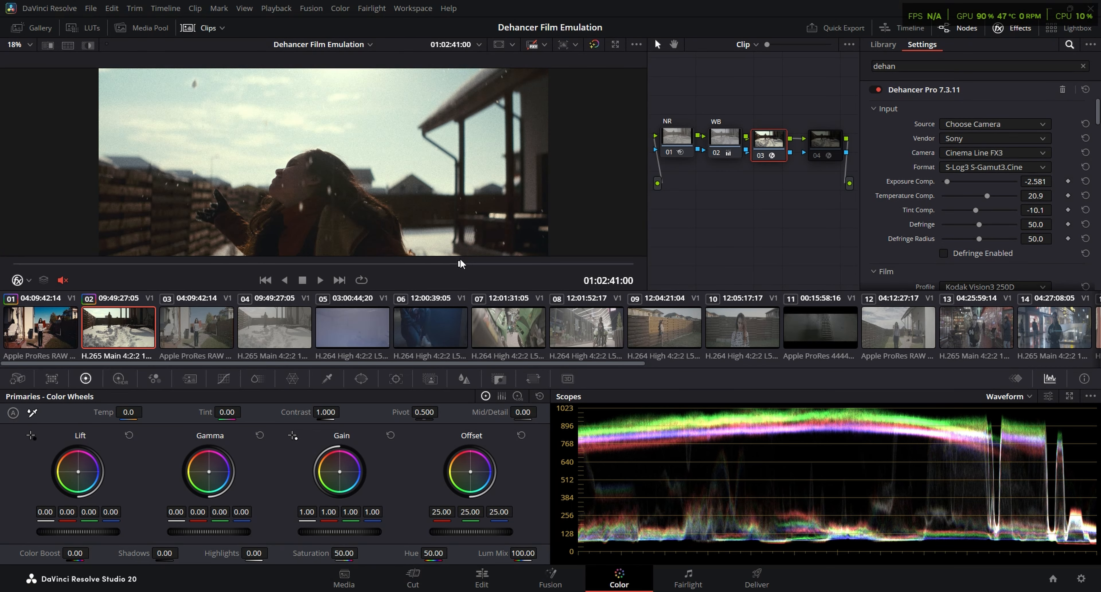
drag(460, 261, 450, 261)
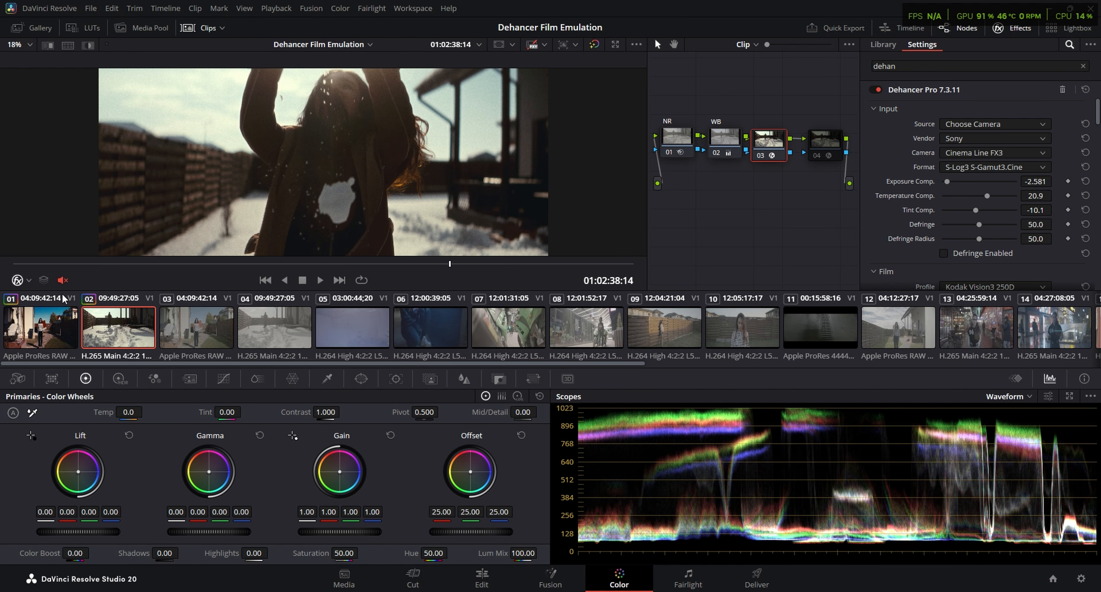
Compare clip 01 at 01:00:16:18 with its Dehancer node 03 off and on
click(56, 320)
mouse_move(220, 264)
mouse_down()
mouse_move(239, 263)
mouse_move(152, 270)
mouse_move(217, 269)
mouse_up()
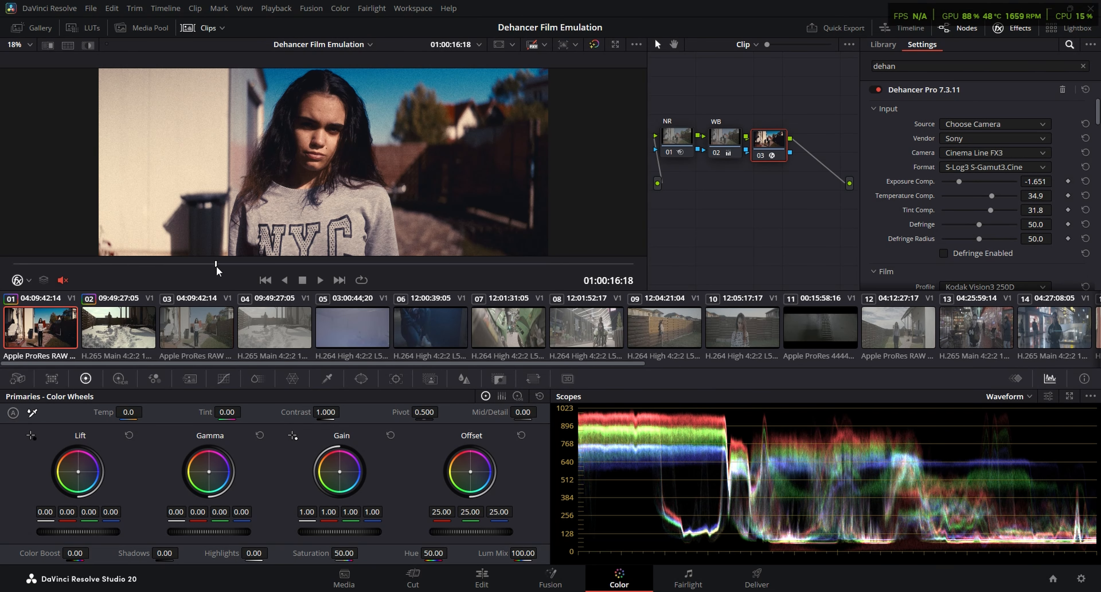
key(ctrl+f)
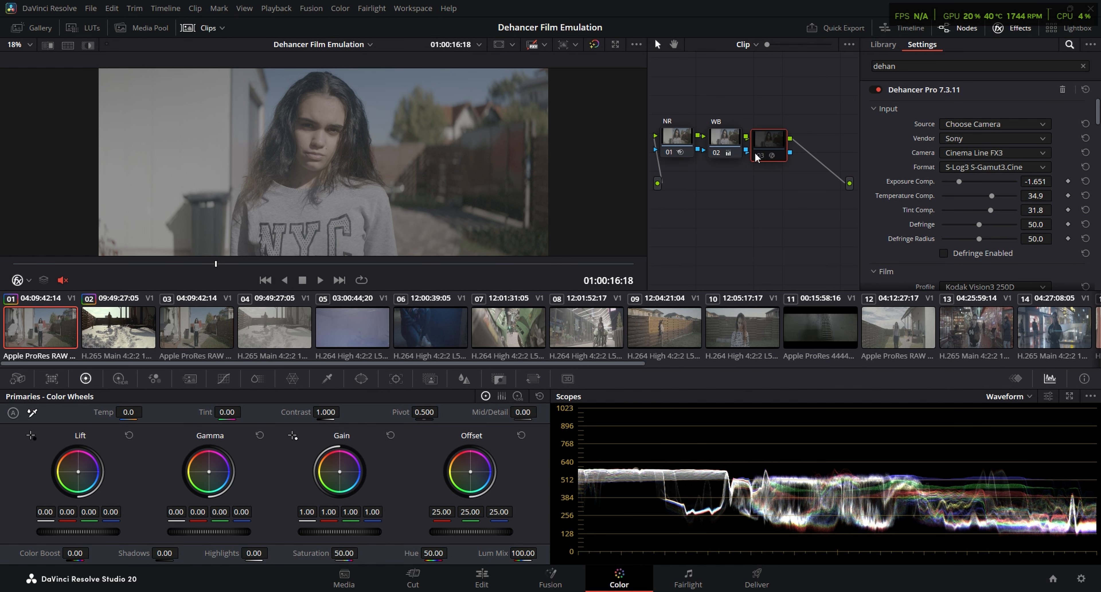
key(ctrl+d)
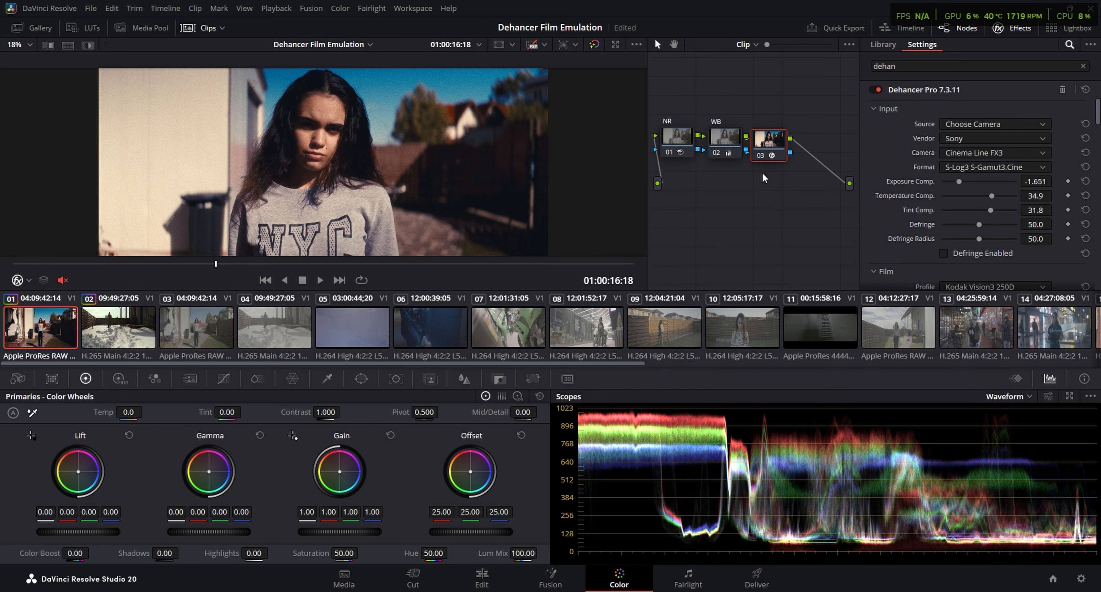
key(ctrl+d)
key(ctrl+d)
Return to clip 02 at 01:02:38:14 and compare it with Dehancer node 03 off and on
click(121, 340)
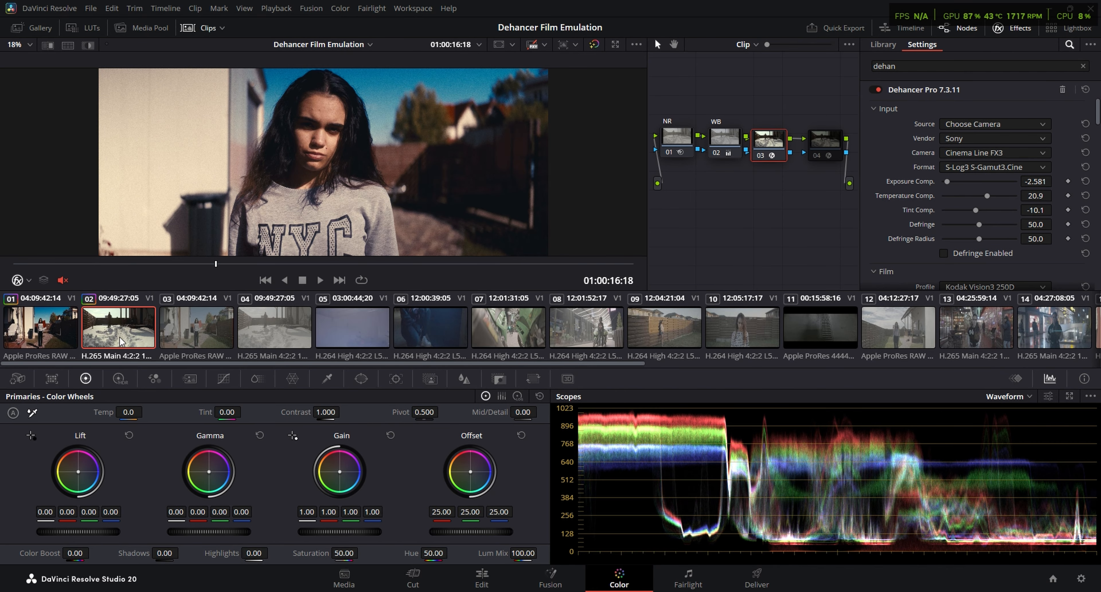
drag(381, 265, 451, 257)
click(768, 143)
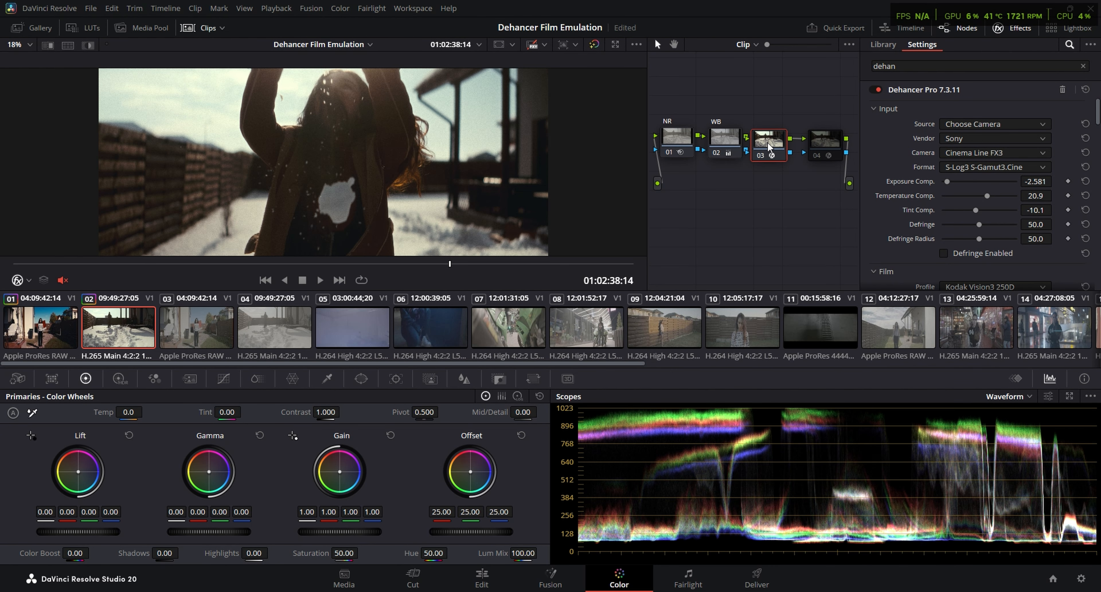
drag(767, 142, 779, 144)
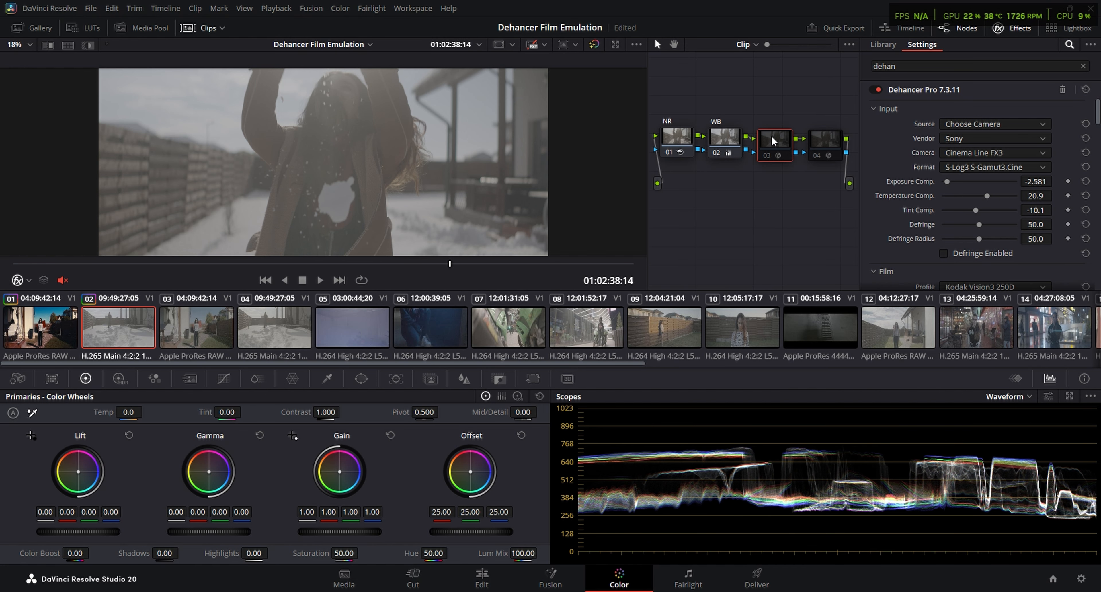
key(ctrl+d)
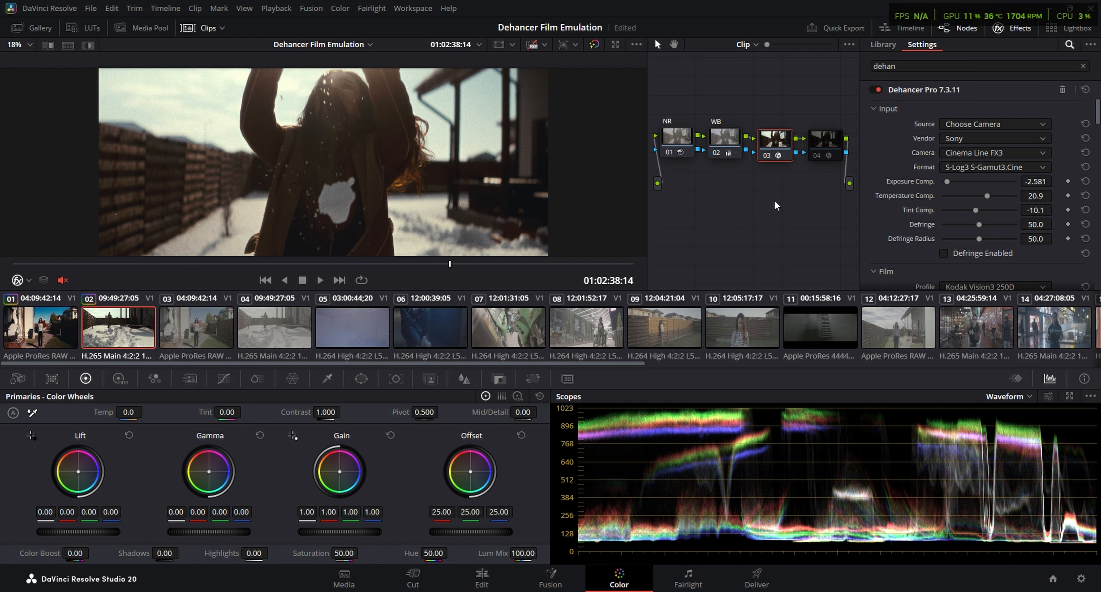
Review the Dehancer settings through to Film Grain, then preview clip 02 at 01:02:04:21
mouse_move(1096, 110)
mouse_down()
mouse_move(1096, 134)
mouse_move(1096, 105)
mouse_up()
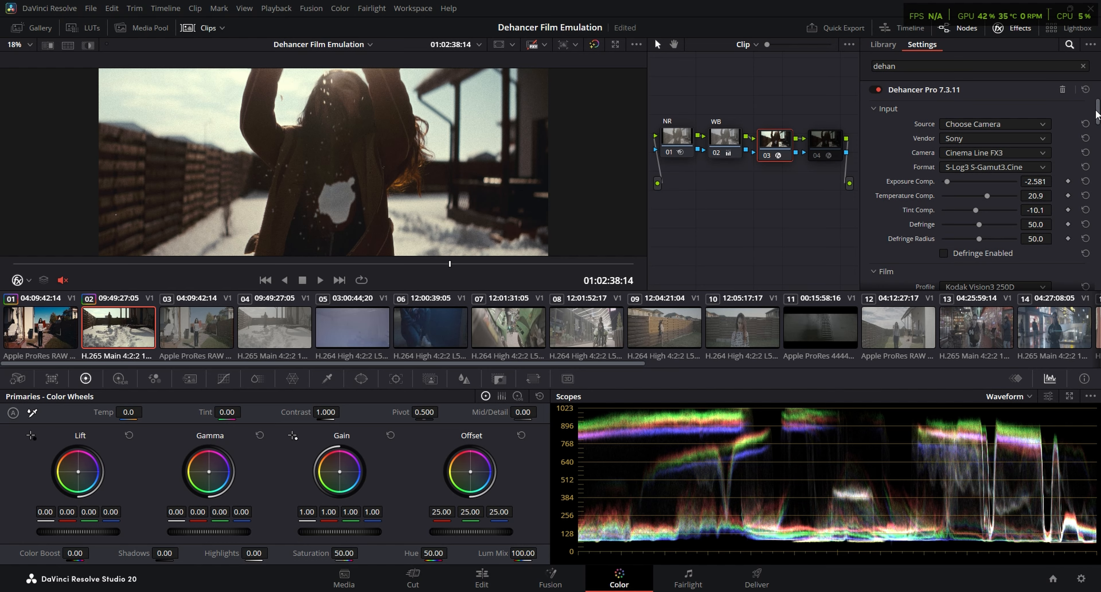
drag(1096, 113, 1094, 166)
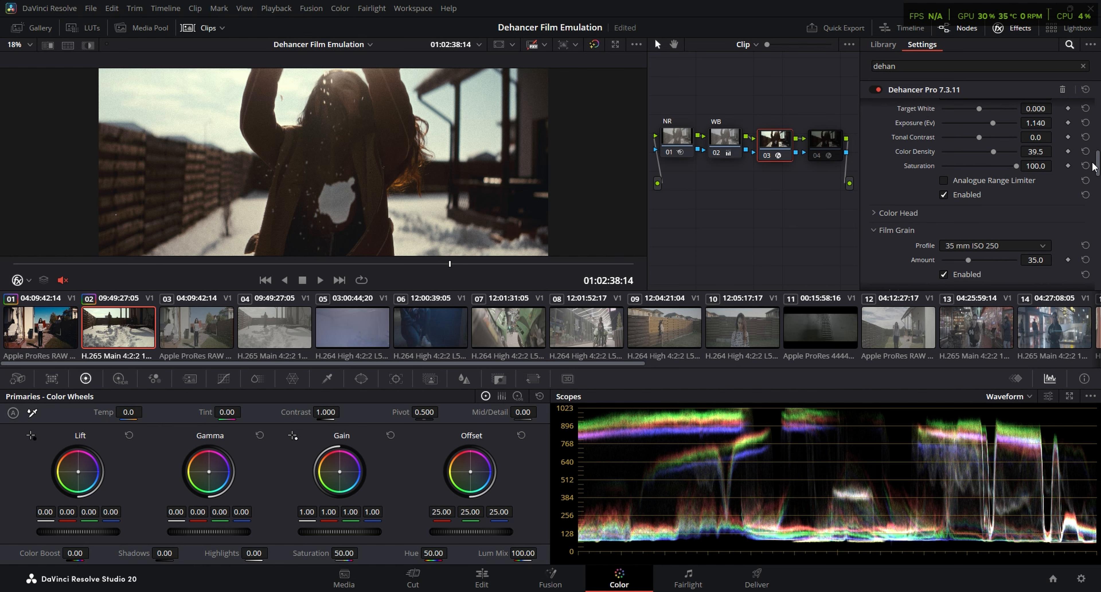
click(60, 326)
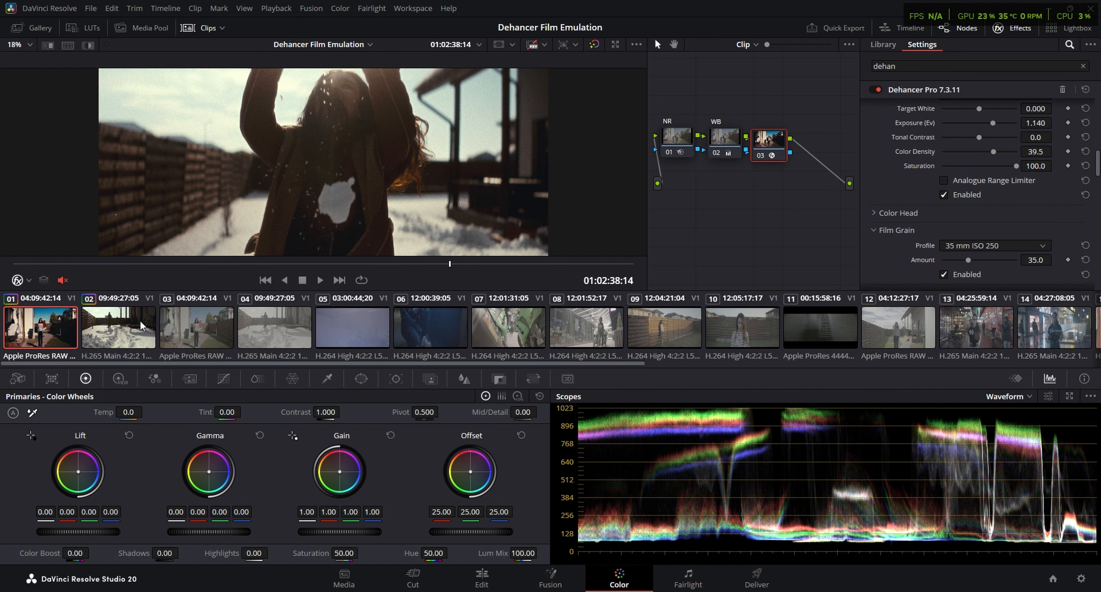
drag(385, 263, 312, 264)
key(Down)
Look through the ungraded clips 22 and 15 to 19 for footage to grade
scroll(537, 329, down, 5)
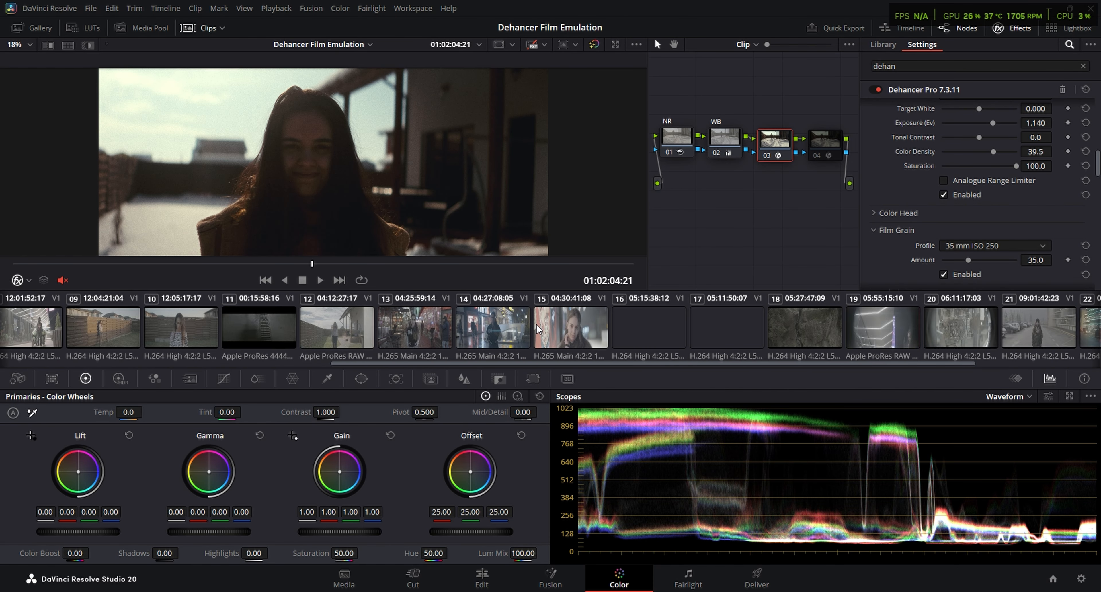
scroll(537, 329, down, 3)
click(904, 327)
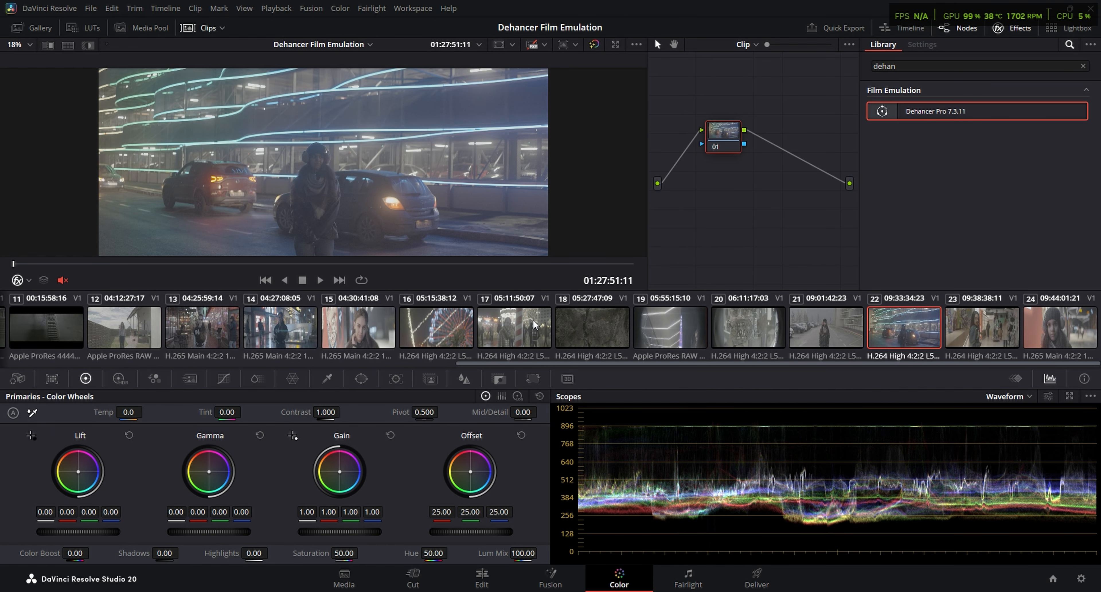
click(342, 328)
click(444, 334)
click(530, 329)
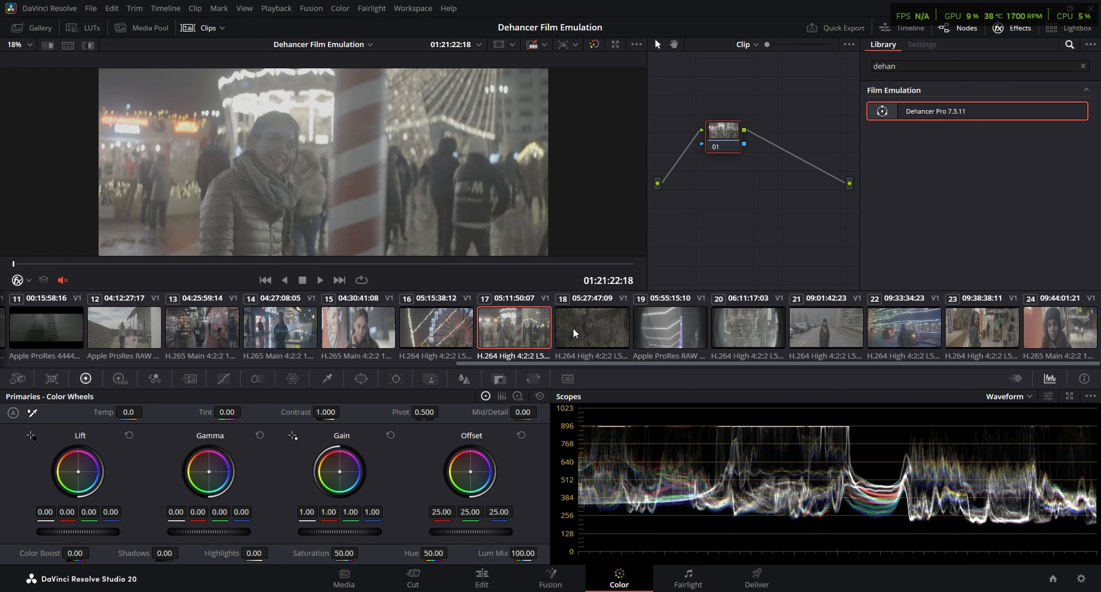
click(601, 327)
click(675, 336)
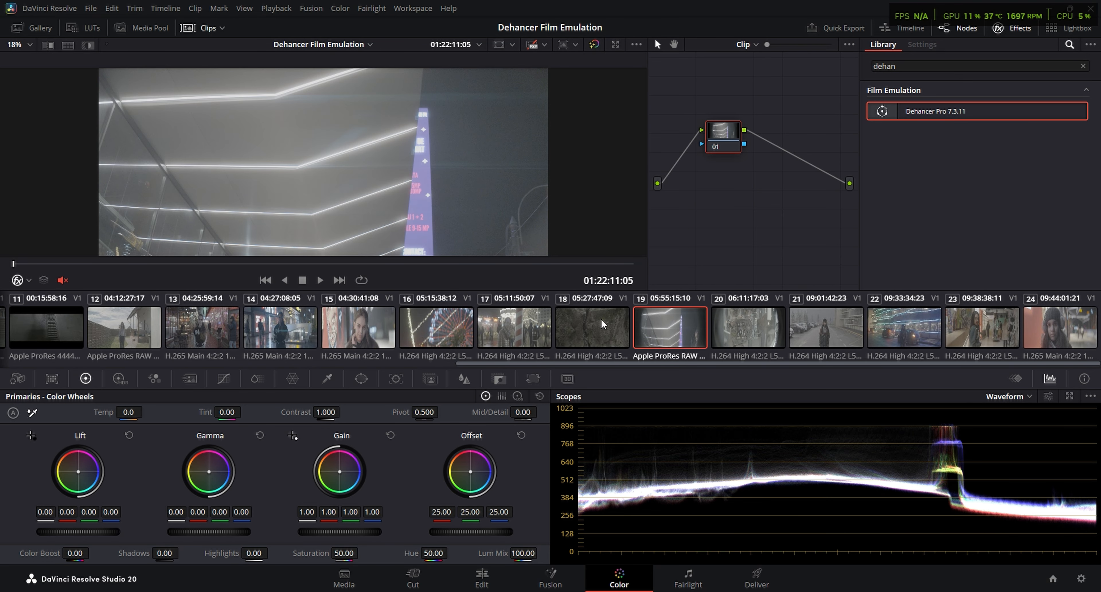
Check the ungraded clips 13 and 12, then scrub clip 11 to 01:15:01:03
click(199, 318)
scroll(216, 331, up, 3)
click(326, 333)
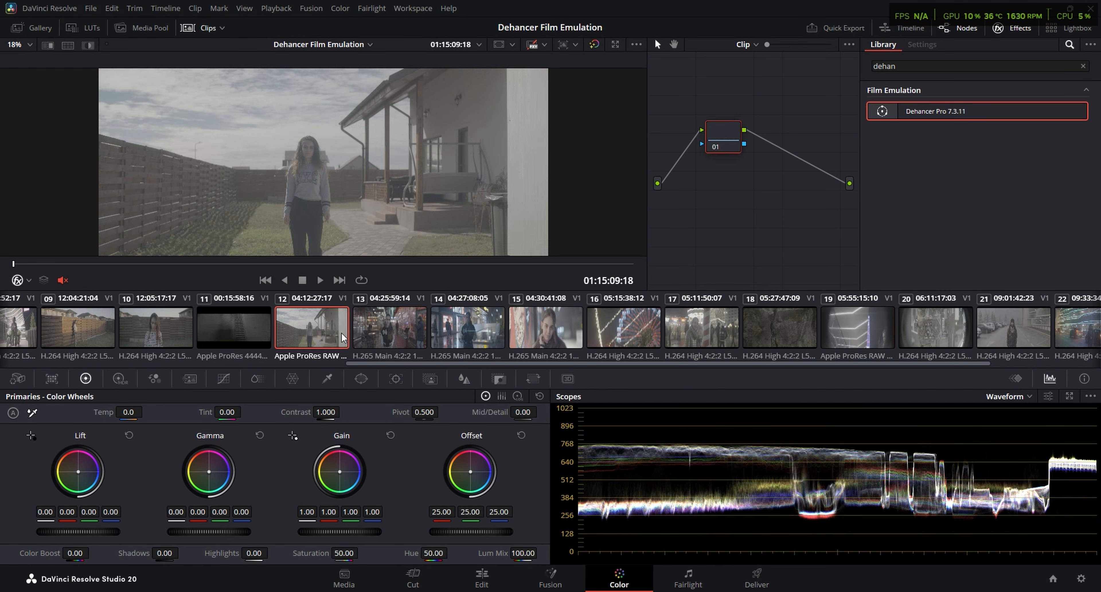
click(226, 321)
drag(233, 264, 403, 265)
Look back through the ungraded clips 09 to 05, scrubbing clip 05 to 01:09:46:22
scroll(326, 319, up, 5)
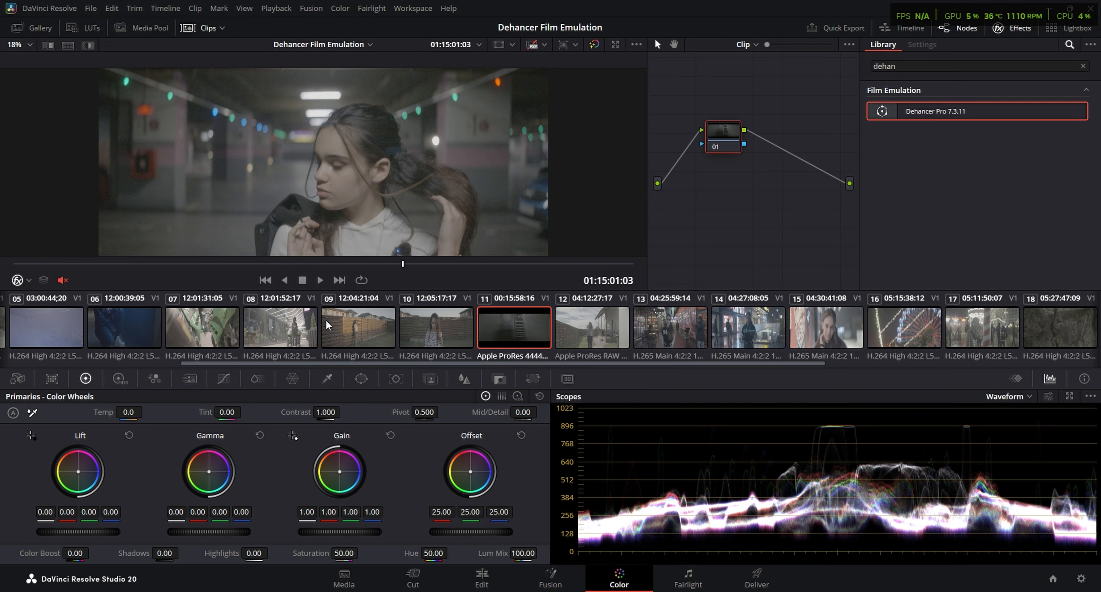
click(361, 319)
click(279, 329)
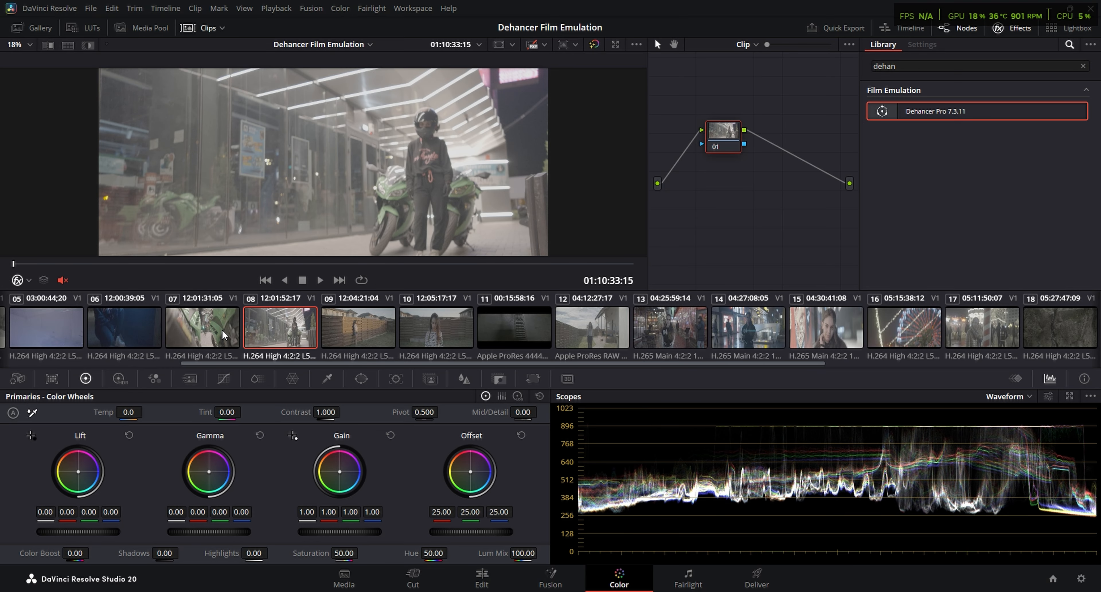
click(211, 329)
scroll(212, 330, up, 3)
click(315, 325)
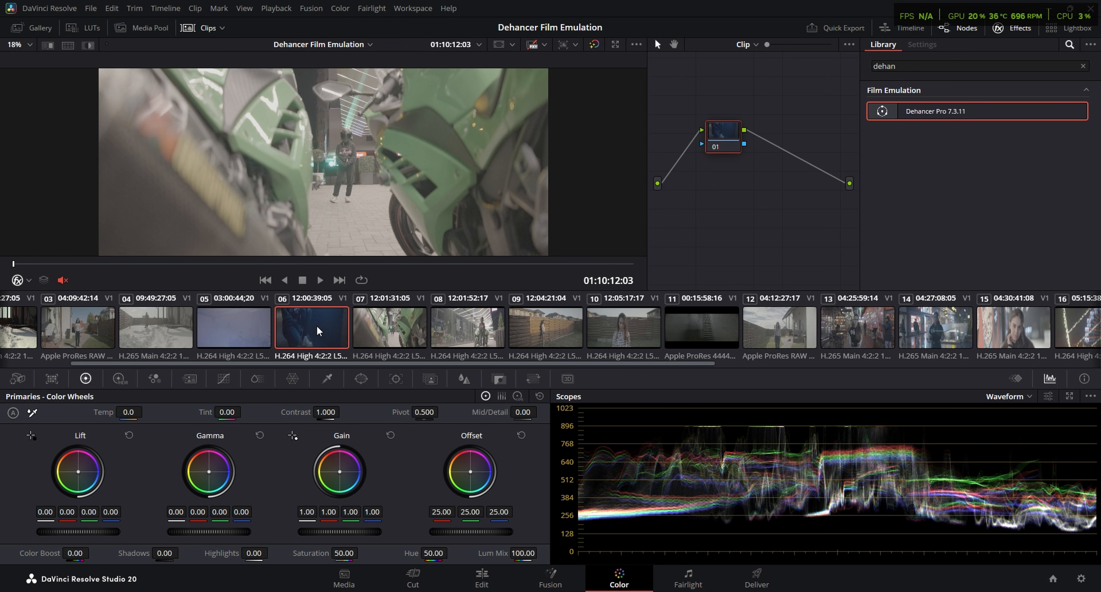
click(250, 322)
drag(279, 265, 438, 263)
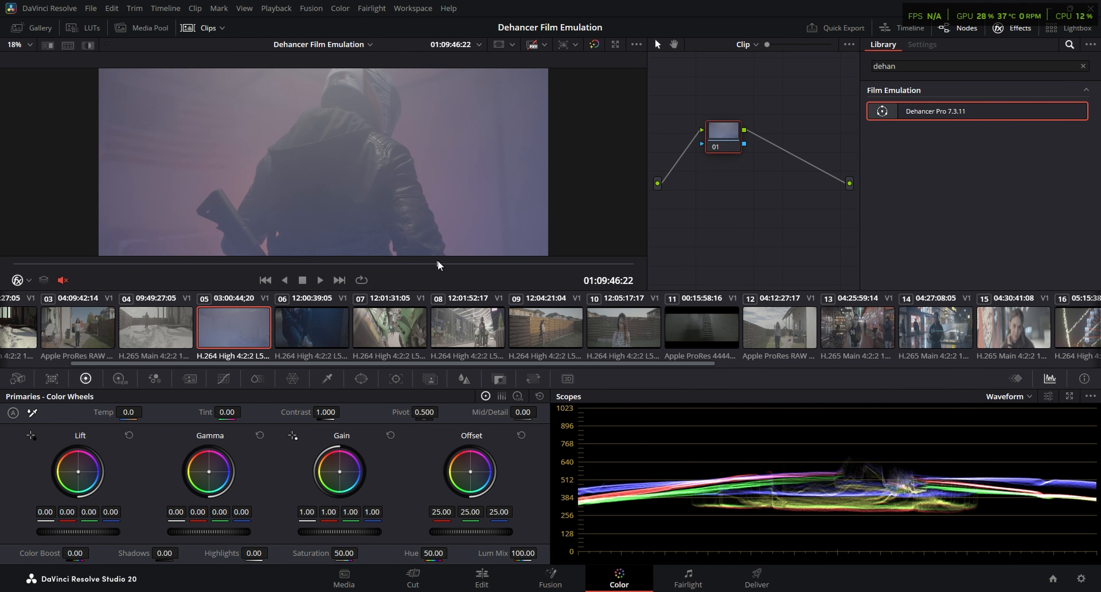
Preview clip 09 at 01:12:25:01, check clips 11 and 12, and scrub clip 13 to 01:18:04:13
click(539, 326)
drag(350, 264, 402, 262)
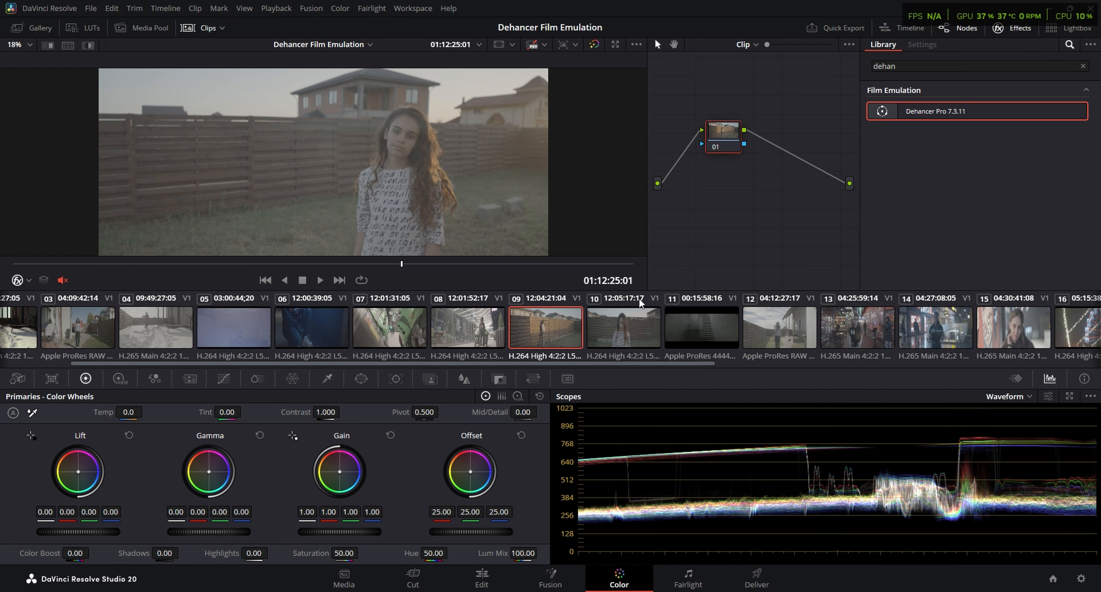
click(713, 329)
click(779, 328)
click(851, 327)
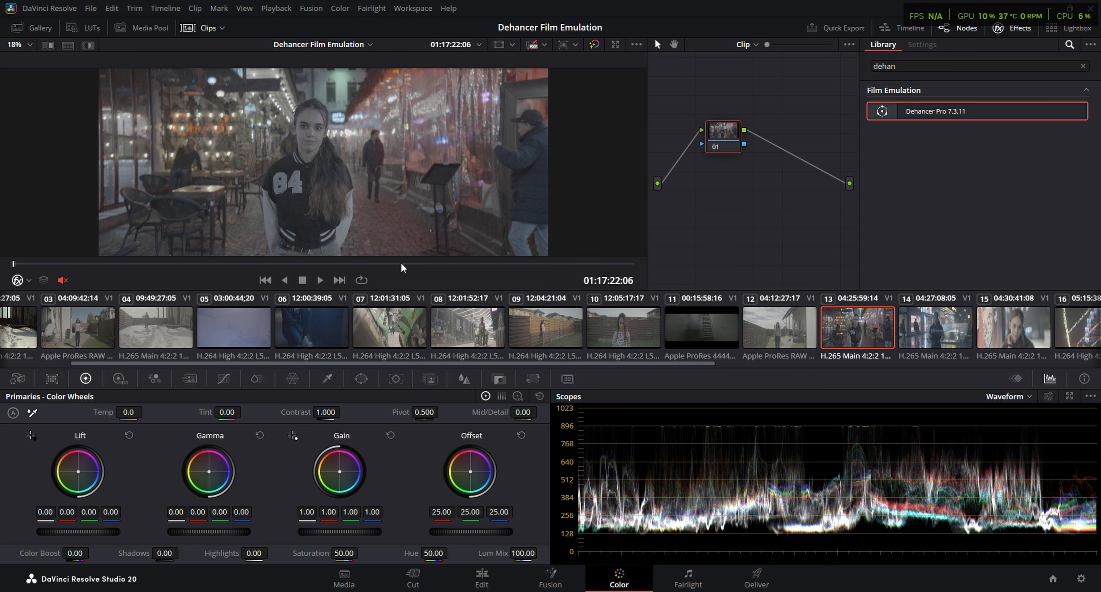
drag(409, 264, 471, 262)
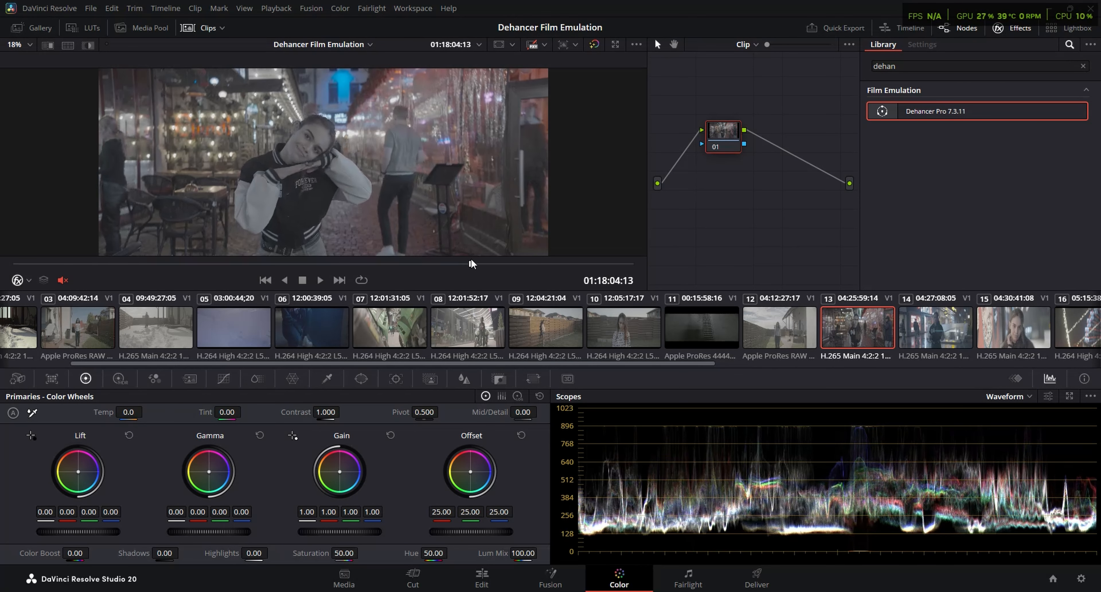
Preview the ungraded clips 14 and 15, scrubbing clip 15 to 01:20:29:15
click(935, 325)
scroll(899, 336, down, 10)
click(981, 327)
drag(280, 262, 524, 262)
click(1059, 327)
drag(333, 262, 471, 264)
click(358, 327)
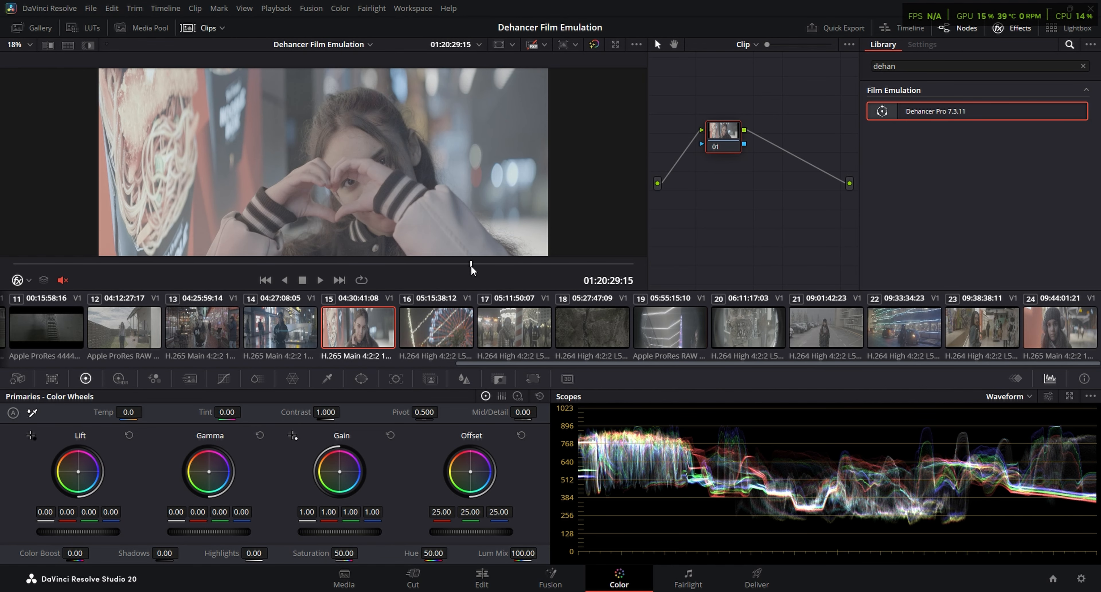
Go back to ungraded clip 03 and arrange its three nodes in a row in processing order
scroll(253, 323, up, 5)
key(Home)
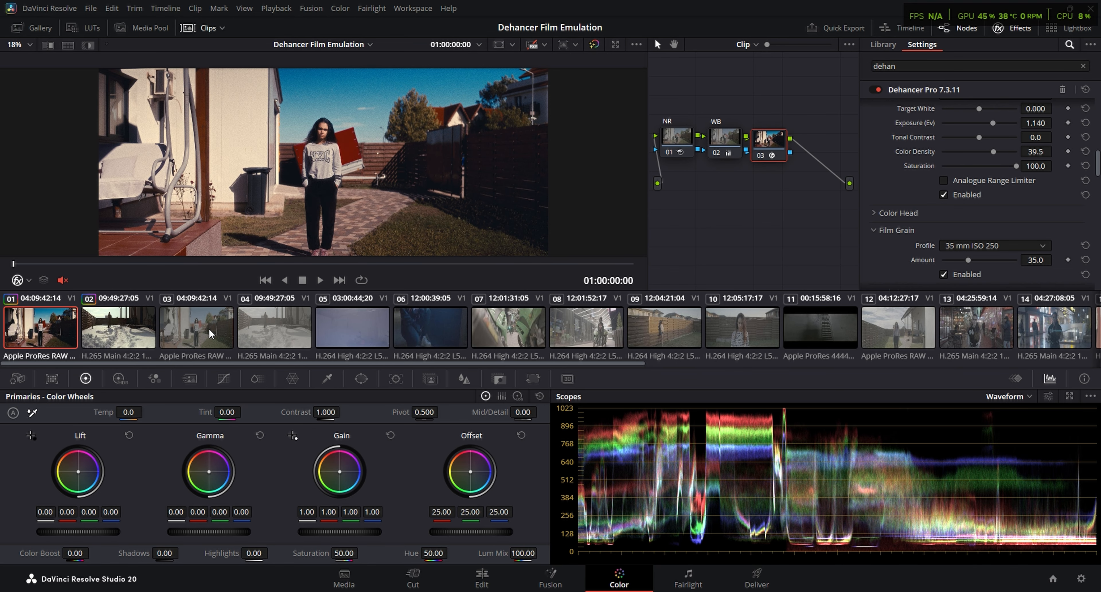
click(209, 327)
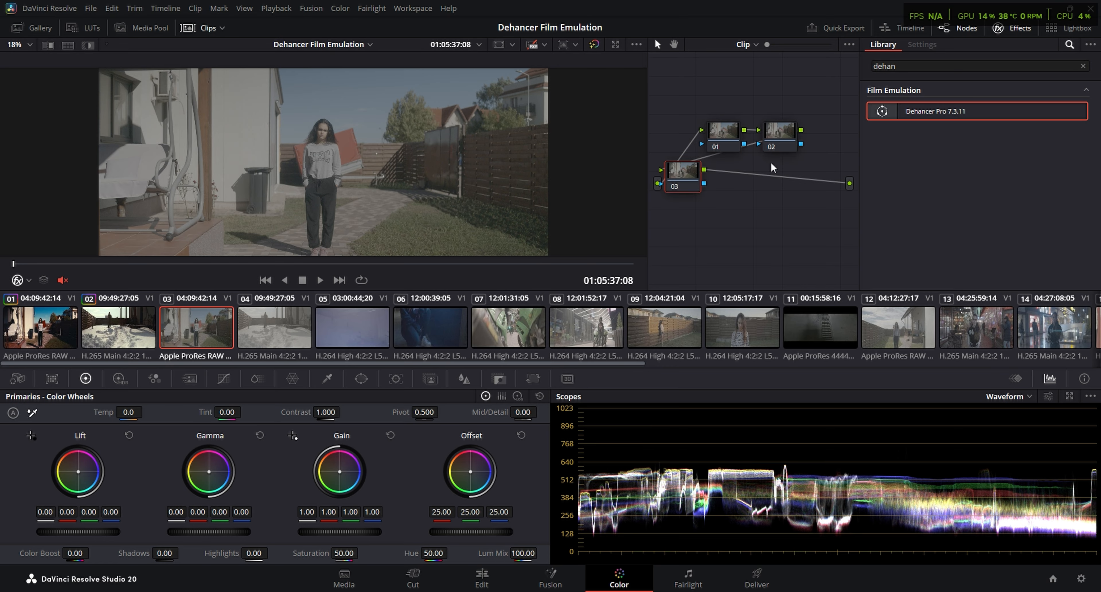
drag(722, 133, 688, 125)
drag(786, 128, 752, 120)
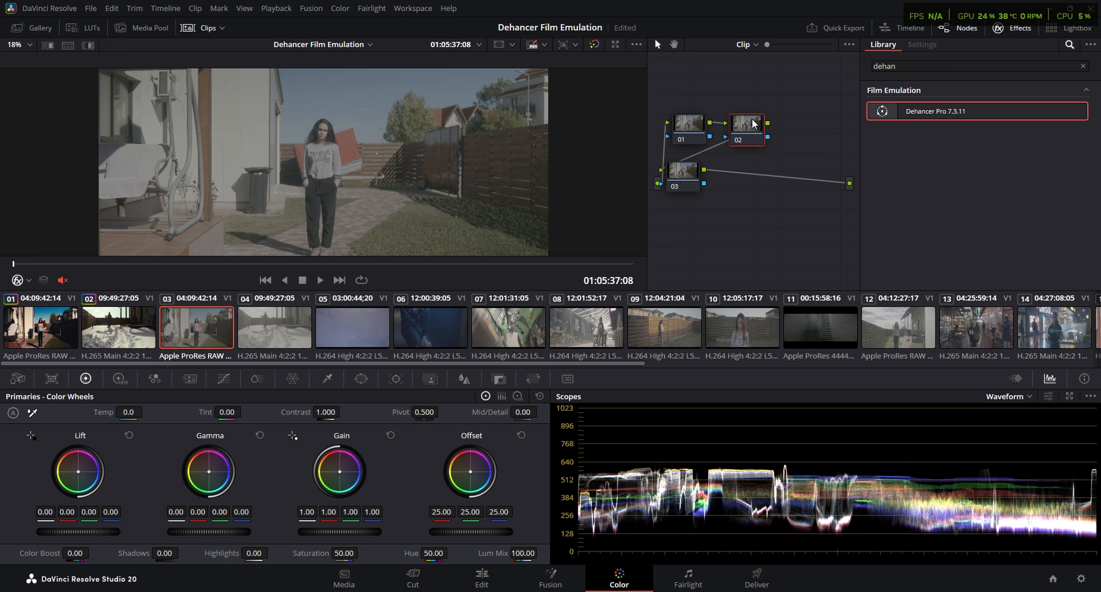
drag(685, 168, 813, 127)
Label clip 03's first node NR and its second node WB
right_click(686, 123)
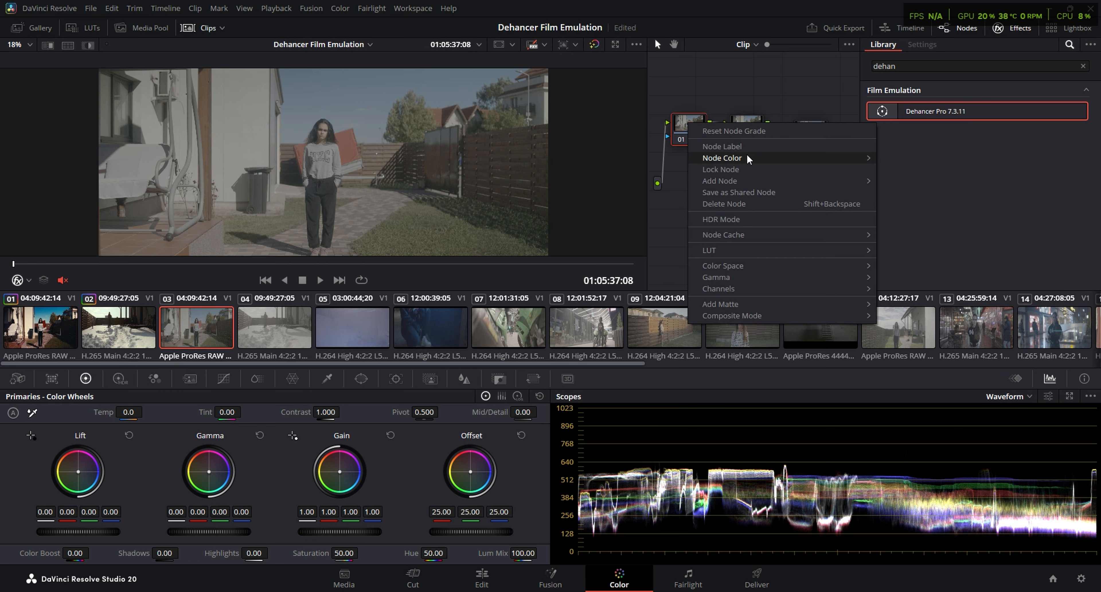
click(744, 146)
text(NR)
key(Return)
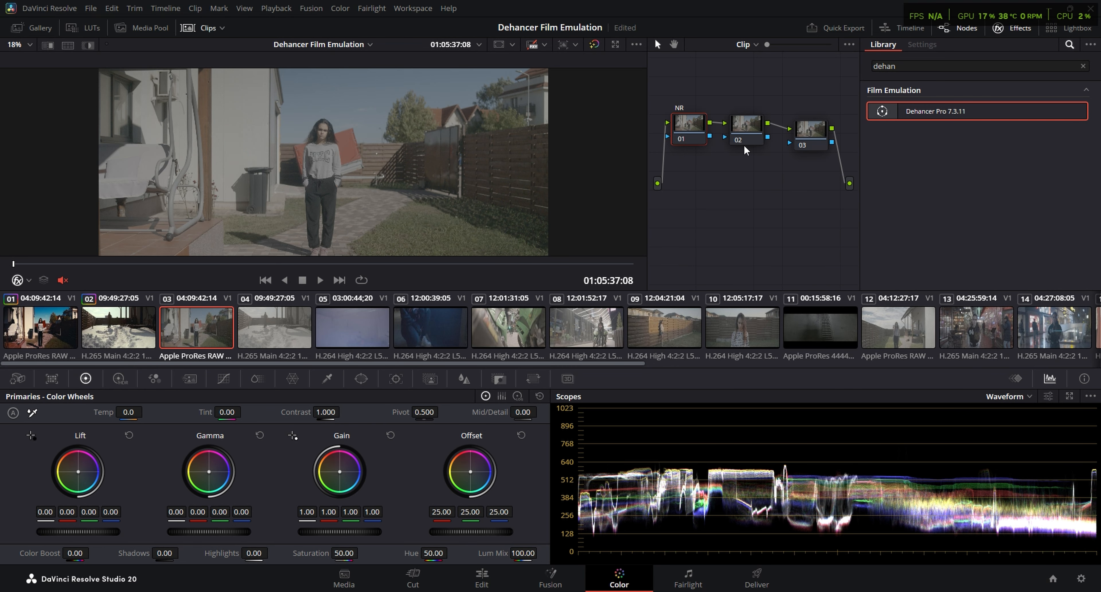
right_click(757, 113)
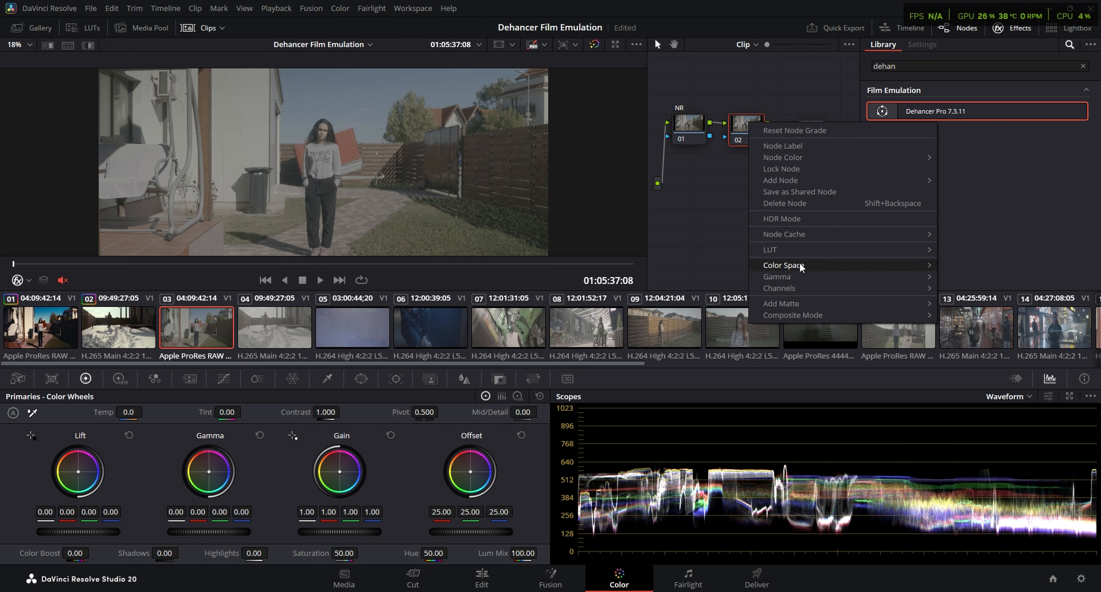
click(818, 203)
text(WB)
key(Return)
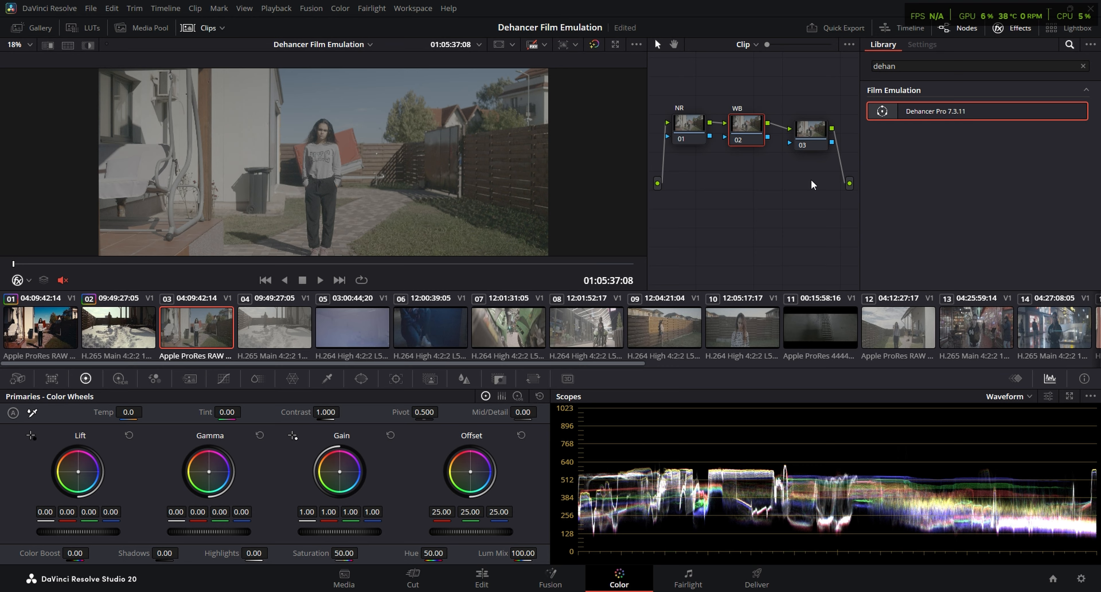
Label the third node Dehancer and apply the Dehancer Pro 7.3.11 effect to it
click(807, 126)
right_click(807, 126)
click(837, 152)
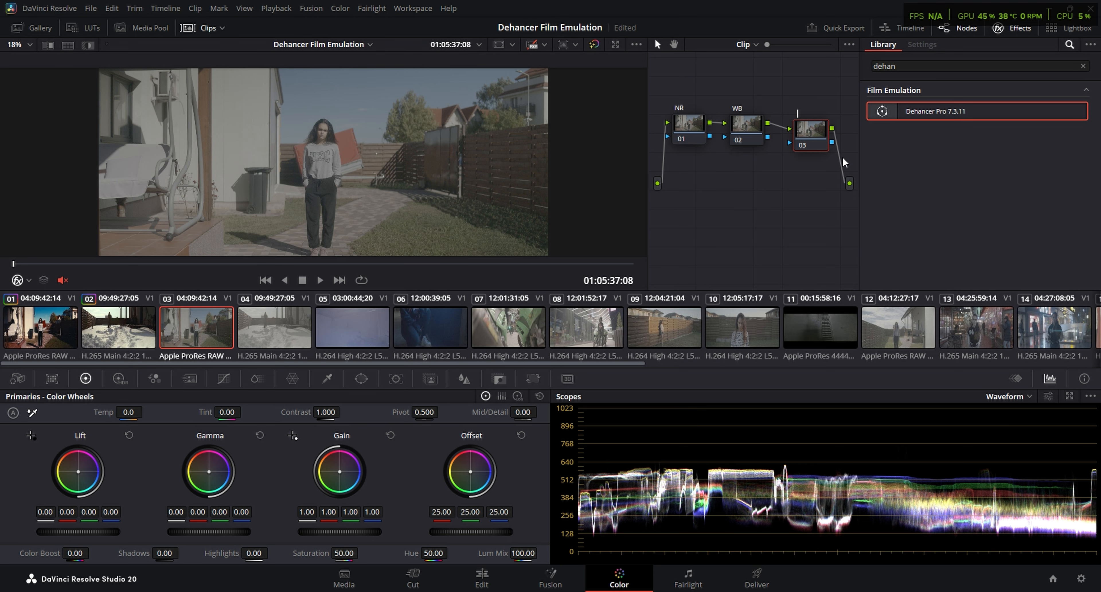
text(DEha)
key(BackSpace)
text(ehancer)
key(Return)
drag(933, 110, 804, 129)
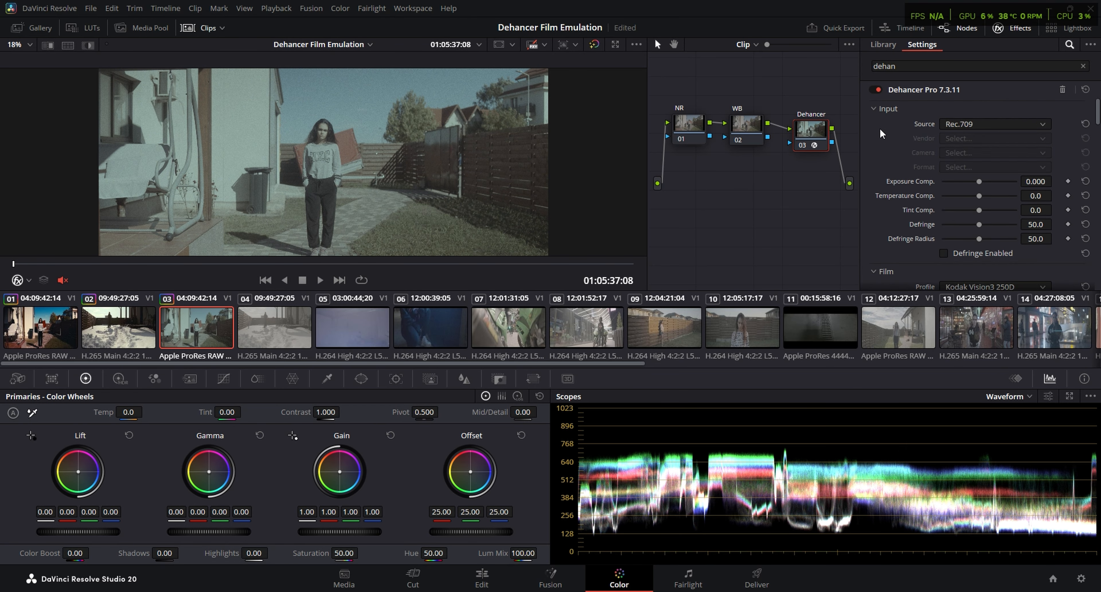
Set the Dehancer input source to Choose Camera and the vendor to Sony, and open the camera model choices
click(988, 124)
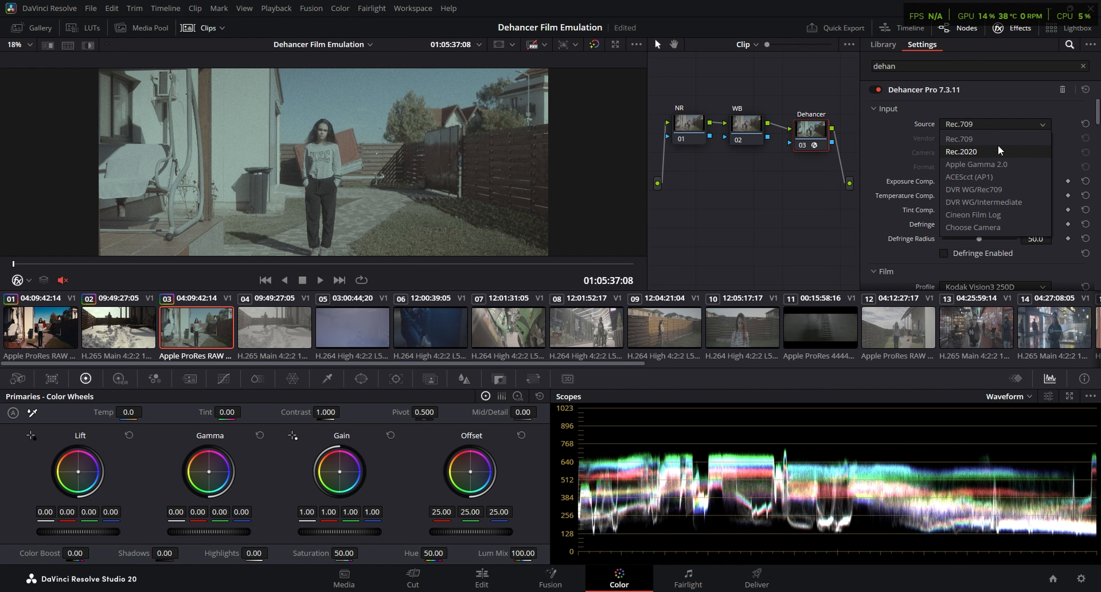
click(973, 227)
click(993, 139)
scroll(995, 193, down, 3)
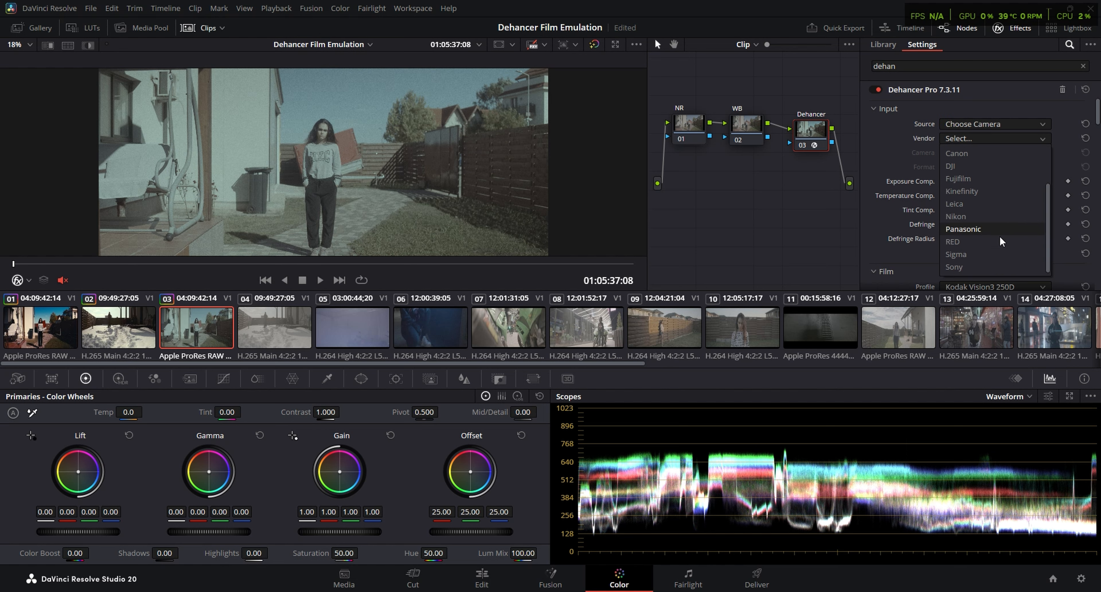
click(970, 258)
click(992, 153)
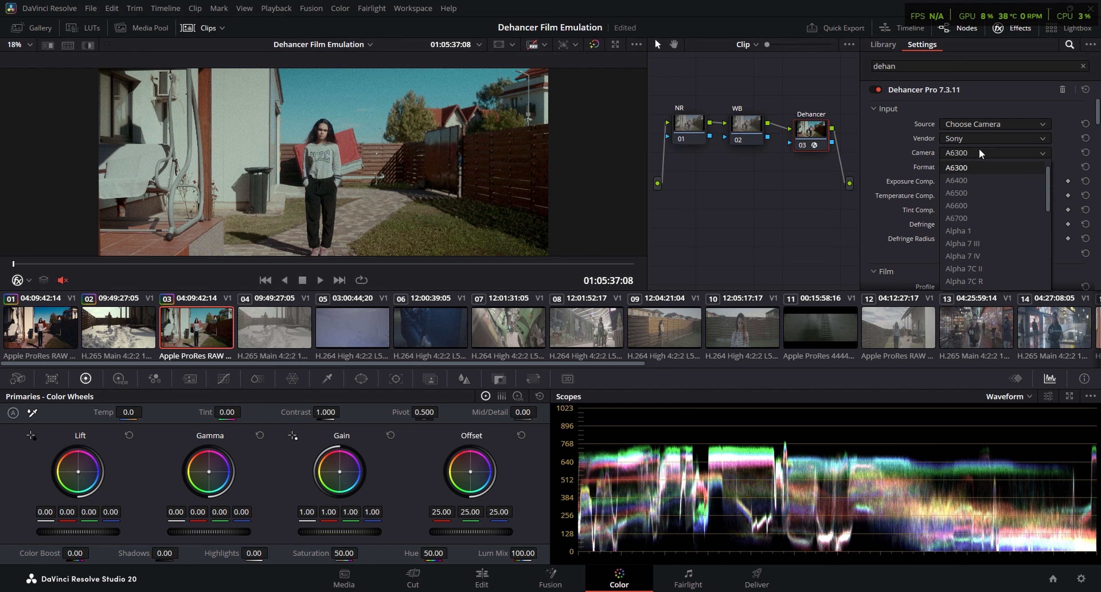
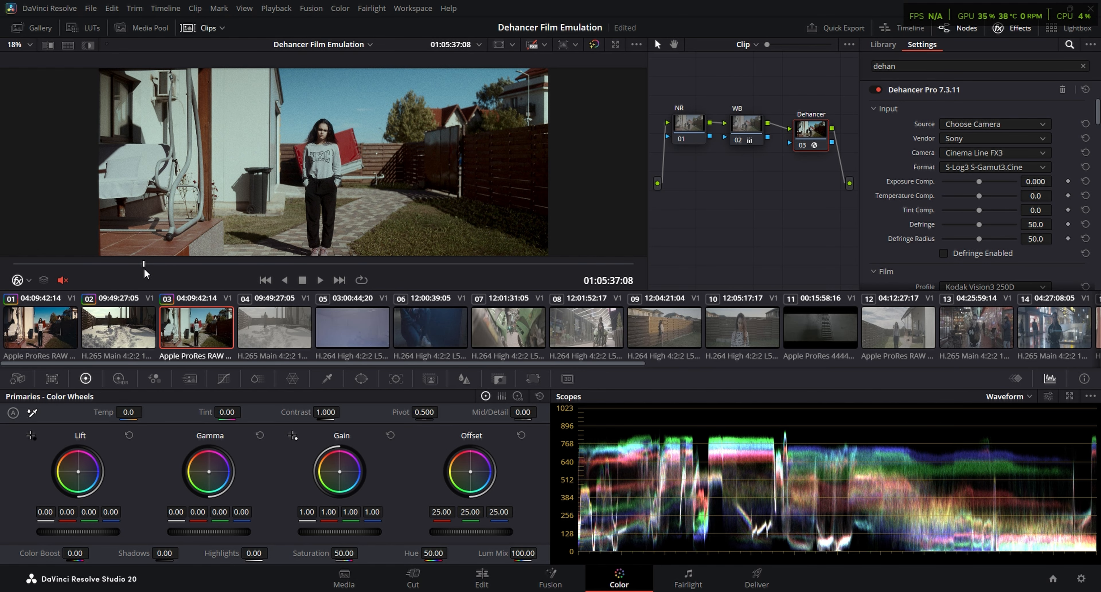
Move the playhead to the woman's close-up at 01:05:56:04 and switch the scopes to Vectorscope
drag(145, 268, 242, 277)
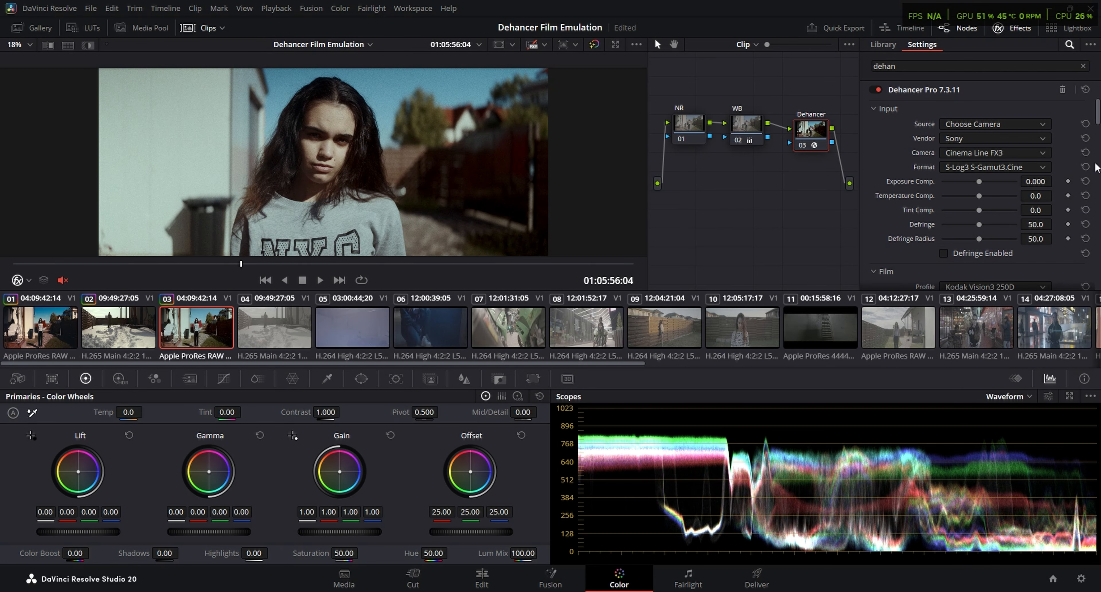
click(1016, 398)
click(1022, 434)
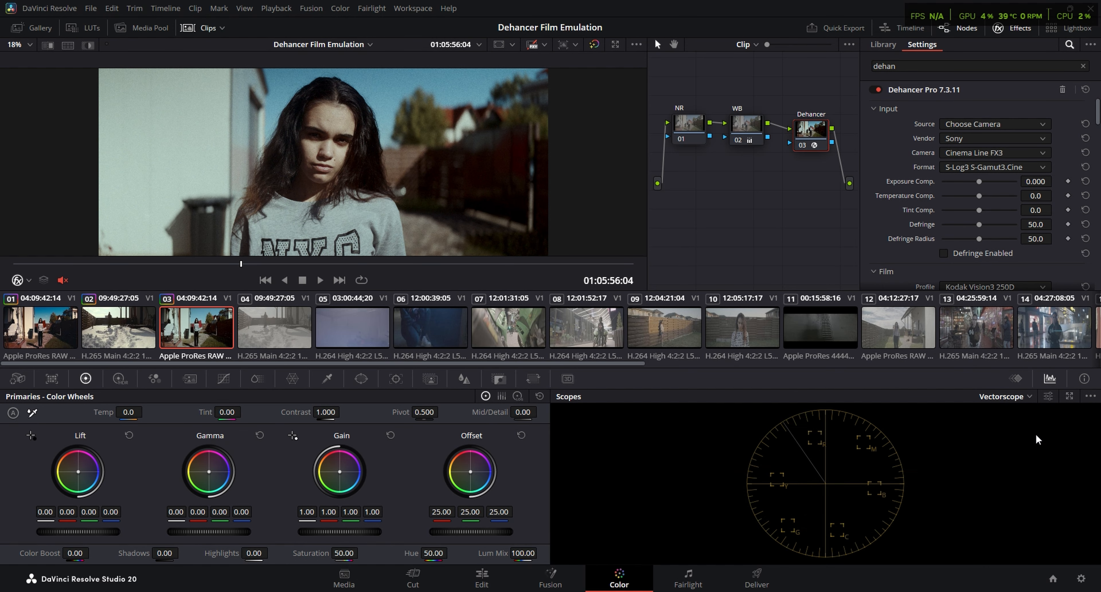
Set the Dehancer Print profile to Kodak 2383 Print Film and check the frame in full screen
scroll(1094, 143, down, 4)
drag(1097, 143, 1099, 108)
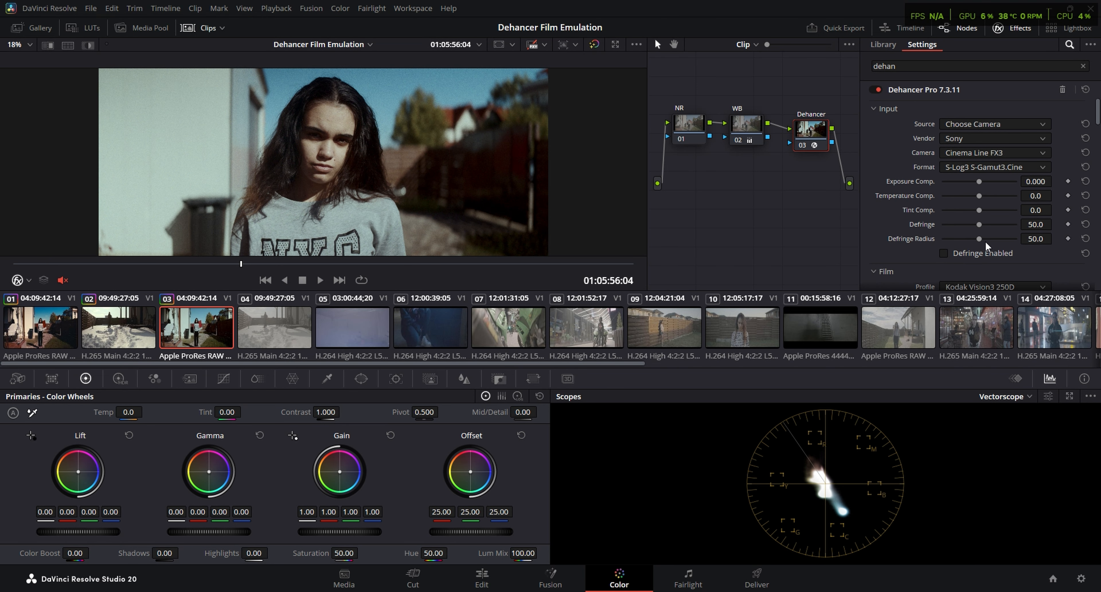
scroll(980, 253, down, 1)
click(979, 253)
click(980, 251)
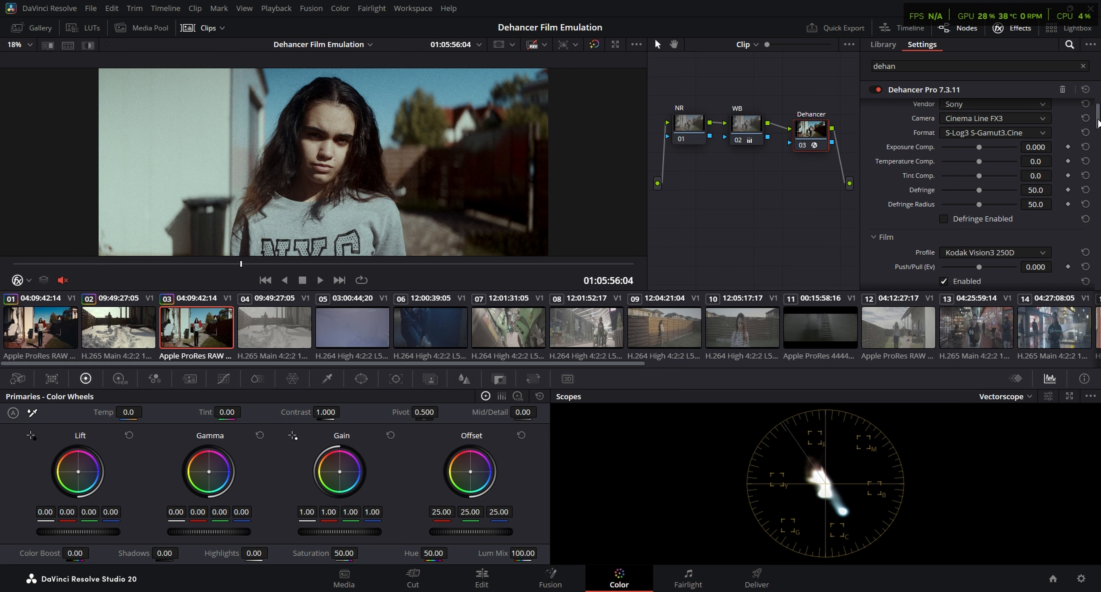
drag(1098, 120, 1096, 161)
click(1000, 161)
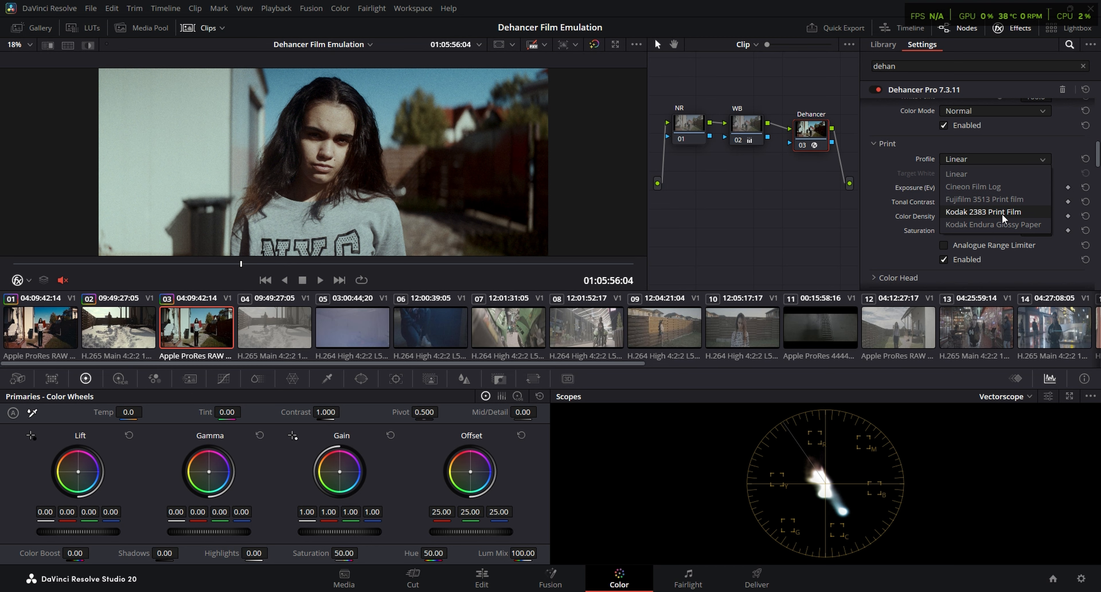
click(980, 211)
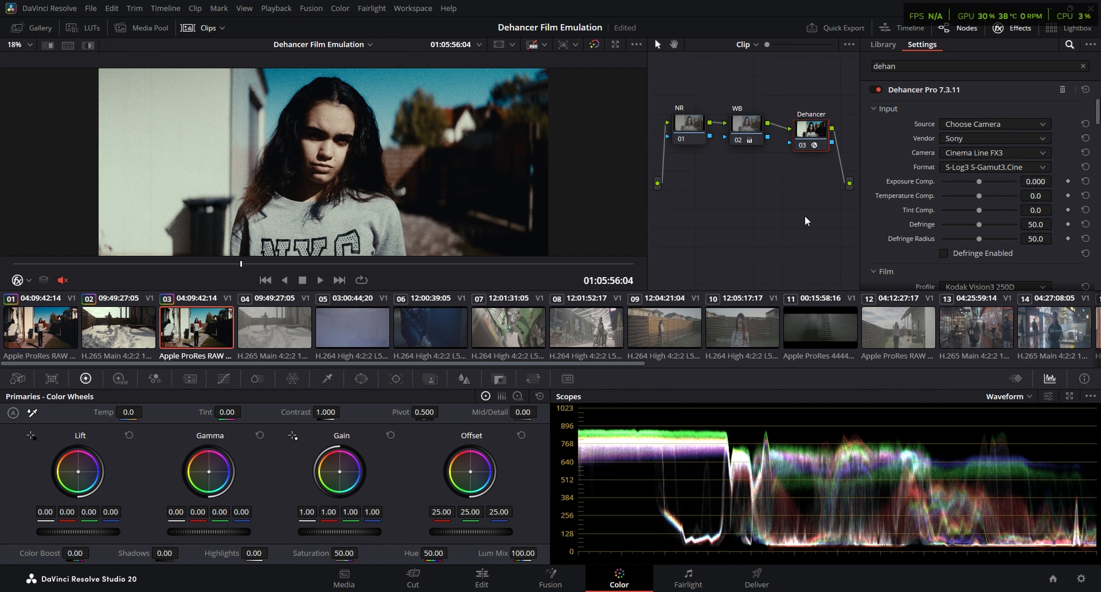
key(ctrl+f)
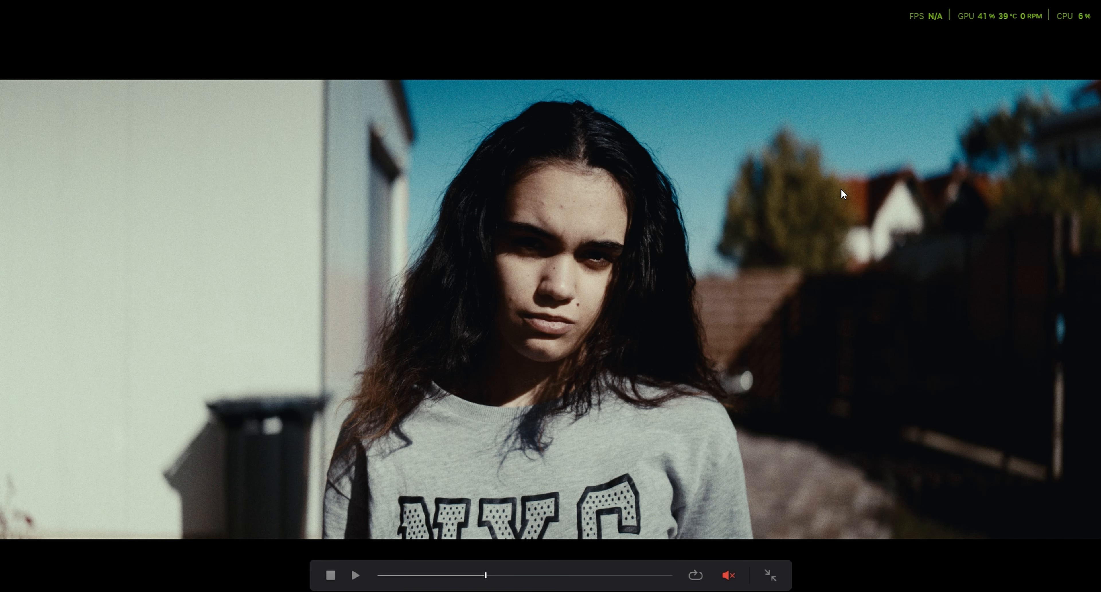
key(ctrl+f)
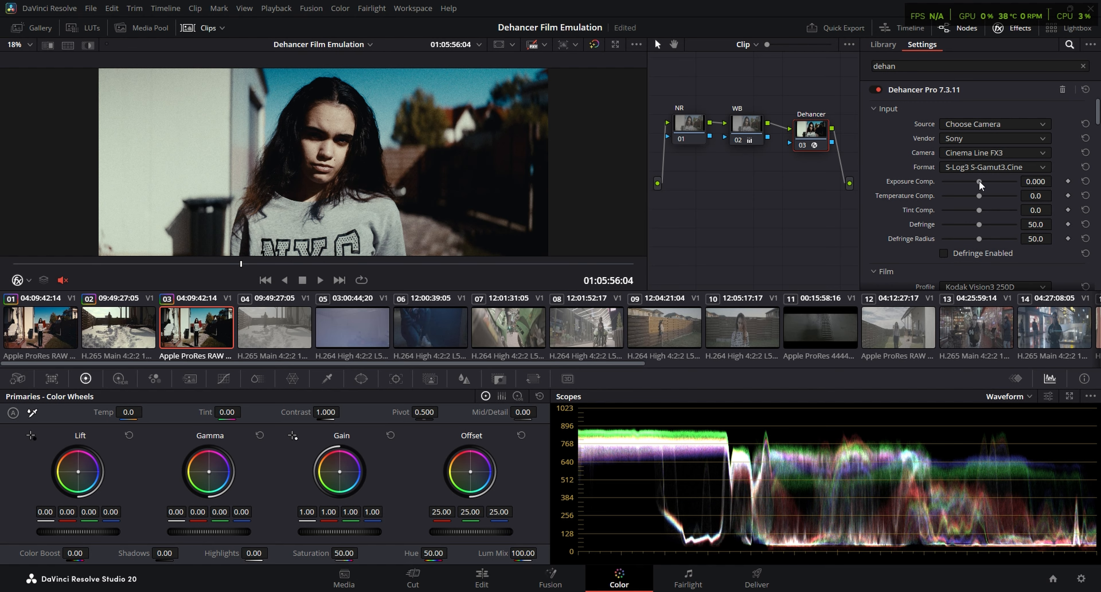
Lower the Dehancer input Exposure Comp. to -1.186 and raise the Print Exposure (Ev) to 1.140
drag(979, 181, 967, 181)
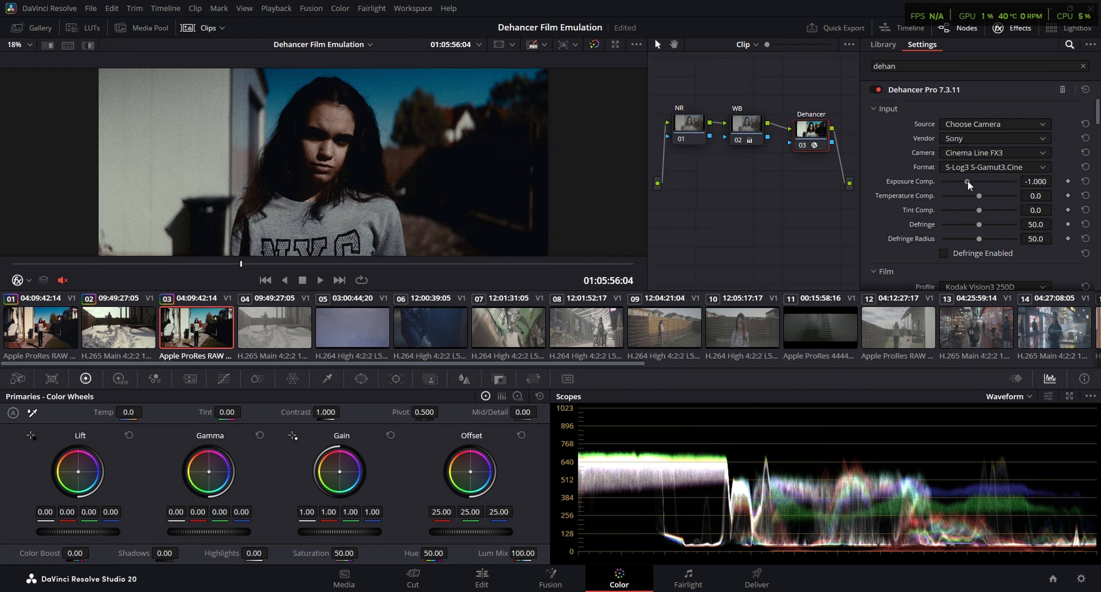
scroll(967, 180, down, 5)
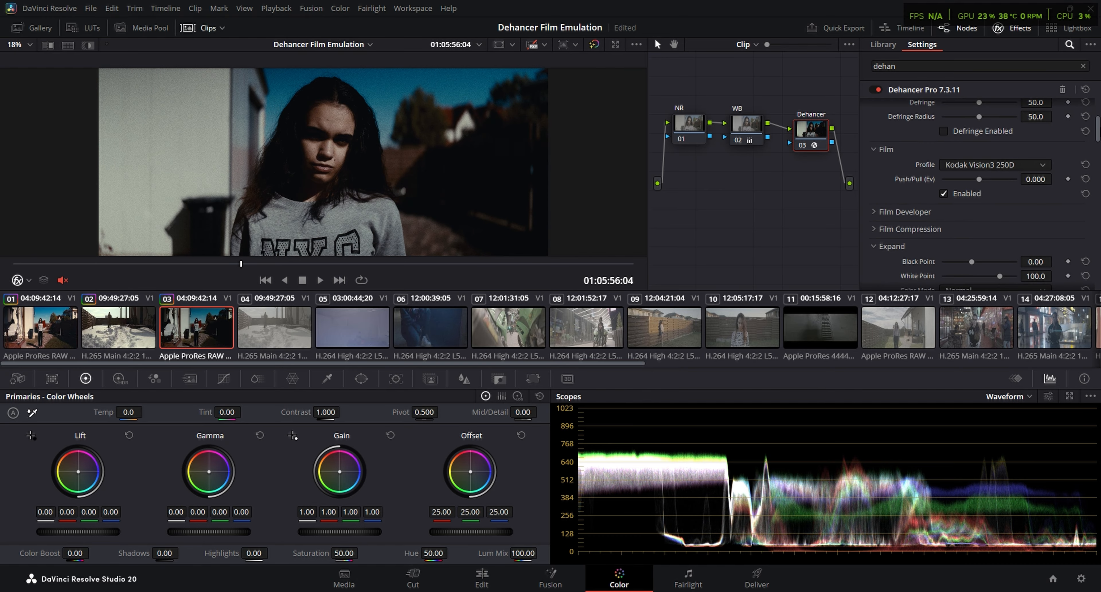
scroll(978, 188, down, 3)
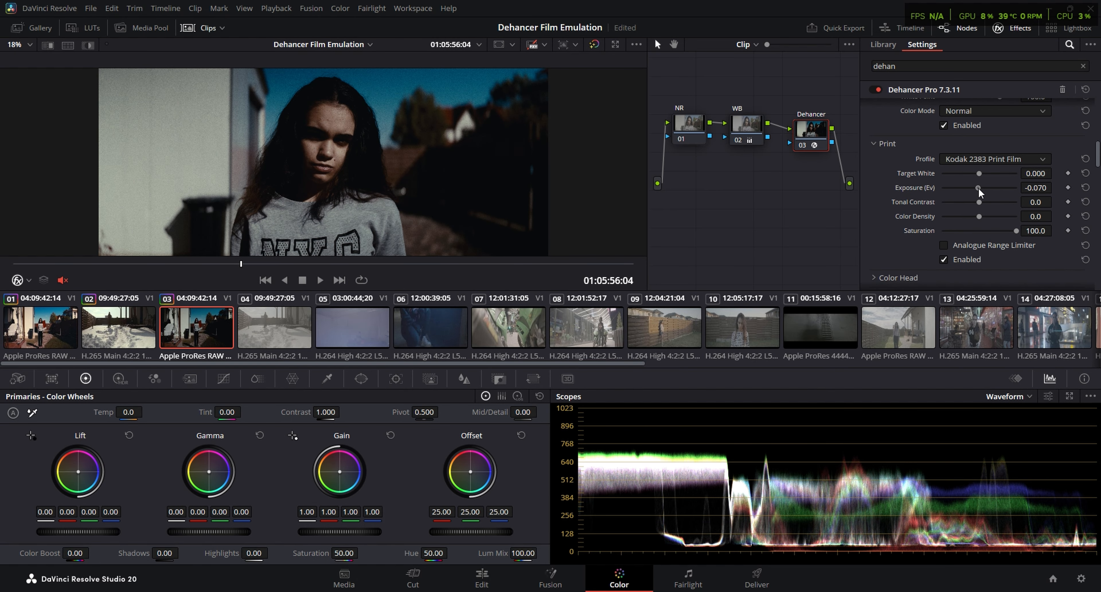
mouse_move(978, 188)
mouse_down()
mouse_move(995, 188)
mouse_move(966, 178)
mouse_up()
scroll(983, 184, up, 8)
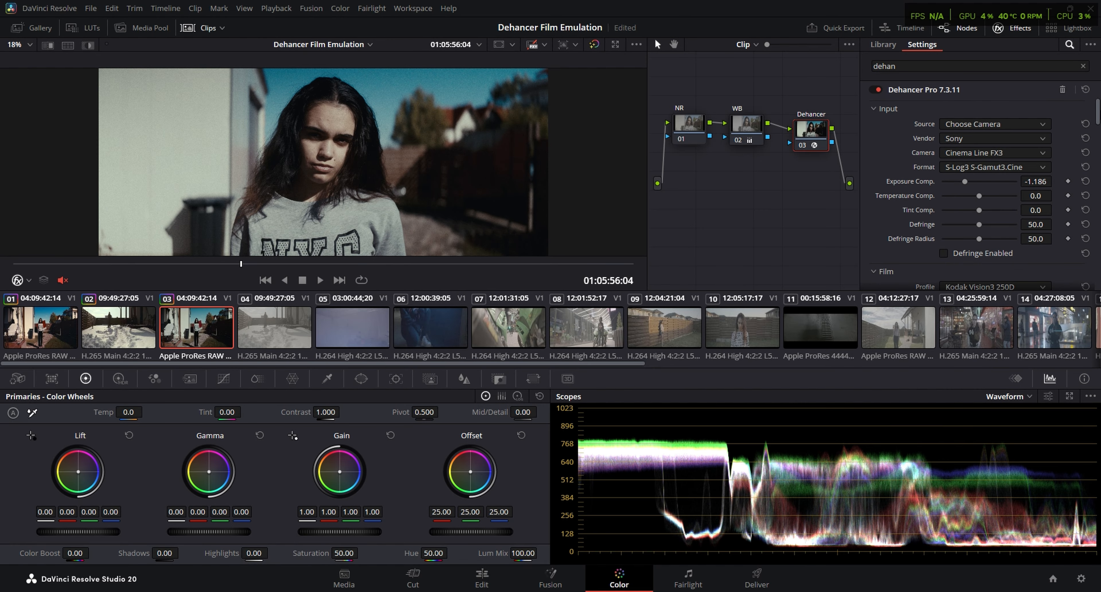
In the Dehancer Expand settings, set the Black Point to 1.32 and the White Point to 78.8
scroll(1098, 119, down, 5)
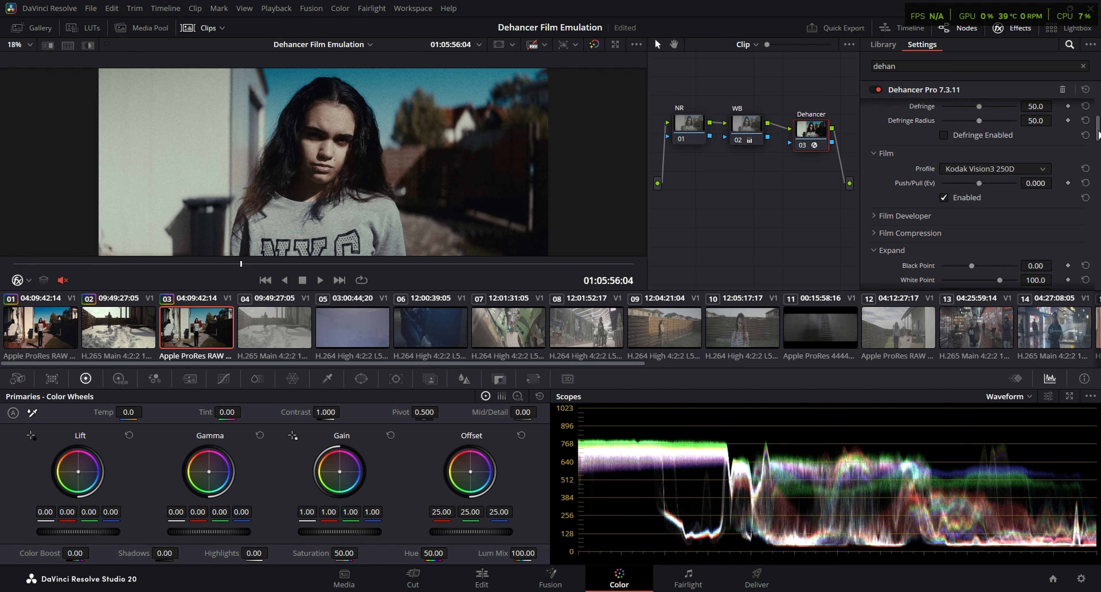
scroll(1099, 187, down, 5)
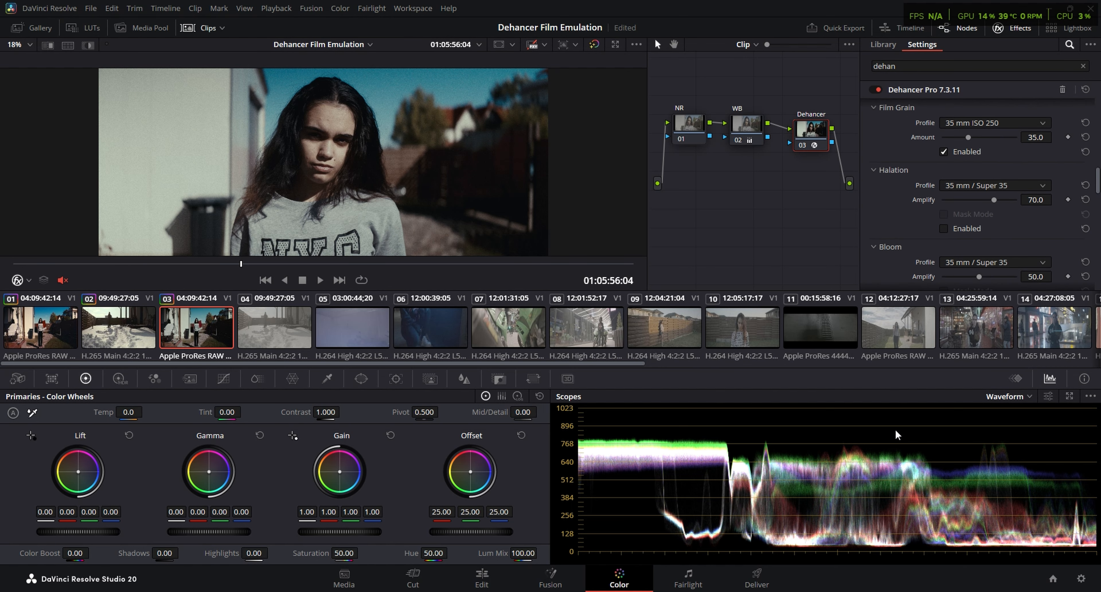
scroll(1098, 185, up, 5)
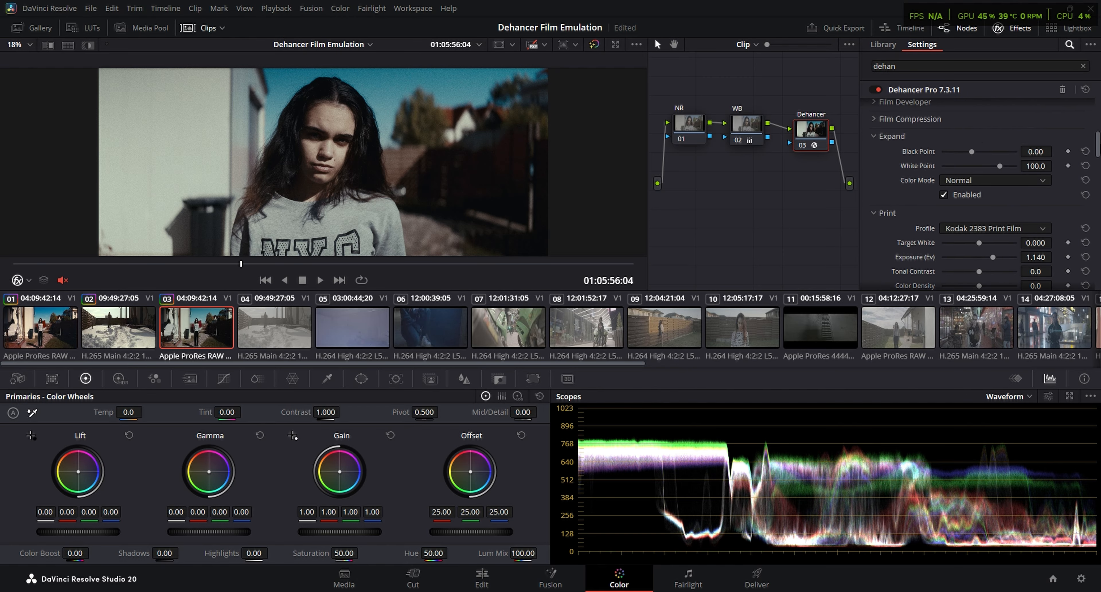
scroll(952, 182, down, 3)
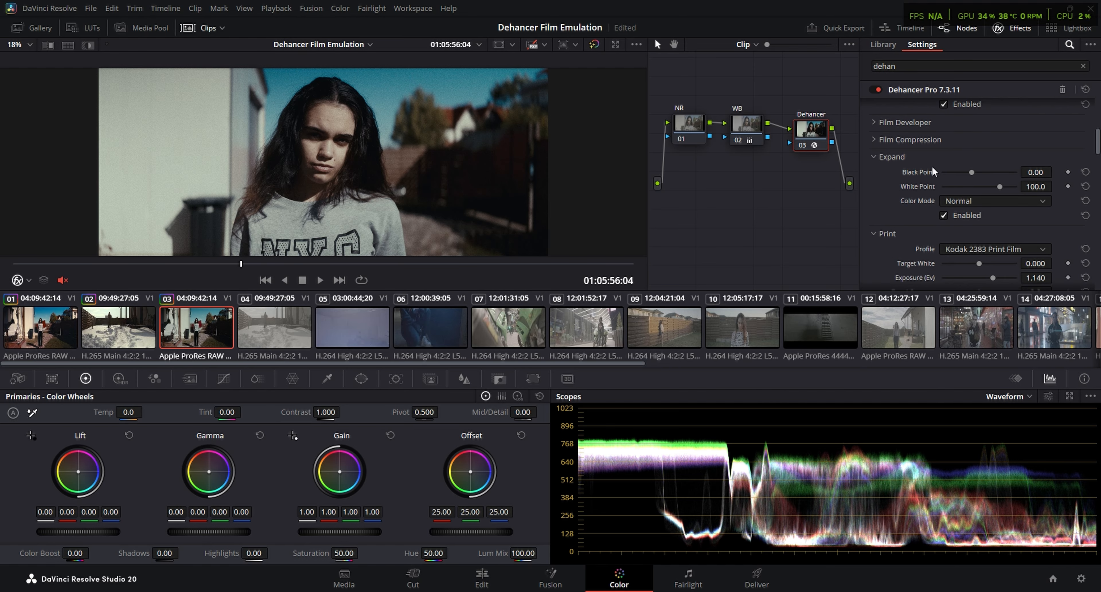
drag(967, 170, 983, 188)
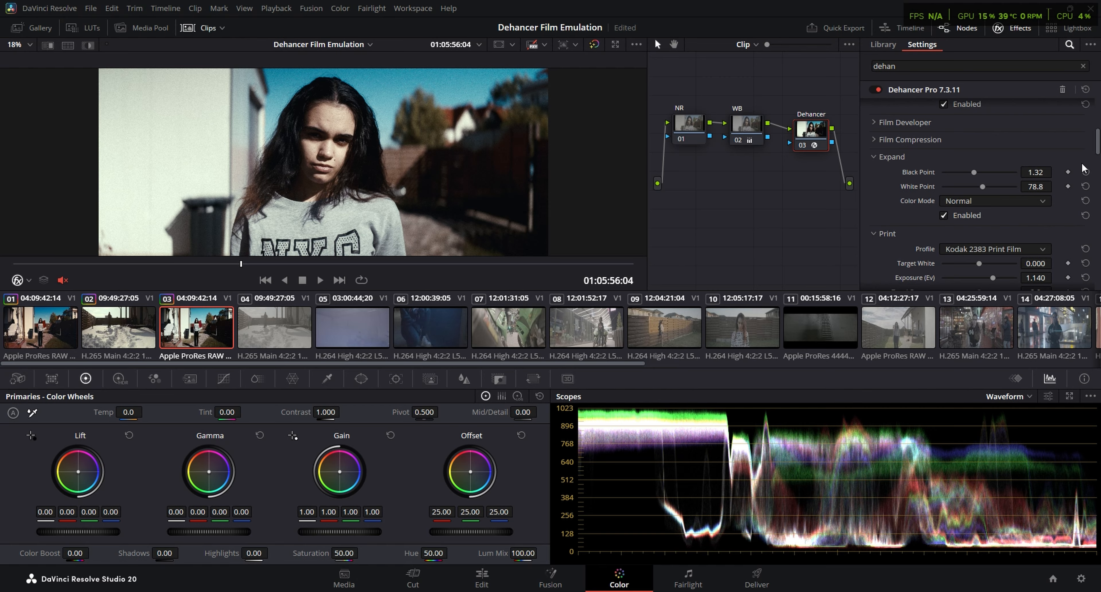
Set the Dehancer input Exposure Comp. to -1.698 and Temperature Comp. to 41.1
scroll(1096, 148, up, 5)
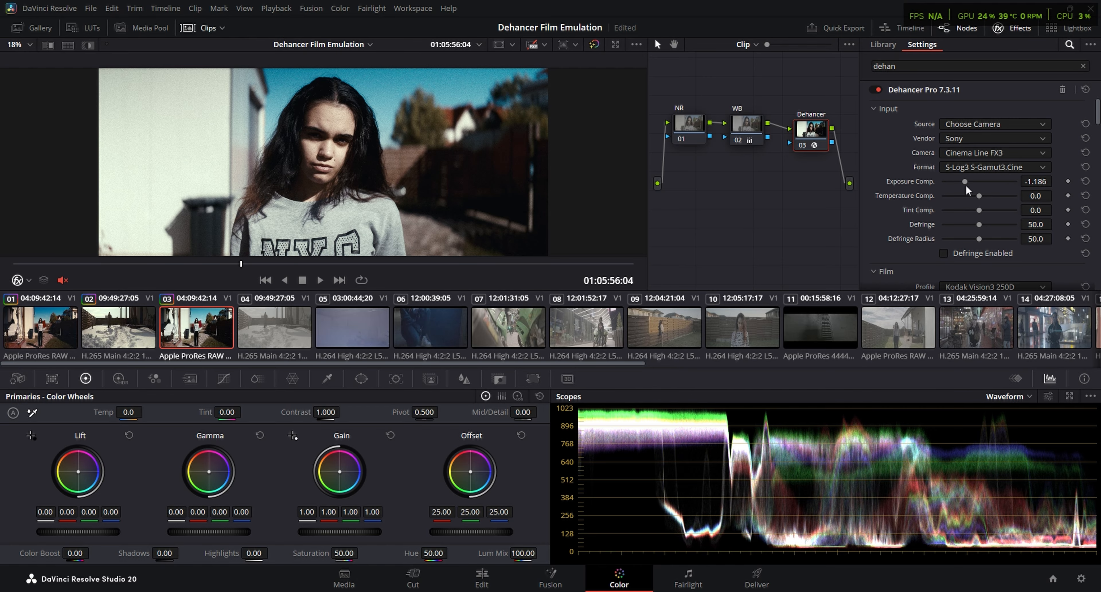
drag(963, 182, 958, 183)
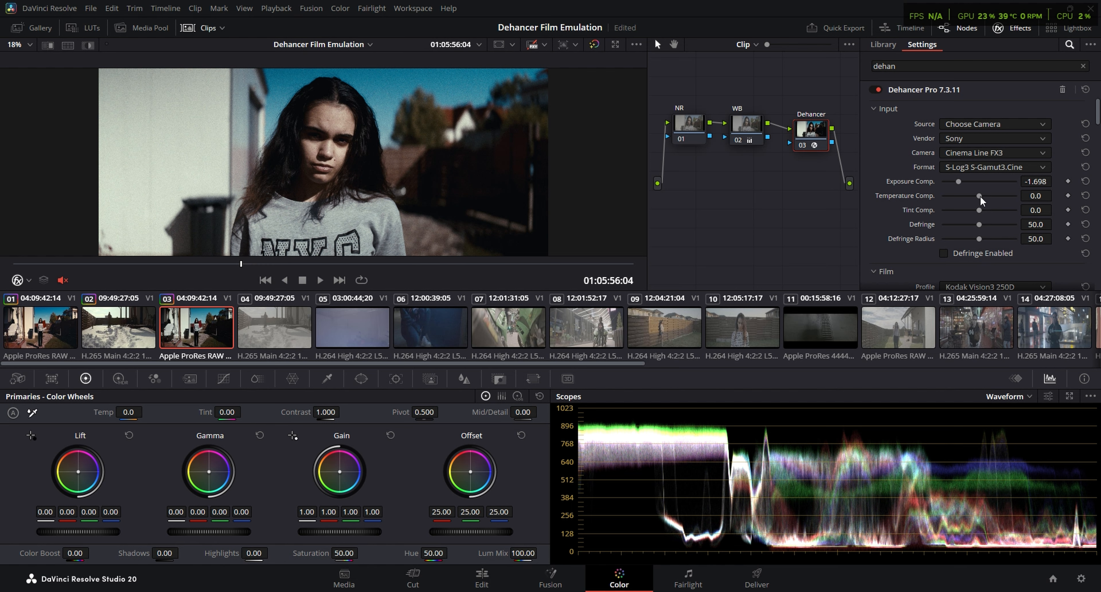
drag(979, 195, 995, 197)
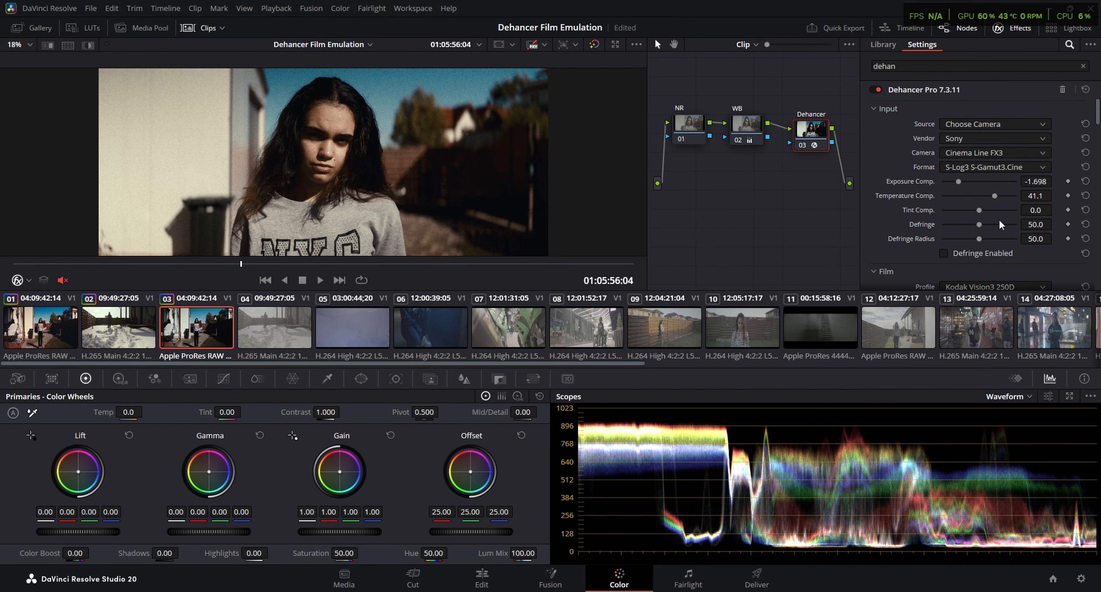
Show the Vectorscope and set the Dehancer input Tint Comp. to 17.8
click(1005, 397)
click(1030, 425)
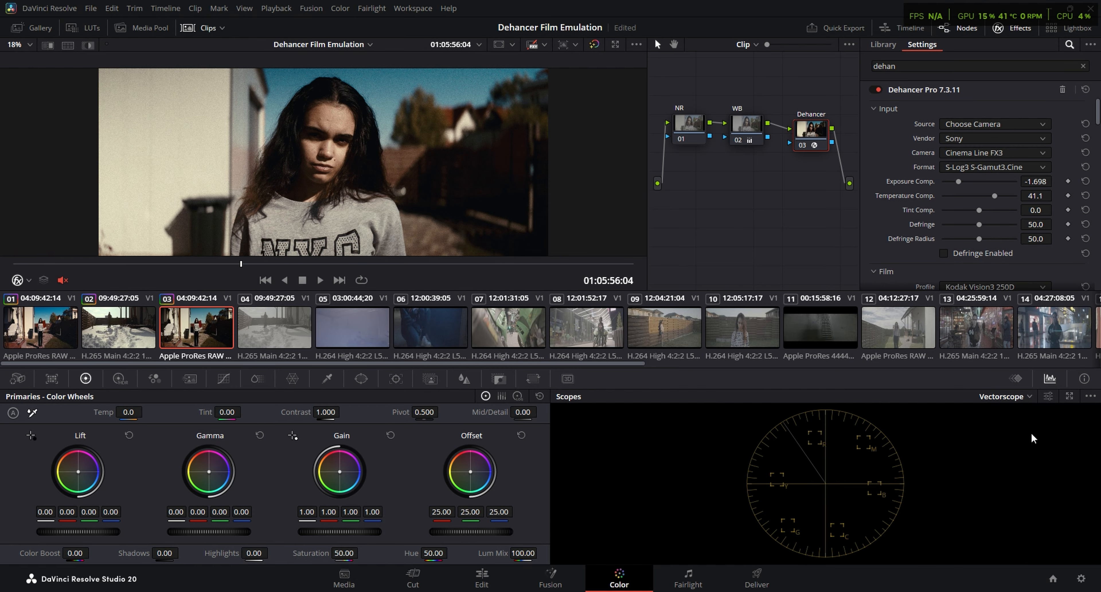
drag(979, 210, 986, 210)
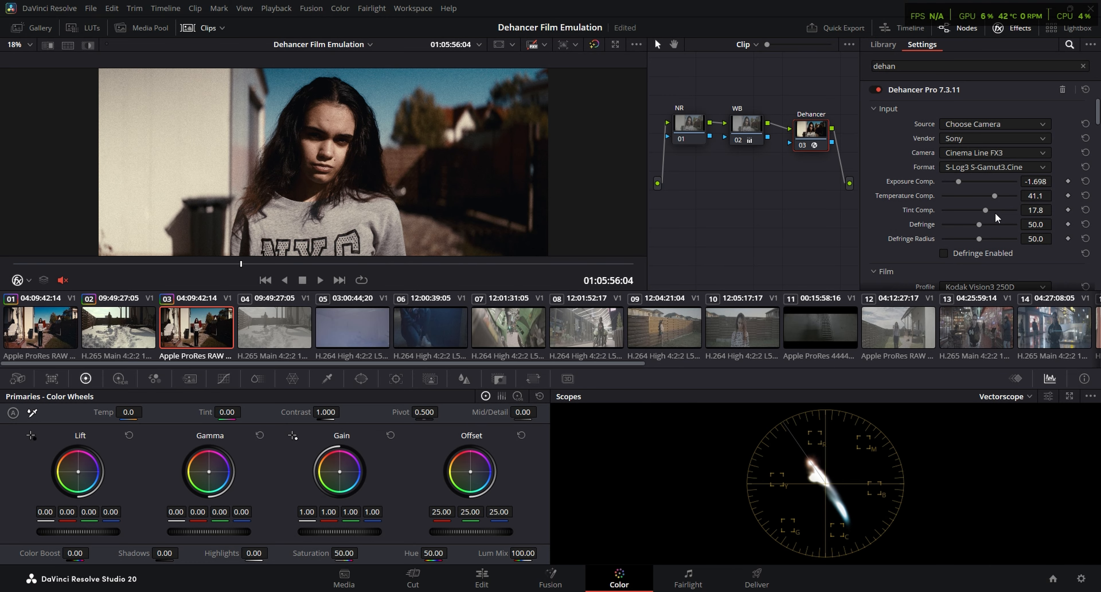
Set the Print Color Density to 41.1 and the Film Developer Color Boost to 30.2
scroll(994, 212, down, 5)
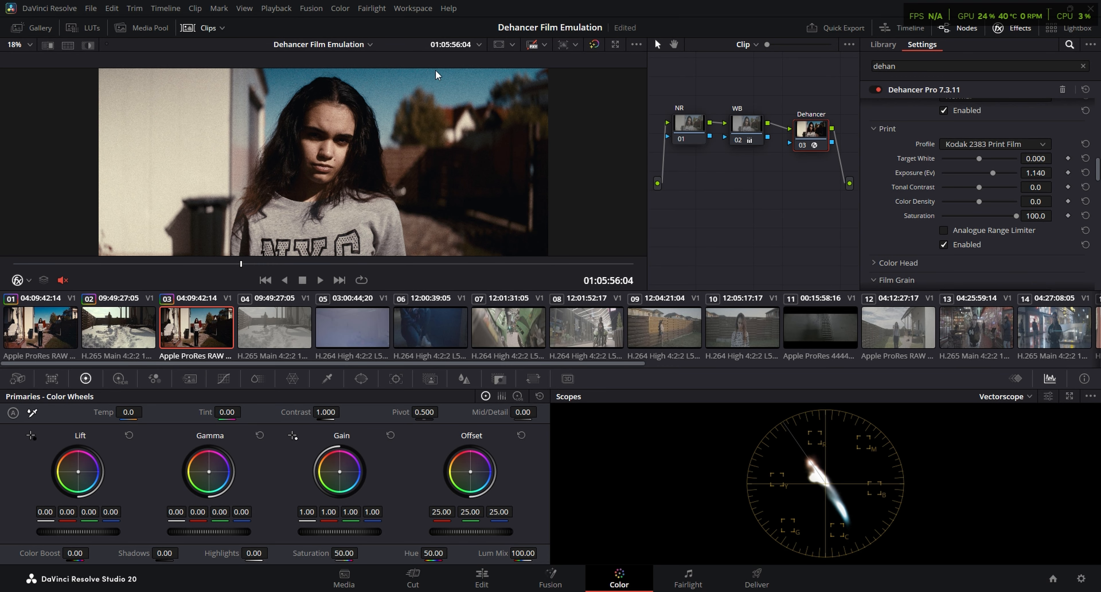
key(ctrl+f)
key(ctrl+f)
mouse_move(979, 201)
mouse_down()
mouse_move(1006, 201)
mouse_move(995, 202)
mouse_up()
scroll(955, 258, up, 5)
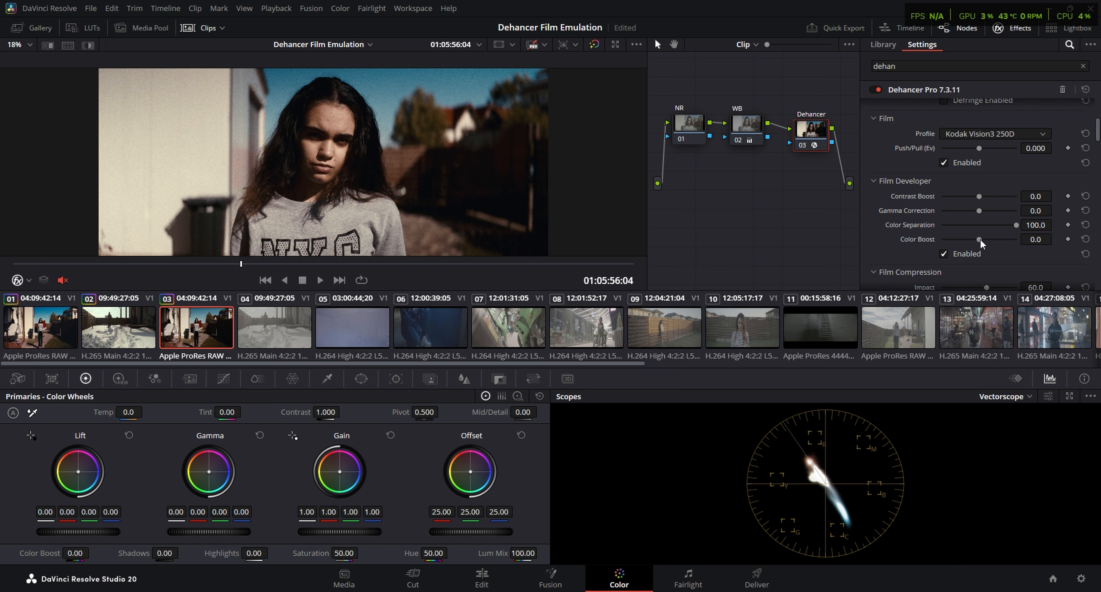
drag(979, 239, 992, 243)
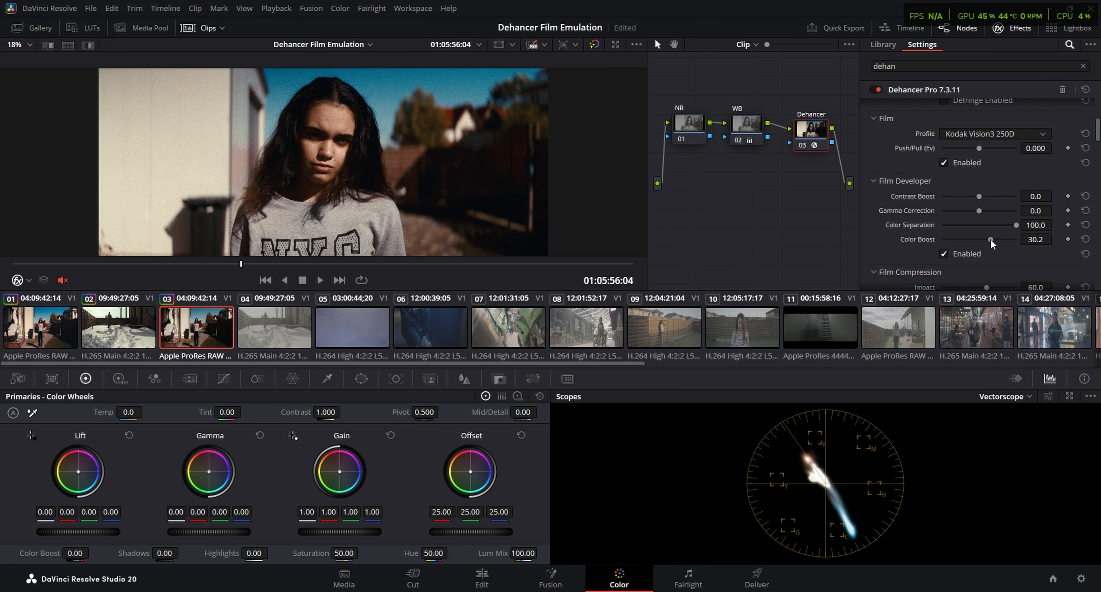
Raise the input Temperature Comp. to 56.6 and compare the image with the Dehancer node off and on
scroll(994, 193, up, 3)
drag(998, 171, 1002, 169)
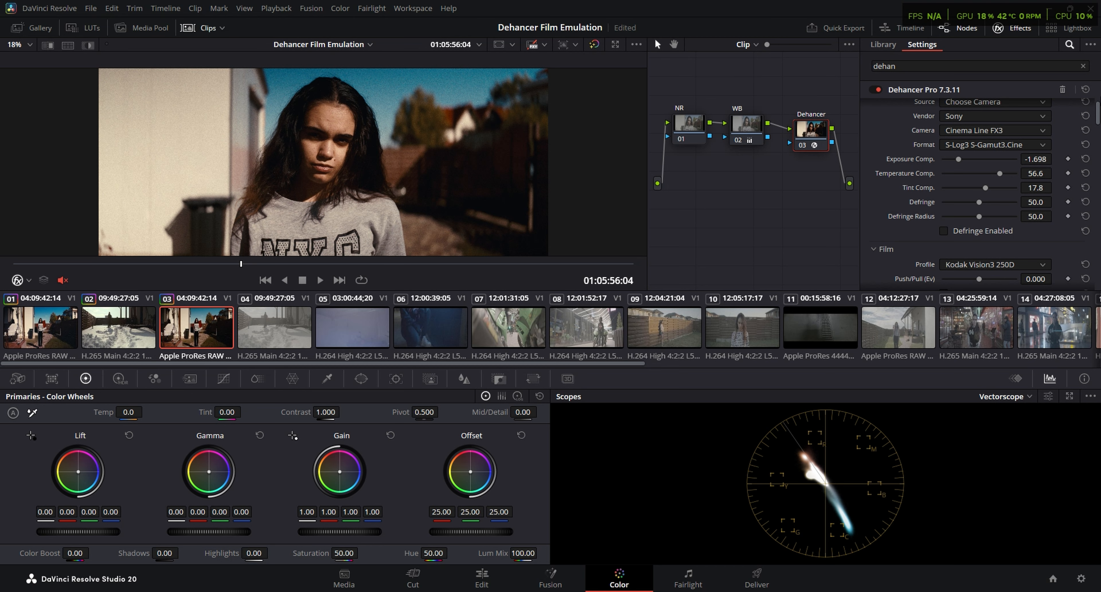
drag(1098, 114, 1098, 121)
key(ctrl+d)
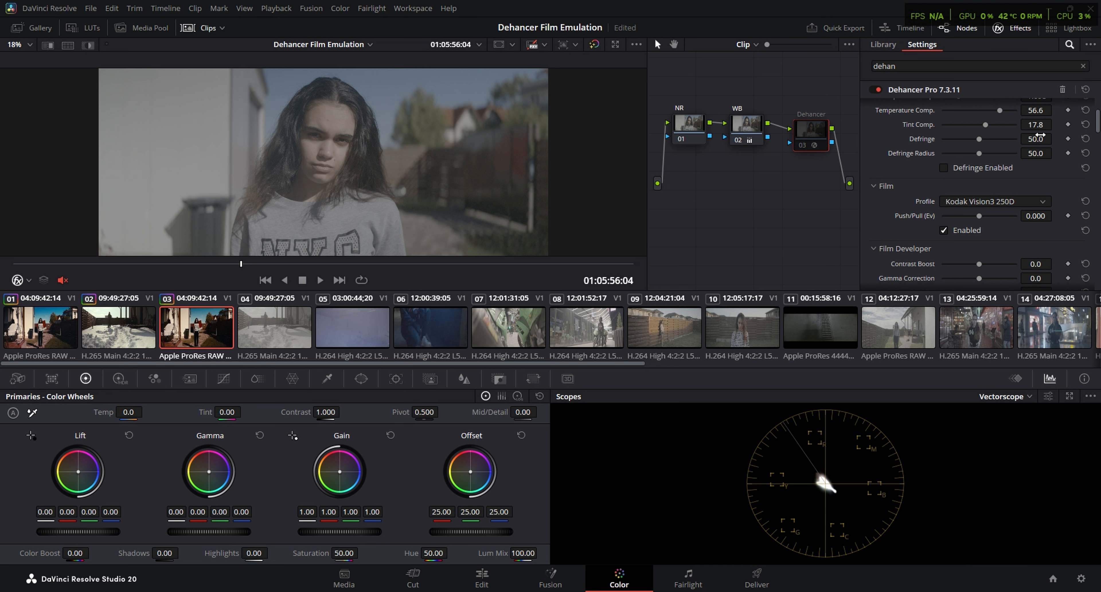
key(ctrl+d)
Switch the scopes to Waveform and lower the Expand White Point to 74.7
scroll(1040, 135, down, 5)
click(1004, 396)
click(1006, 423)
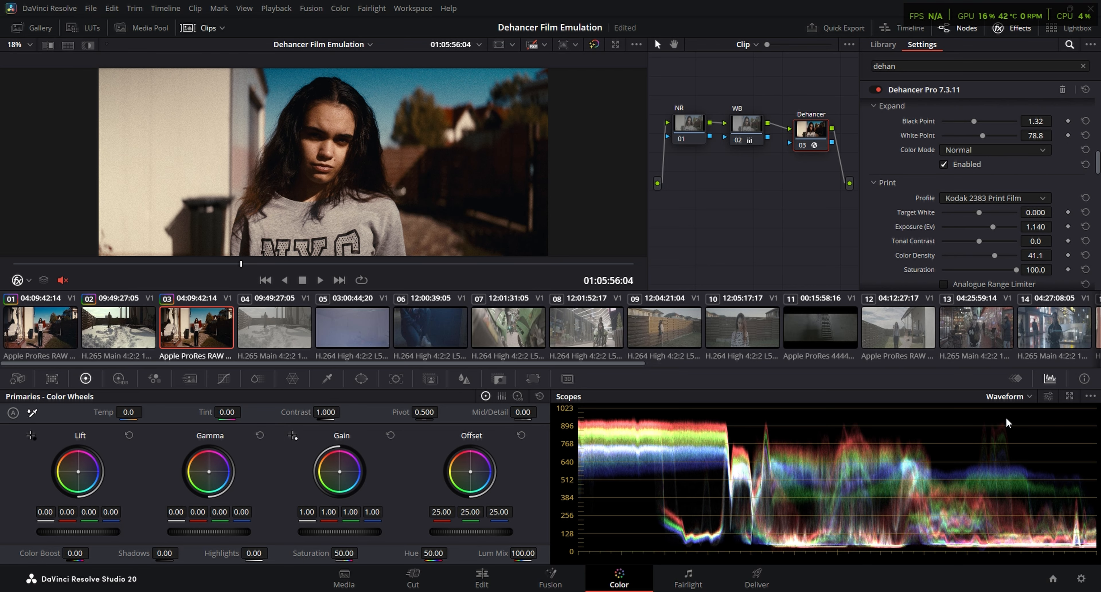
drag(982, 135, 979, 136)
Set the Print Exposure (Ev) to 1.000 and the input Exposure Comp. to -1.558
scroll(978, 136, down, 2)
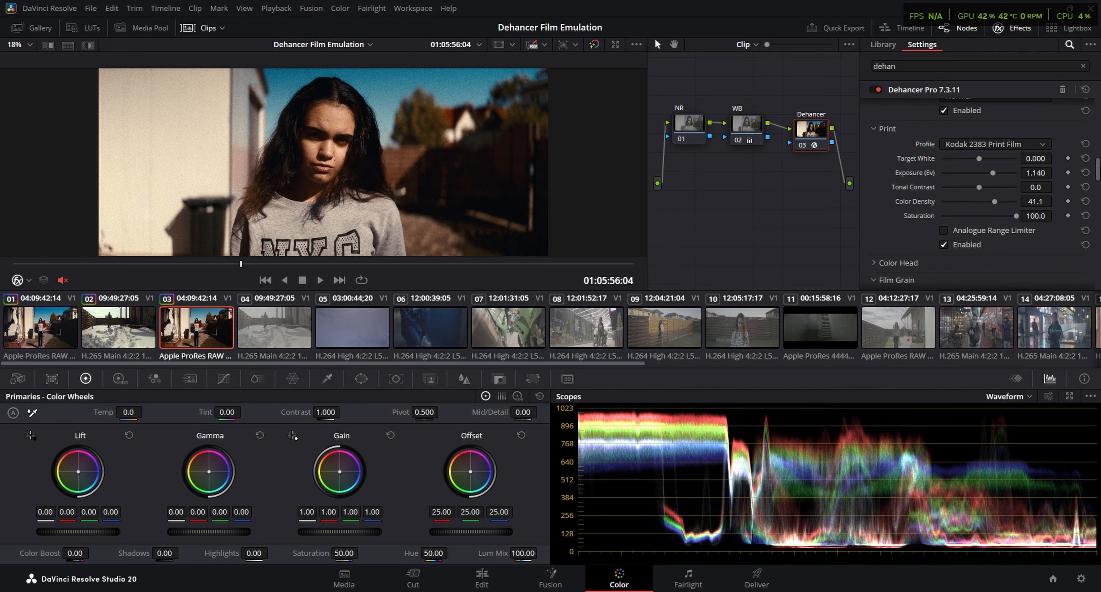
double_click(992, 171)
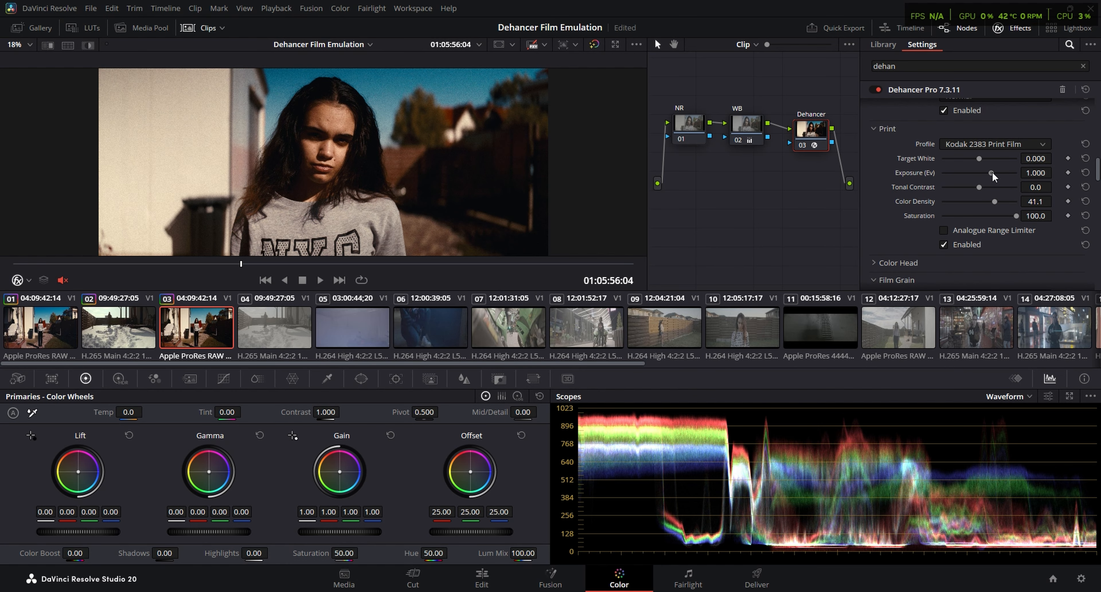
drag(1096, 172, 1096, 110)
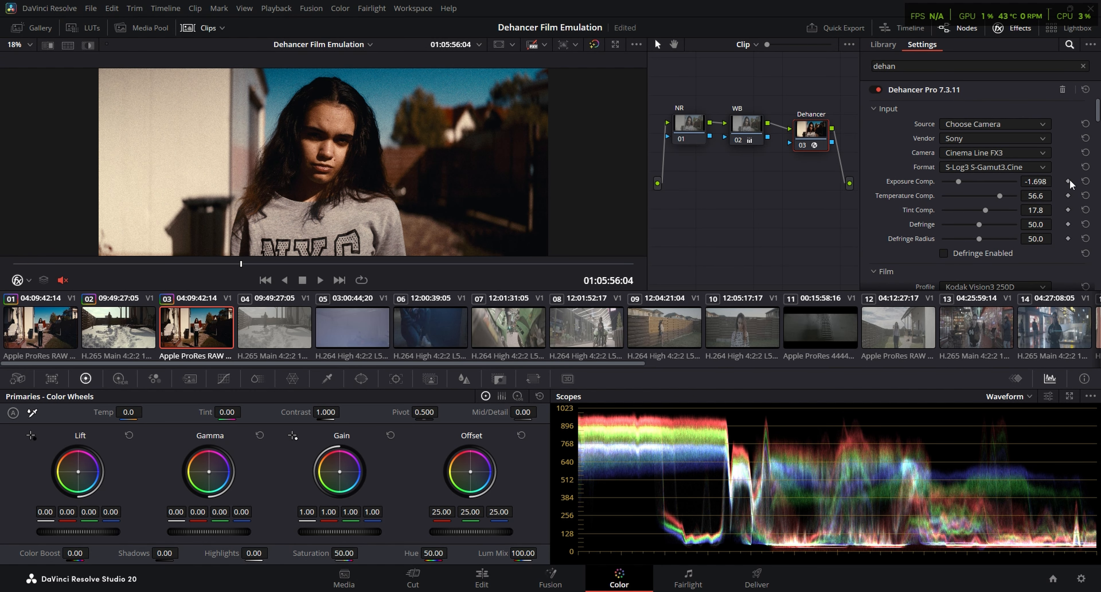
drag(957, 181, 960, 181)
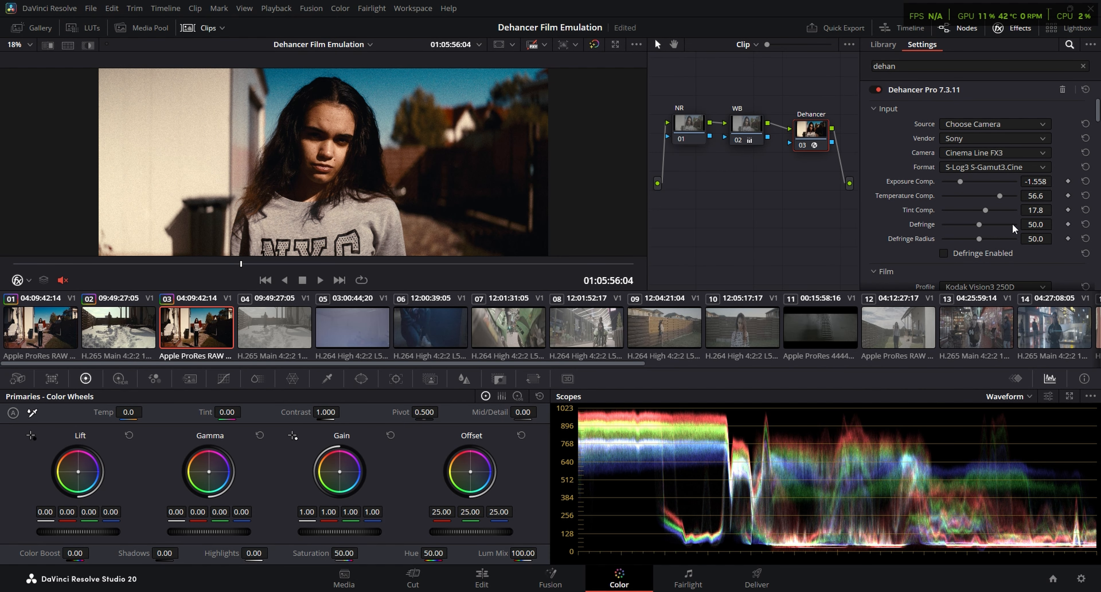
Check the grade in full screen and on the wider shot at 01:05:46:10, and review the Dehancer settings from Input to Print
key(ctrl+f)
key(ctrl+f)
click(207, 265)
drag(206, 265, 123, 264)
scroll(884, 185, down, 3)
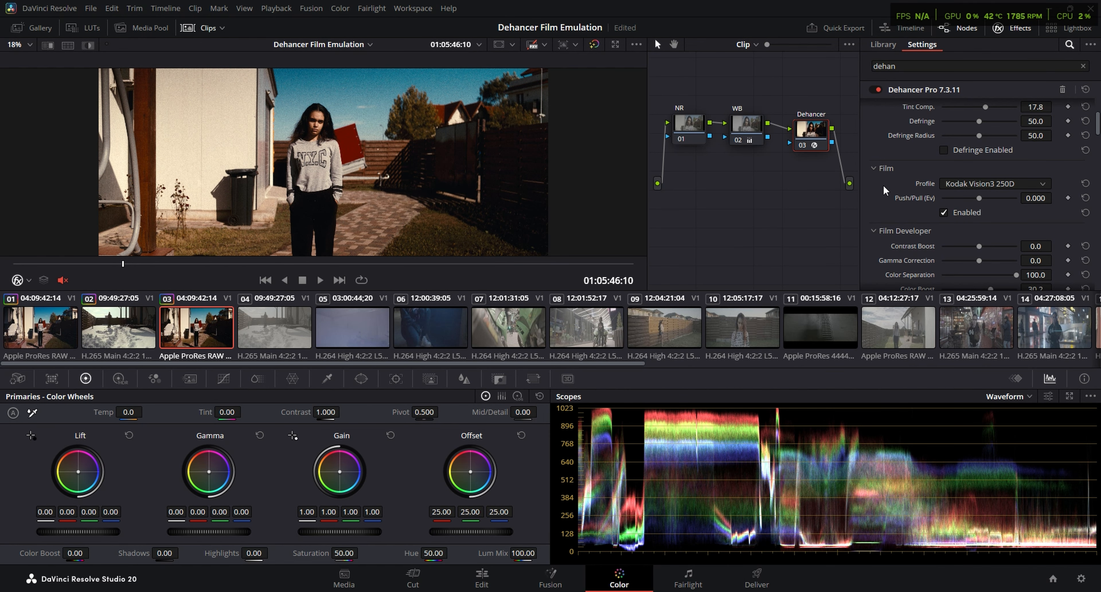
scroll(883, 186, up, 3)
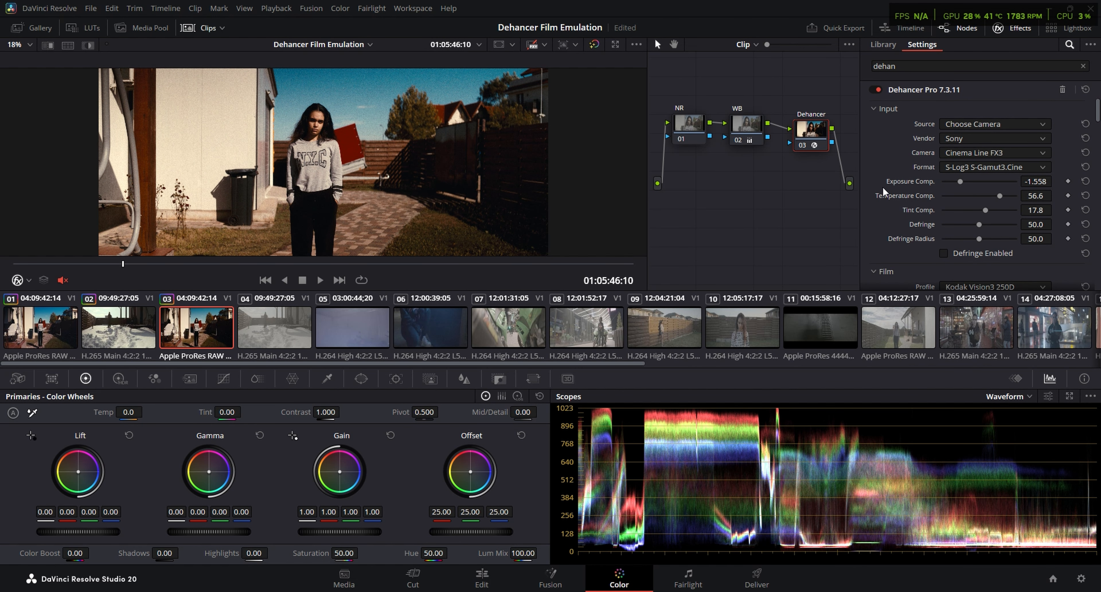
scroll(883, 191, down, 2)
scroll(948, 220, down, 6)
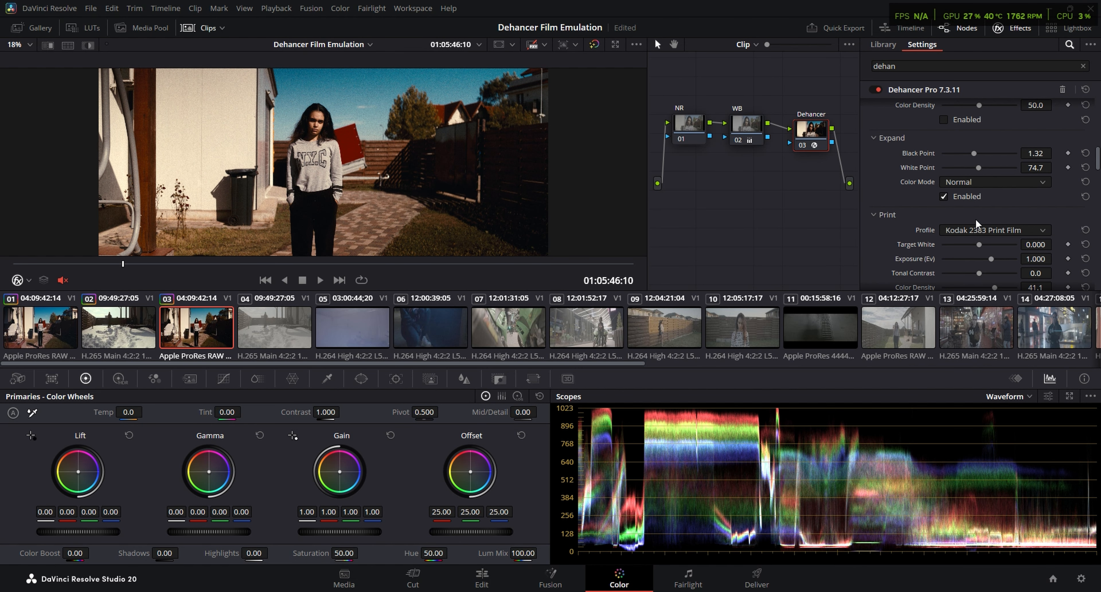
Try Color Head Yellow - Blue at -11.2 and Cyan - Red at 5.8, check the image in full screen, and reset both values
scroll(1000, 201, down, 2)
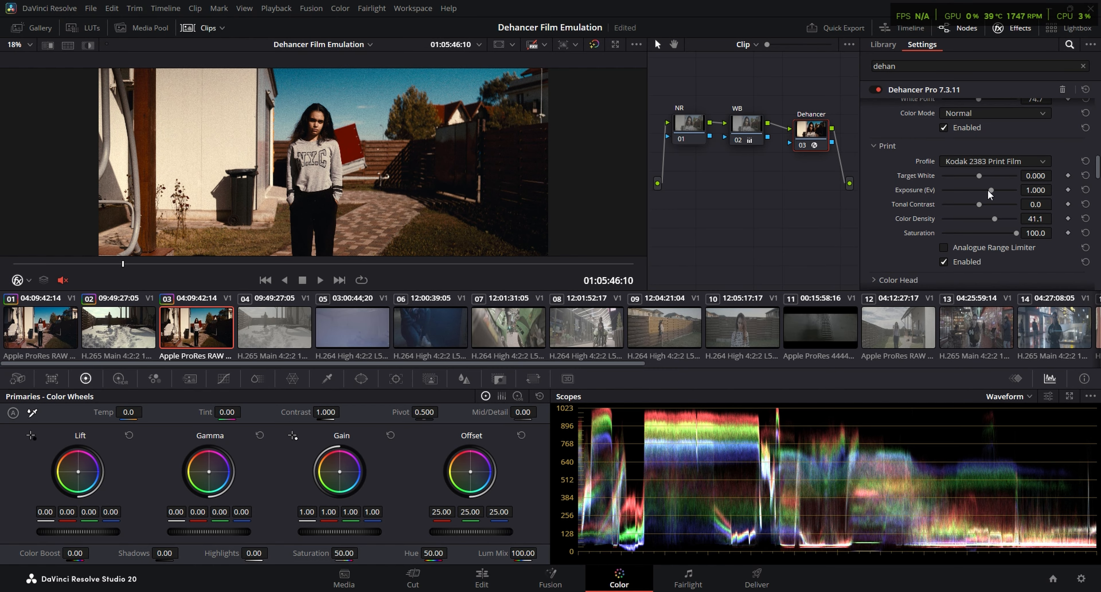
scroll(990, 190, up, 10)
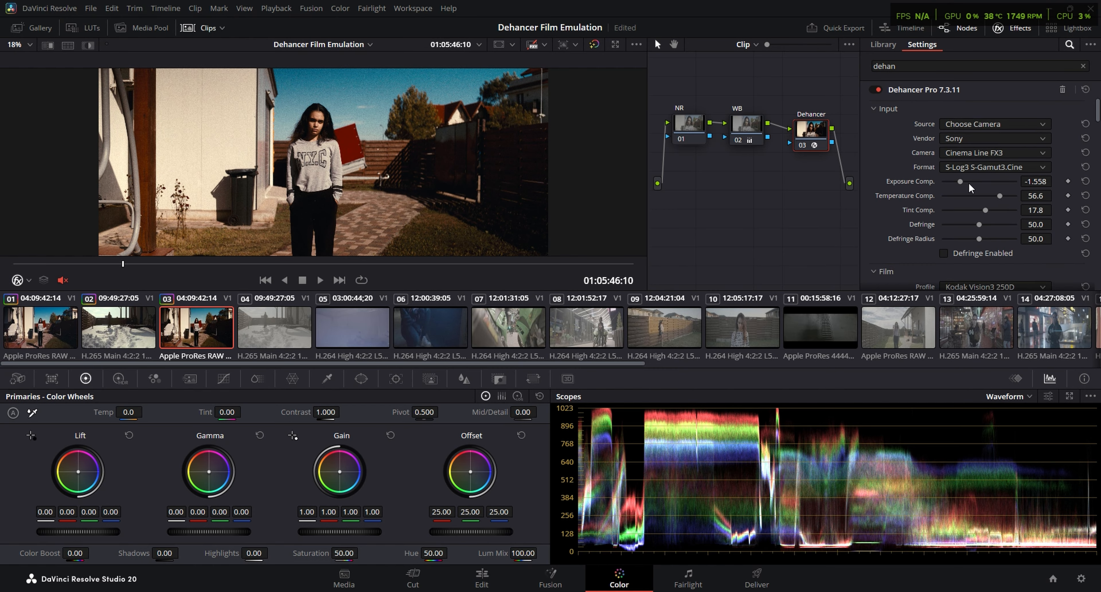
scroll(922, 191, down, 8)
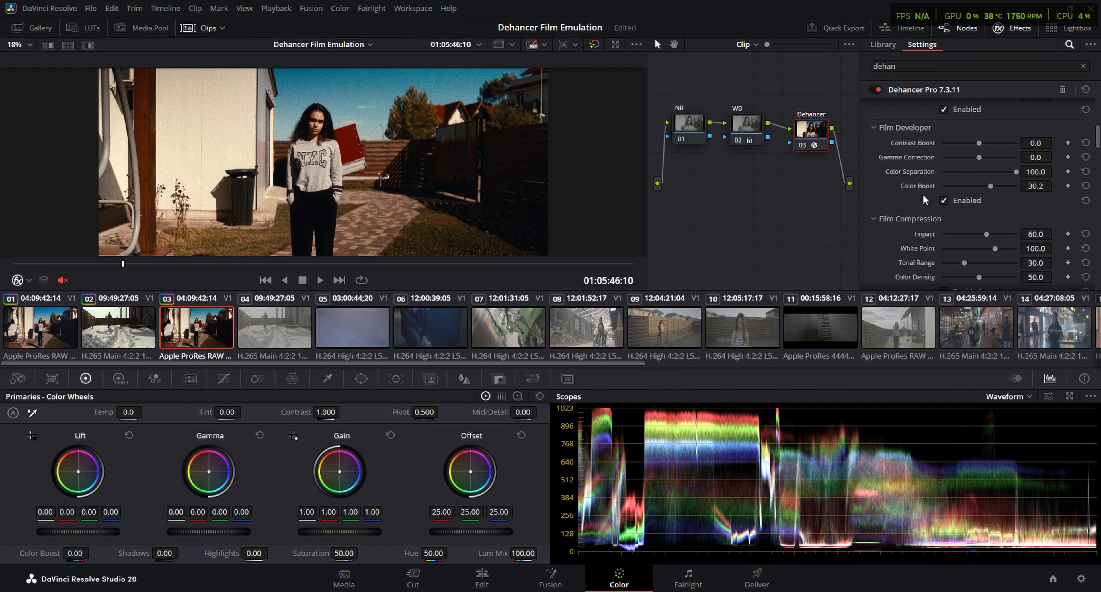
scroll(905, 215, down, 1)
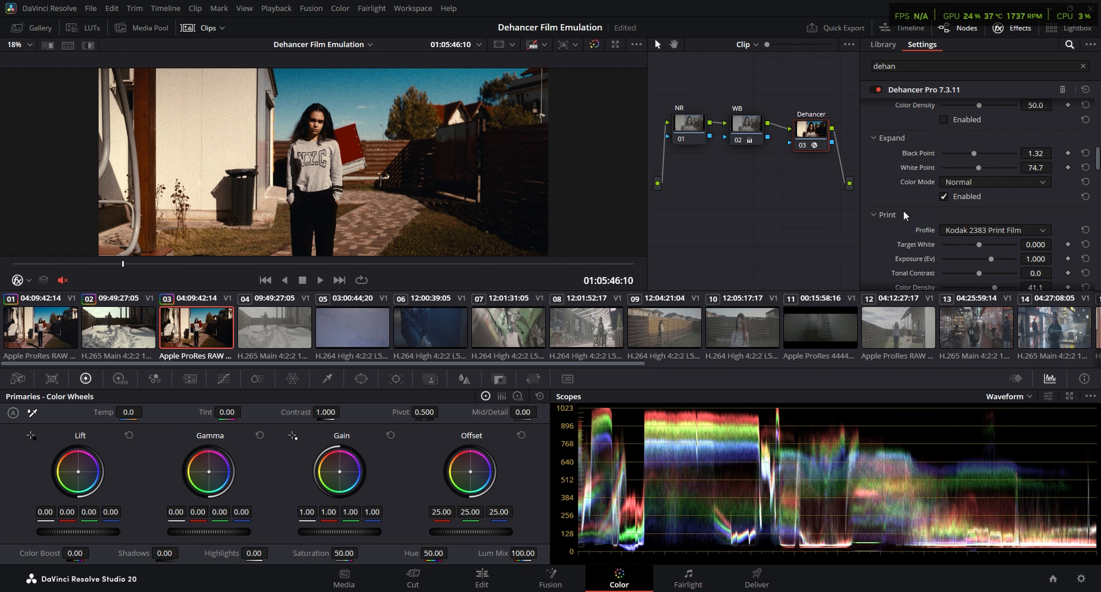
scroll(970, 256, down, 6)
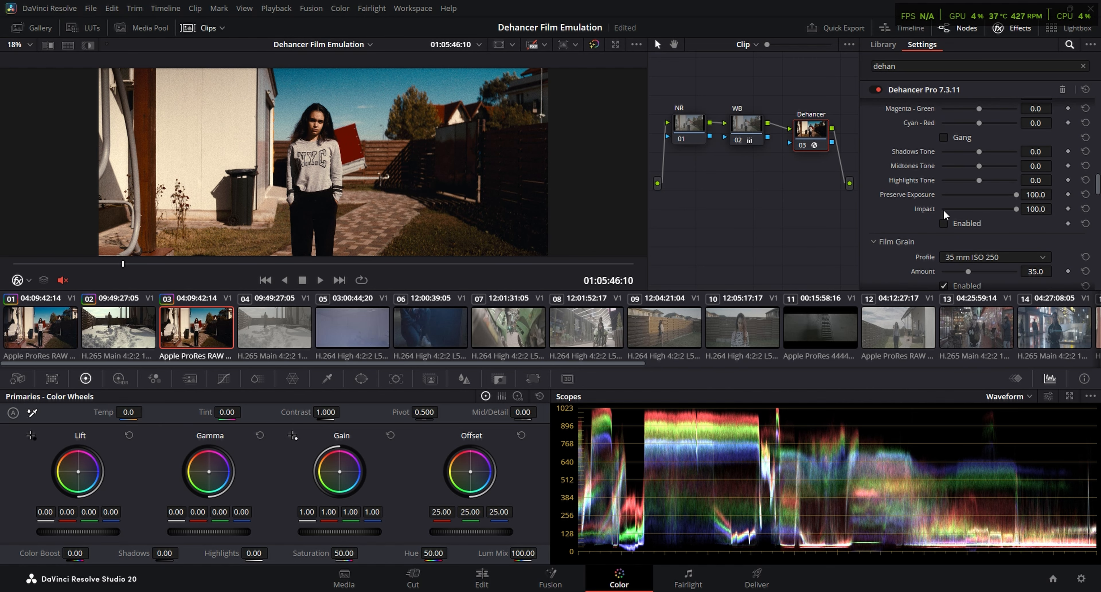
drag(979, 192, 971, 163)
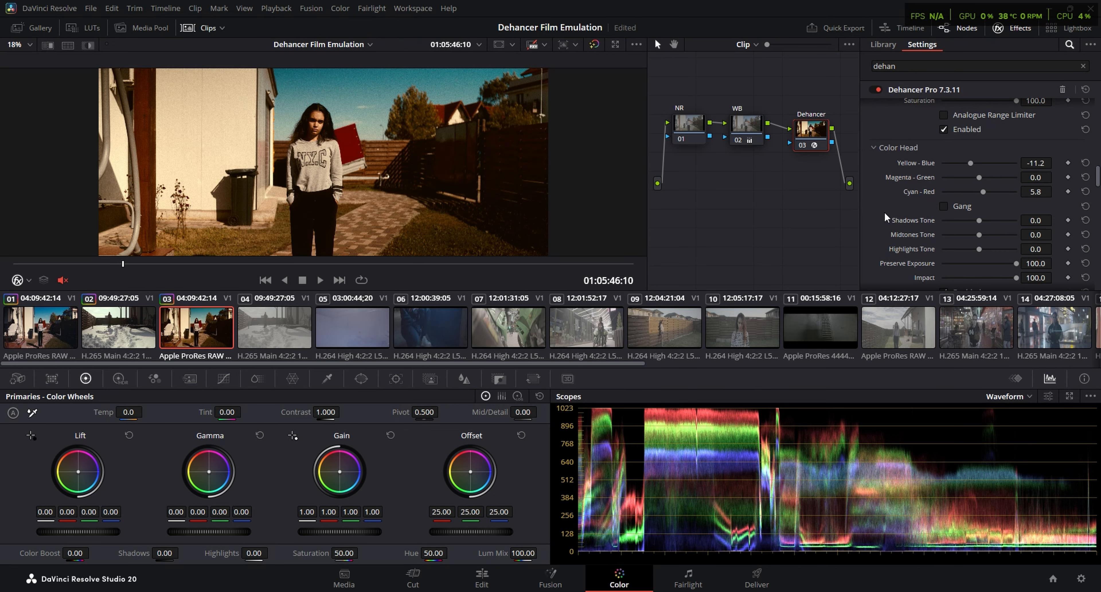
key(ctrl+f)
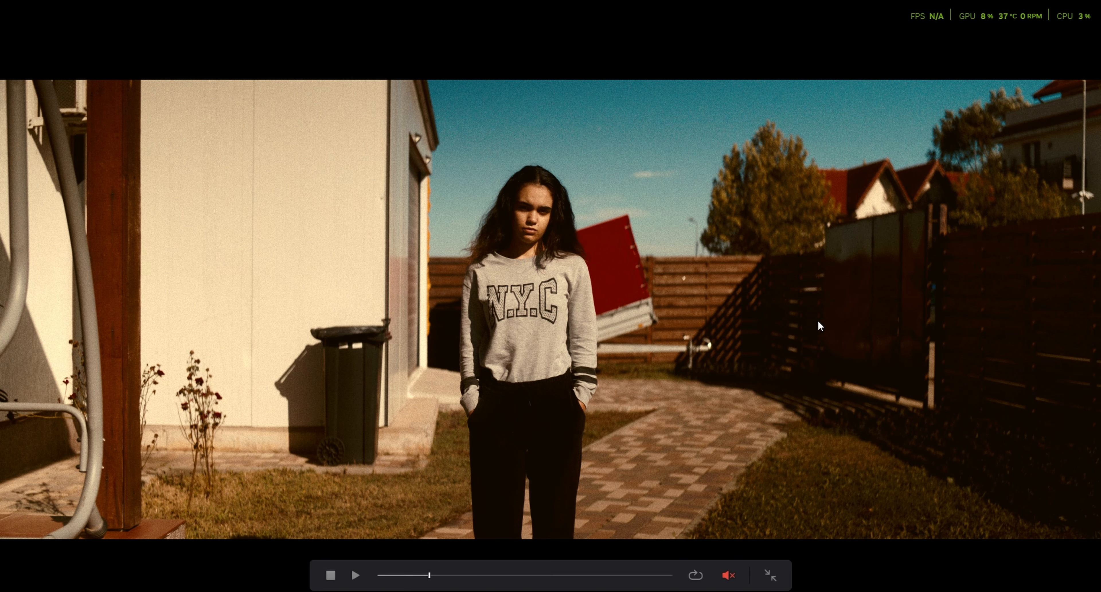
key(ctrl+f)
click(1085, 163)
click(1085, 192)
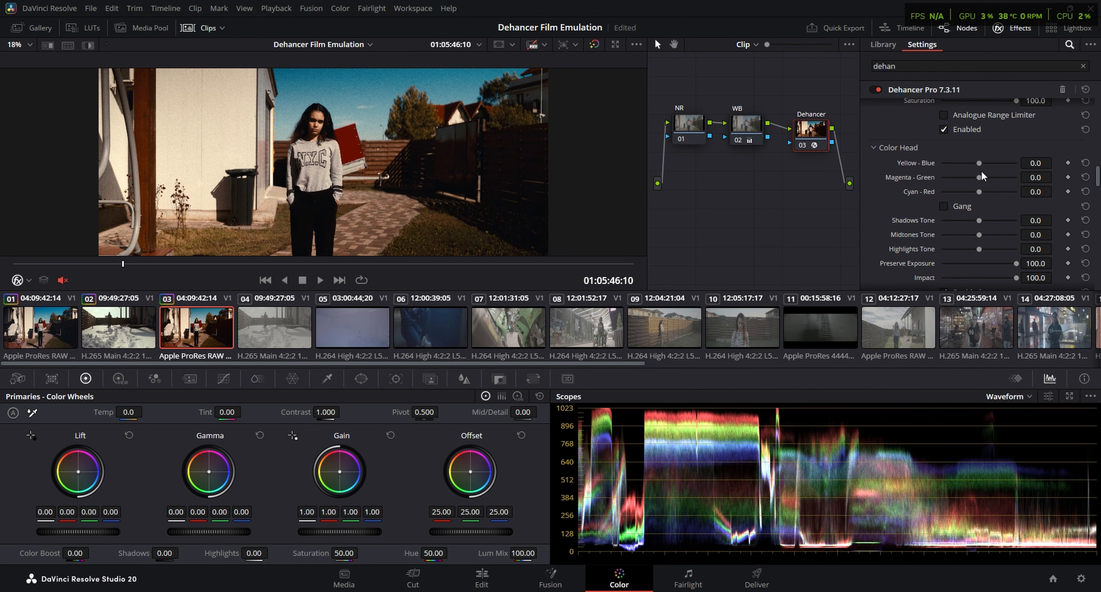
Try a cooler Color Head balance with Yellow - Blue at 7.4 and Cyan - Red at -10.5, and reset it
mouse_move(980, 162)
mouse_down()
mouse_move(975, 193)
mouse_move(965, 193)
mouse_move(984, 163)
mouse_up()
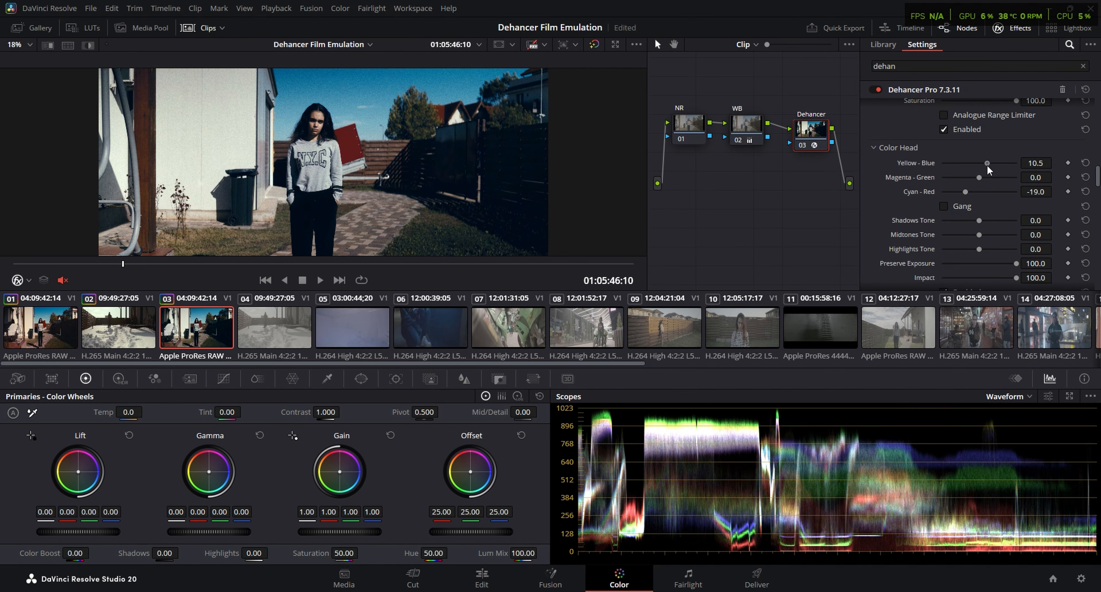
click(1086, 191)
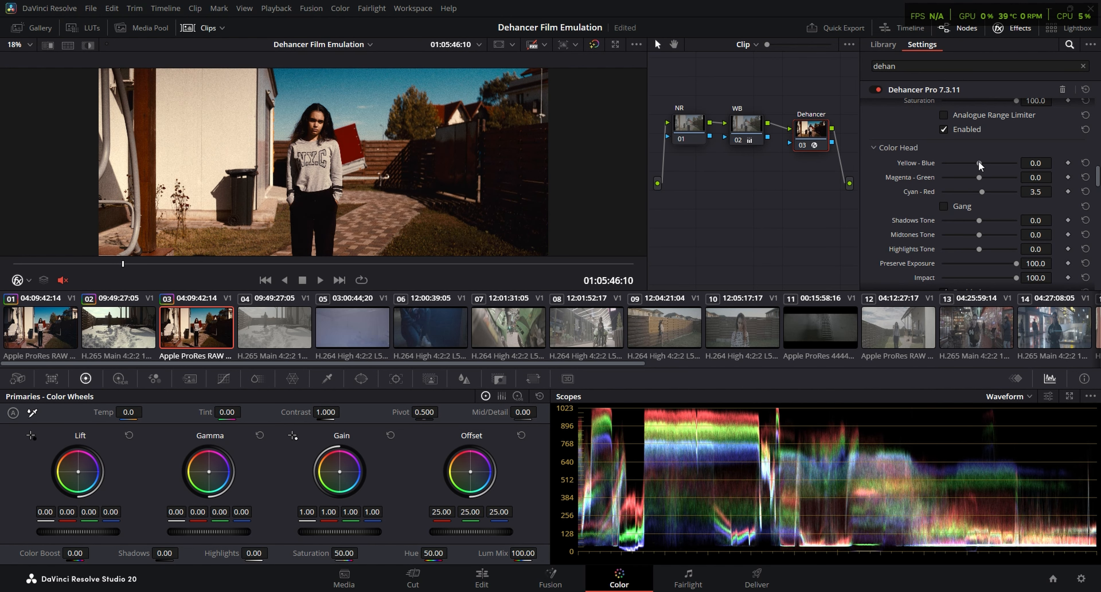
Set the Color Head to a slightly warm balance with Yellow - Blue at -3.5 and Cyan - Red at 3.5
drag(980, 163, 976, 163)
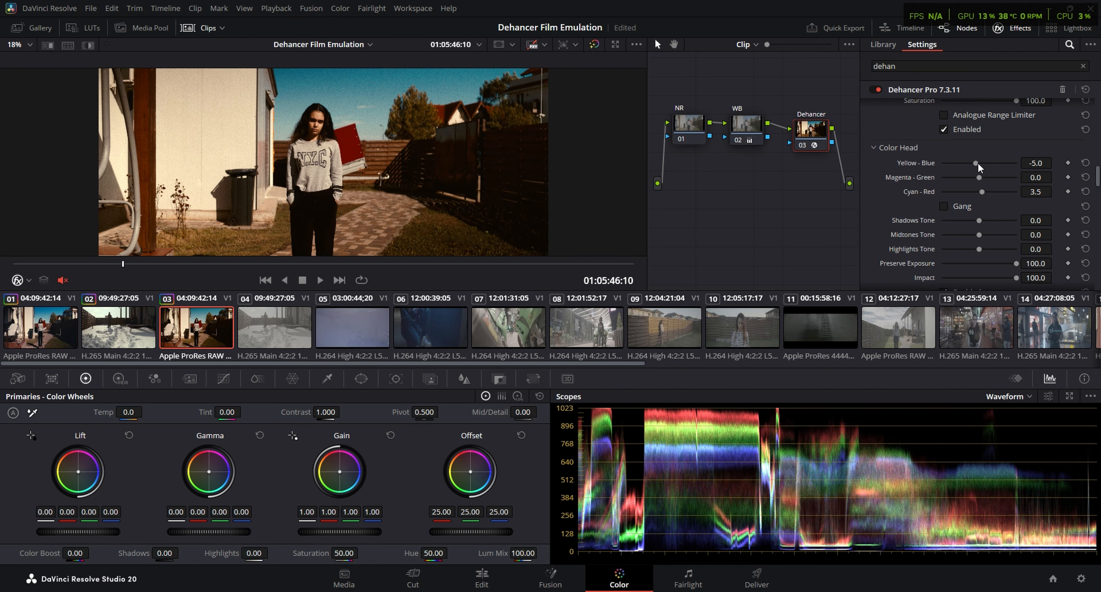
scroll(948, 227, down, 3)
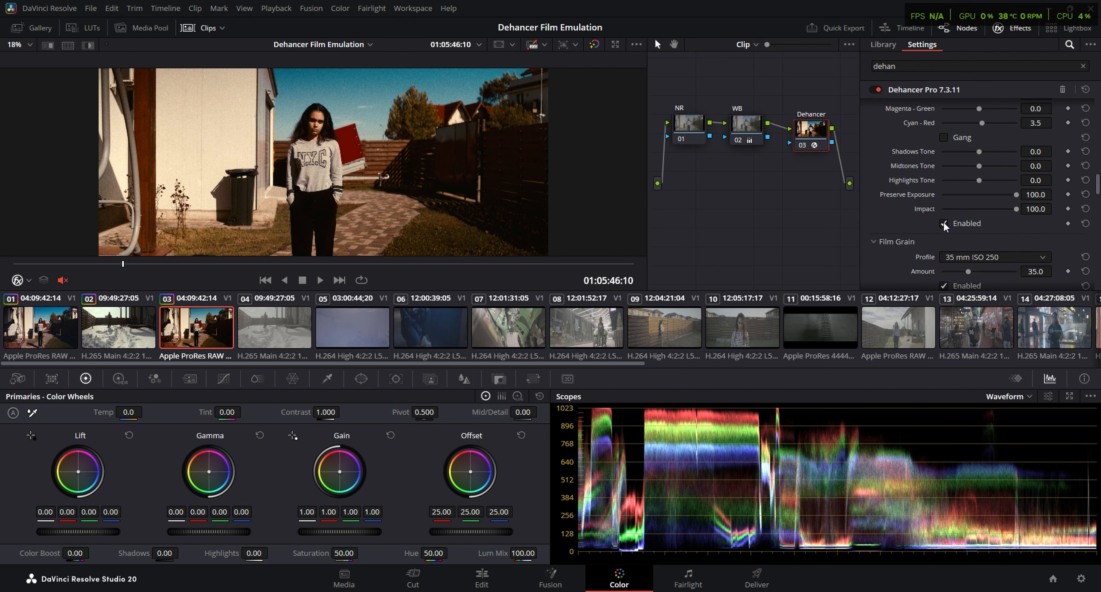
scroll(883, 183, up, 2)
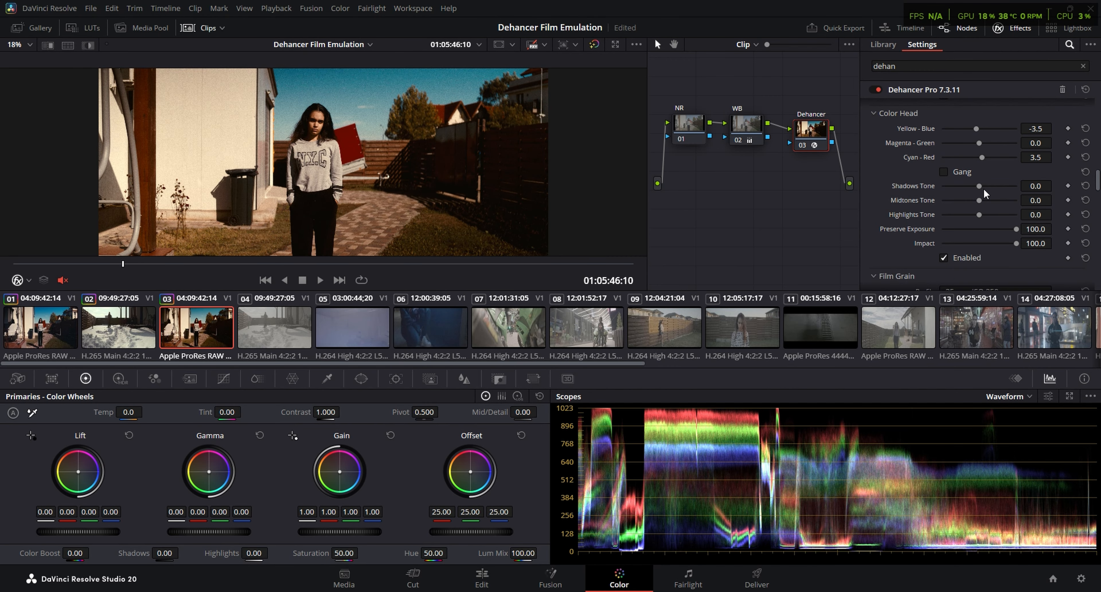
Adjust the Color Head tone sliders, setting Highlights Tone to 27.1, and check the frame at 01:05:48:05 in full screen
drag(979, 186, 989, 213)
key(ctrl+f)
drag(425, 575, 458, 576)
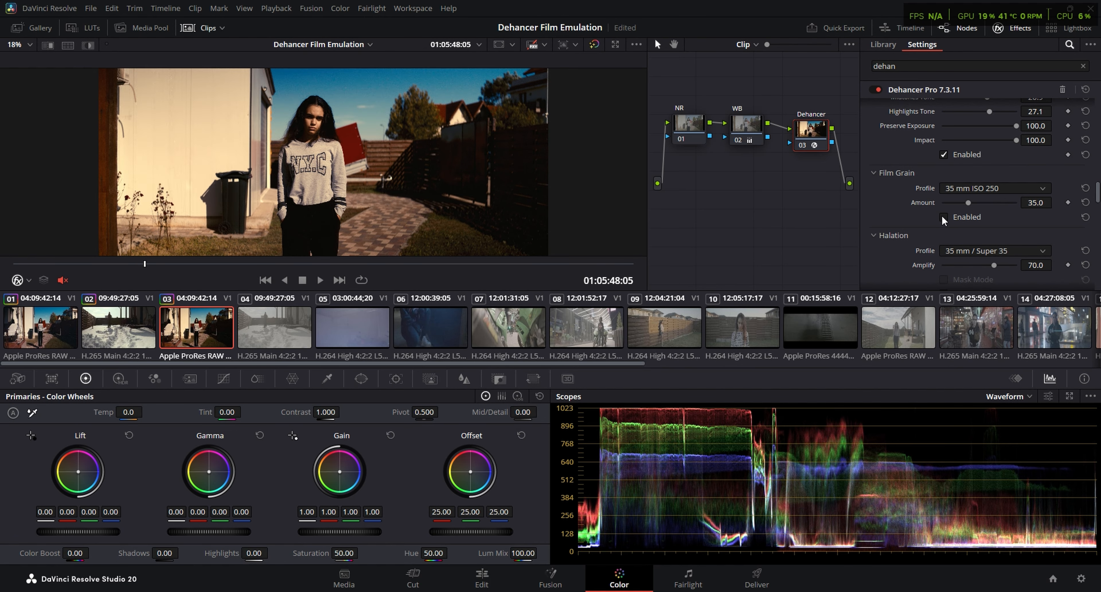
Try the 8 mm ISO 500 Film Grain profile and examine the grain in full screen
click(996, 187)
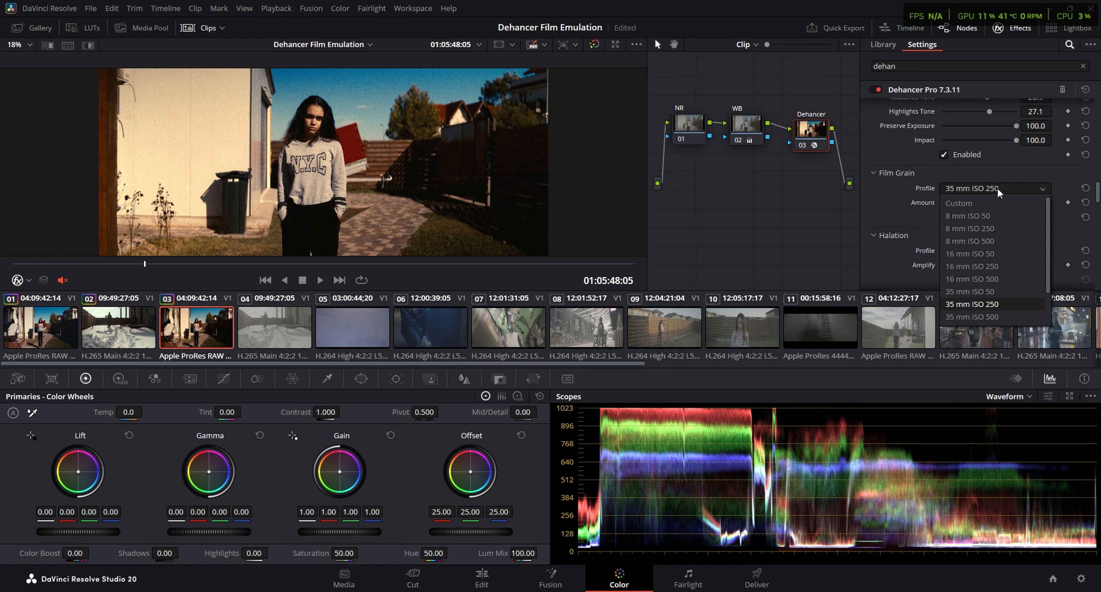
click(991, 240)
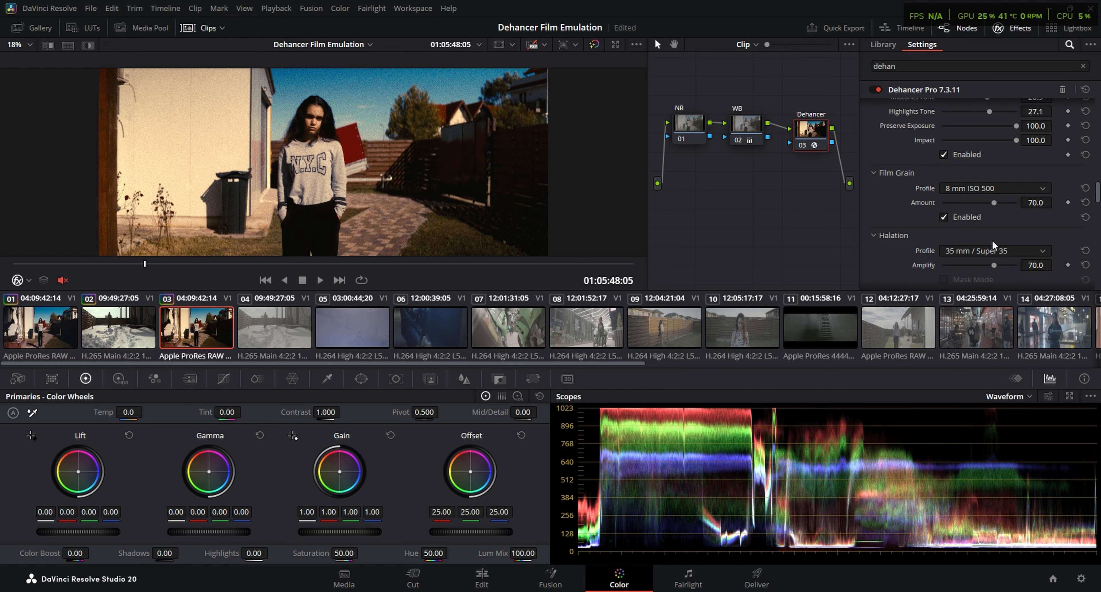
key(ctrl+f)
key(Escape)
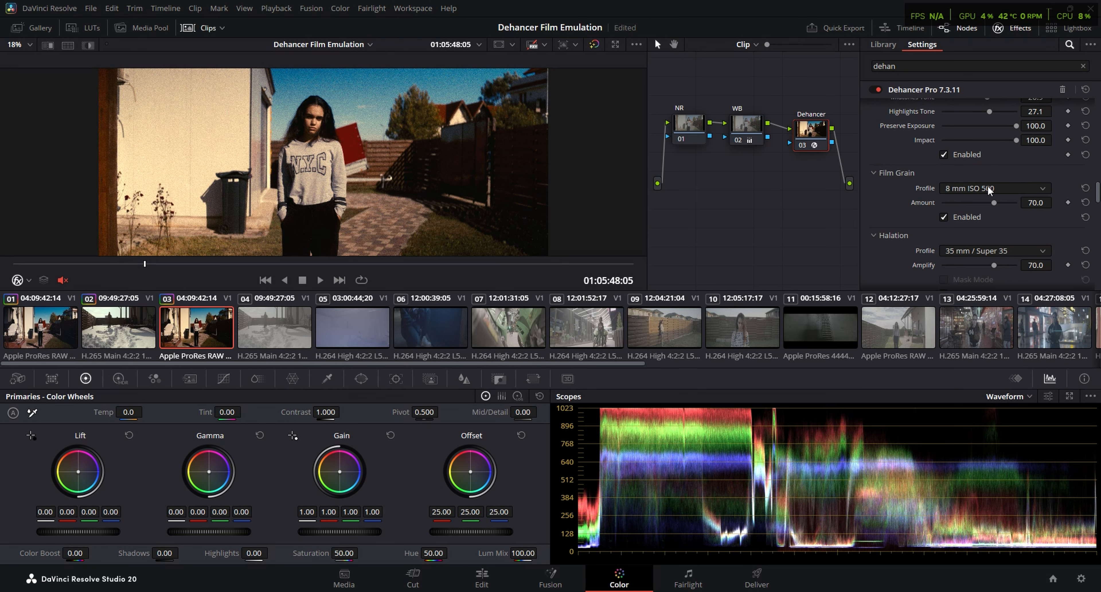
Try the 16 mm ISO 250 Film Grain profile in full screen and restore the 35 mm ISO 250 profile
click(987, 187)
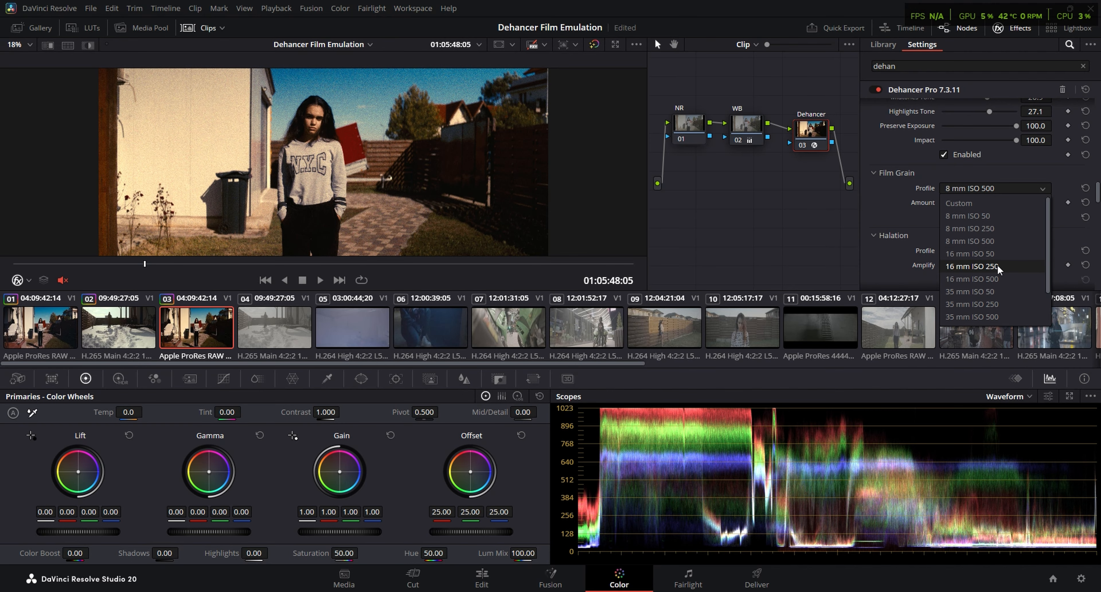
click(1007, 263)
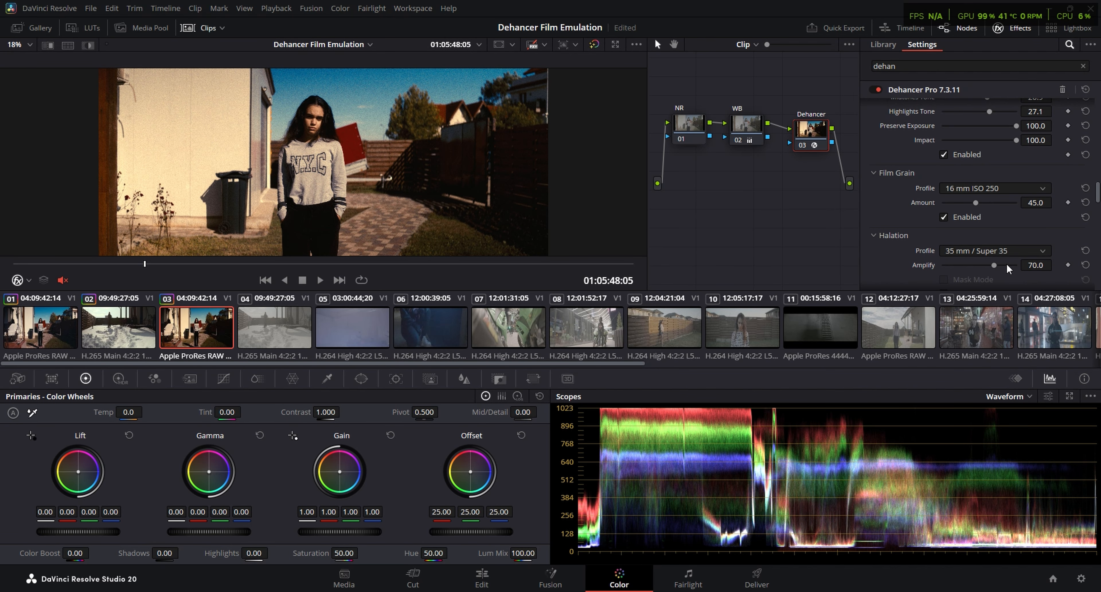
key(ctrl+f)
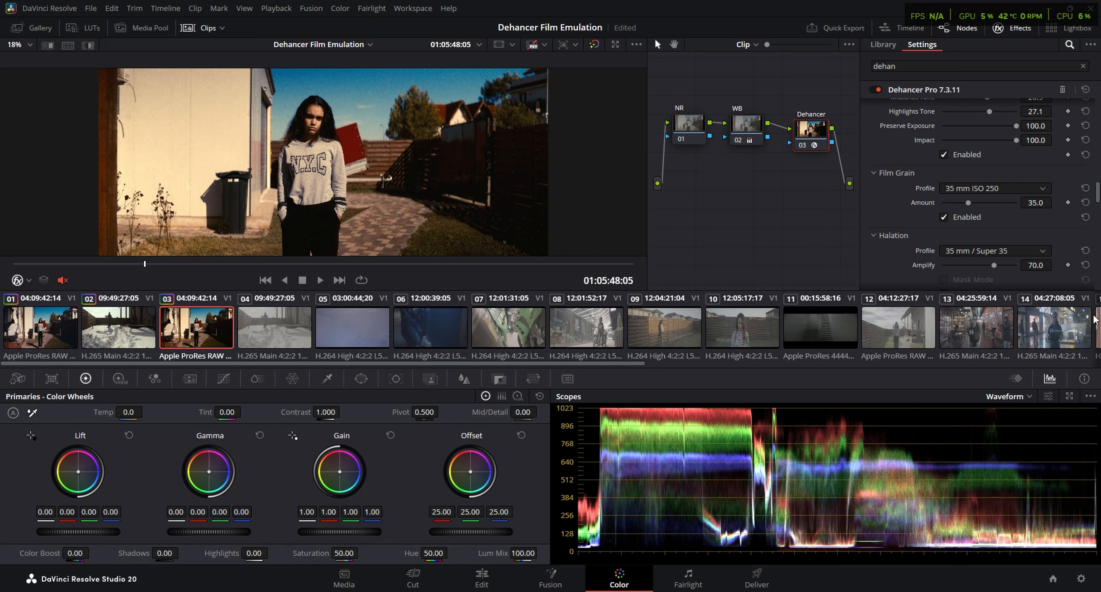
Enable Halation with the 35 mm / Super 35 profile and check the glow in full screen
scroll(974, 214, down, 3)
click(944, 226)
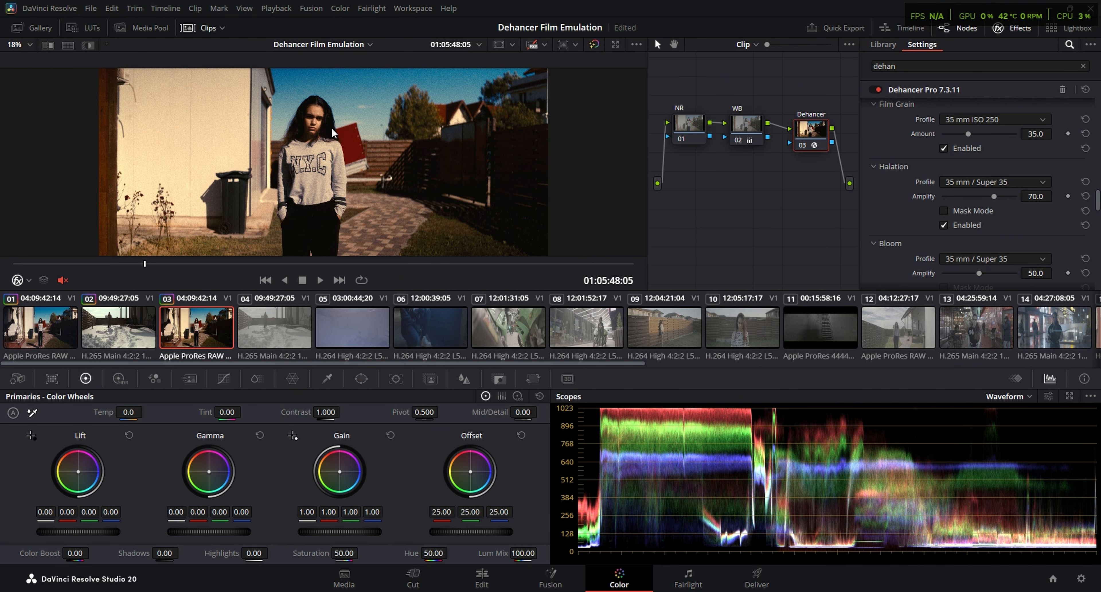
key(ctrl+f)
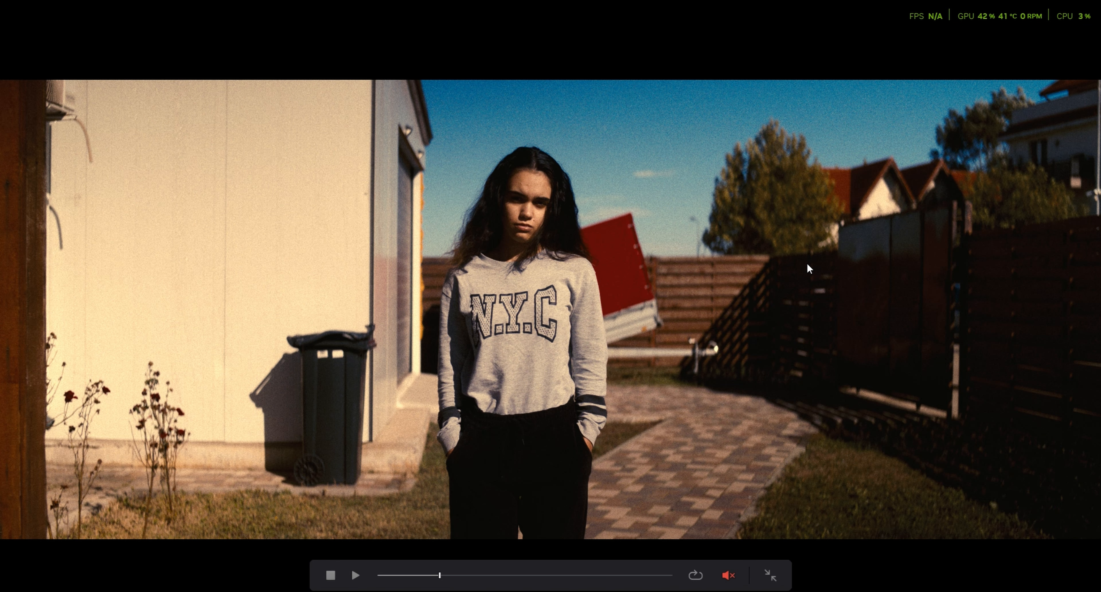
key(ctrl+f)
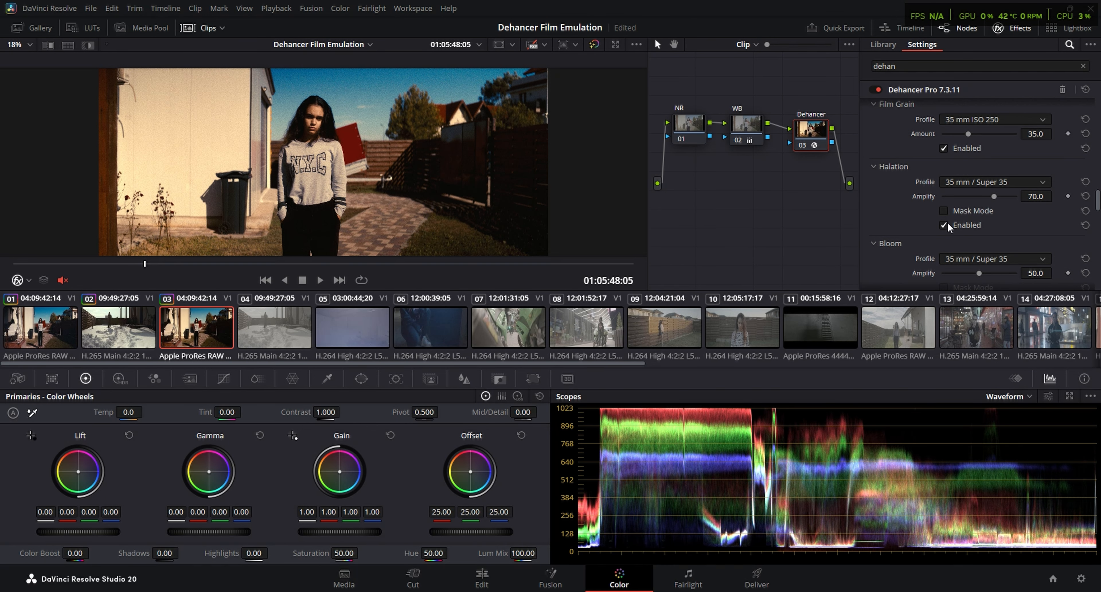
Enable Bloom with the 35 mm / Super 35 profile and check the image in full screen
scroll(945, 230, down, 3)
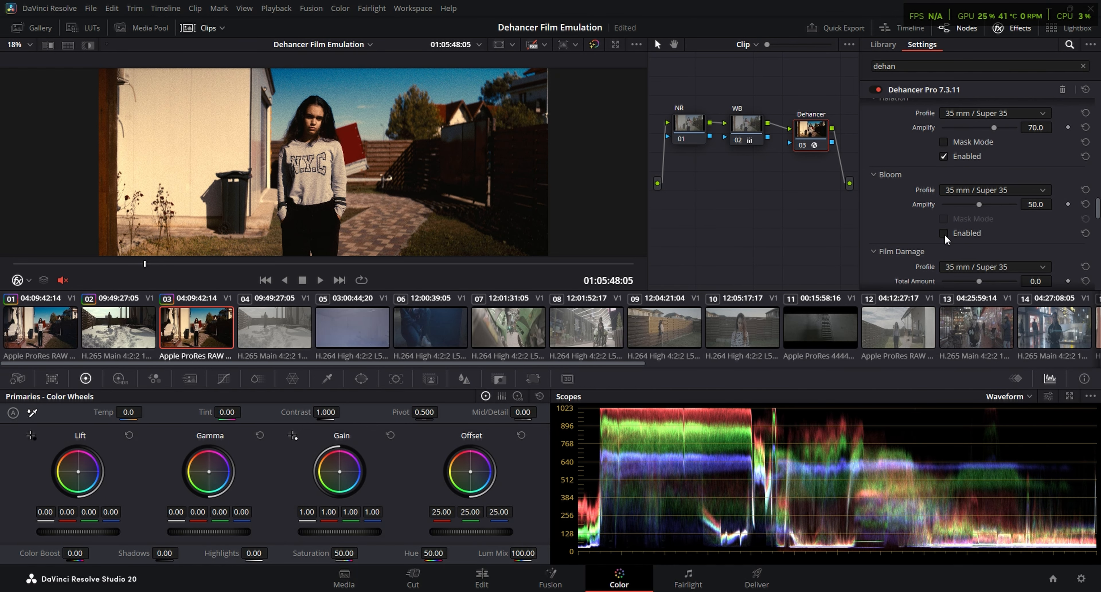
scroll(945, 222, down, 2)
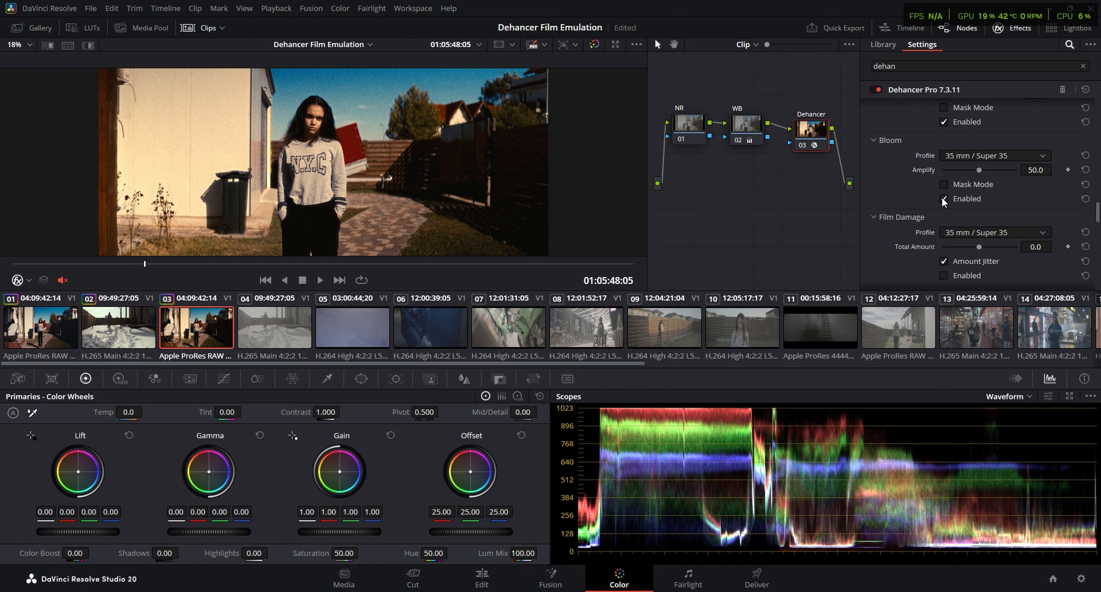
key(ctrl+f)
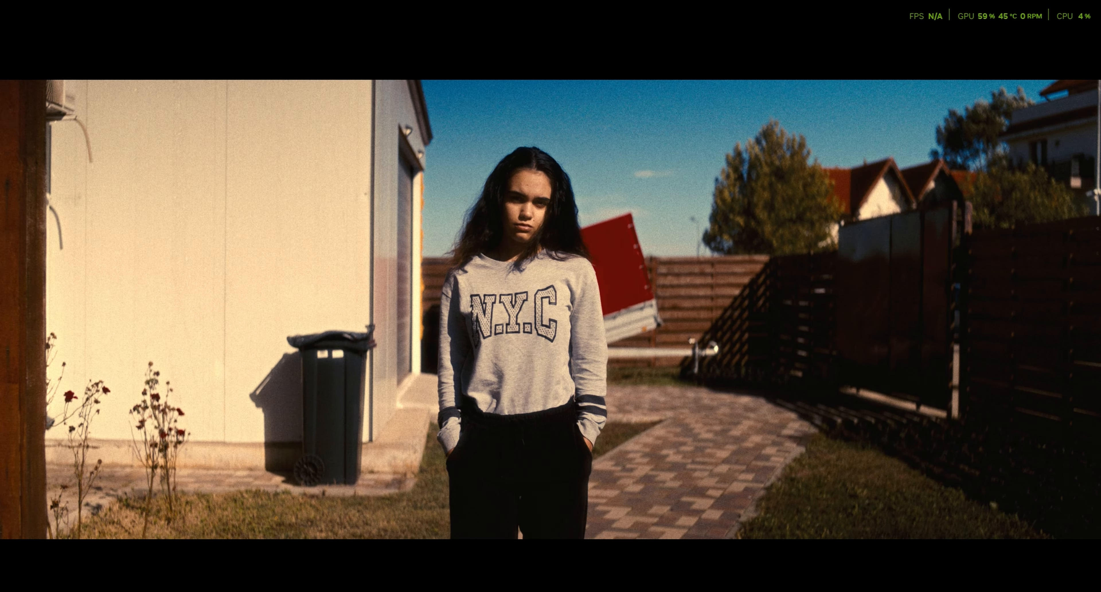
key(Escape)
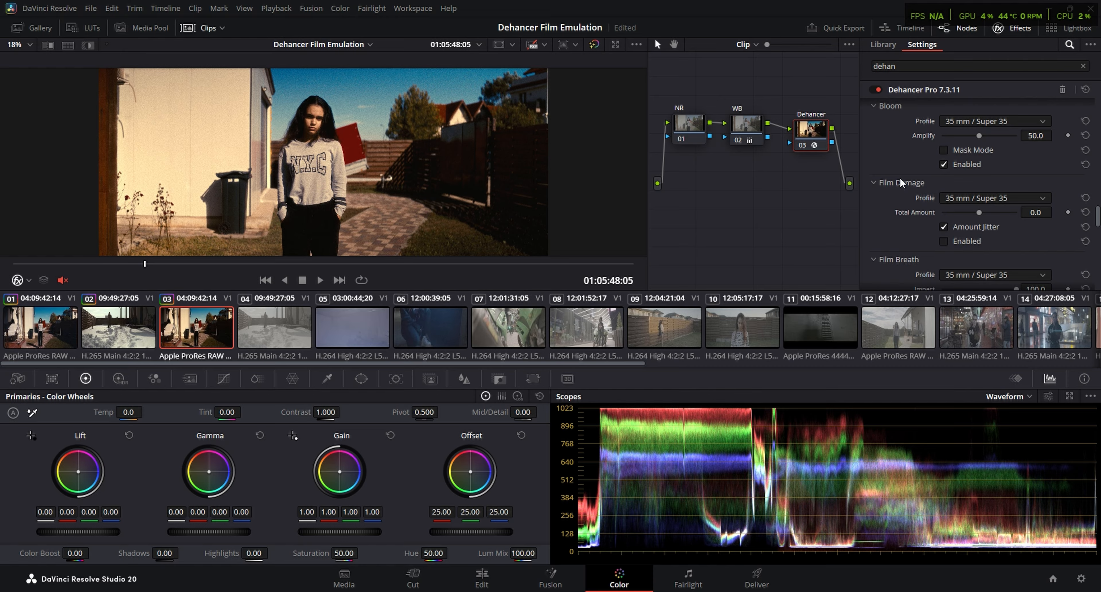
Enable Film Damage and check it in full screen on the close-up at 01:05:56:06 and during playback of the clip
key(ctrl+f)
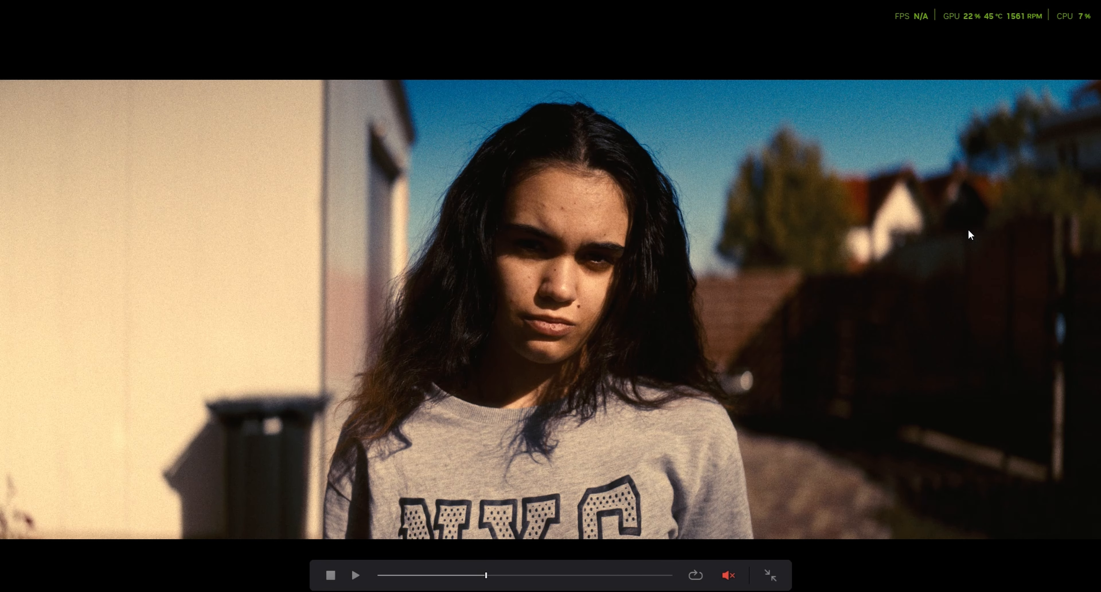
key(Escape)
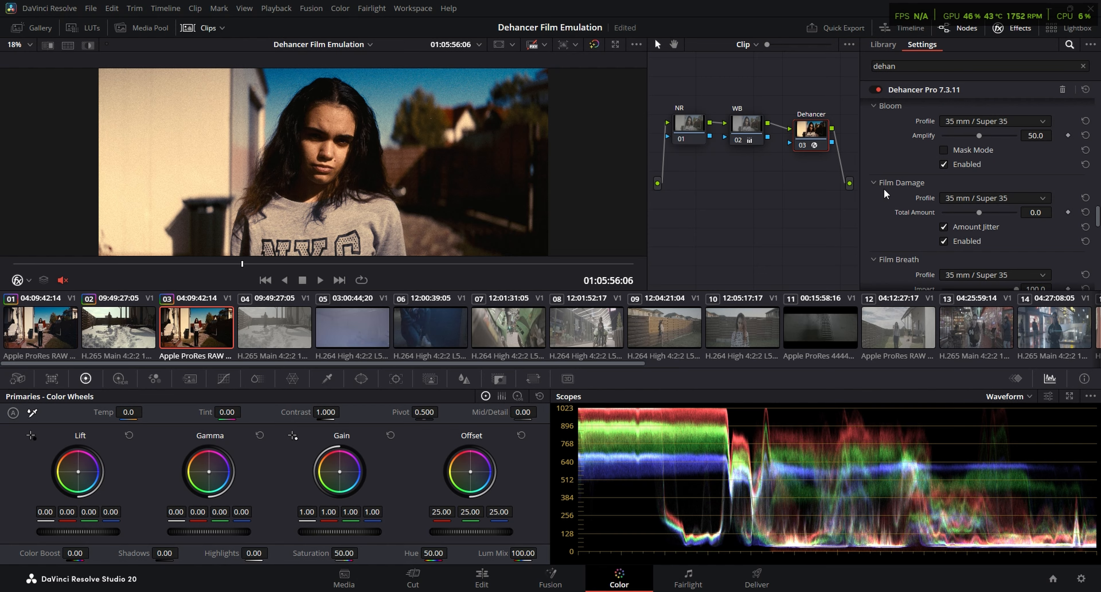
scroll(885, 193, up, 1)
scroll(885, 194, up, 2)
scroll(885, 194, down, 2)
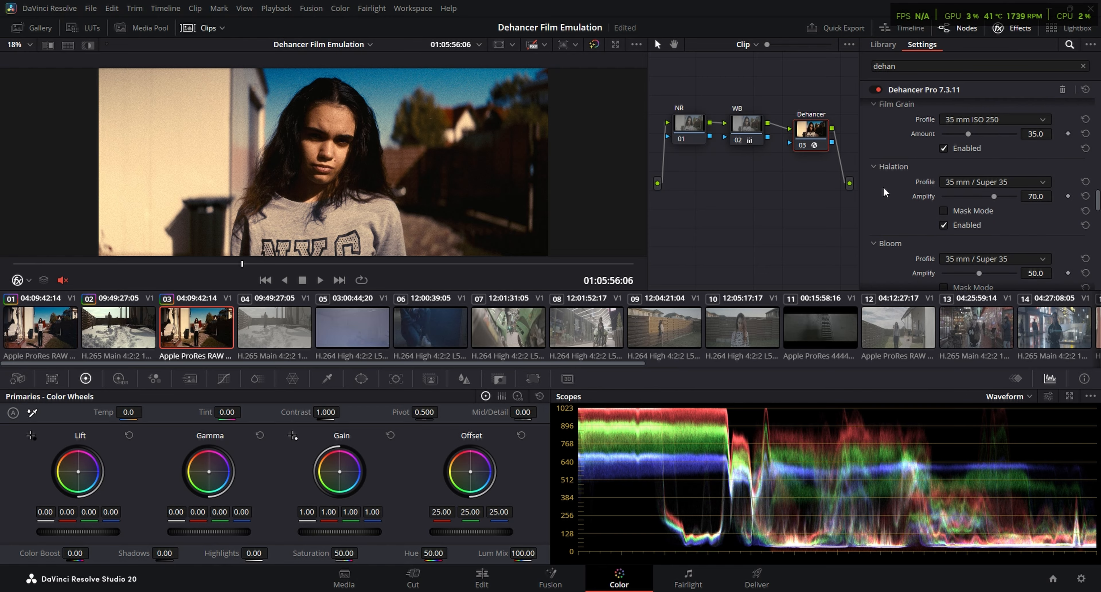
scroll(885, 194, down, 1)
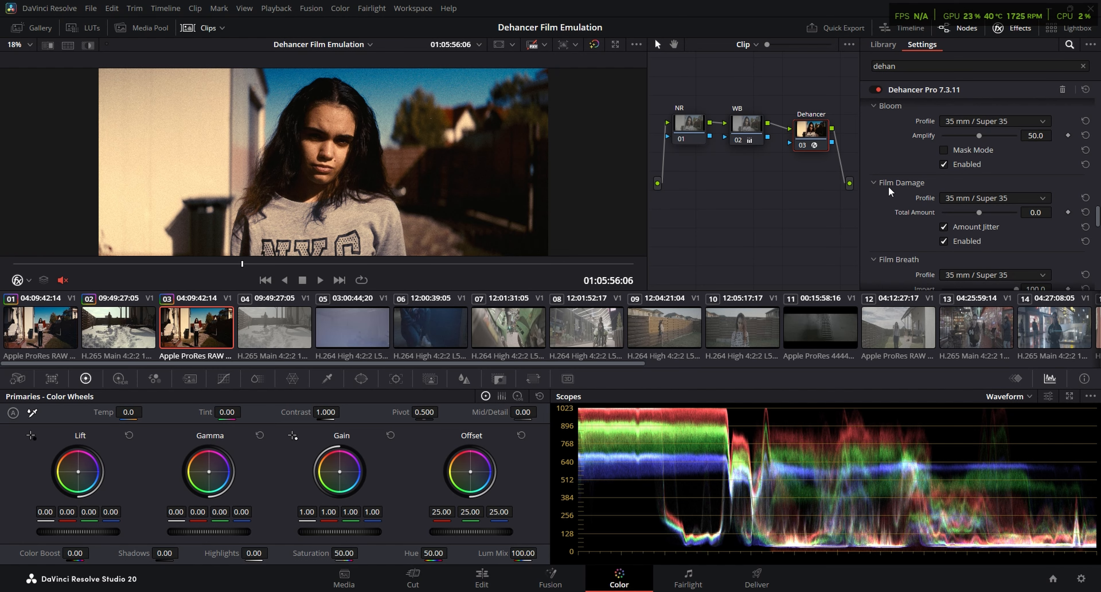
scroll(889, 190, down, 2)
drag(254, 265, 331, 267)
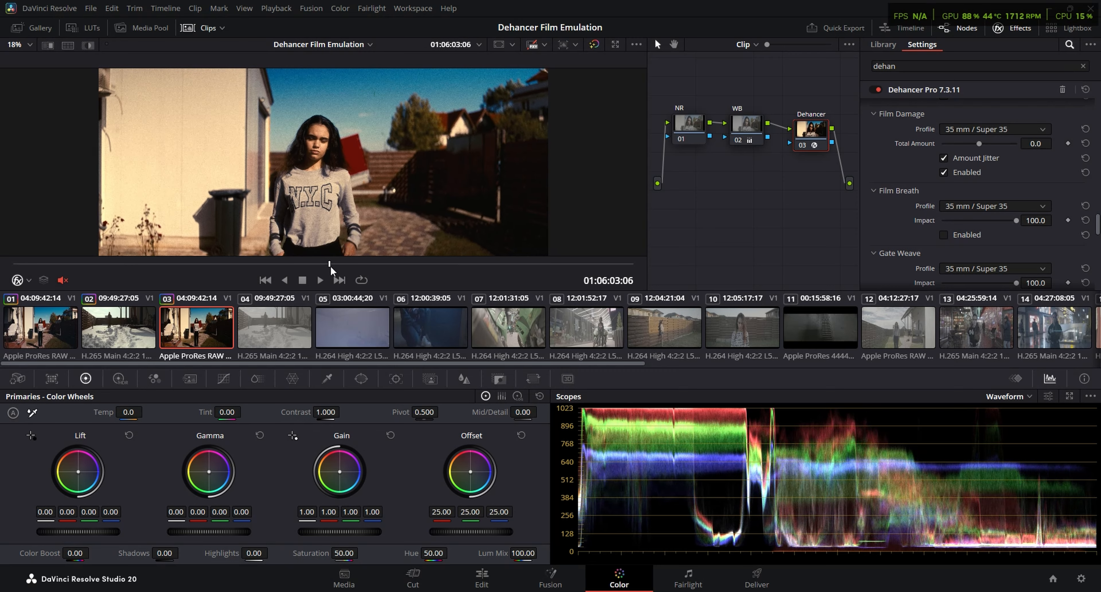
key(space)
key(ctrl+f)
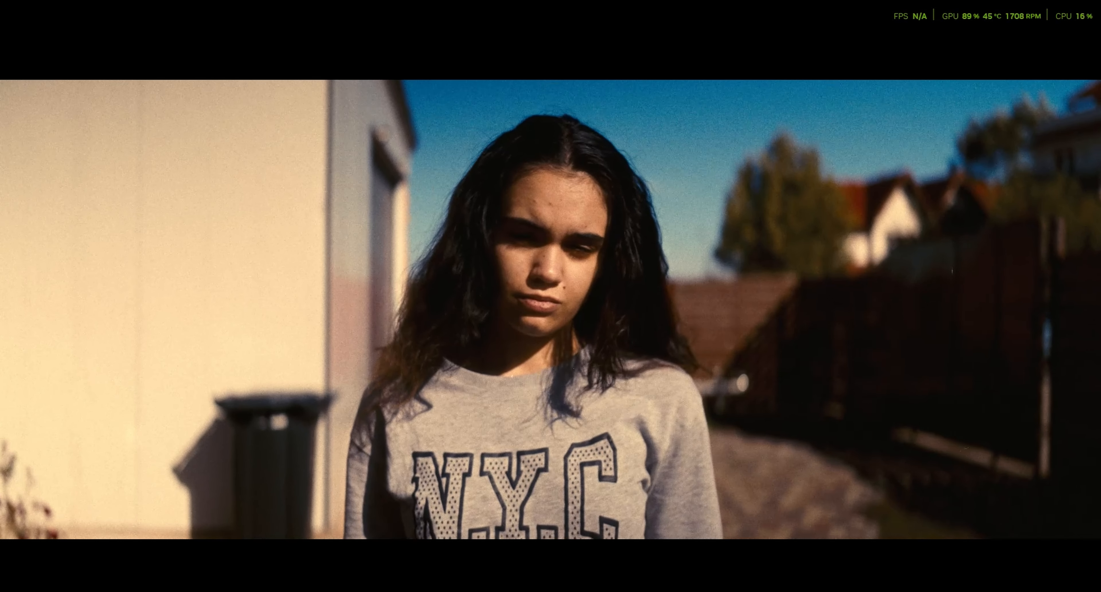
Enable Film Breath and Gate Weave with their 35 mm / Super 35 profiles and play the clip in full screen
mouse_move(734, 337)
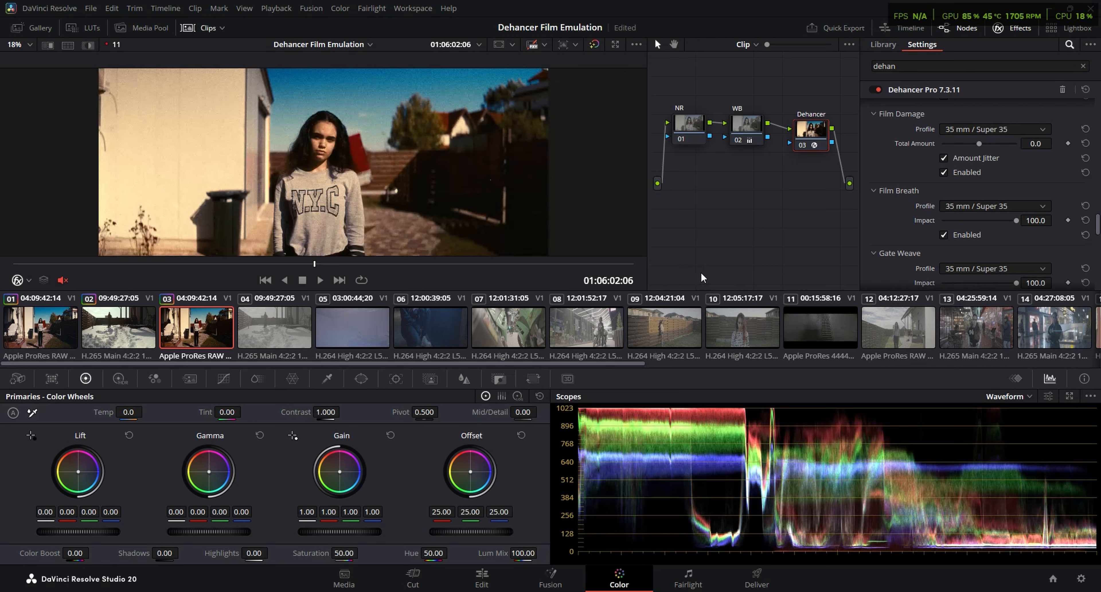
scroll(946, 229, down, 3)
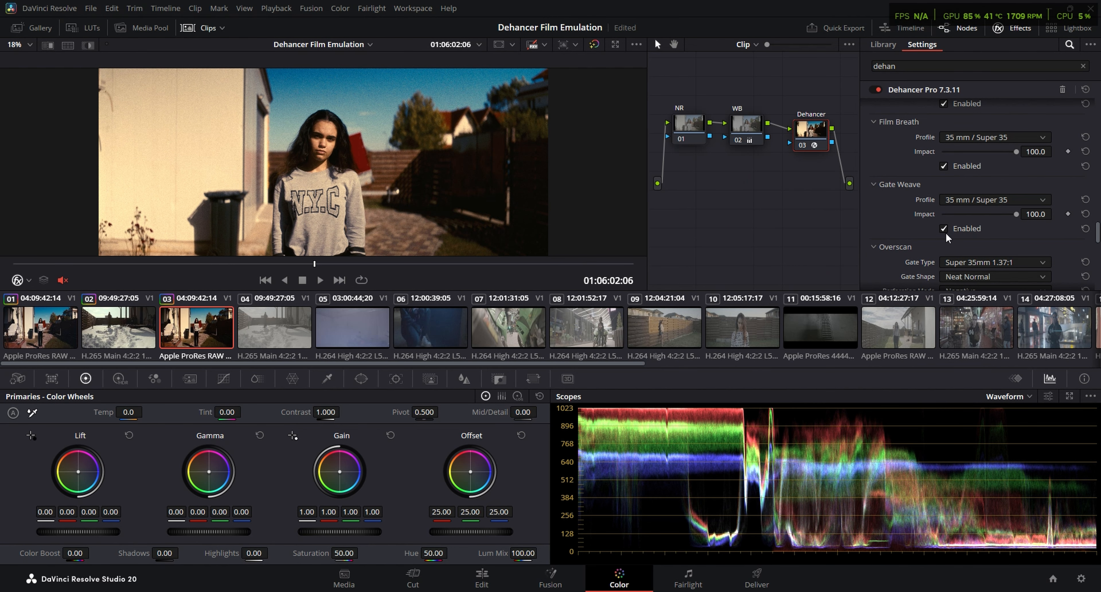
key(ctrl+f)
key(space)
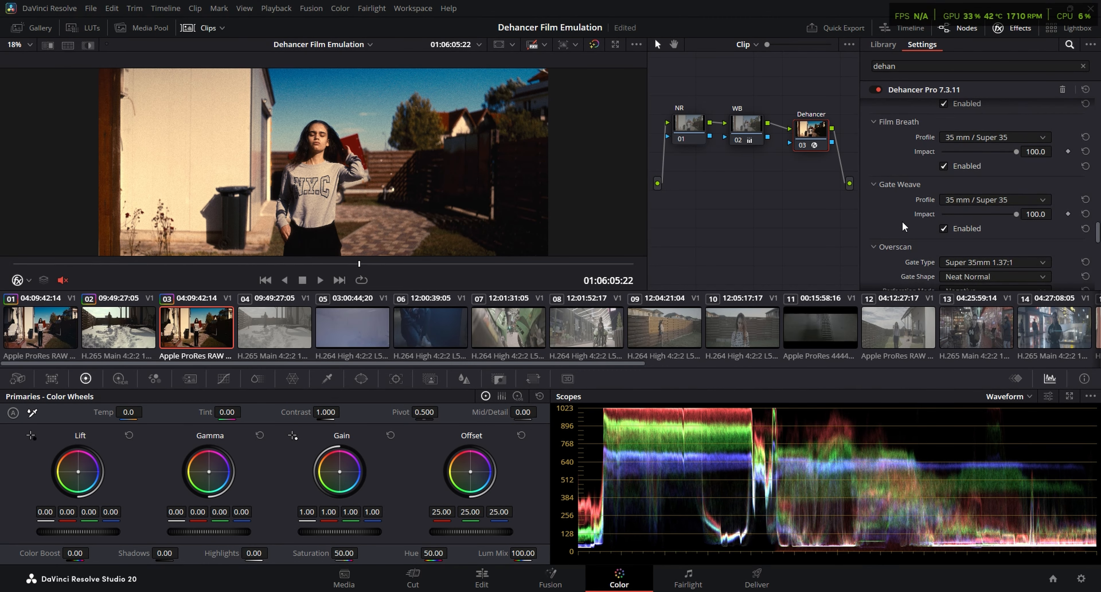
Enable Overscan on the Dehancer node and try the Neat Sharp gate shape before returning to Neat Normal
scroll(945, 249, down, 5)
click(948, 263)
scroll(948, 262, up, 2)
click(985, 174)
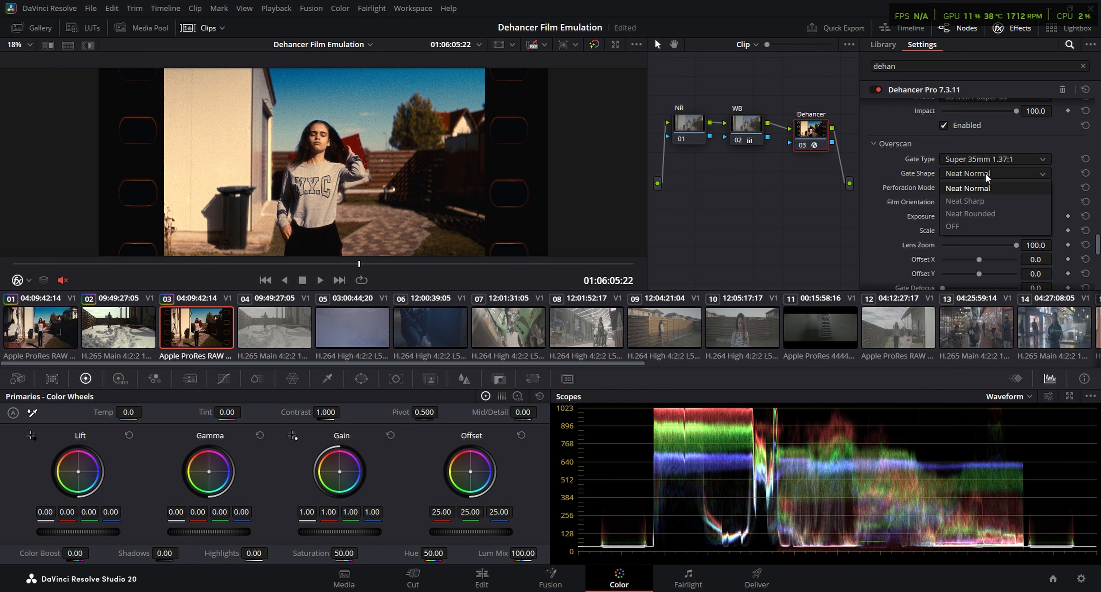
click(985, 201)
click(986, 176)
click(983, 187)
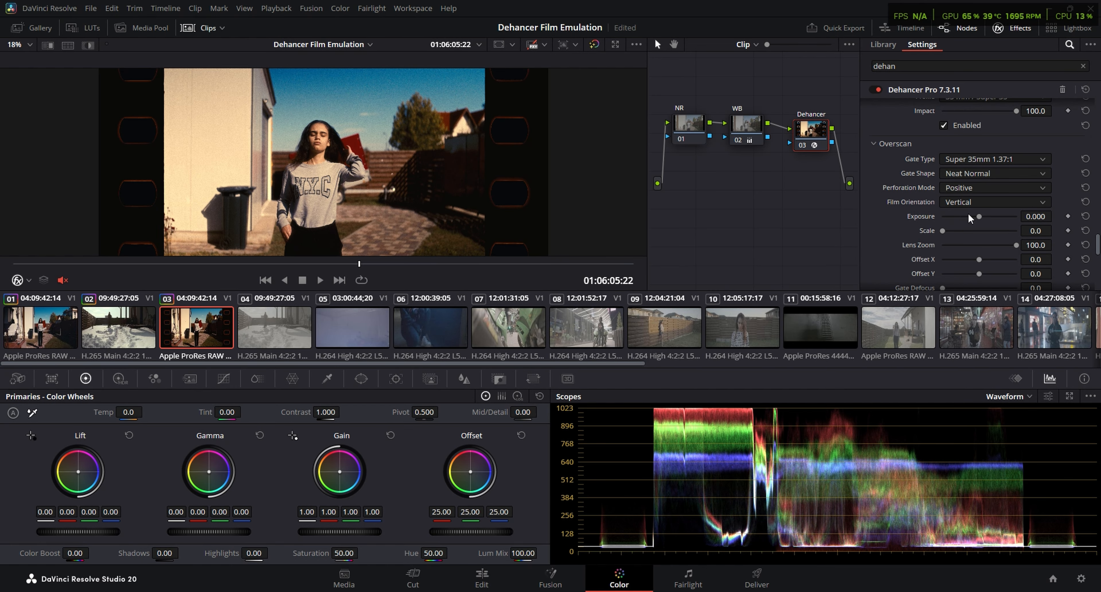
Set the Overscan perforation mode to Negative and look through the film orientation choices
click(965, 186)
click(967, 216)
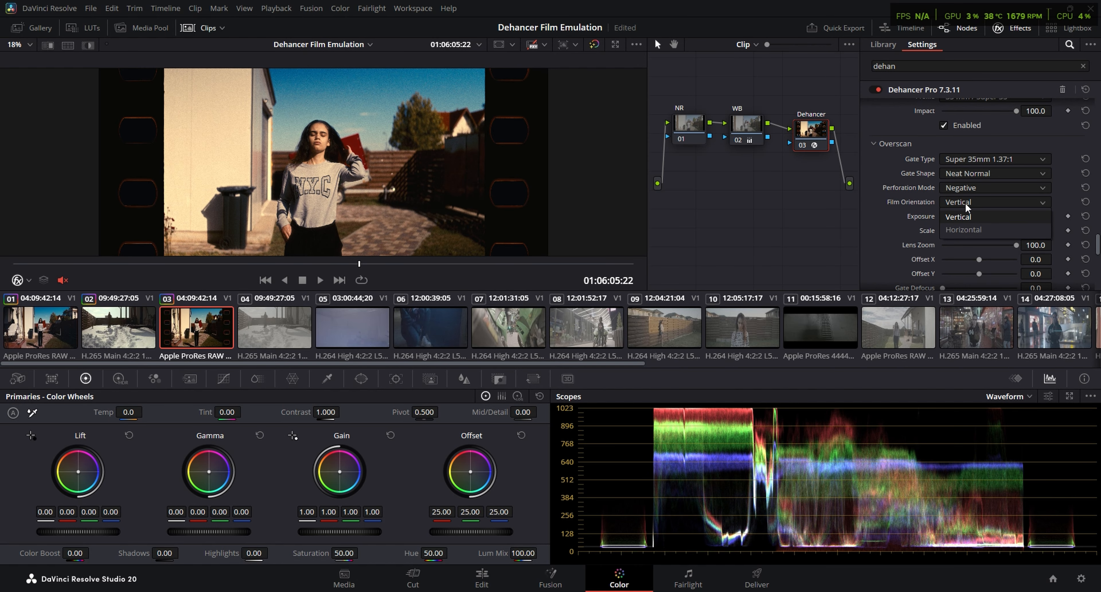
click(969, 202)
click(971, 227)
Try the Ultra 16mm 1.85:1 and Super 8mm 1.33:1 Overscan gates, check the frame in full screen, and disable Overscan
click(989, 162)
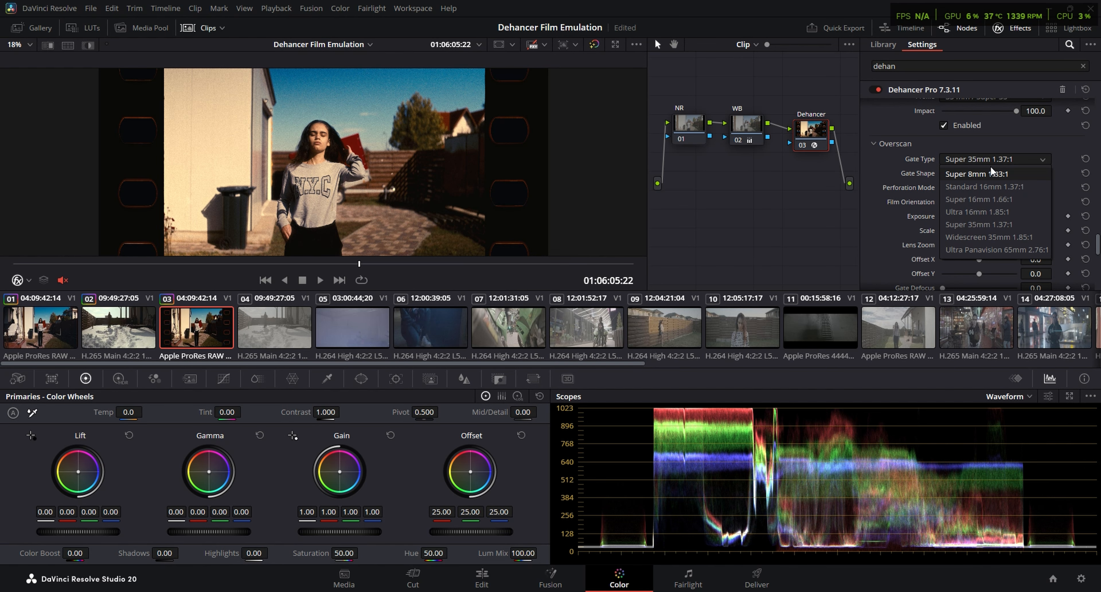
click(982, 211)
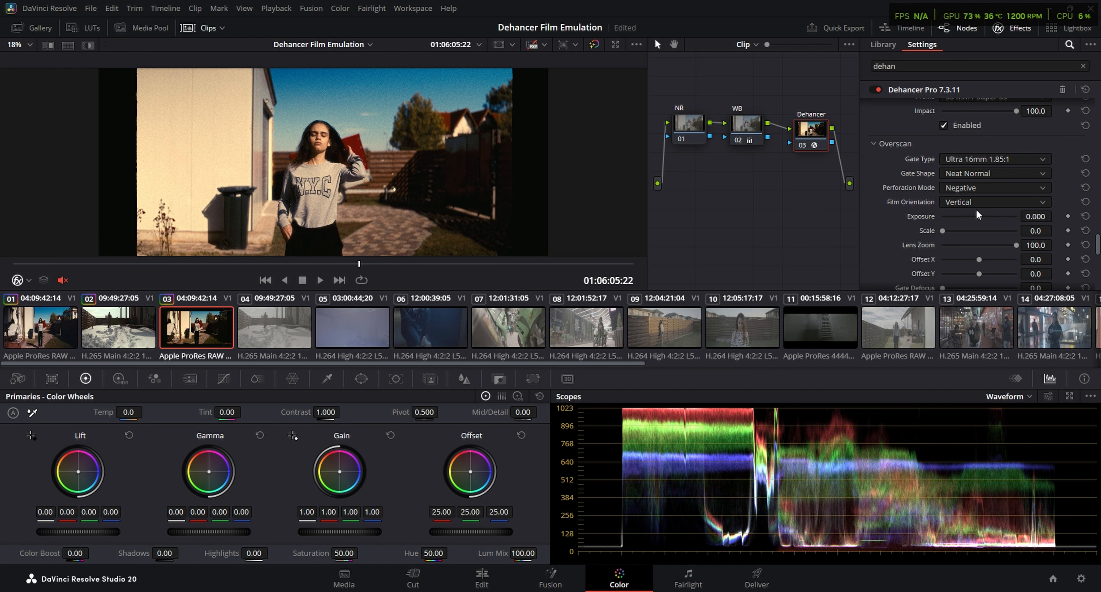
click(983, 162)
click(981, 173)
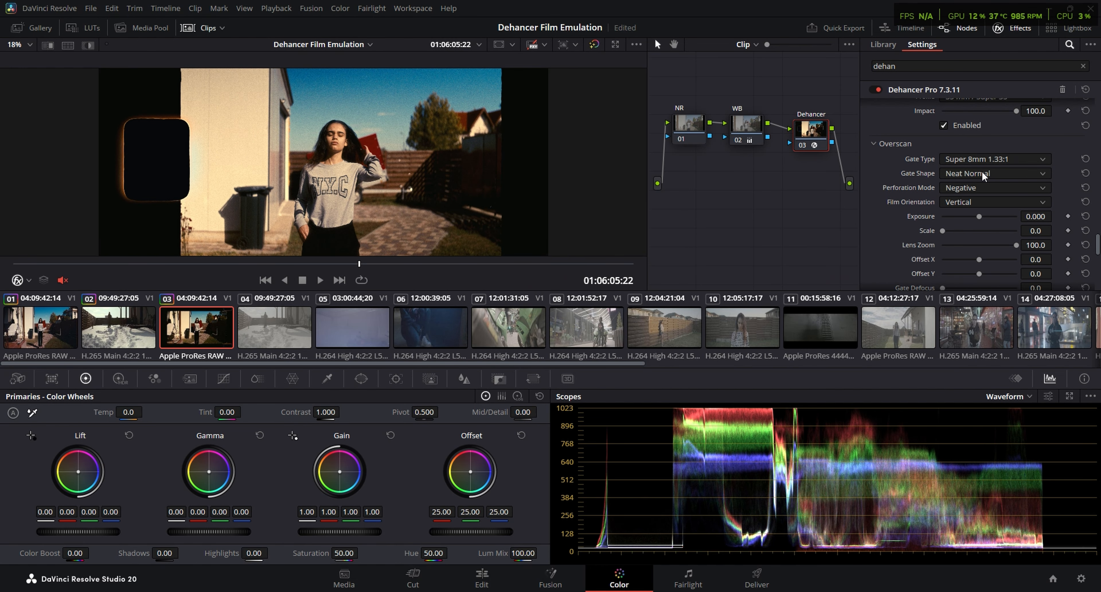
key(ctrl+f)
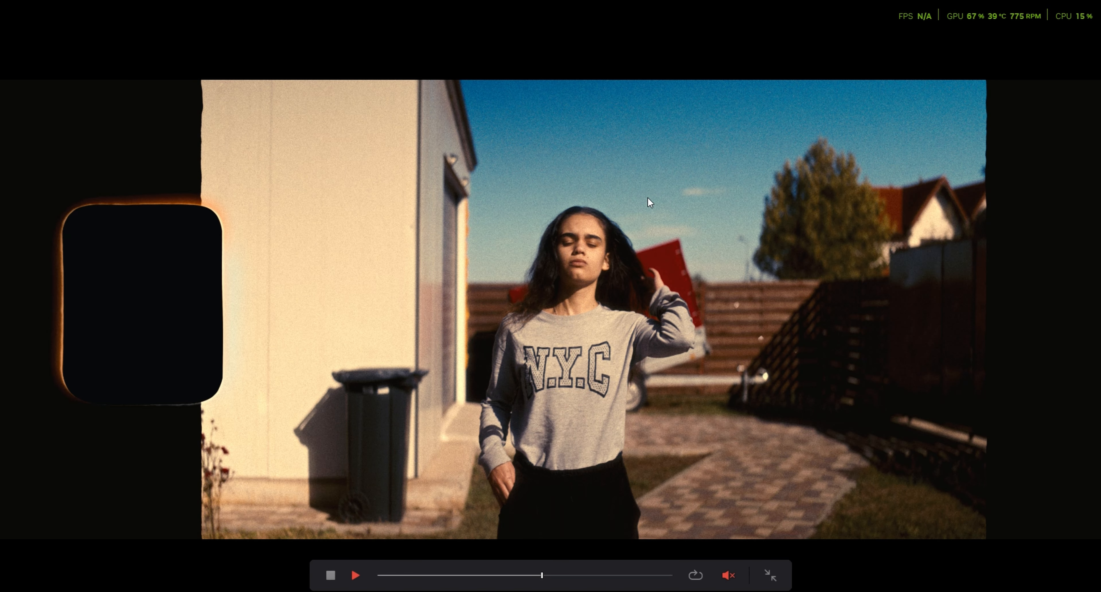
key(Escape)
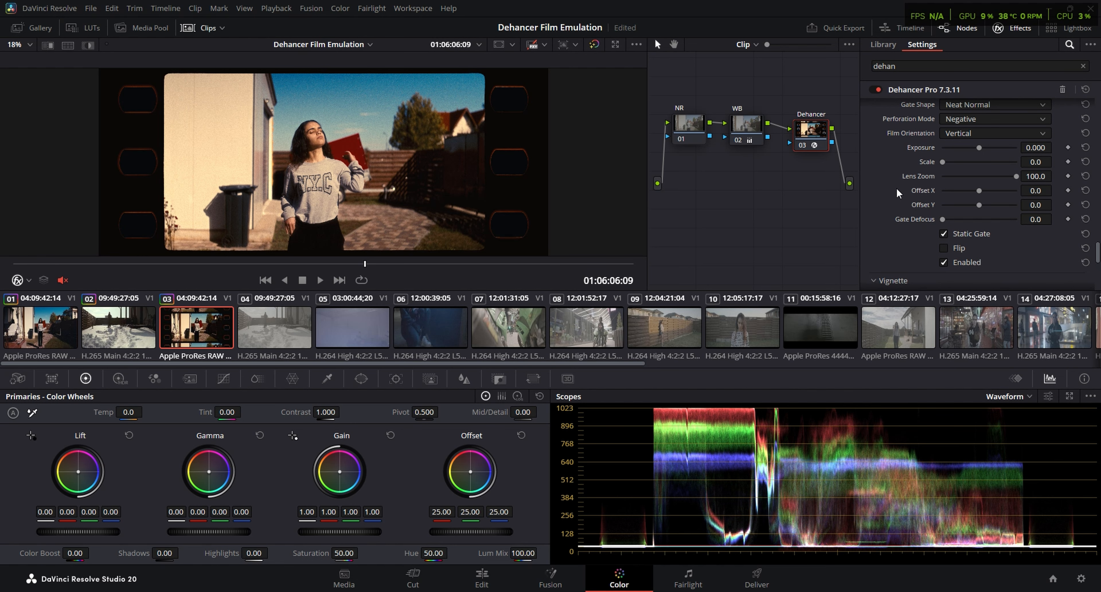
click(943, 263)
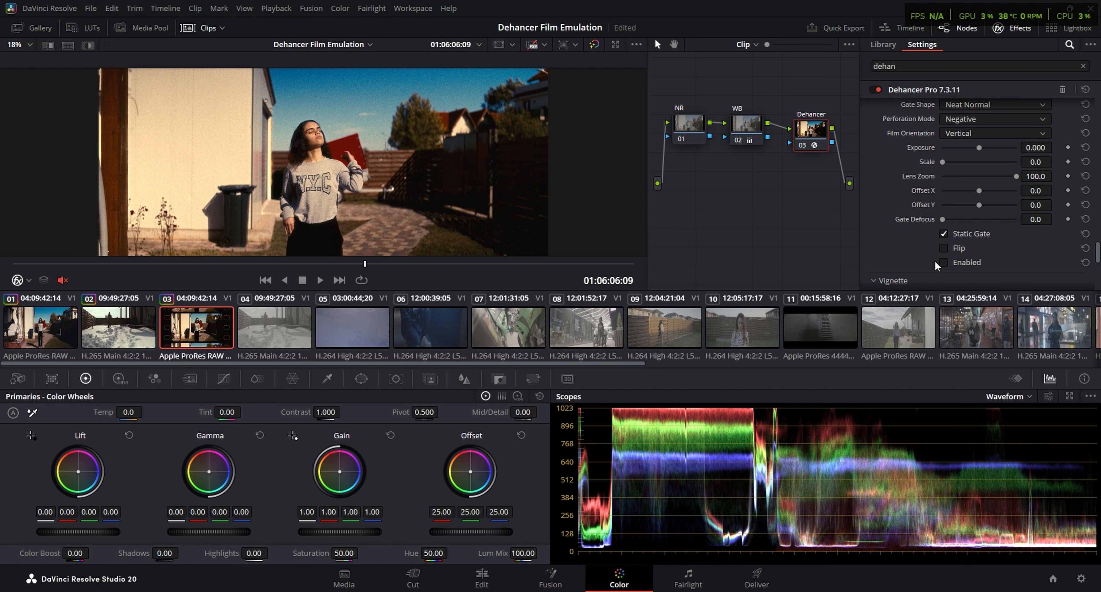
Try the Vignette with exposure -0.250 and size 0.0, and disable it again
scroll(945, 244, down, 3)
click(943, 245)
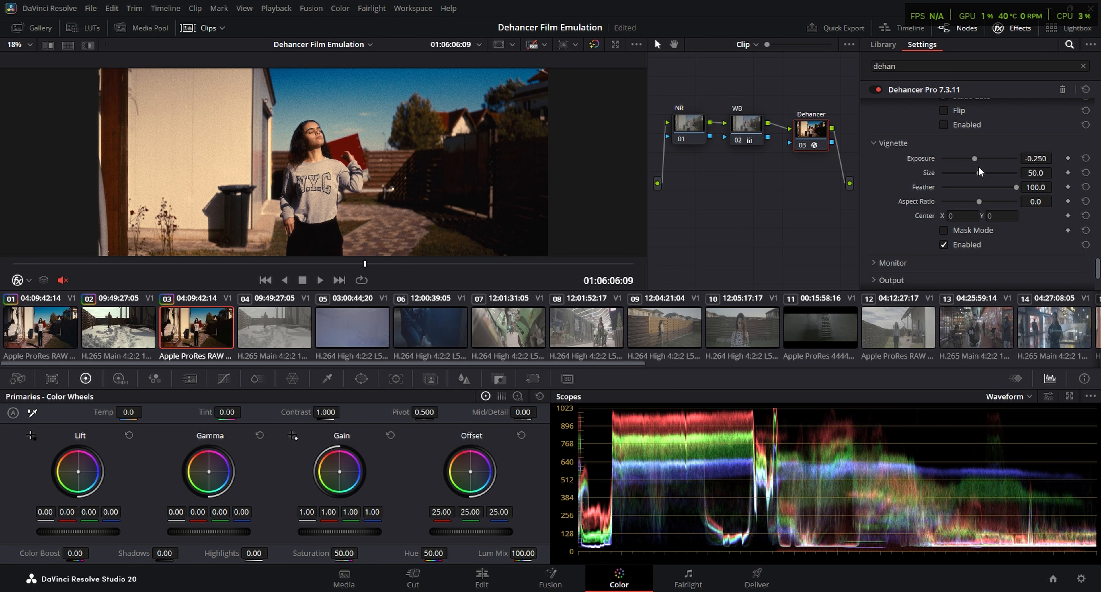
drag(979, 173, 872, 190)
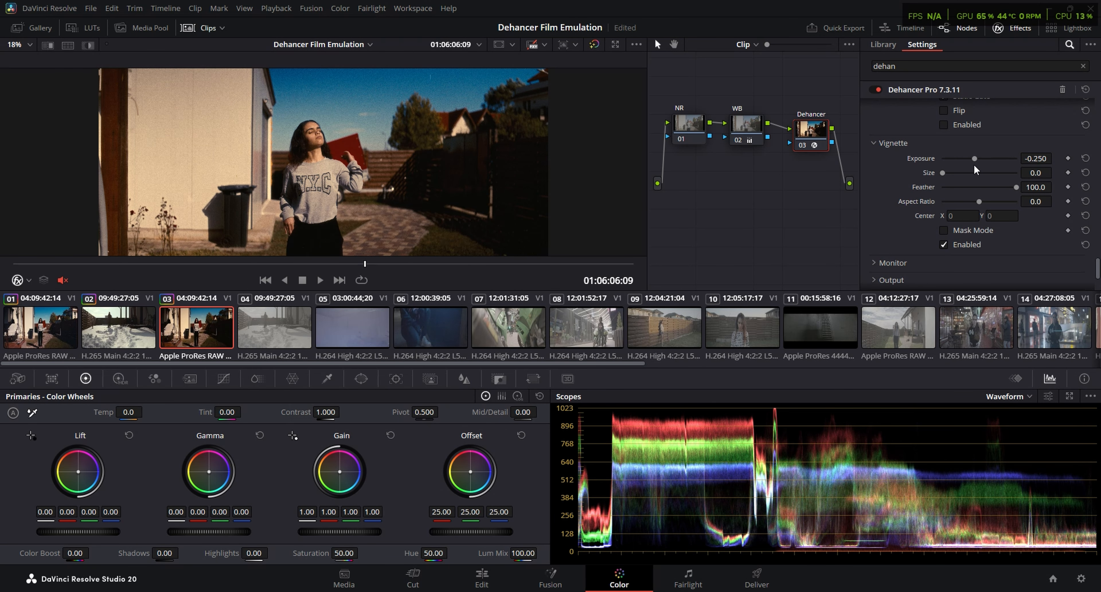
click(944, 244)
Examine the image with the Clipping Indication and False Color IRE, 16 zones monitors, and turn both off
click(892, 263)
scroll(945, 191, down, 3)
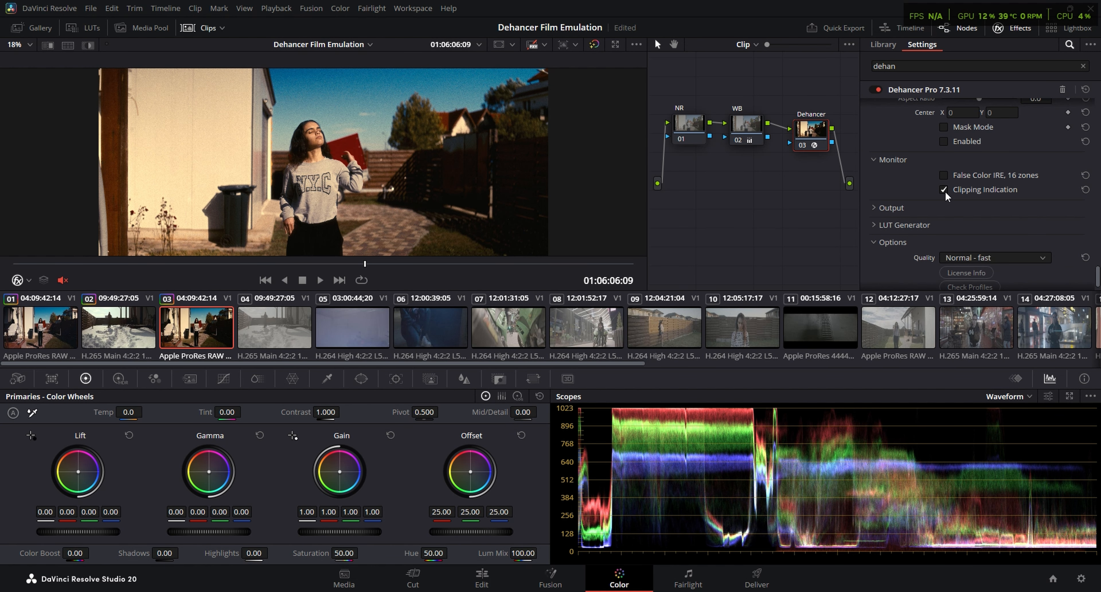
click(980, 173)
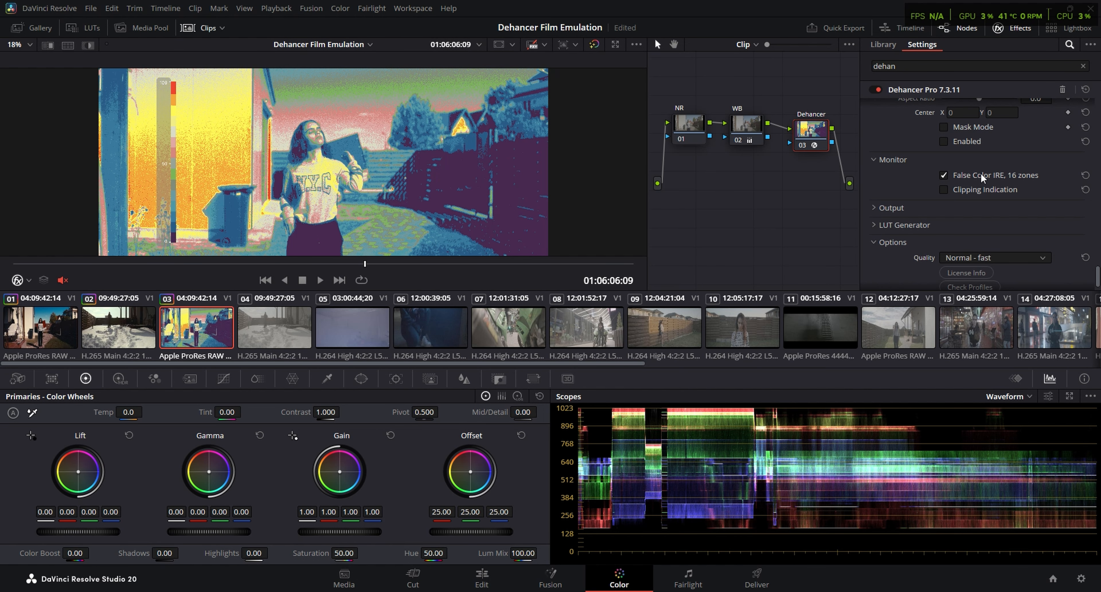
click(980, 173)
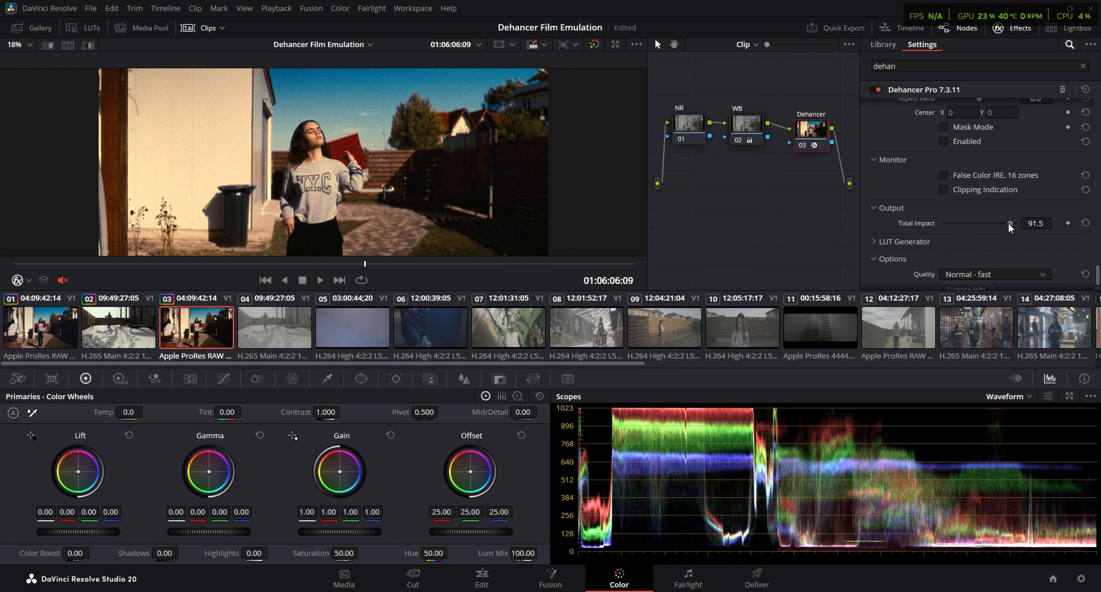
Vary the output's Total Impact, return it to 100, and check the image in full screen
drag(1008, 222, 1055, 225)
key(ctrl+f)
key(ctrl+f)
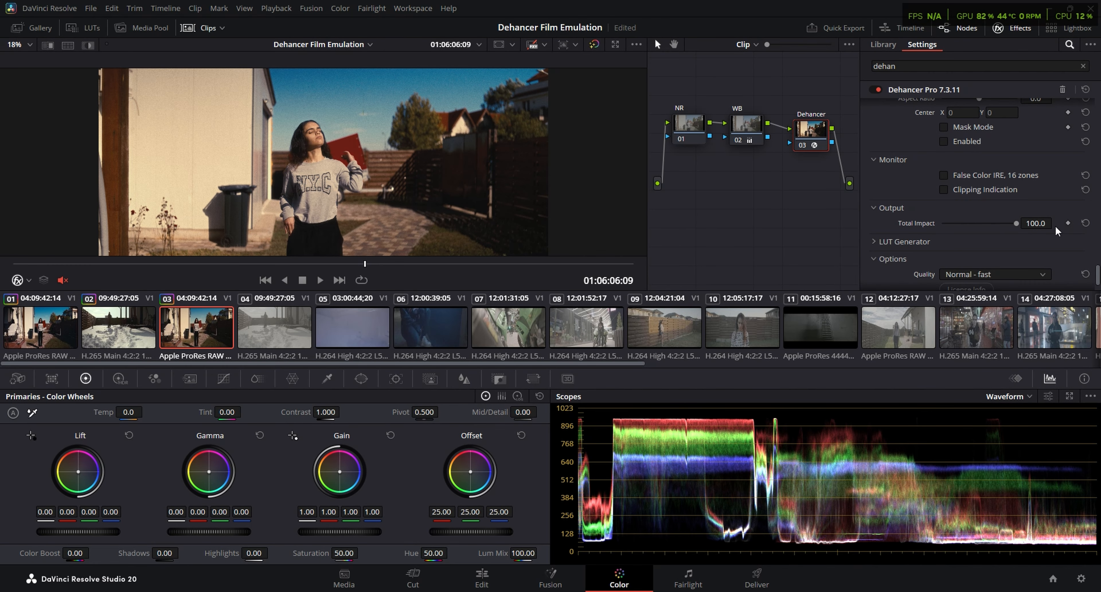
Check the LUT size choices in the LUT Generator, keeping Normal (33x33x33)
click(978, 184)
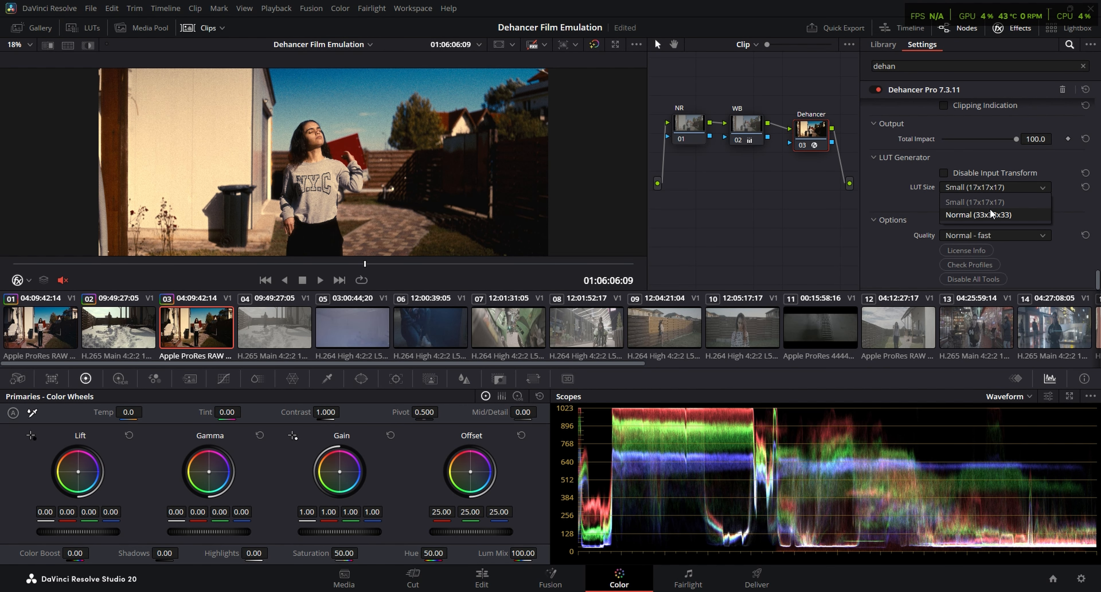
click(989, 208)
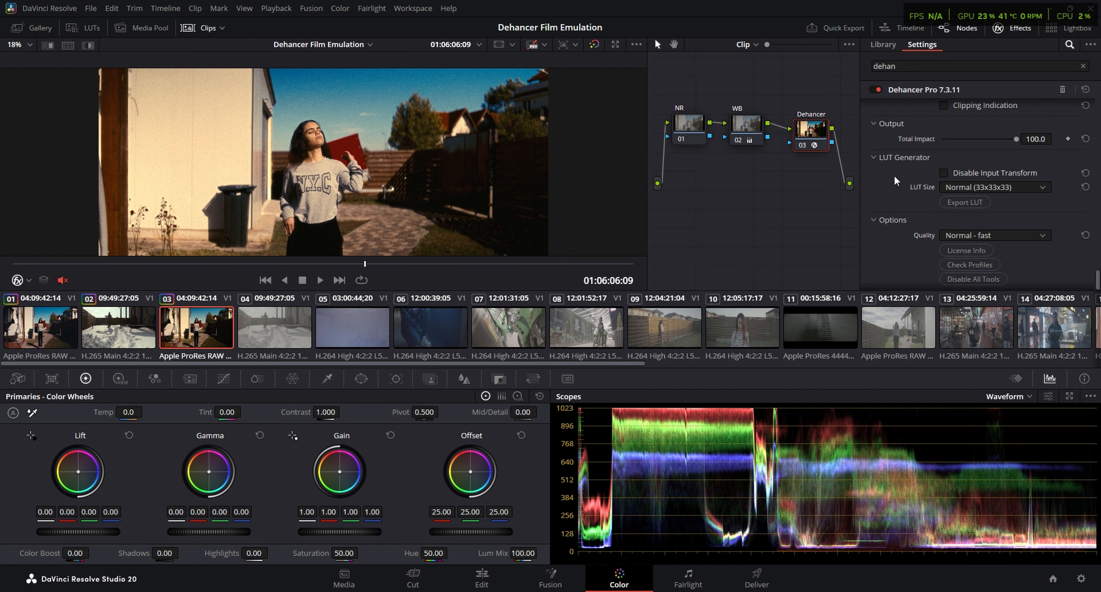
scroll(894, 175, down, 1)
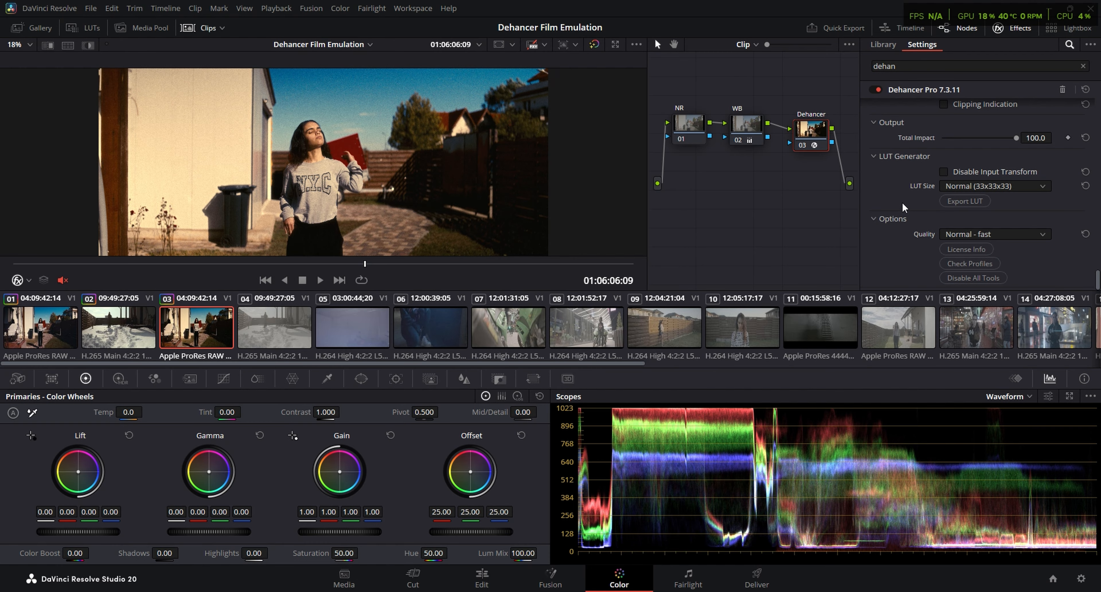
Set the Dehancer processing quality to High - slow and check the image in full screen
click(990, 231)
click(951, 223)
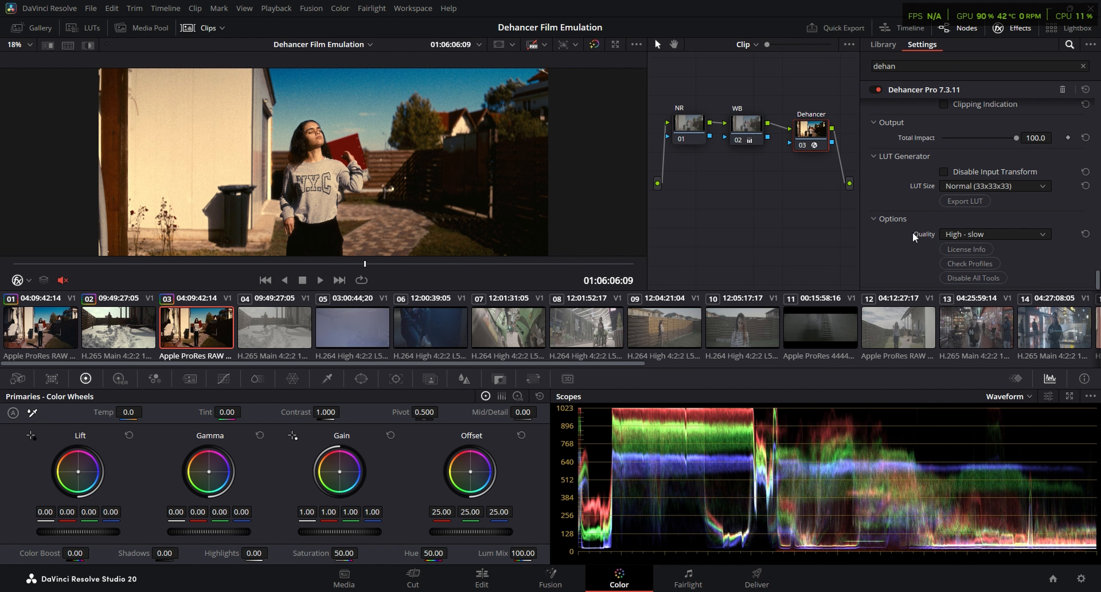
key(ctrl+f)
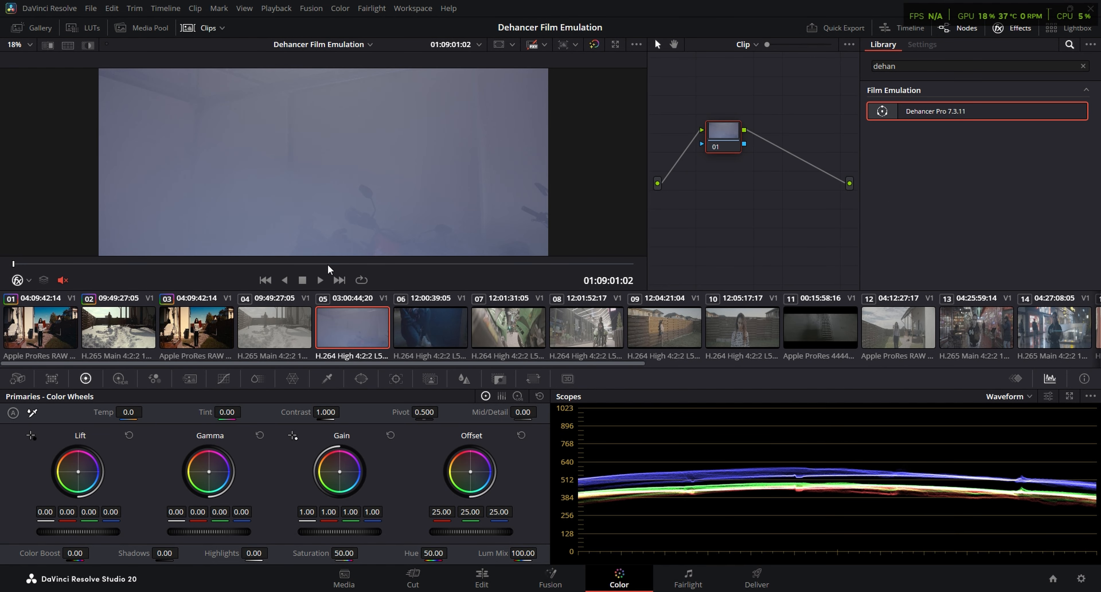
Apply clip 03's grade to clip 05, viewed at 01:09:40:16, and disable its WB node
drag(350, 262, 383, 262)
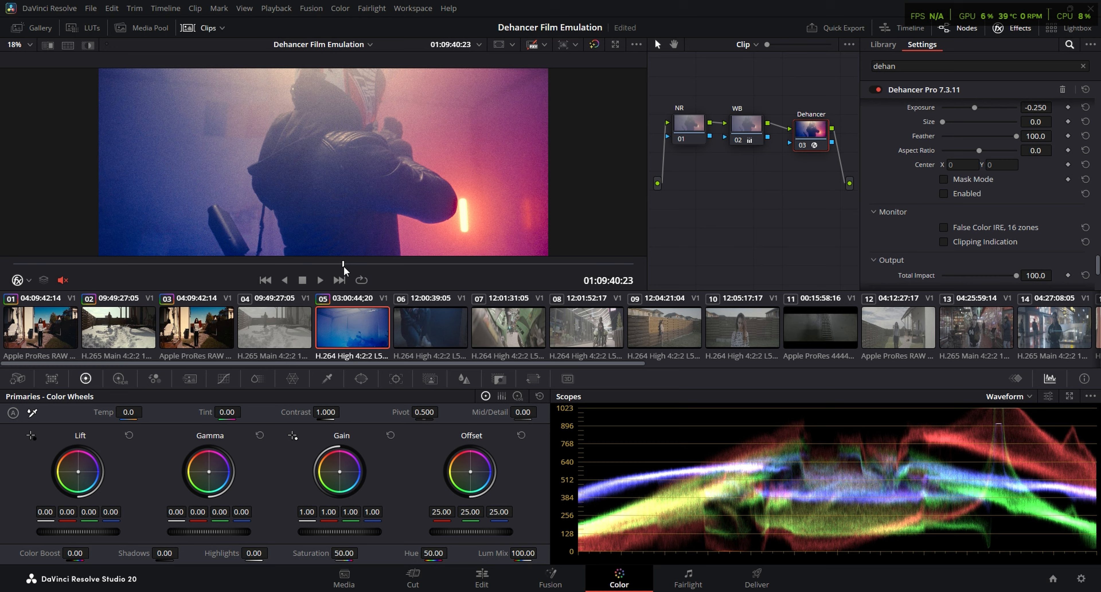
drag(371, 263, 379, 264)
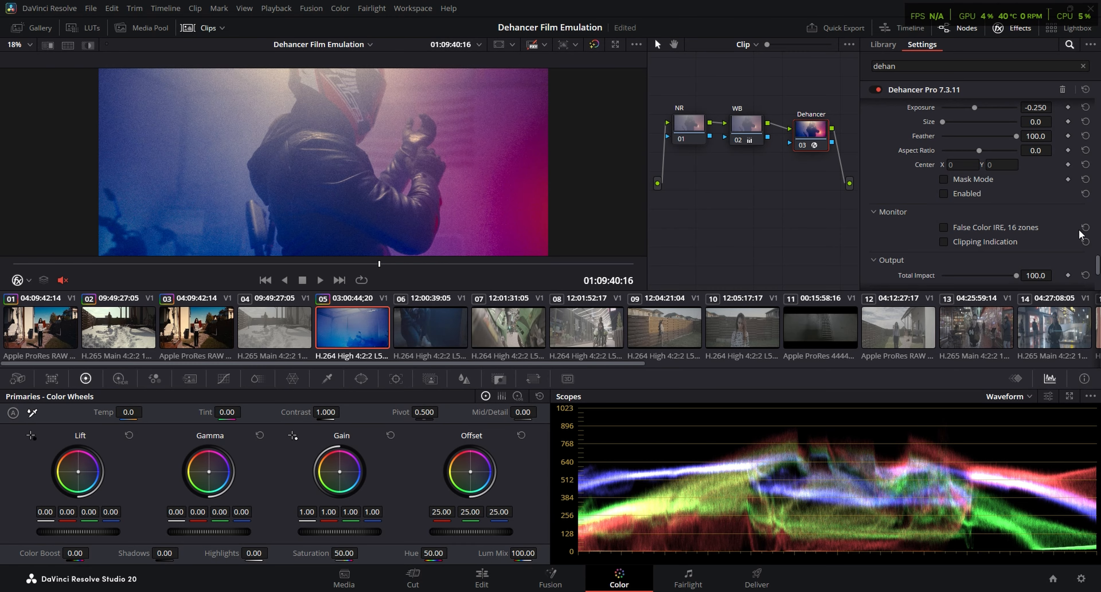
click(746, 125)
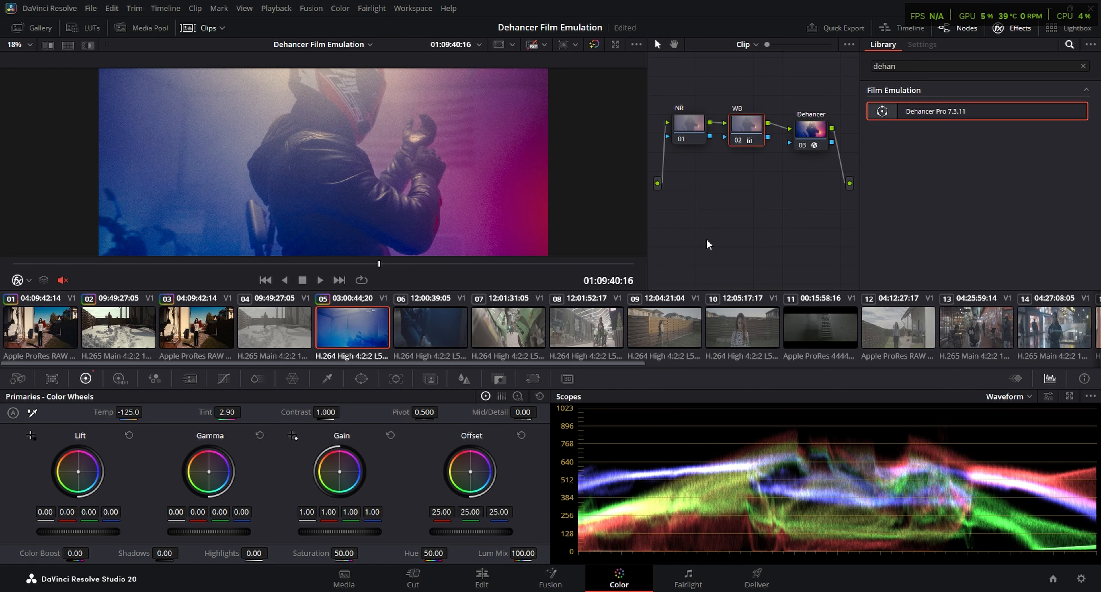
key(ctrl+d)
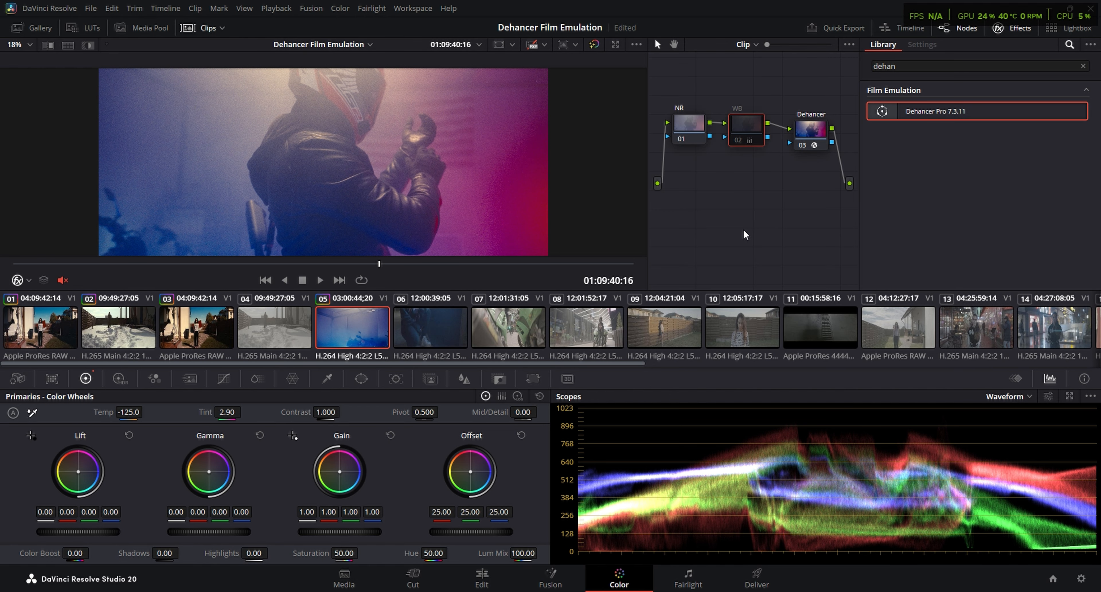
In clip 05's Dehancer node, set the input Exposure Comp. to about -2.023 and the print Exposure (Ev) to about 1.140
click(824, 124)
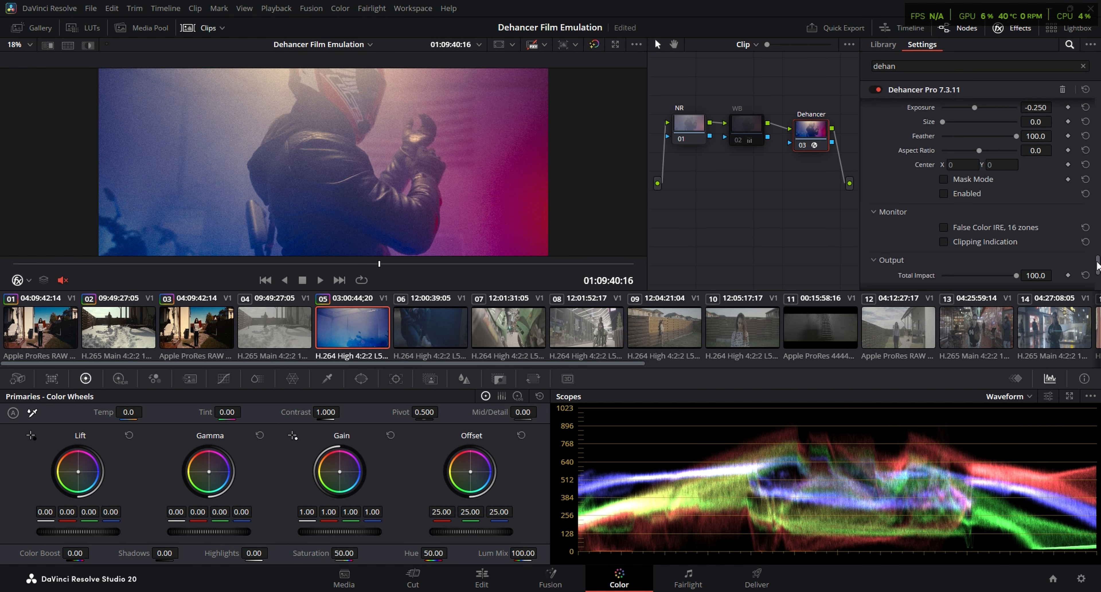
scroll(962, 230, up, 10)
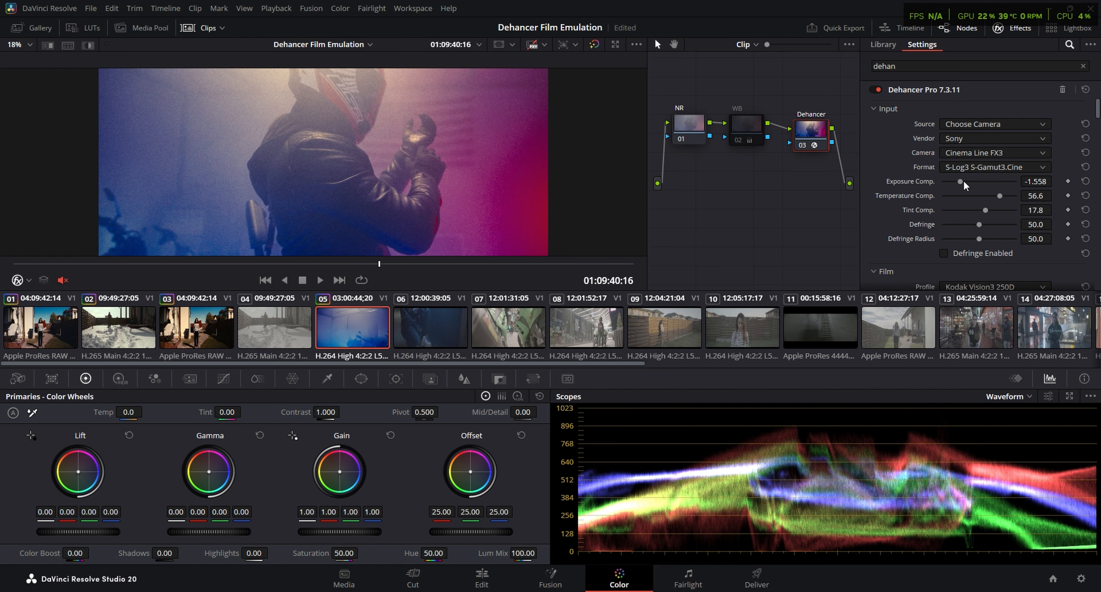
drag(961, 181, 953, 179)
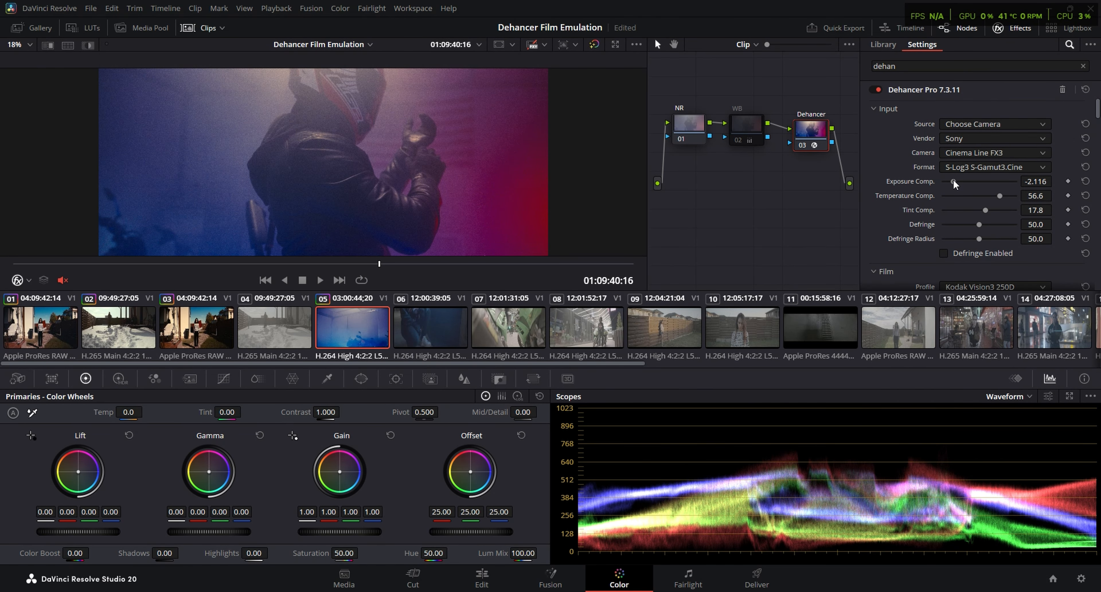
scroll(953, 179, down, 8)
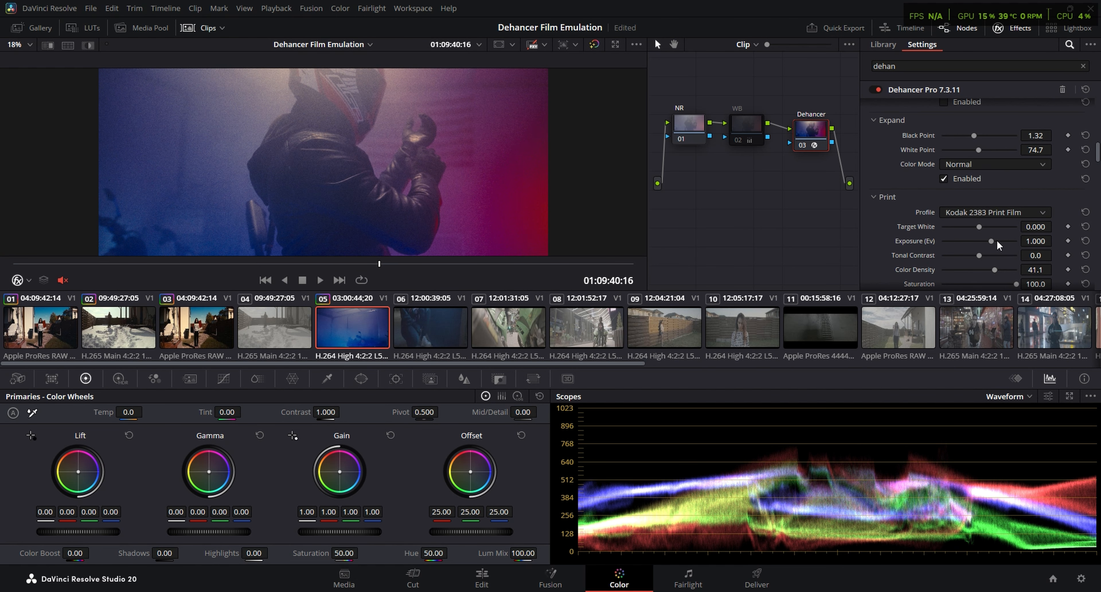
drag(990, 241, 993, 238)
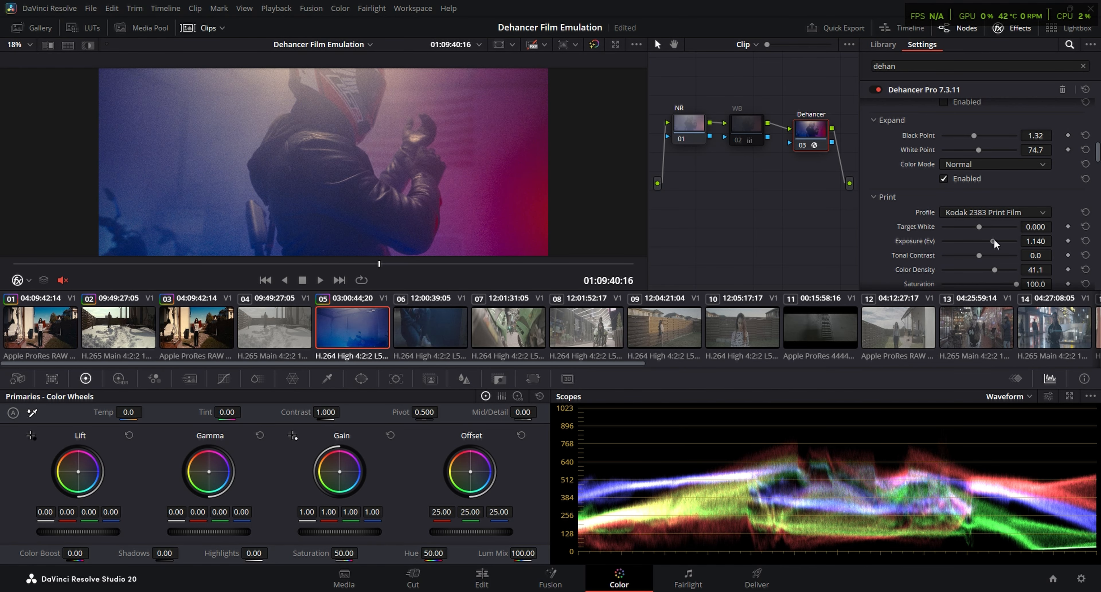
Check the grade at earlier moments of clip 05, around 01:09:27:00, and play the clip in full screen
click(206, 265)
click(274, 264)
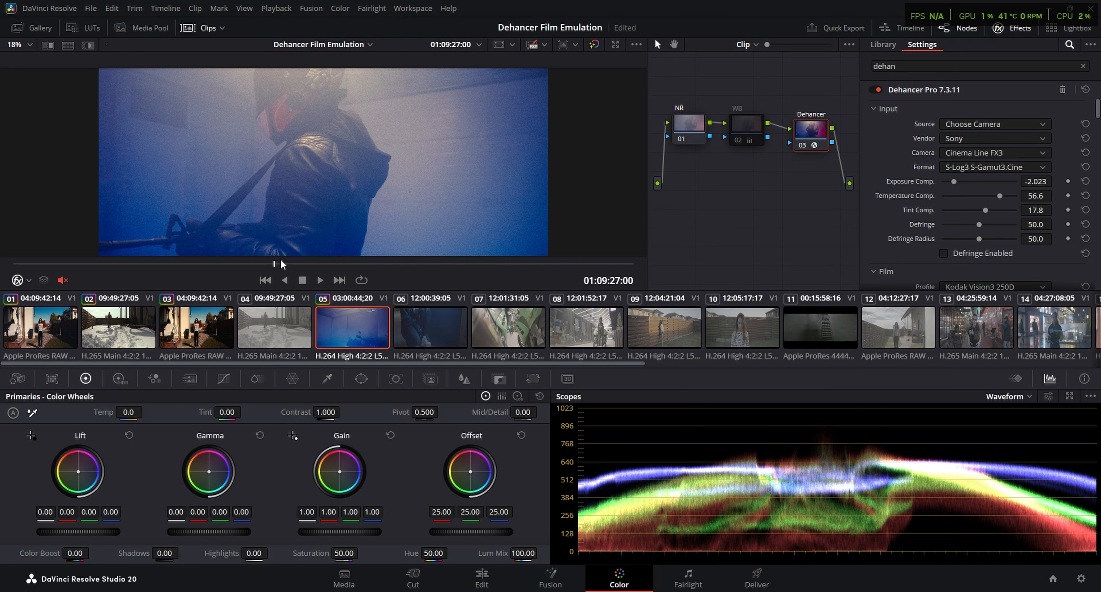
mouse_move(281, 260)
mouse_down()
mouse_move(301, 259)
mouse_move(274, 265)
mouse_up()
key(ctrl+f)
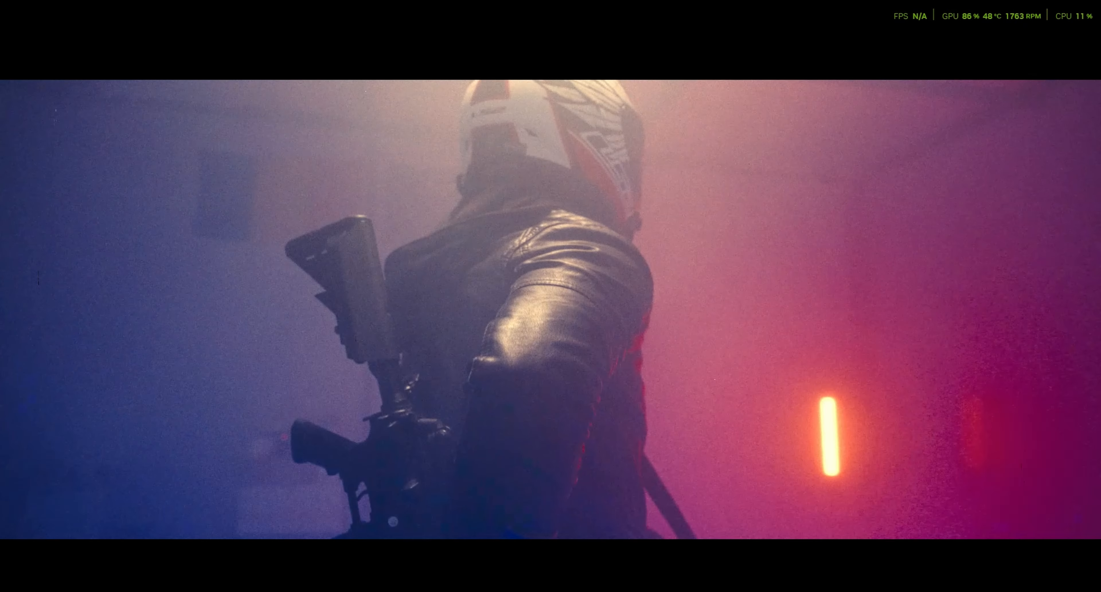
key(Escape)
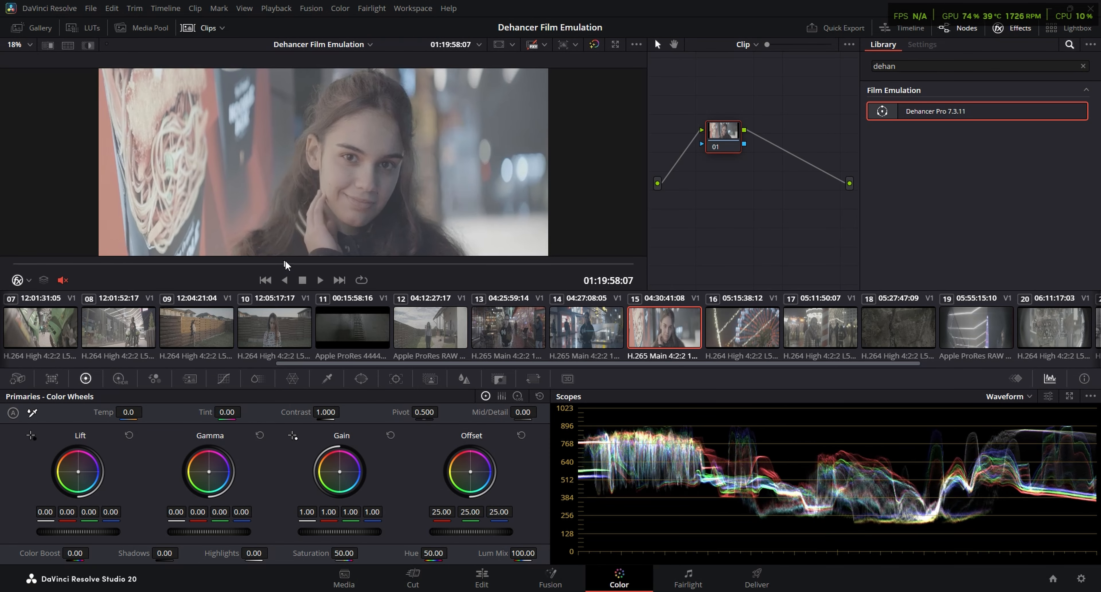
Park clip 15 at 01:19:53:20, add two serial nodes after node 01, and arrange the three nodes
drag(284, 261, 250, 262)
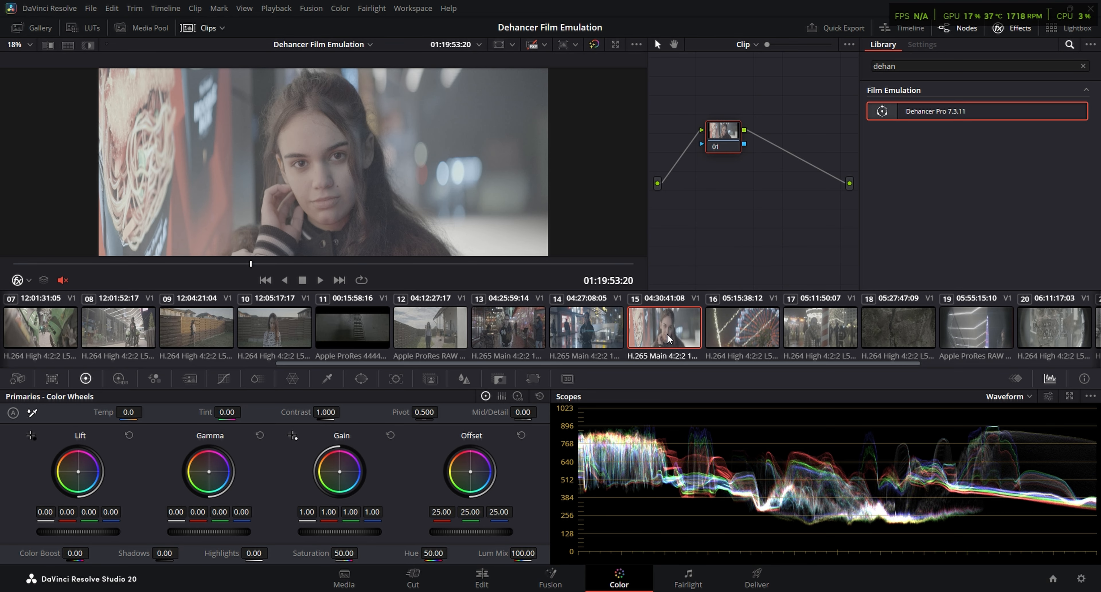
key(alt+s)
key(alt+s)
drag(721, 144, 810, 175)
drag(778, 139, 743, 139)
Label node 01 of clip 15 as NR
right_click(687, 126)
click(705, 133)
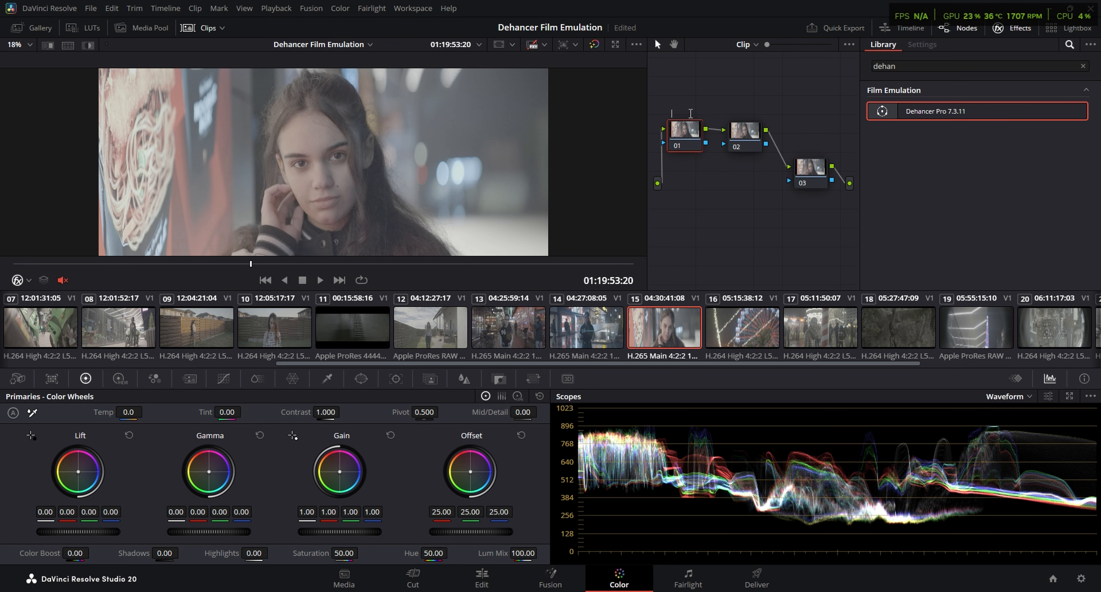
text(NR)
key(Return)
On the NR node of clip 15, unlink the spatial noise reduction thresholds and set Chroma to 8.0
click(190, 379)
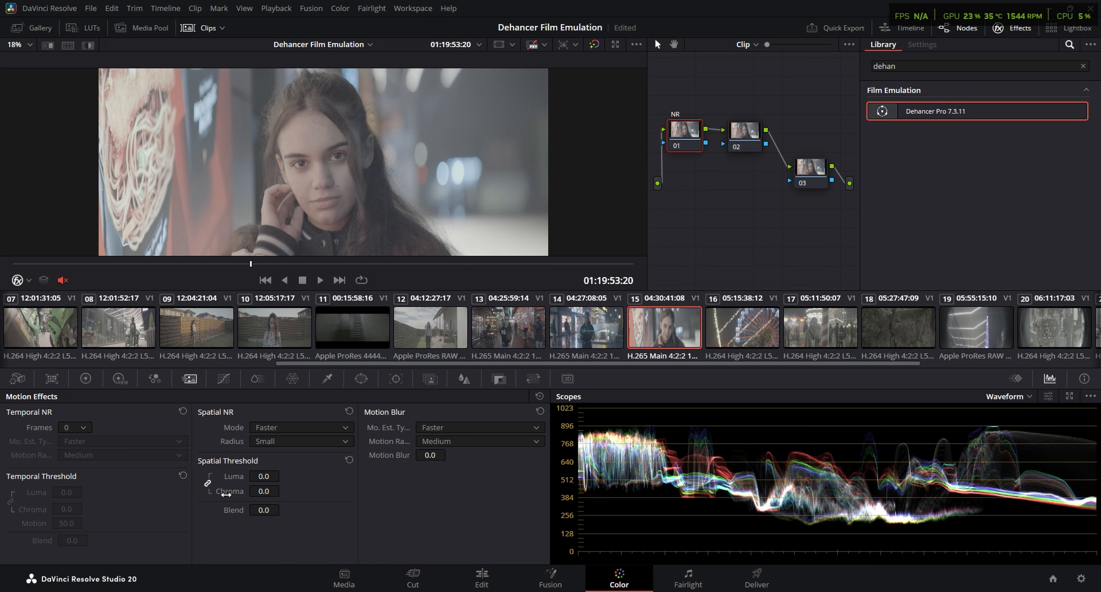
click(263, 491)
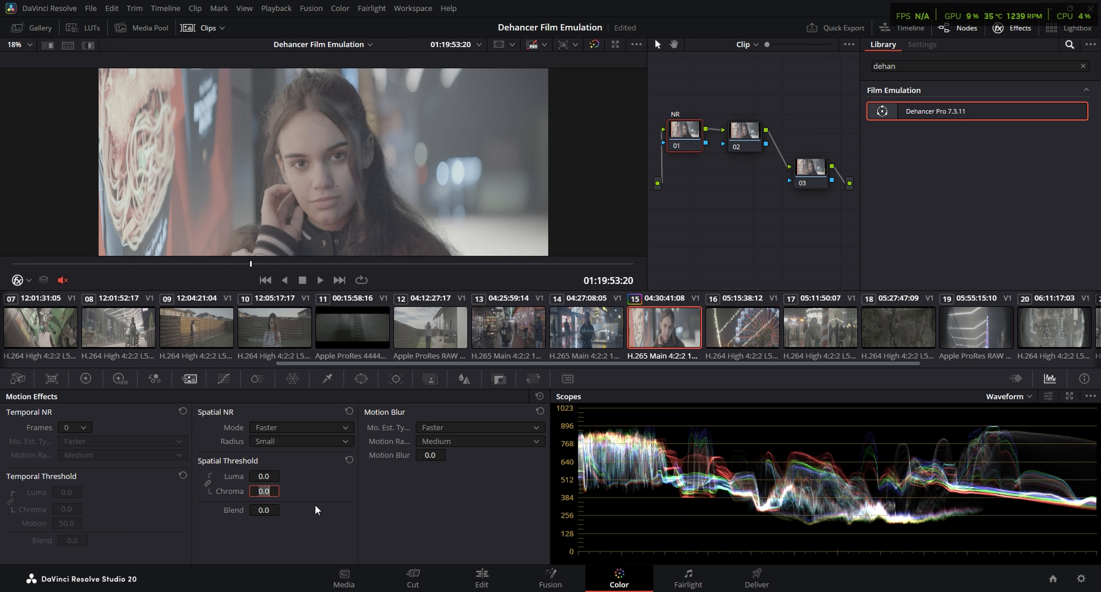
text(8)
key(Return)
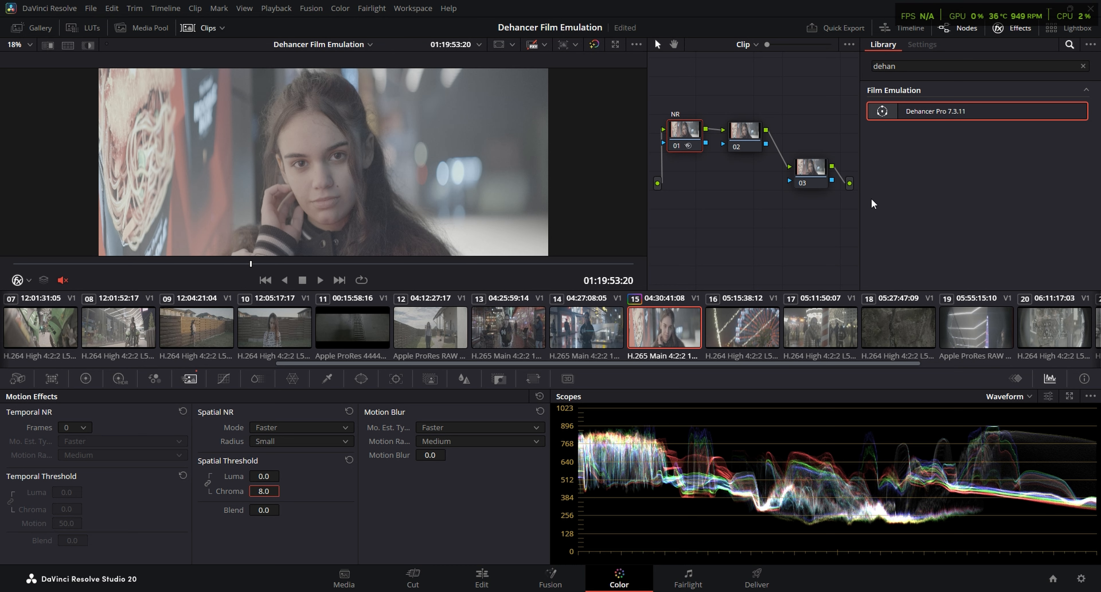
Label node 02 of clip 15 as WB
click(736, 133)
key(F2)
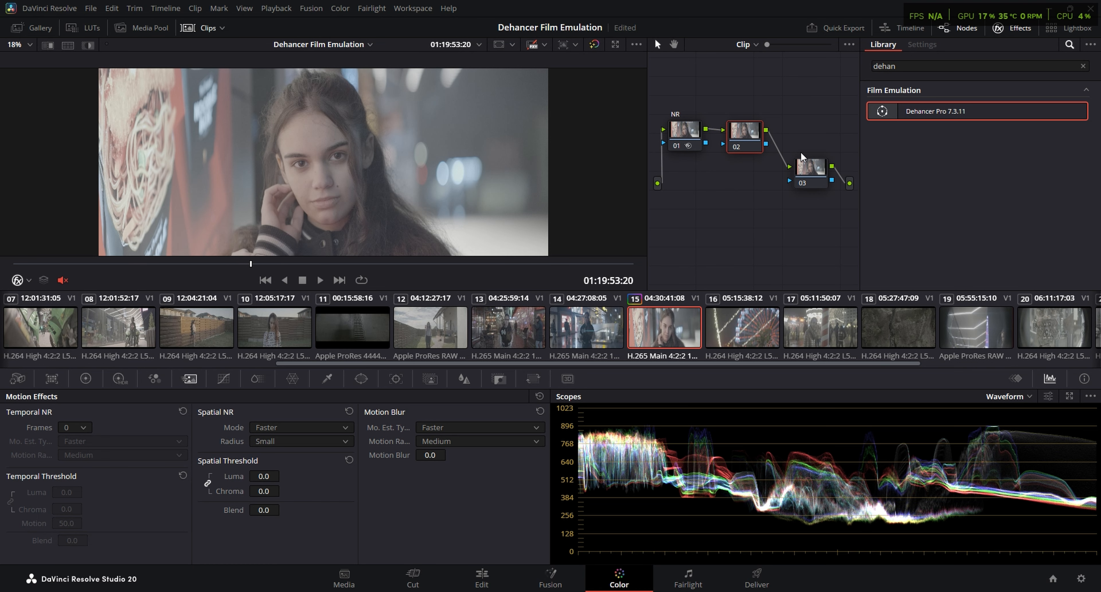
text(WB)
key(Return)
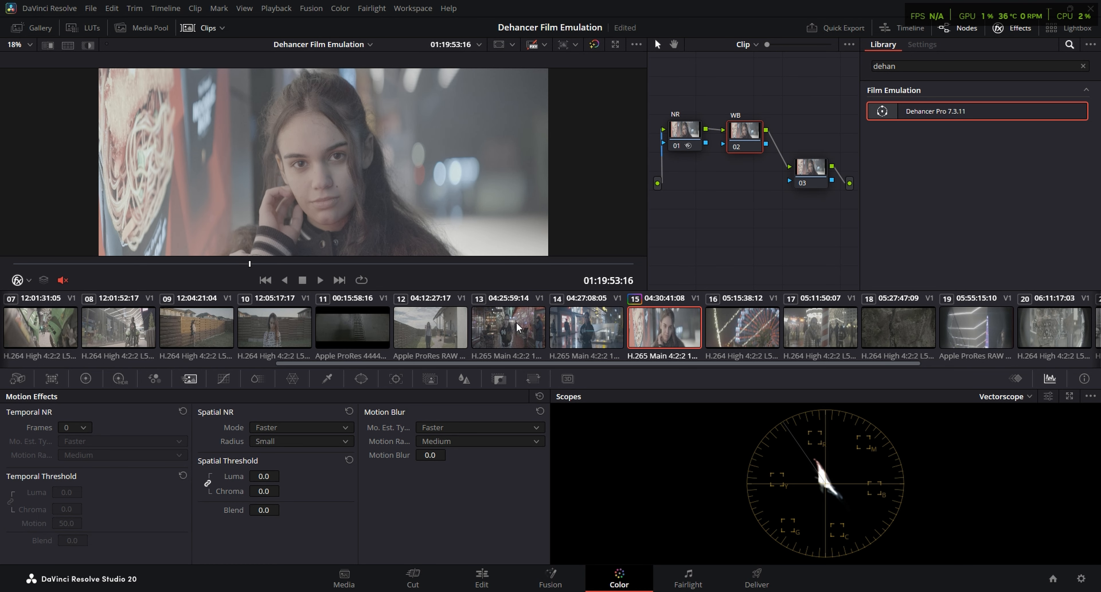
Apply Dehancer Pro to node 03 and set its camera source to Sony Cinema Line FX3, format S-Log3 S-Gamut3.Cine
click(821, 167)
drag(933, 116, 810, 173)
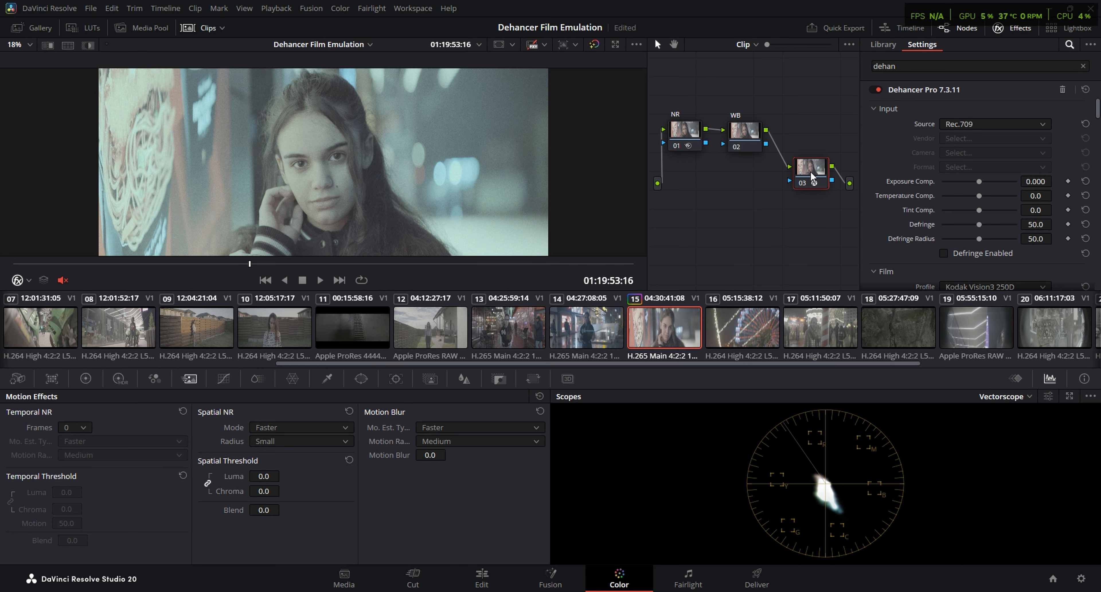
click(1007, 160)
click(994, 139)
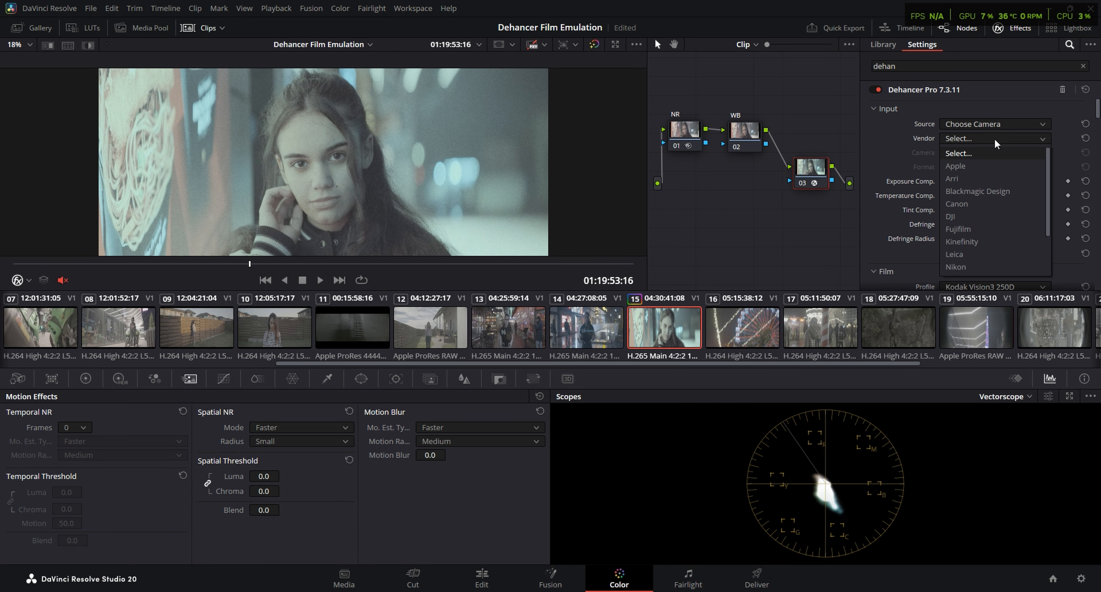
click(972, 269)
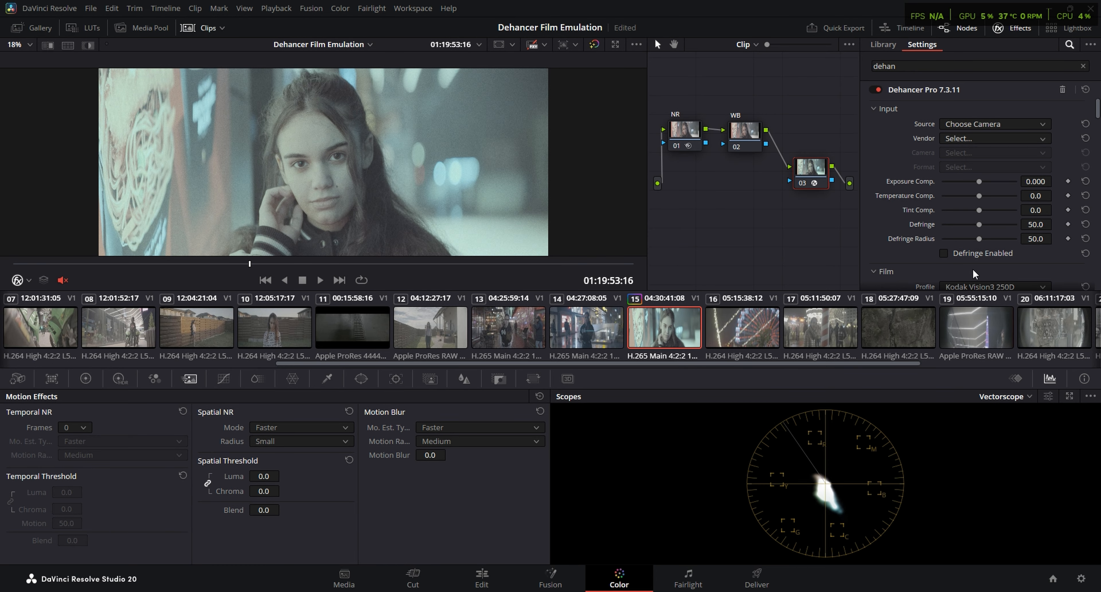
click(994, 155)
click(998, 241)
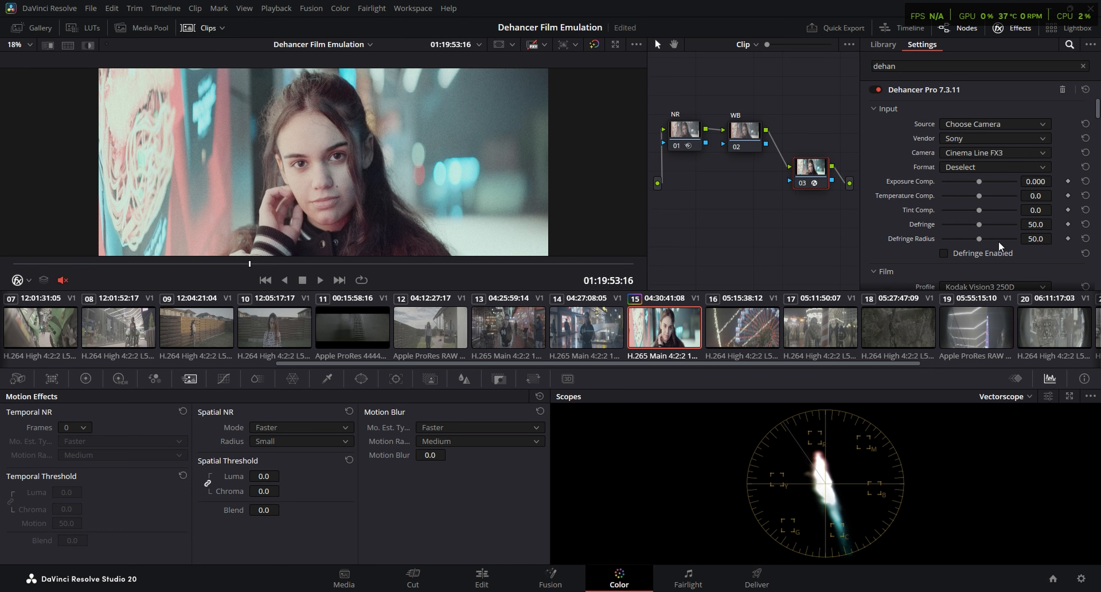
click(1002, 166)
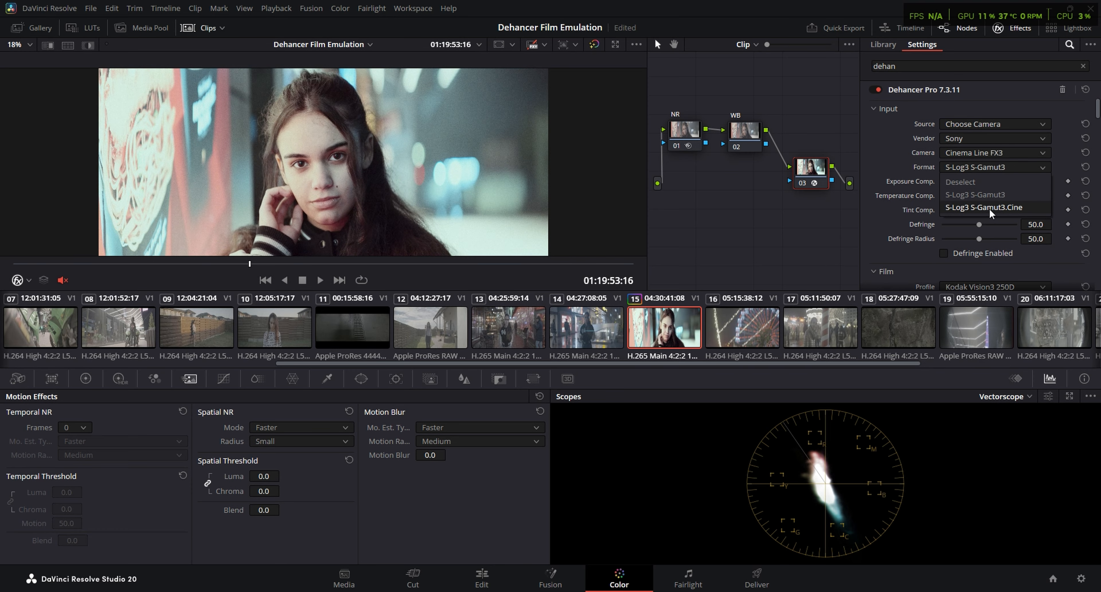
click(1004, 209)
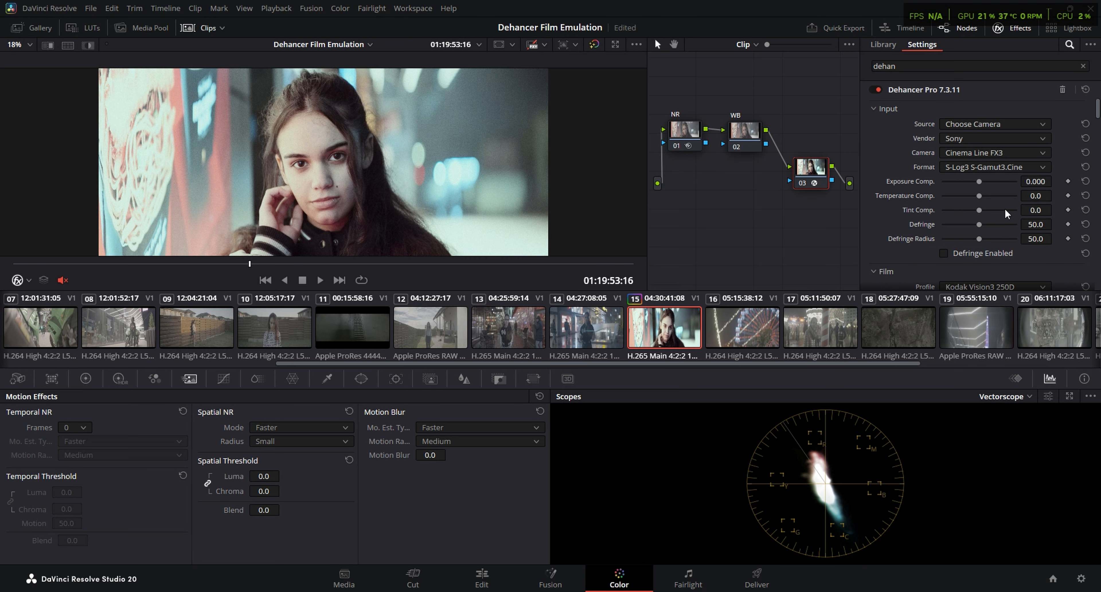
Set Dehancer's film profile to Kodak Vision3 500T and its print profile to Kodak 2383 Print Film
scroll(998, 171, down, 3)
click(996, 155)
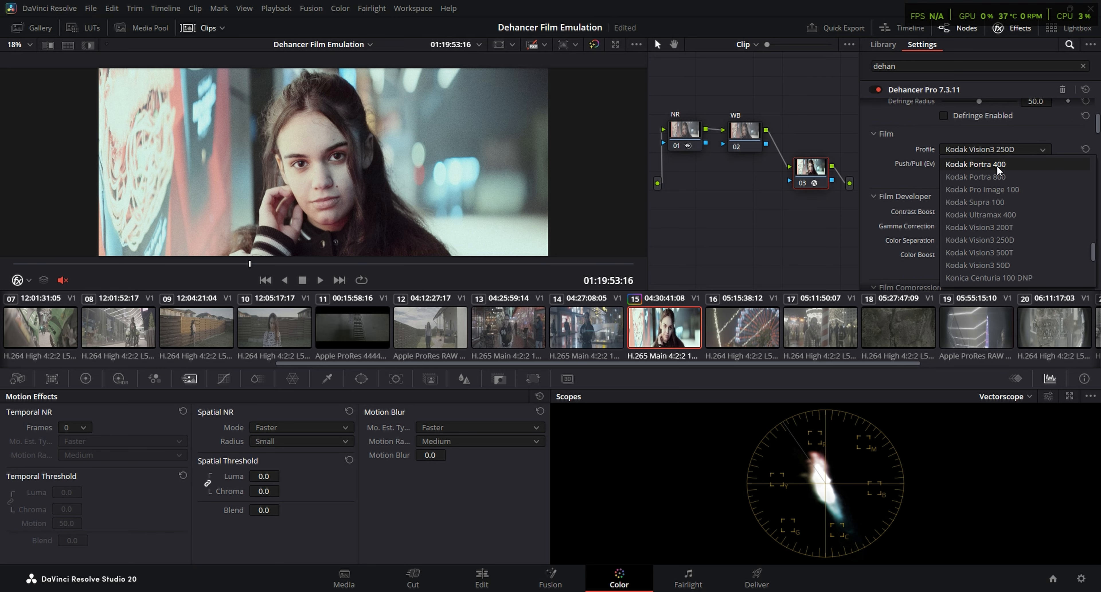
click(1007, 253)
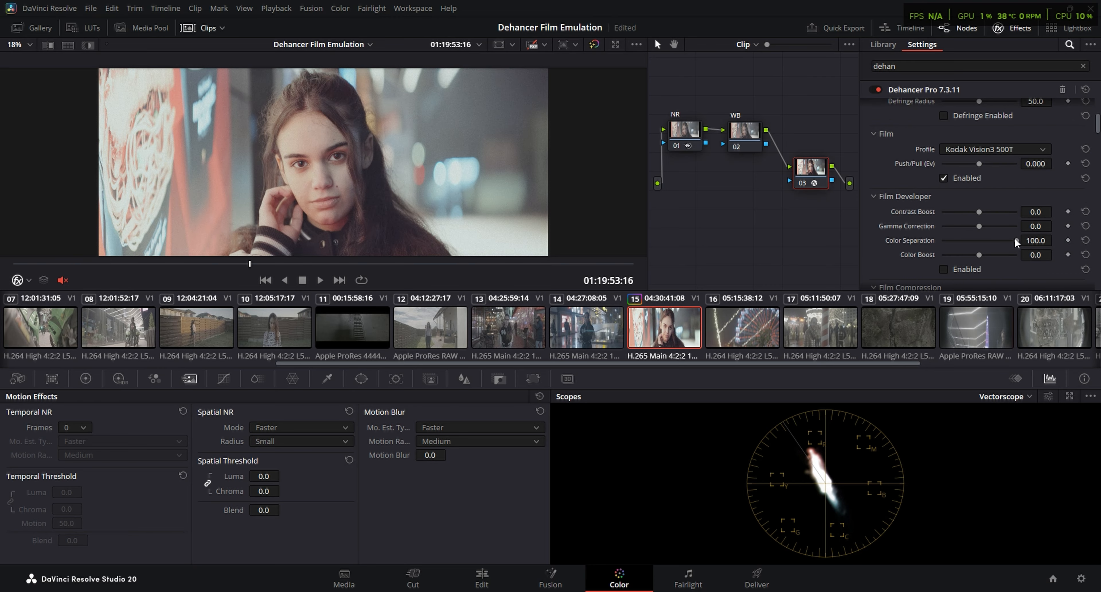
scroll(881, 250, down, 5)
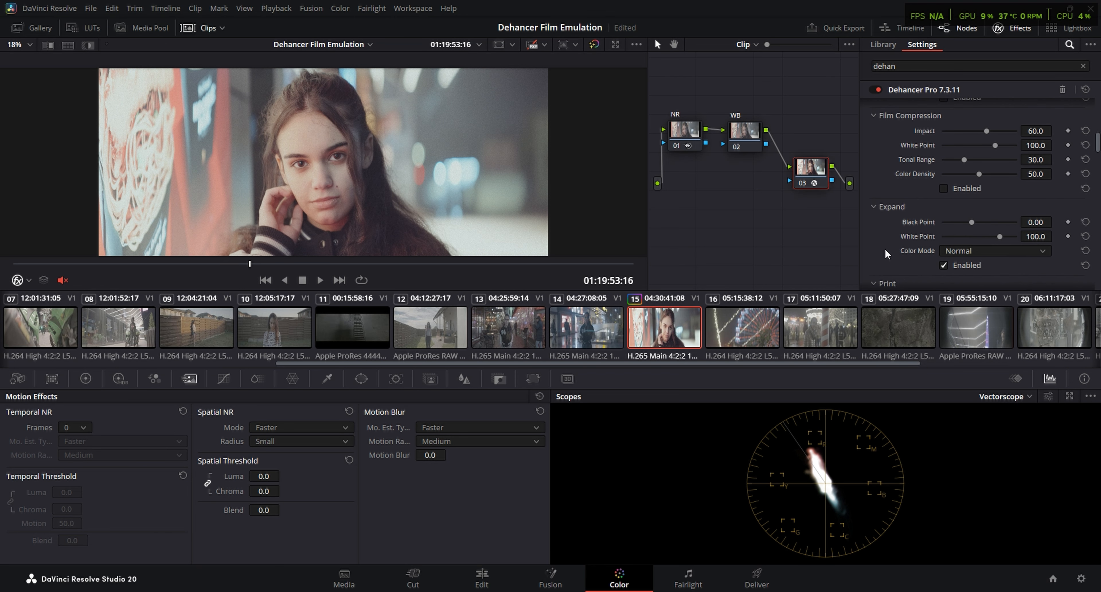
scroll(890, 246, down, 1)
click(964, 231)
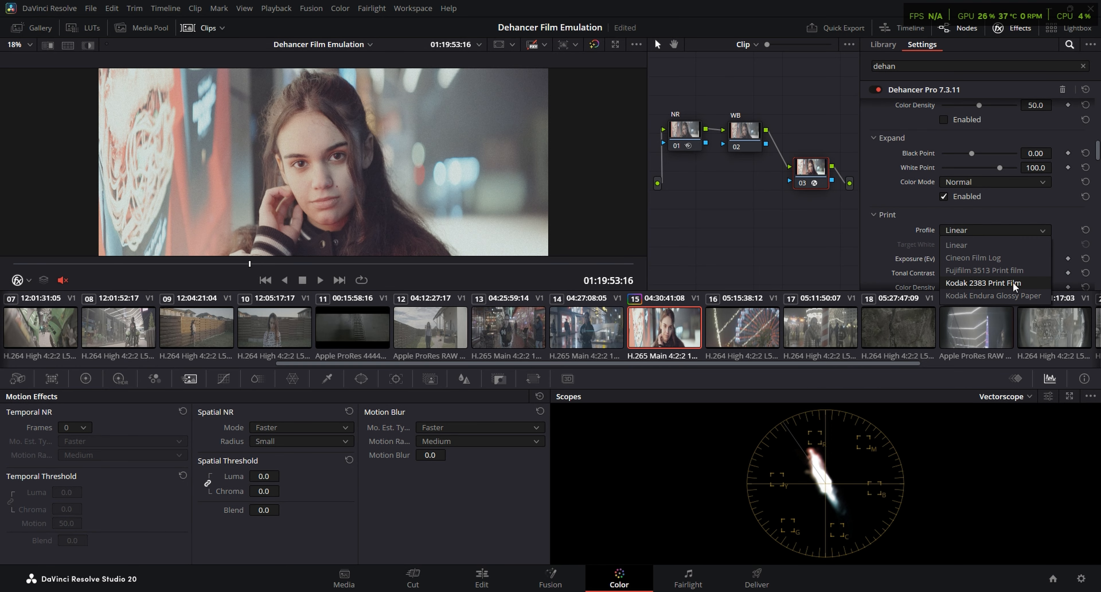
click(1010, 284)
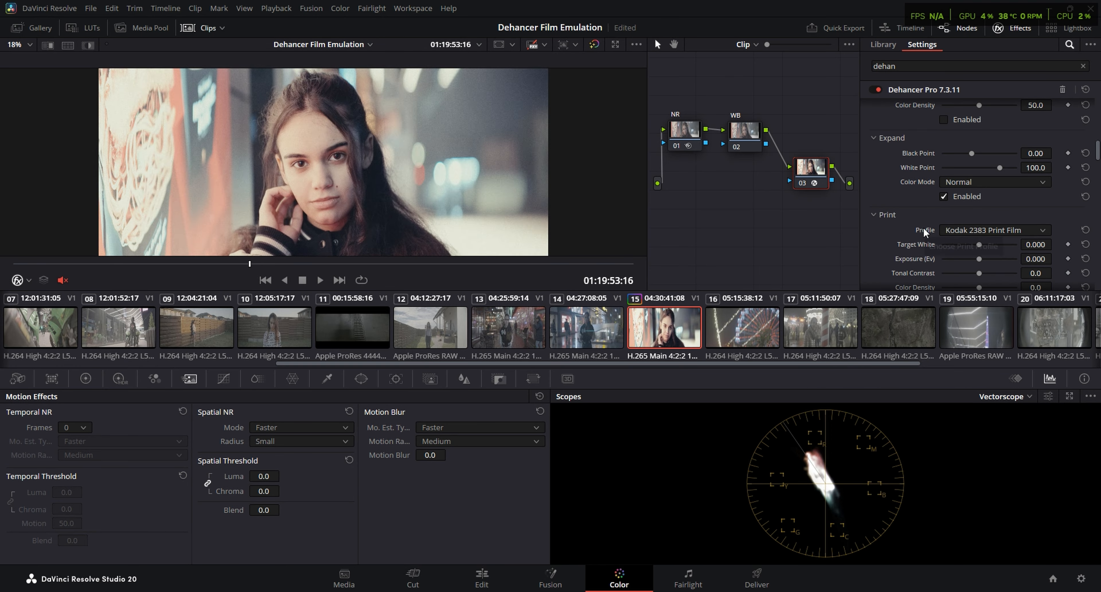
Set Dehancer's input Exposure Comp. to -3.000 and the print Exposure (Ev) to about 1.140
scroll(978, 183, up, 10)
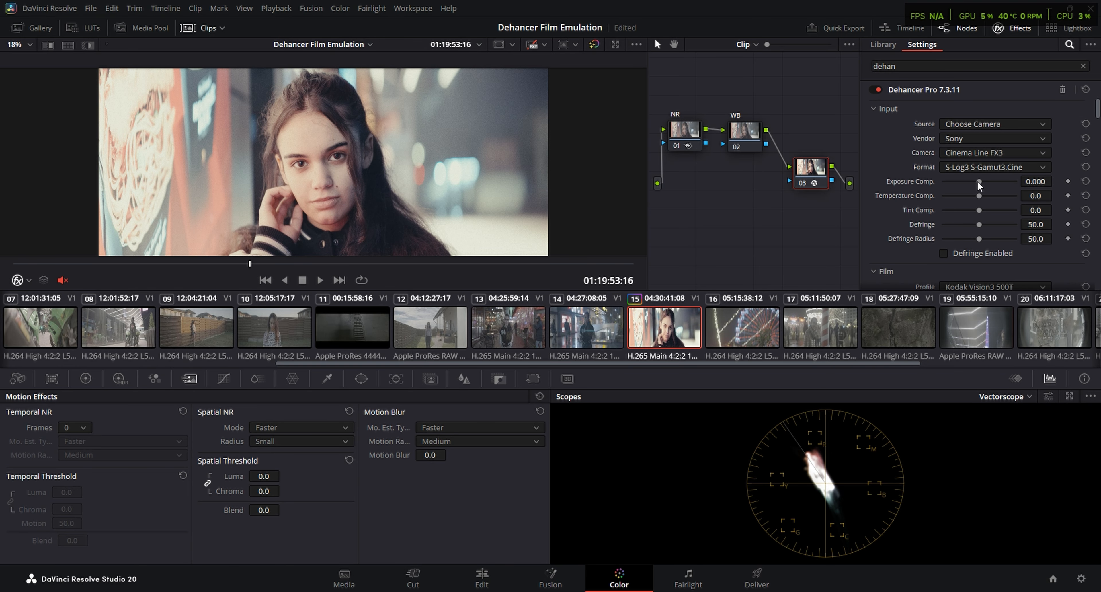
drag(977, 181, 948, 185)
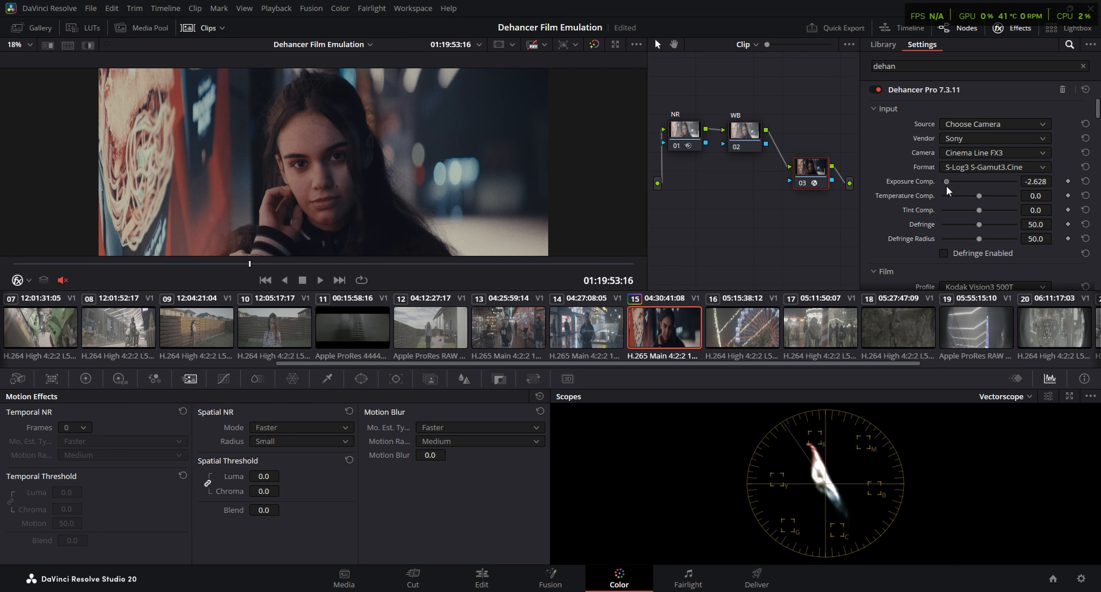
scroll(988, 195, down, 5)
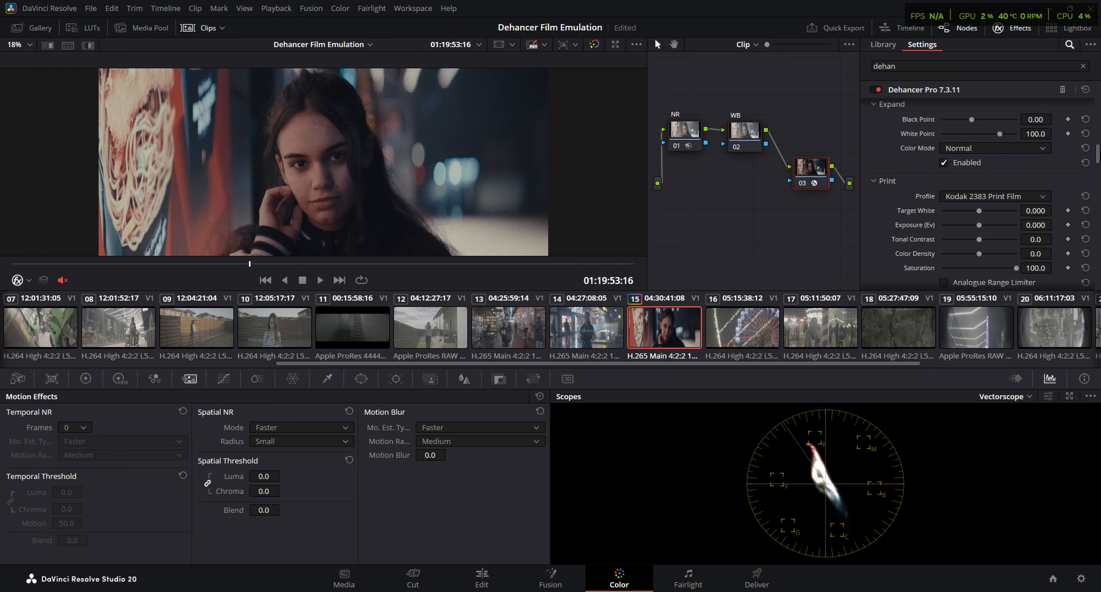
drag(980, 227, 992, 227)
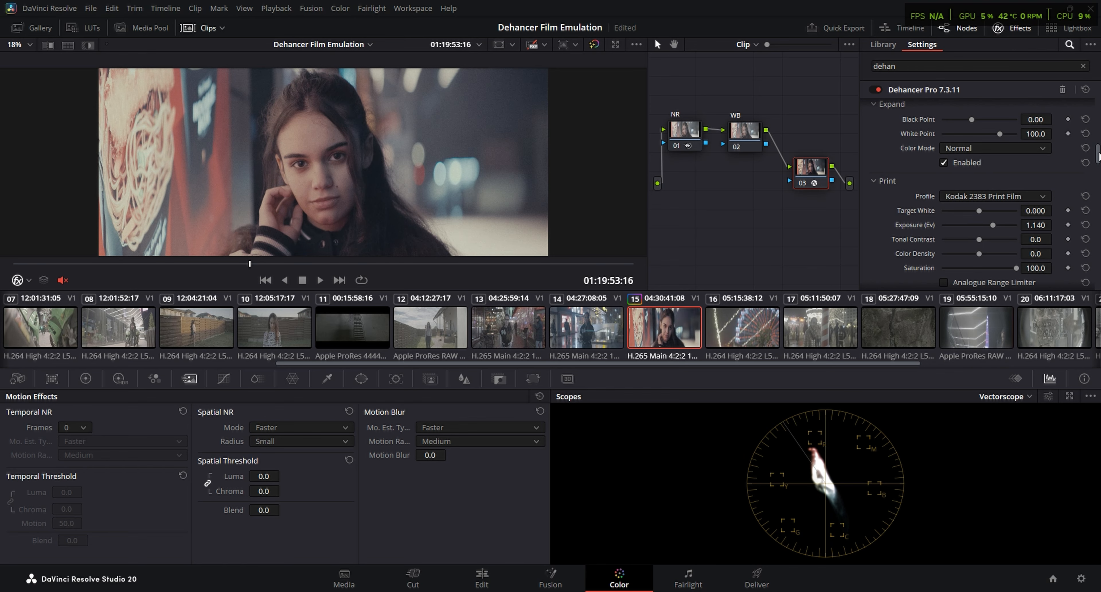
drag(1099, 153, 1099, 107)
drag(945, 182, 942, 181)
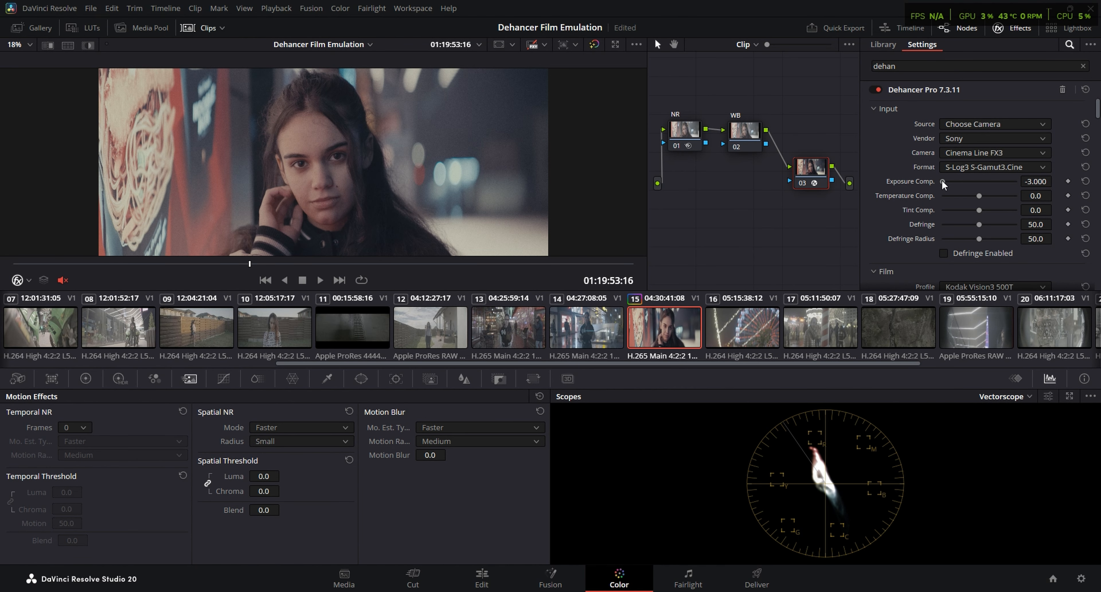
In Dehancer's Expand section, set the Black Point to about 5.19 and the White Point to about 78.1
scroll(883, 216, down, 3)
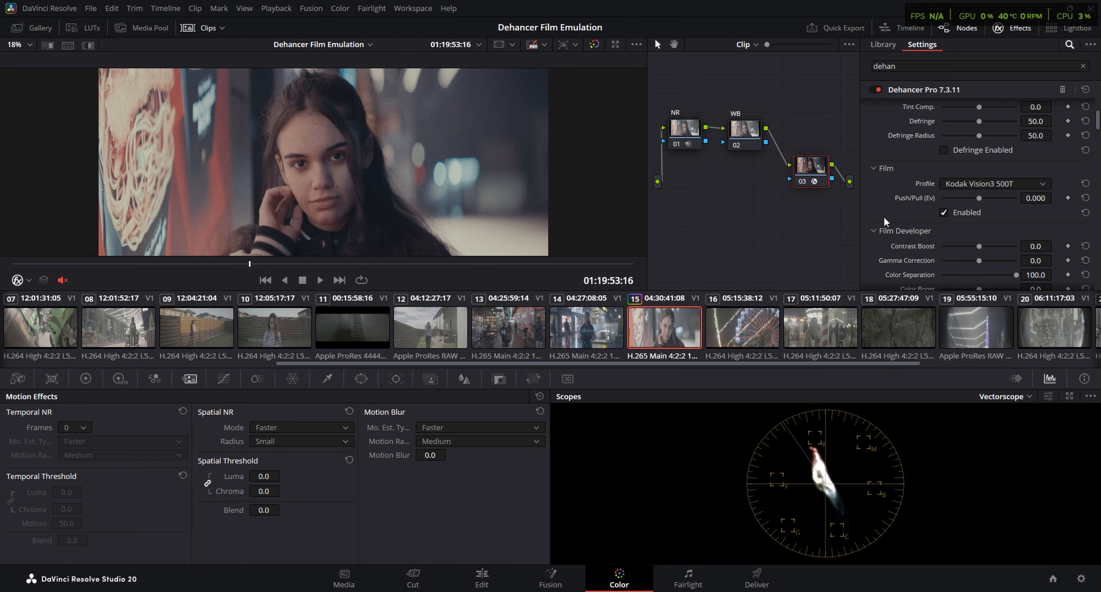
scroll(887, 217, up, 2)
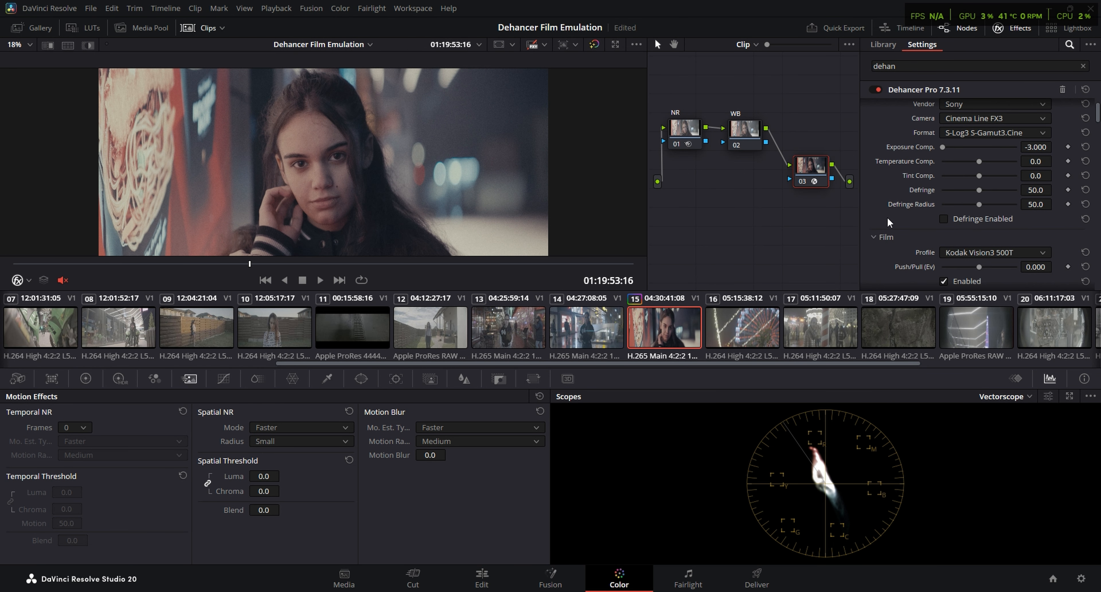
scroll(885, 217, down, 3)
scroll(883, 216, down, 1)
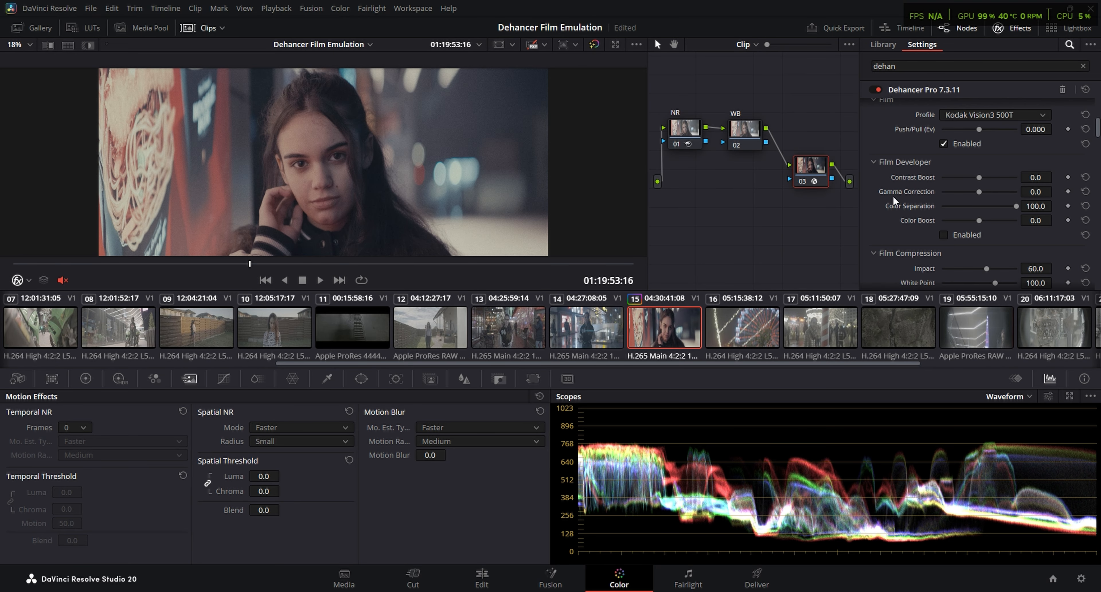
scroll(893, 195, down, 4)
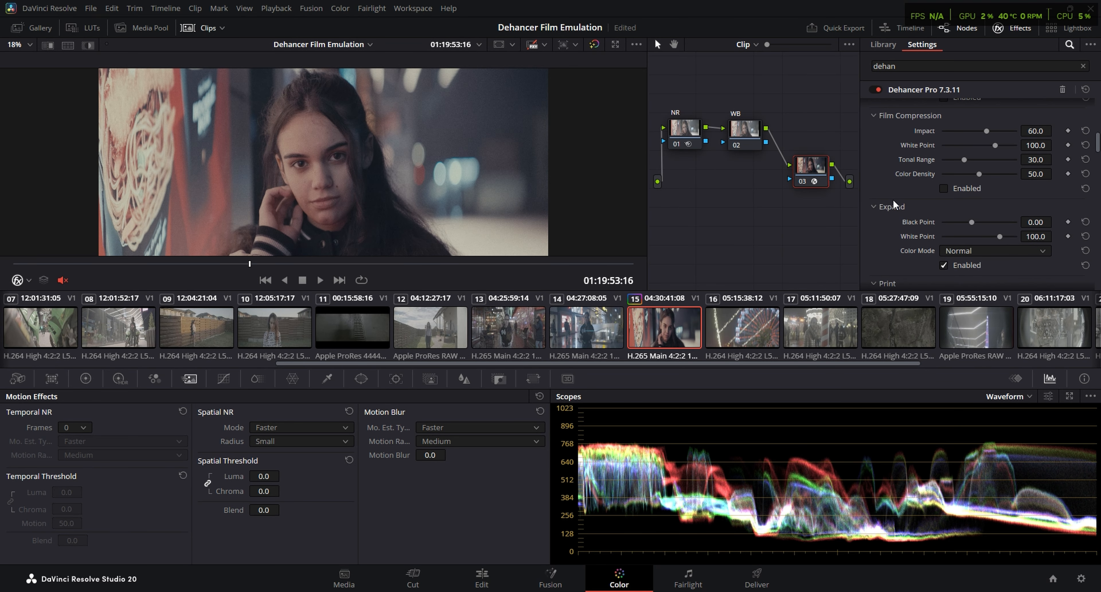
scroll(893, 198, down, 1)
scroll(893, 197, up, 1)
drag(970, 220, 978, 217)
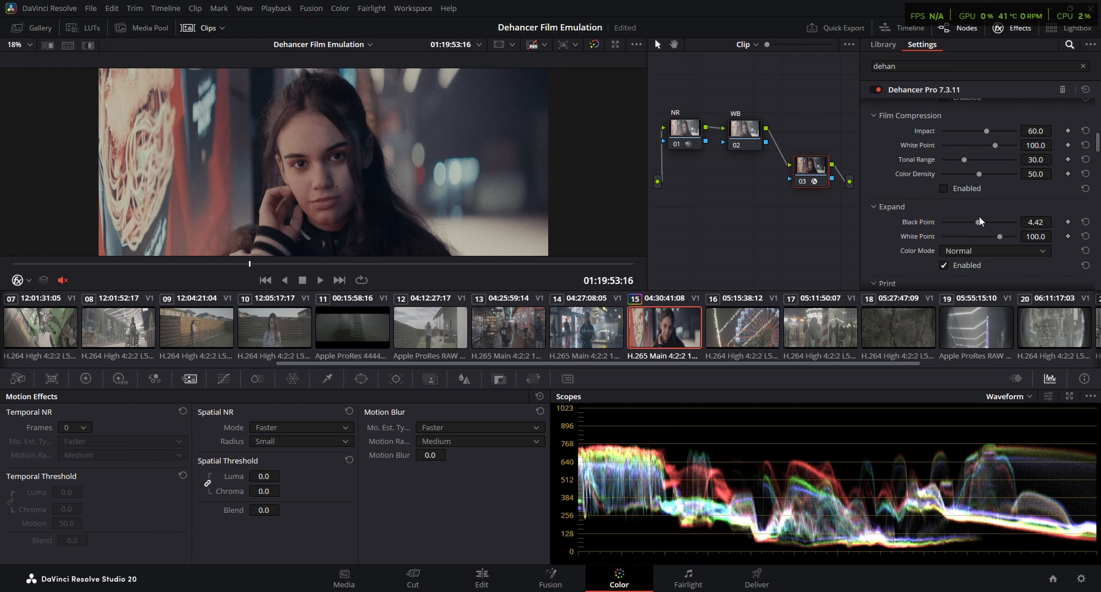
mouse_move(1000, 236)
mouse_down()
mouse_move(973, 235)
mouse_move(983, 235)
mouse_up()
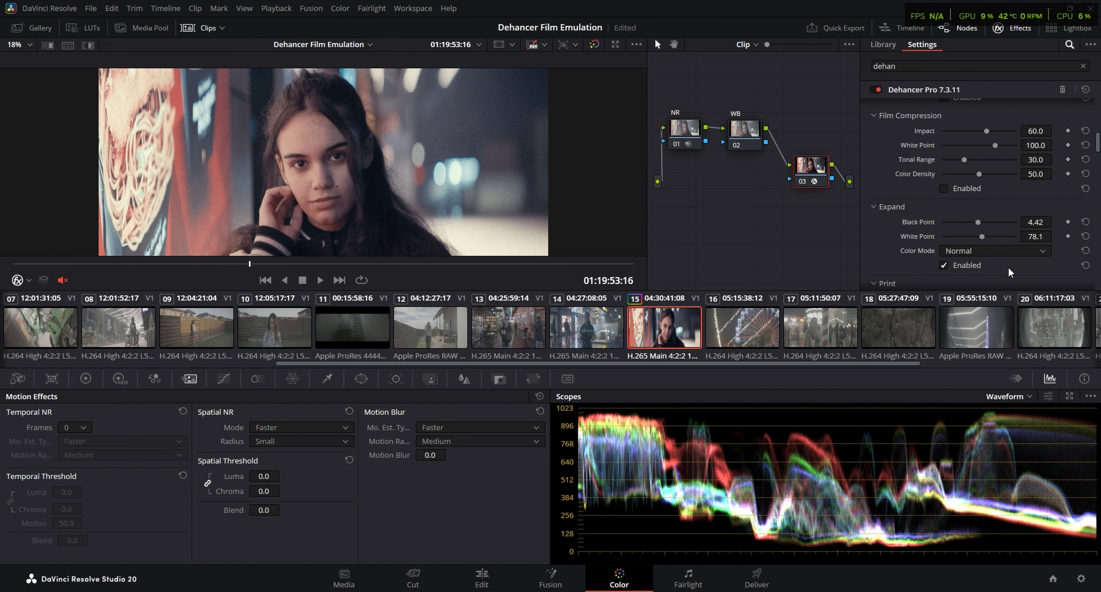
drag(978, 222, 979, 222)
In Dehancer's Film Developer section, set Contrast Boost to about 24.0 and Color Boost to about 39.5
scroll(1096, 145, up, 2)
scroll(894, 221, up, 5)
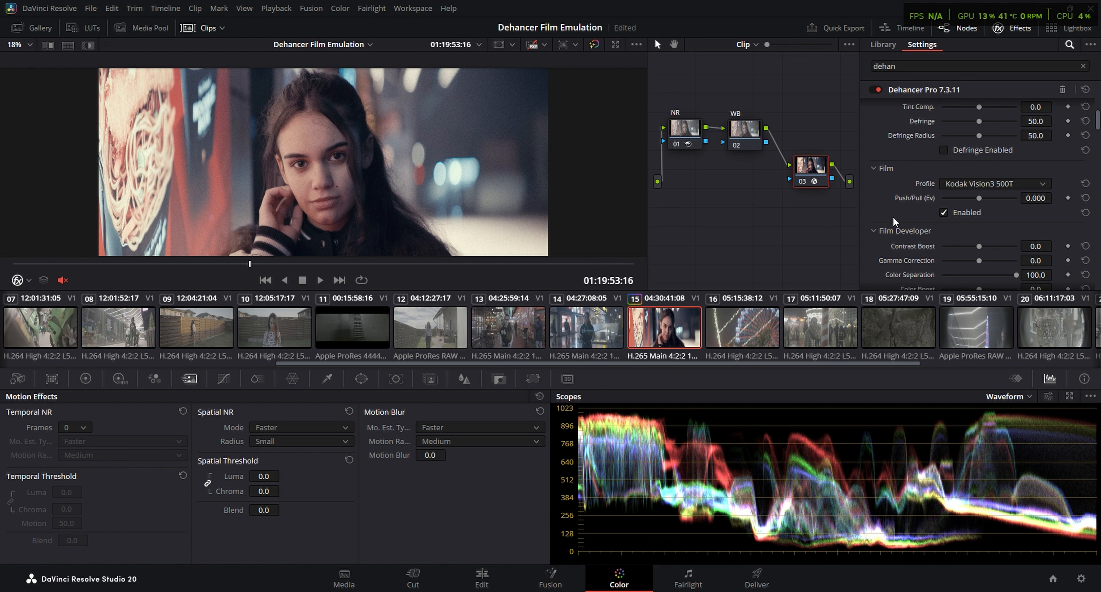
scroll(889, 212, down, 2)
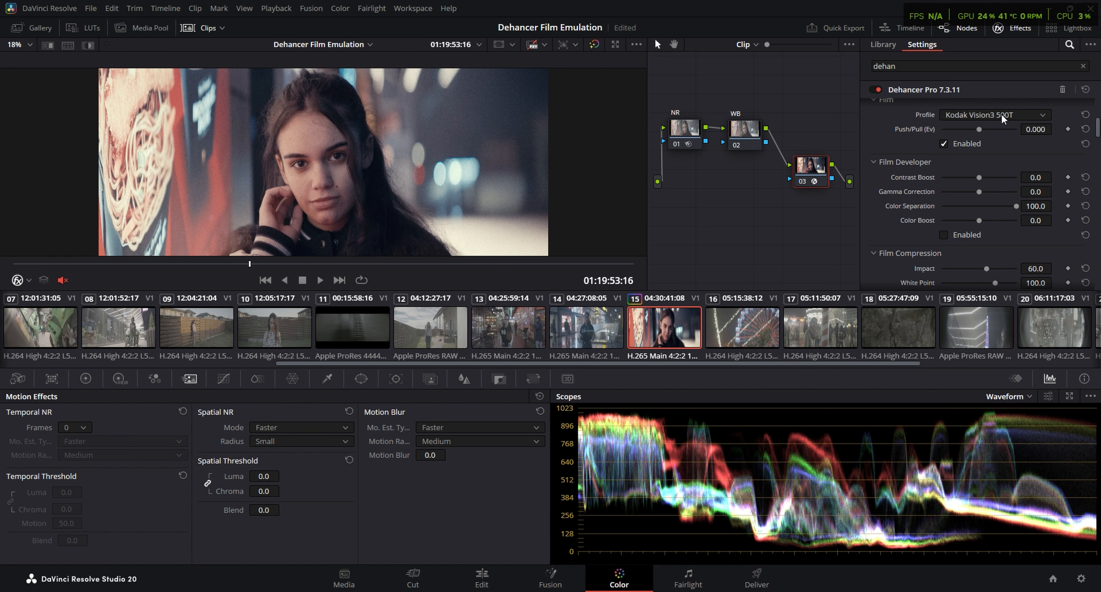
drag(979, 178, 988, 177)
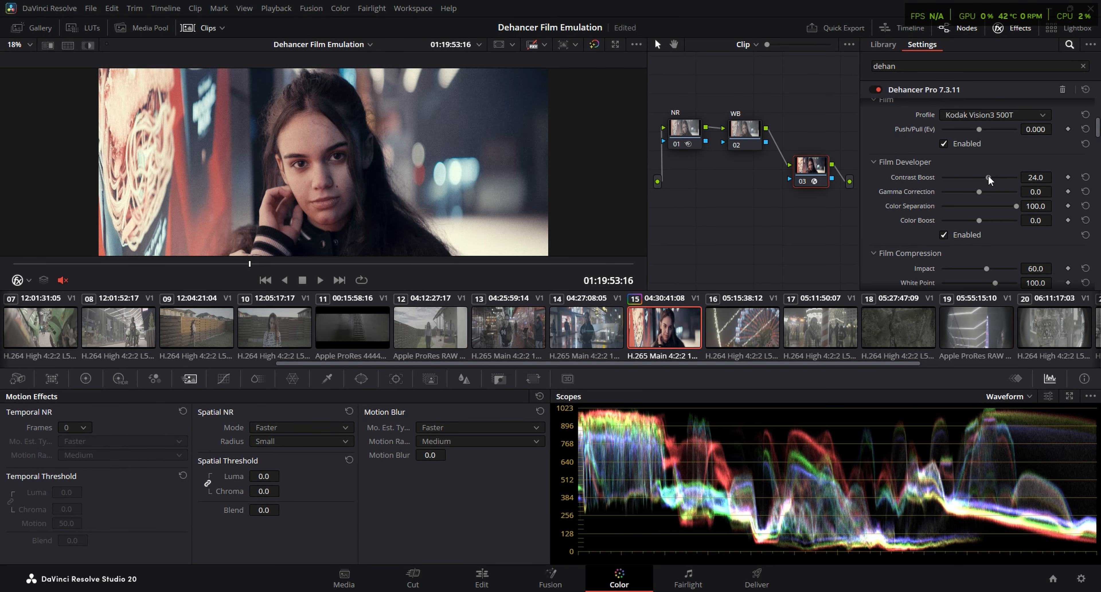
drag(982, 220, 993, 221)
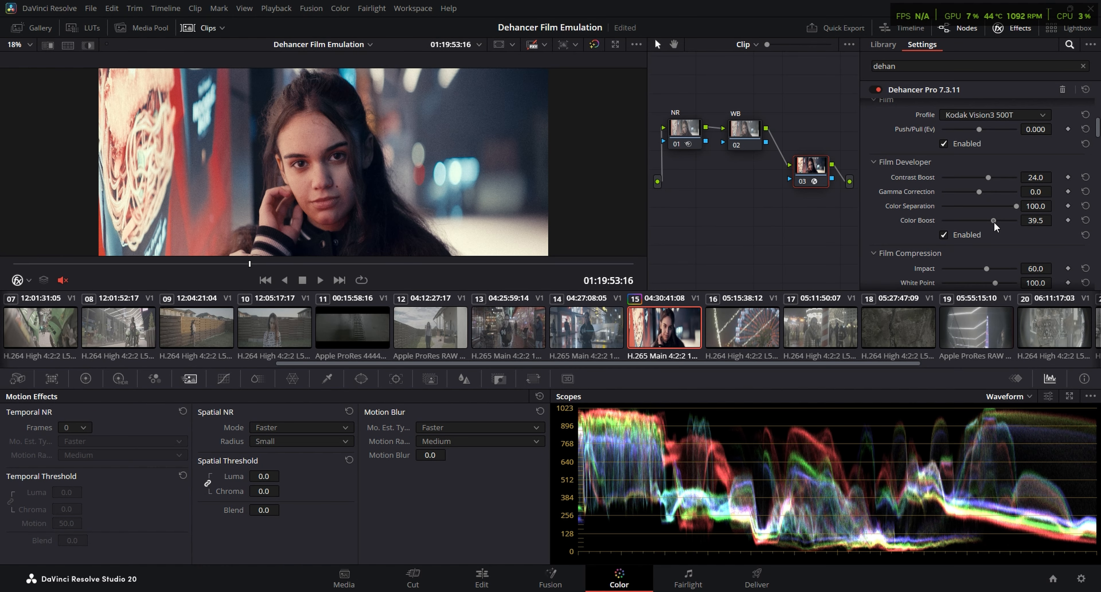
Set the Color Density of the Kodak 2383 print to about 39.5
drag(1098, 130, 1098, 156)
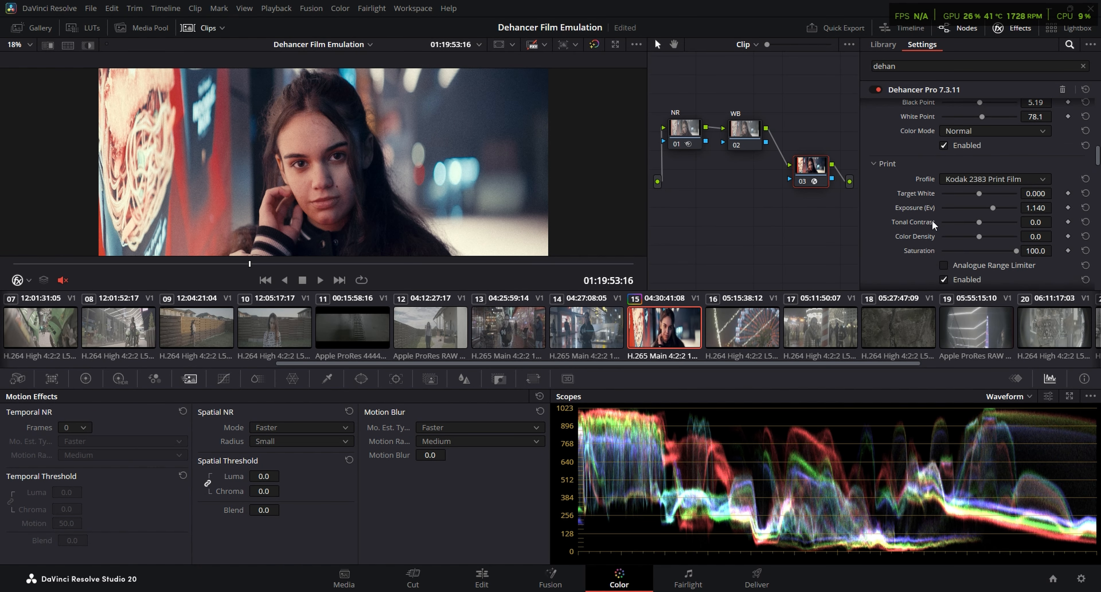
mouse_move(980, 236)
mouse_down()
mouse_move(1010, 235)
mouse_move(997, 237)
mouse_up()
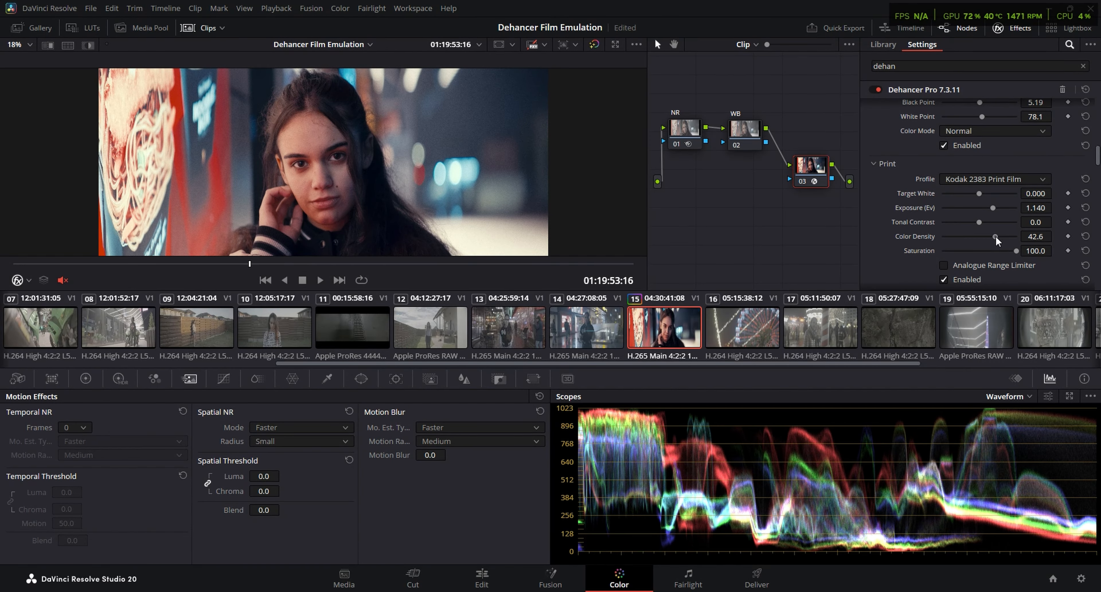
Compare clip 15 with the Dehancer node disabled and enabled, and view the grade in full screen
key(ctrl+d)
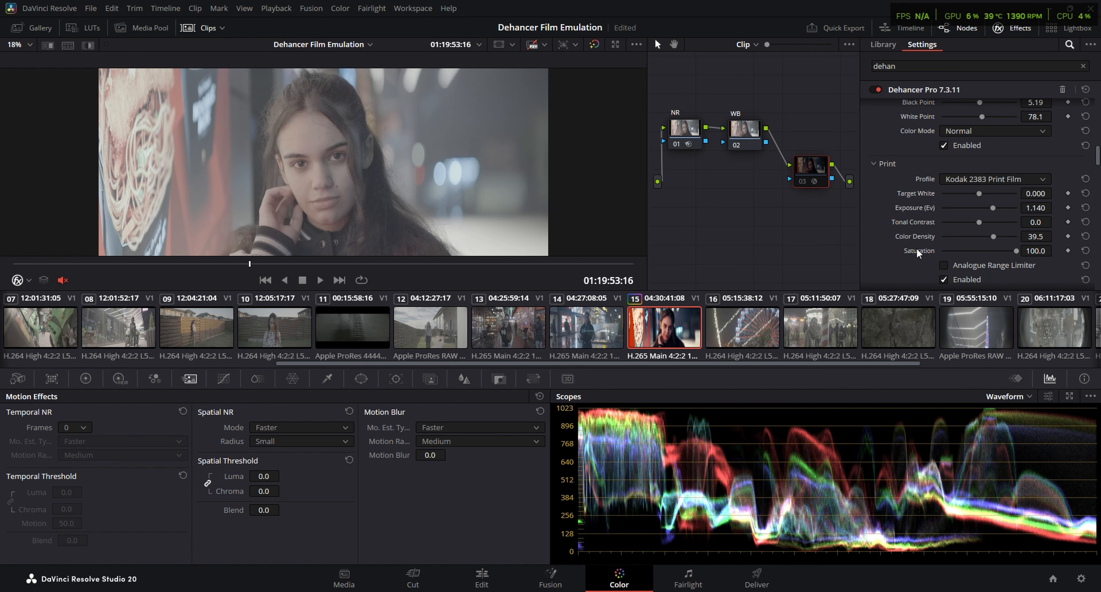
key(ctrl+d)
key(ctrl+f)
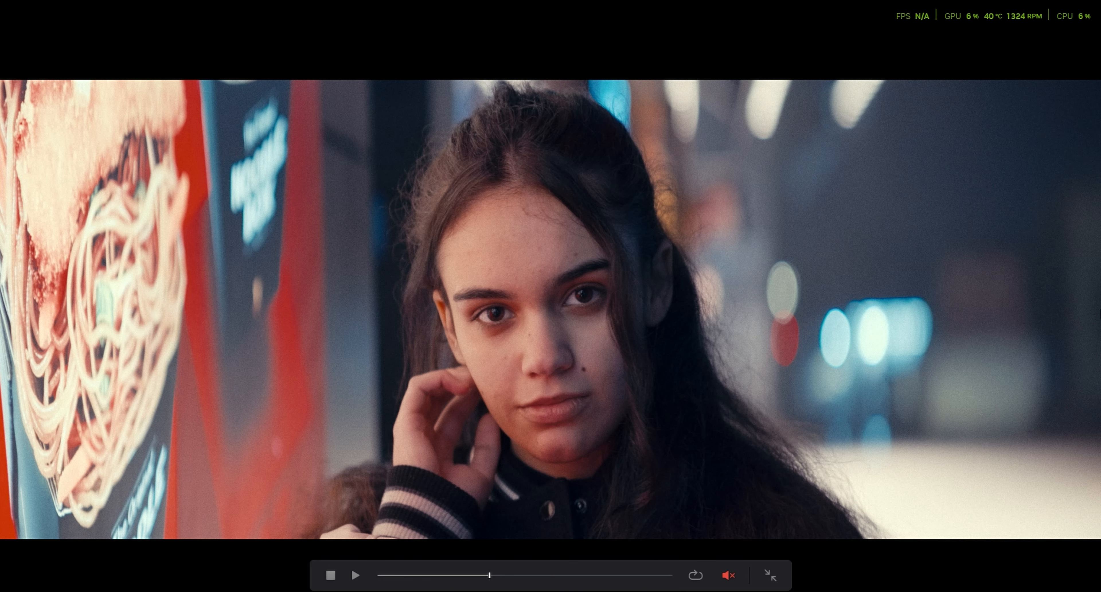
On clip 15, place node 03 below the WB node and lower its Offset to 17.75
drag(489, 575, 467, 575)
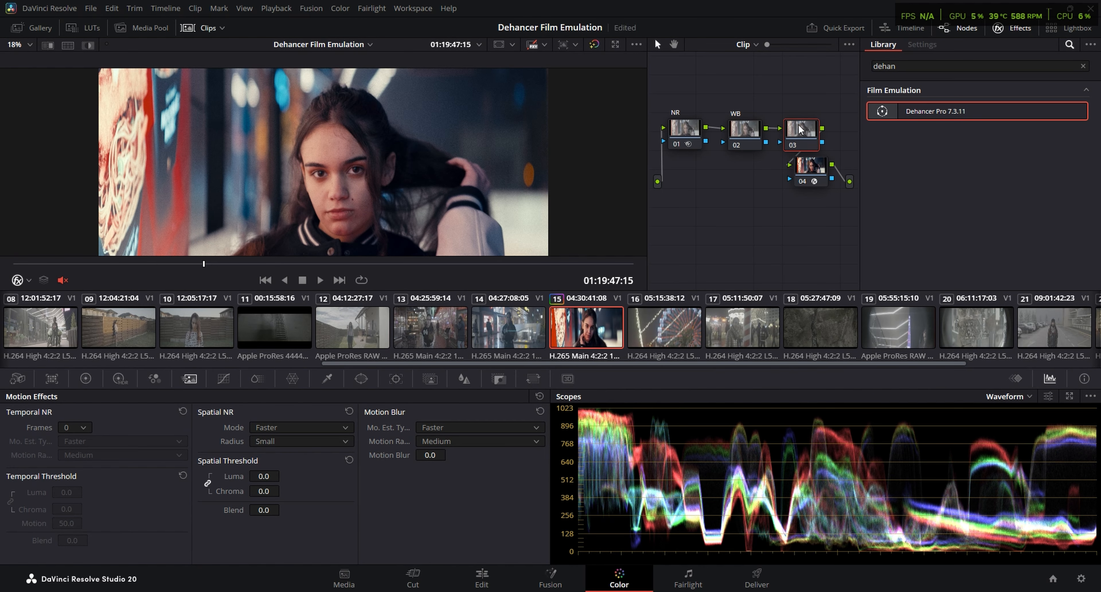
drag(802, 140, 757, 205)
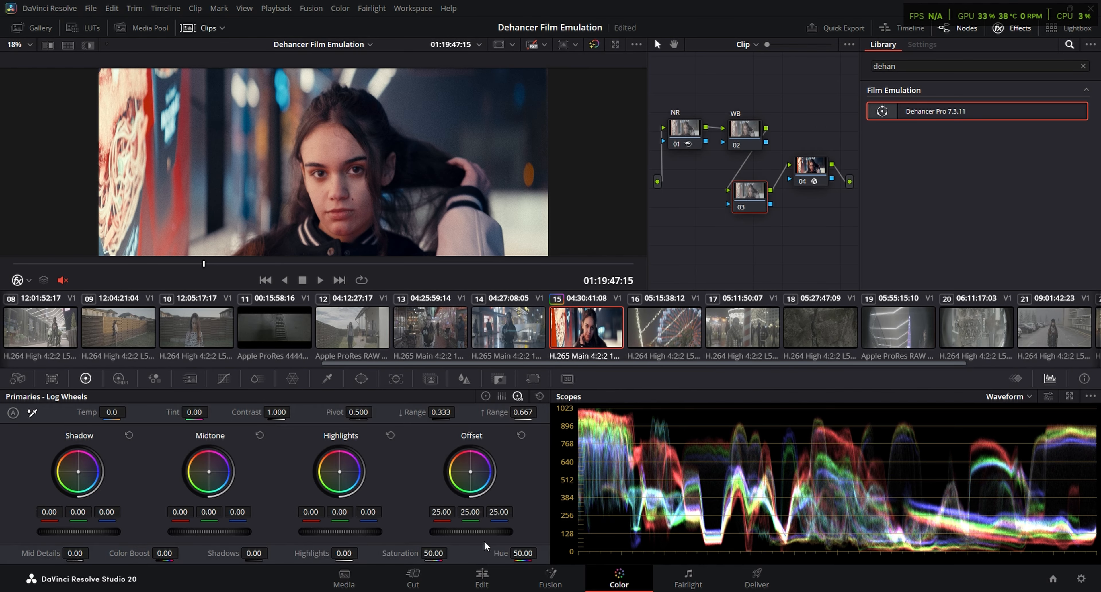
drag(471, 531, 409, 531)
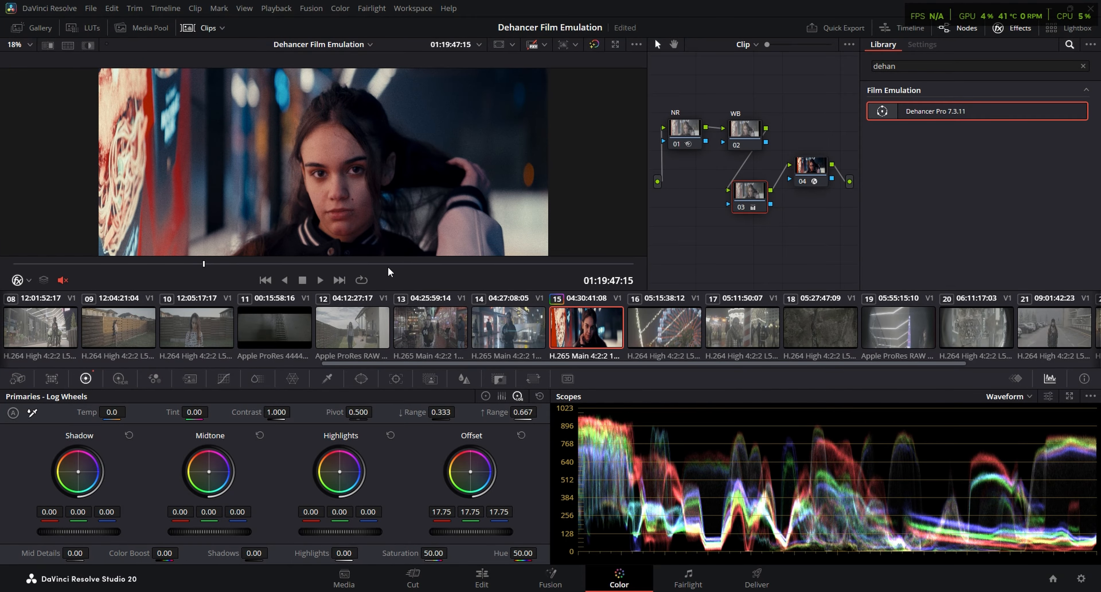
drag(349, 265, 408, 265)
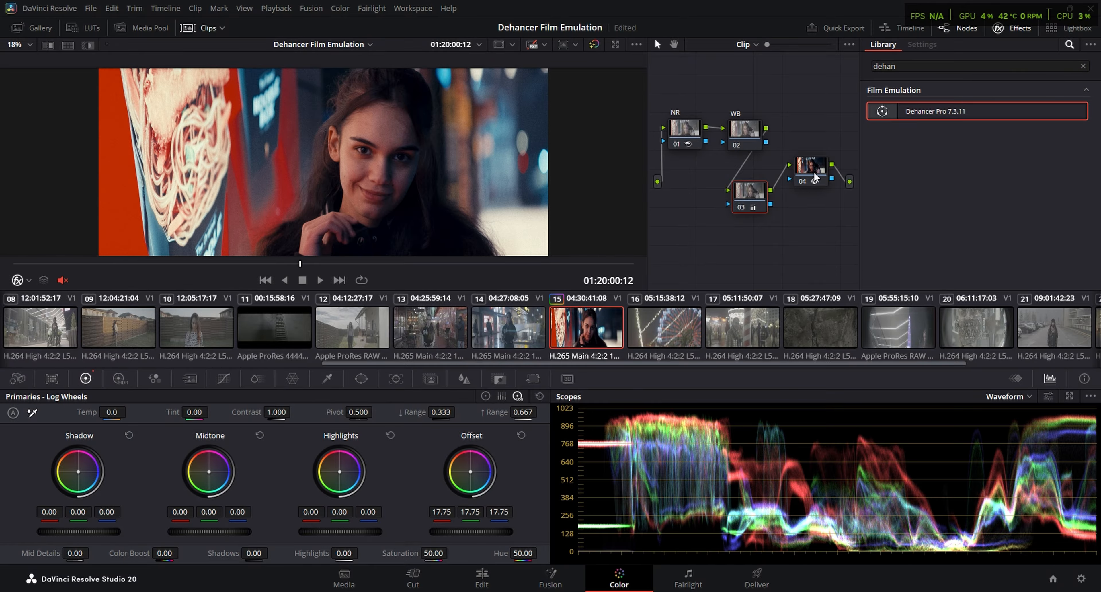
Set the Dehancer node's Exposure Comp. to about -2.767 and check the image in full screen
click(812, 167)
drag(979, 181, 946, 184)
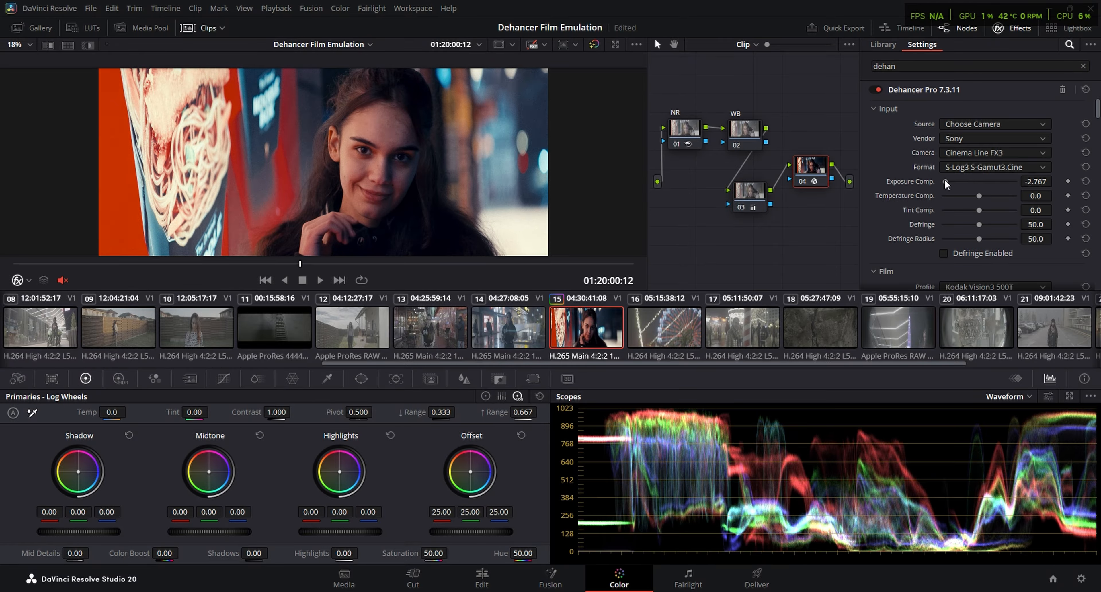
key(ctrl+f)
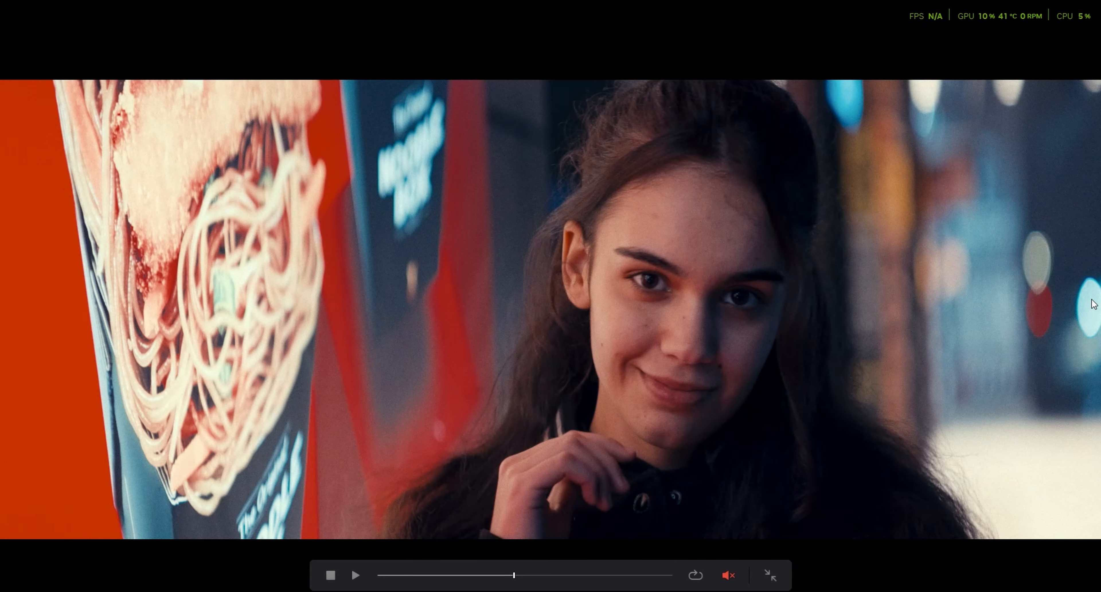
key(Escape)
Set the Tonal Contrast of the Kodak 2383 print to about 2.7 and check another frame in full screen
scroll(1097, 156, down, 6)
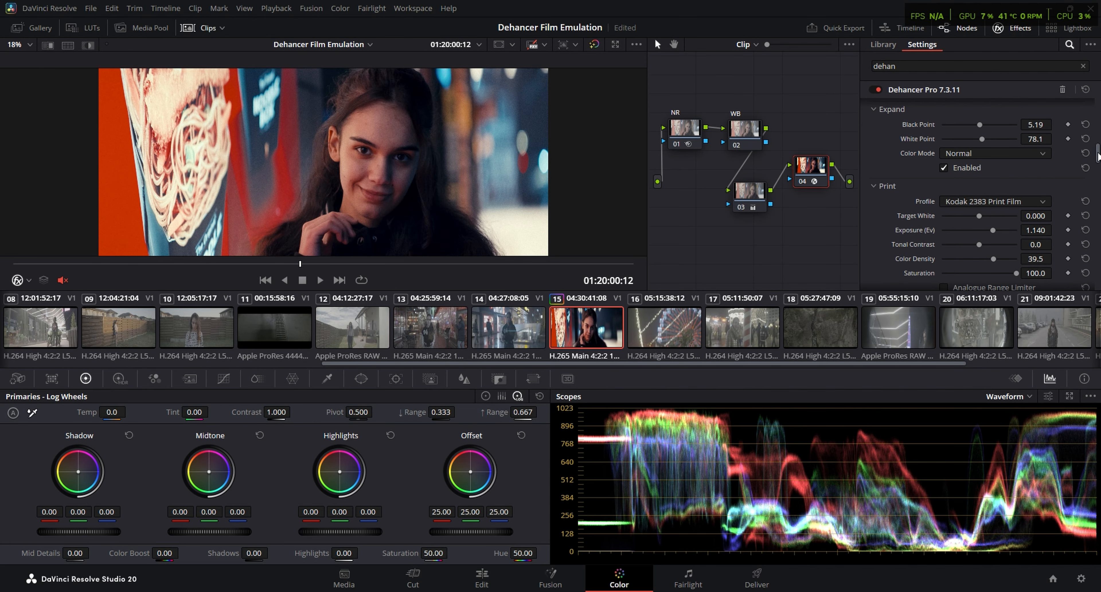
drag(1097, 157, 1098, 162)
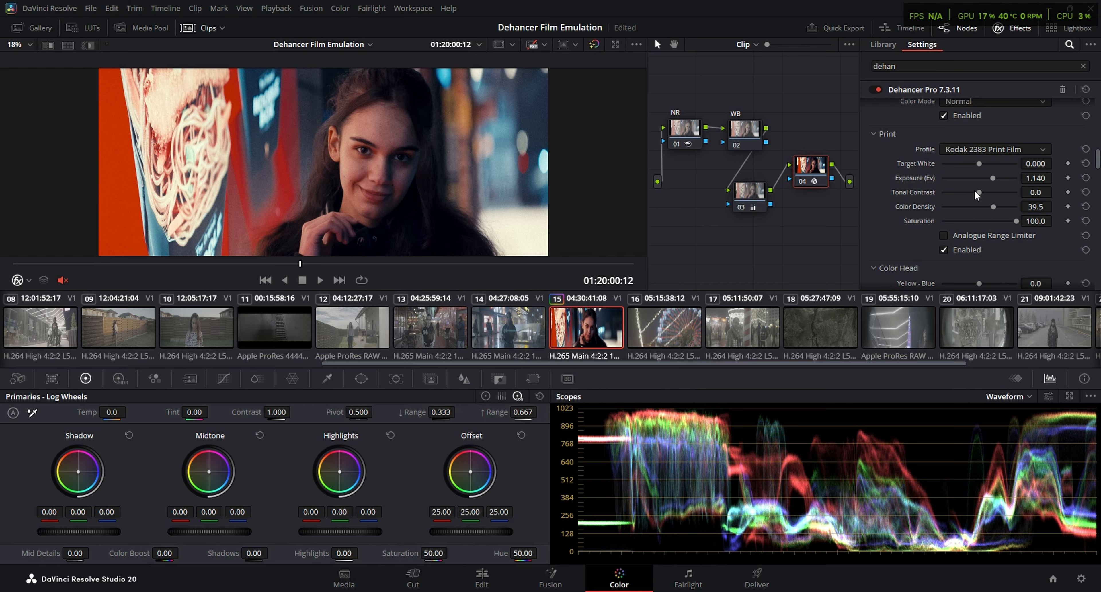
drag(980, 191, 983, 190)
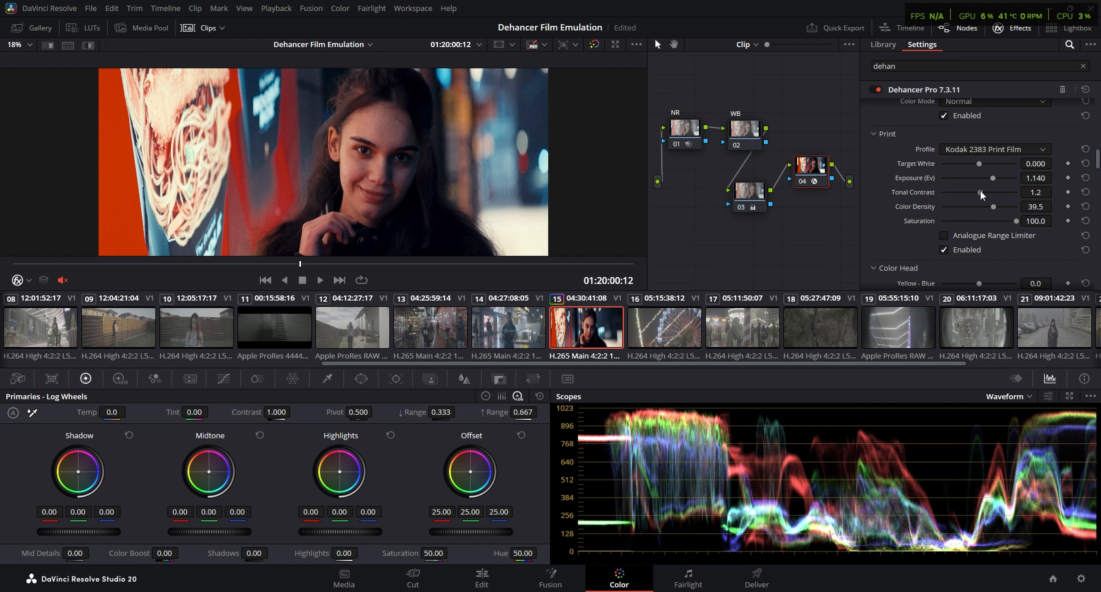
key(ctrl+f)
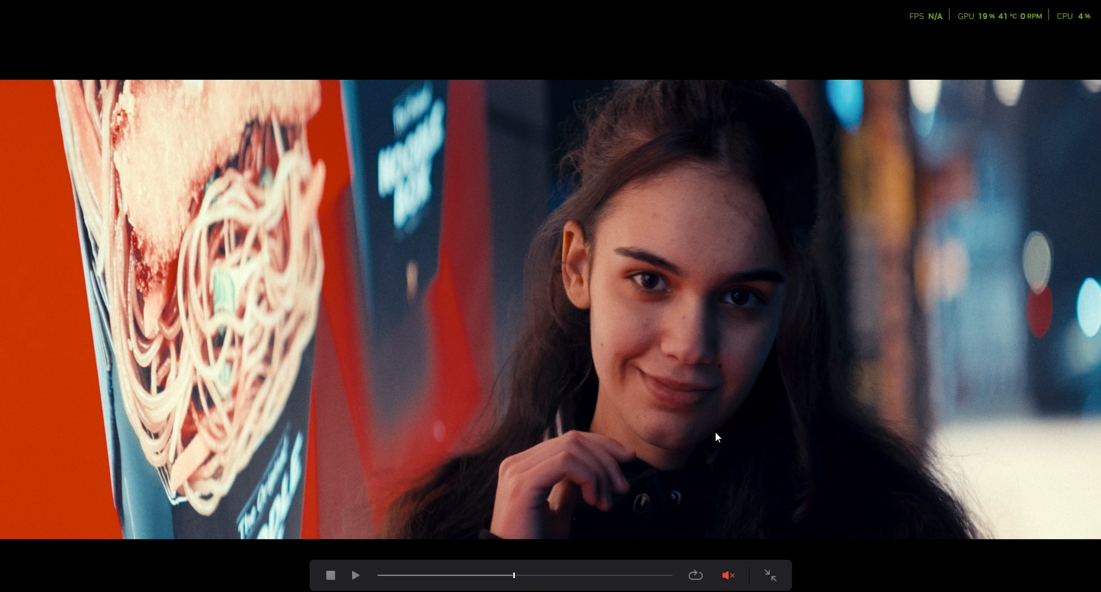
drag(534, 576, 538, 577)
key(Escape)
Enable Halation and Bloom in the Dehancer settings, both with the 35 mm / Super 35 profile
scroll(875, 216, down, 8)
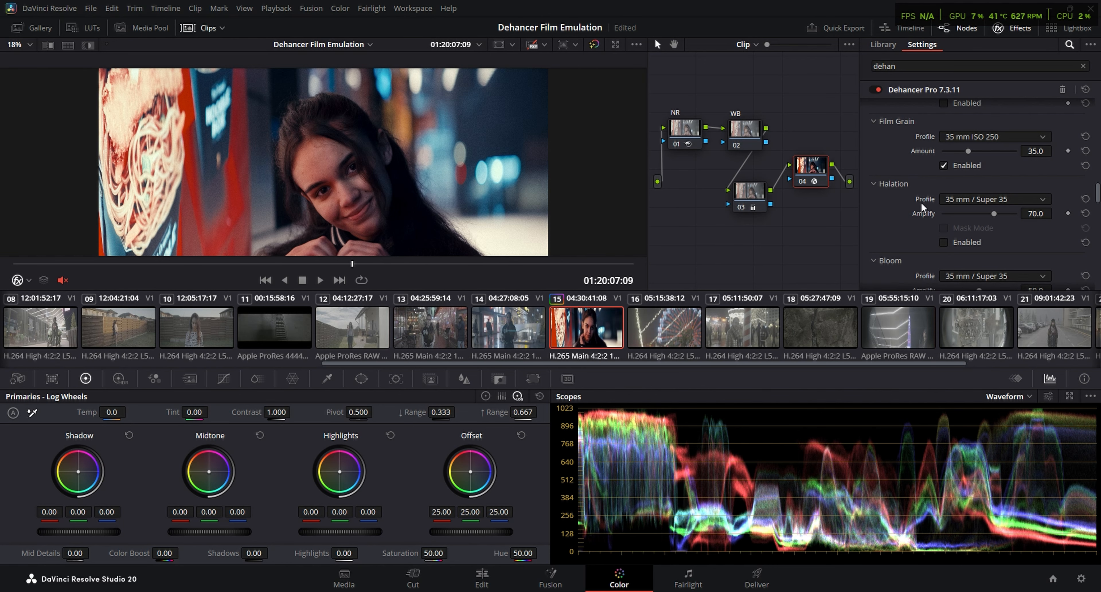
click(950, 243)
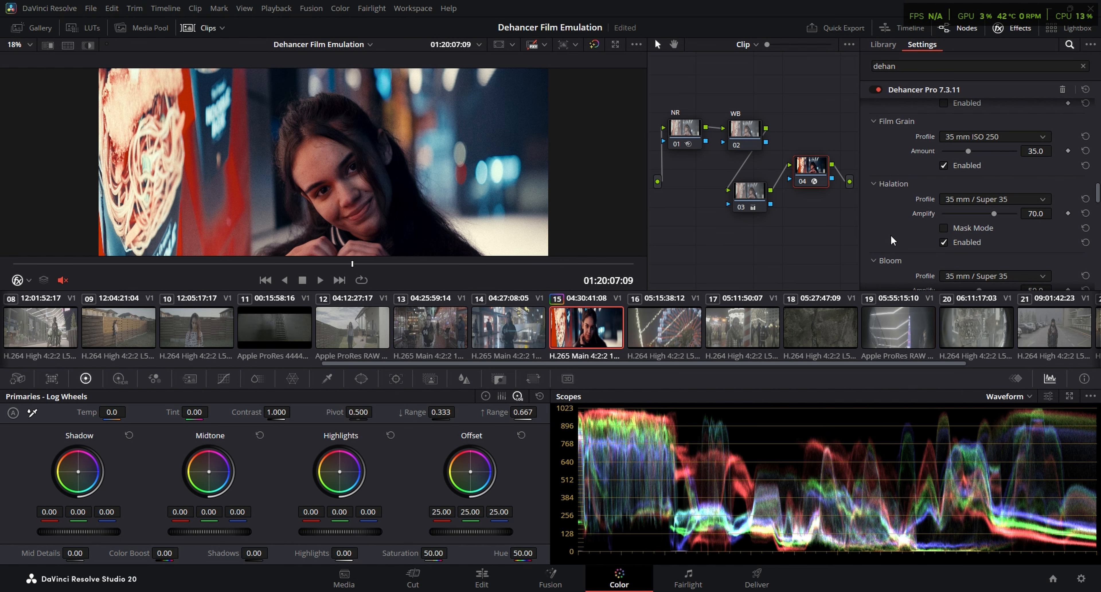
scroll(1000, 160, down, 2)
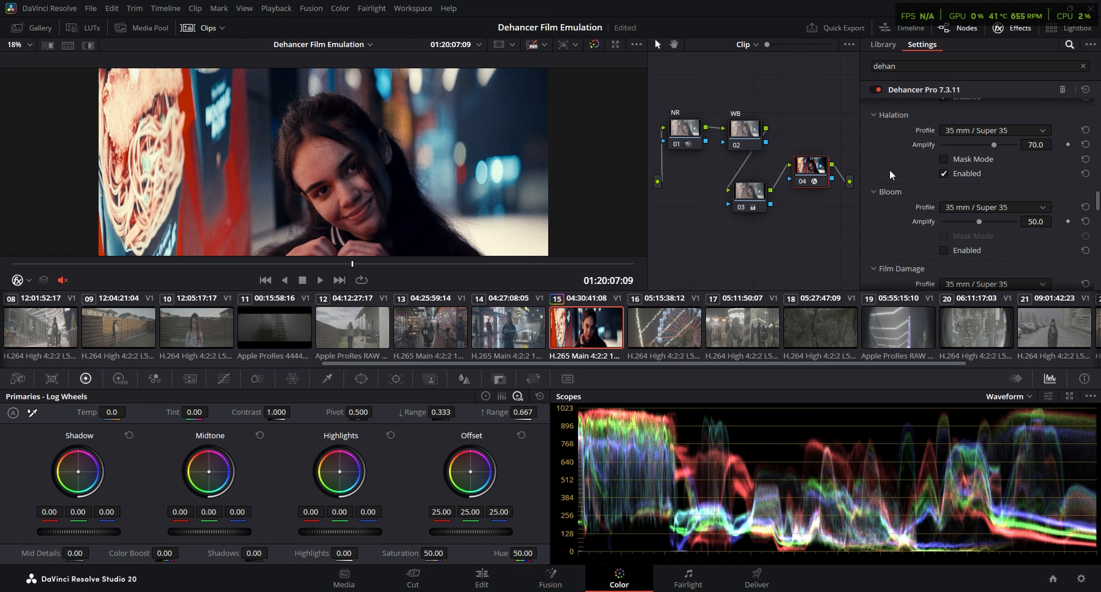
scroll(891, 174, up, 2)
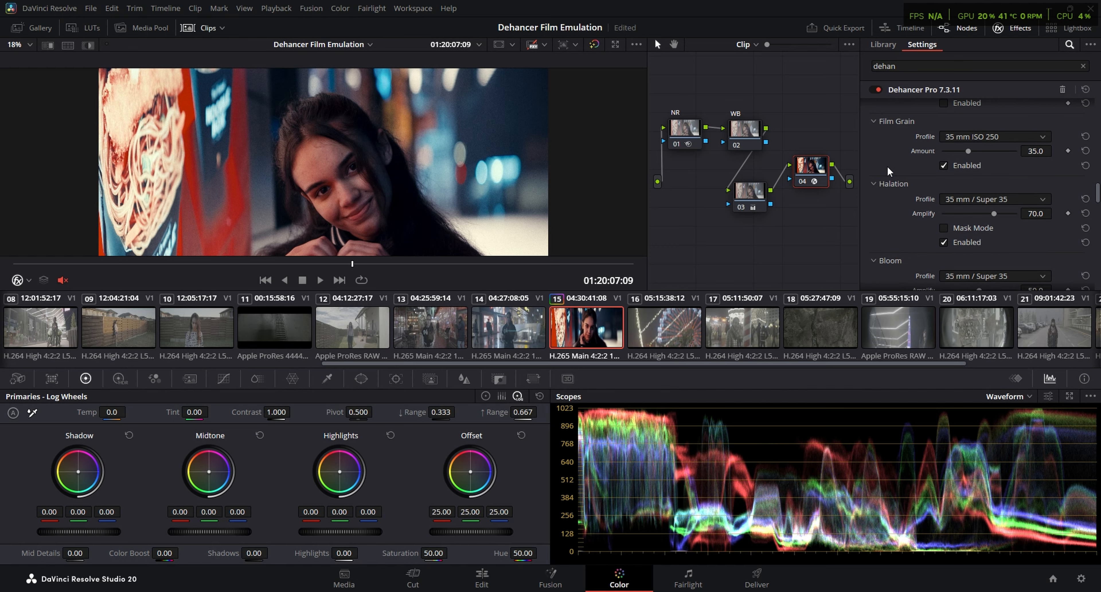
scroll(922, 224, down, 1)
scroll(921, 238, down, 1)
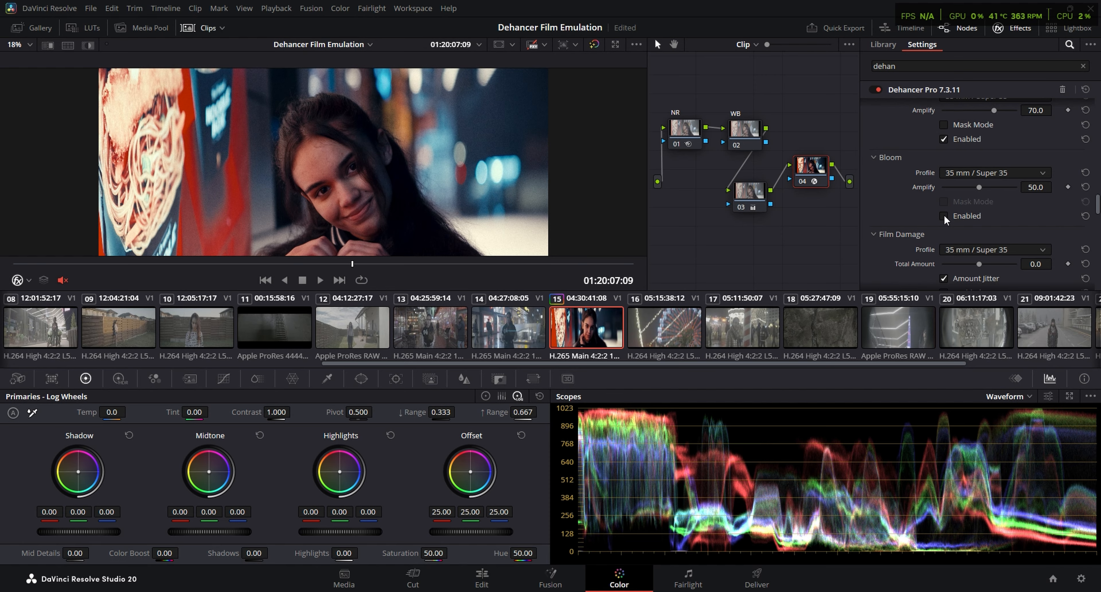
click(944, 217)
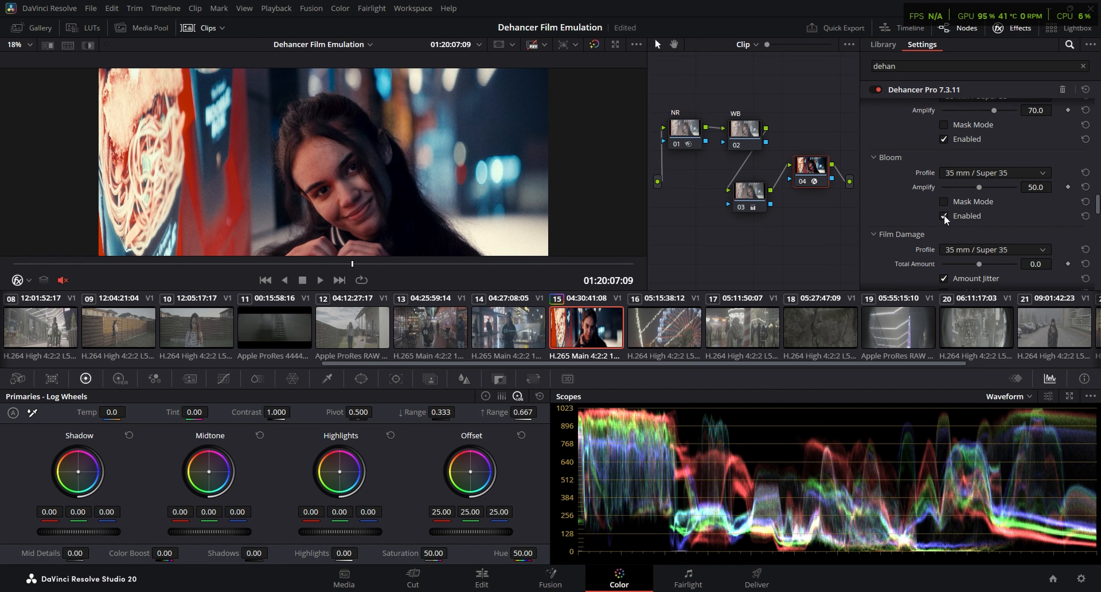
Enable Gate Weave and play clip 15 in full screen to judge the film movement
scroll(944, 219, down, 4)
scroll(905, 217, down, 2)
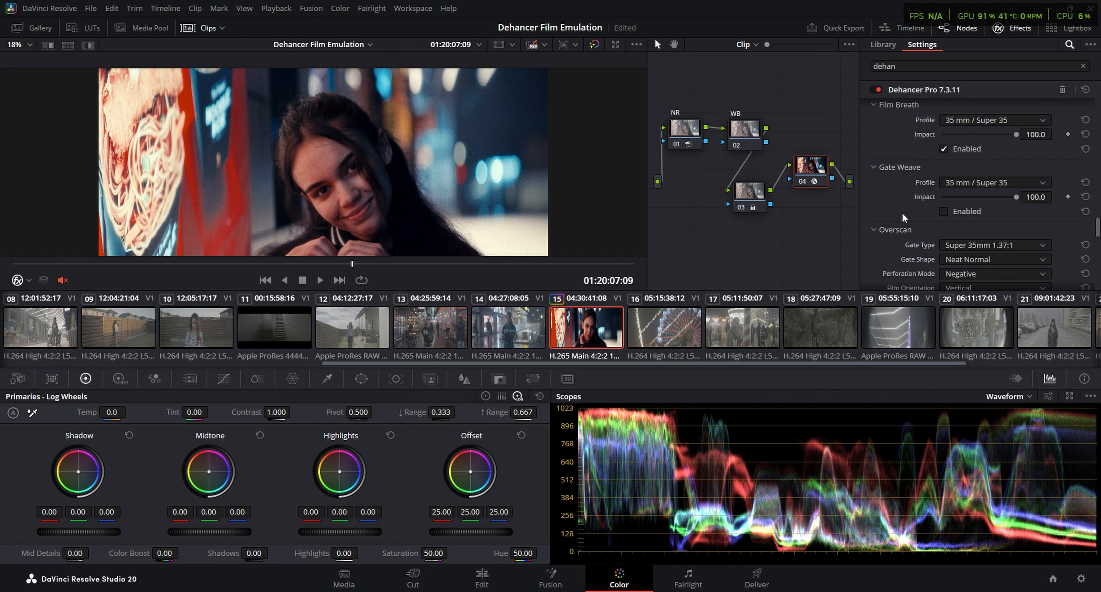
click(945, 214)
scroll(894, 212, down, 2)
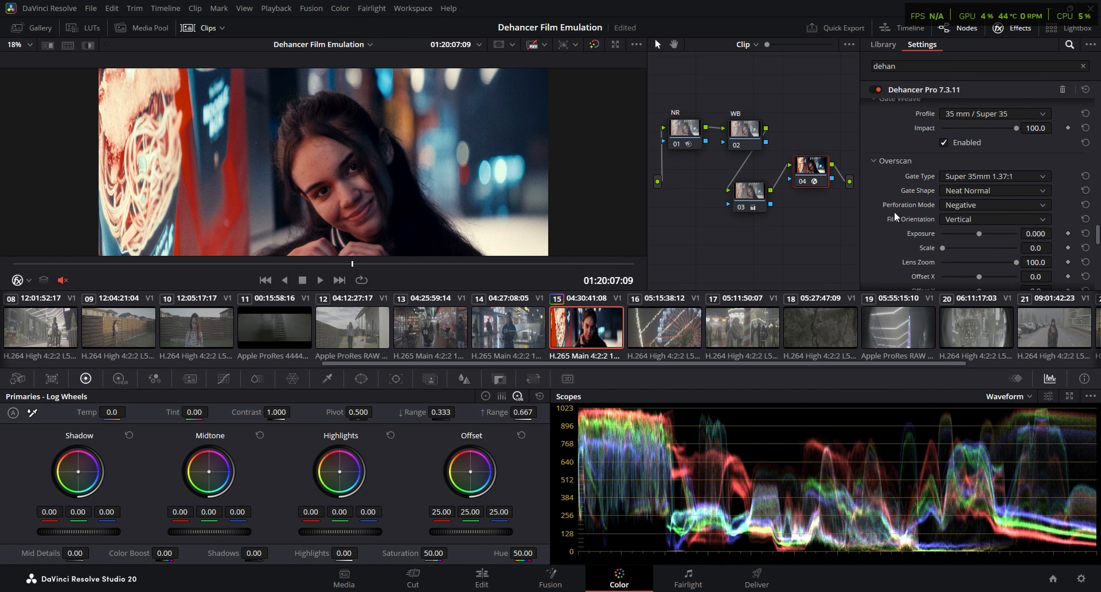
key(ctrl+f)
key(space)
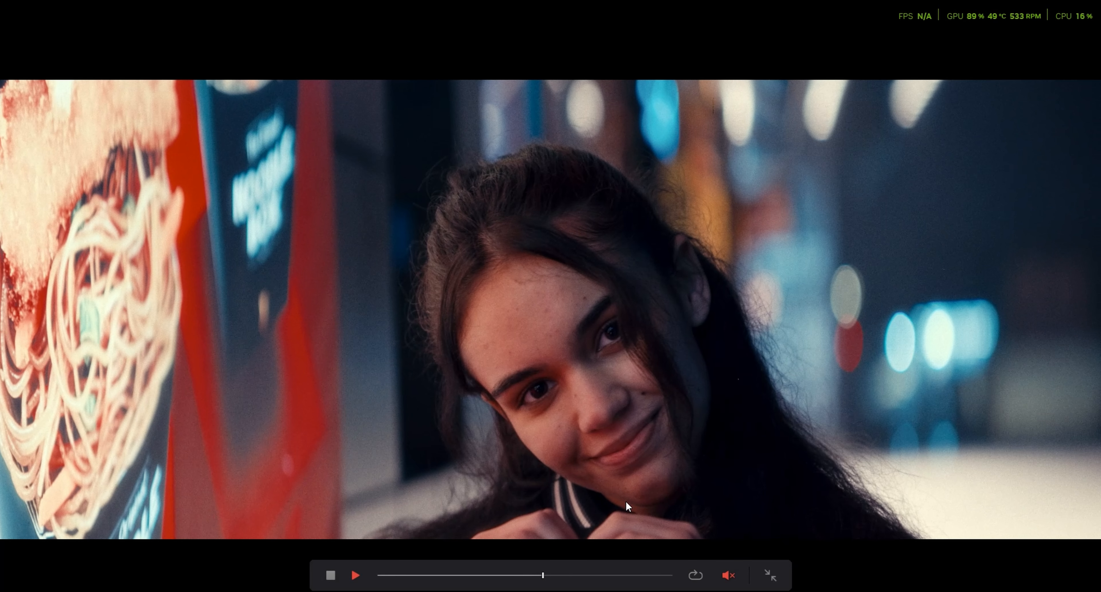
key(space)
Disable the Gate Weave, Film Breath and Film Damage effects in the Dehancer settings
scroll(909, 200, up, 8)
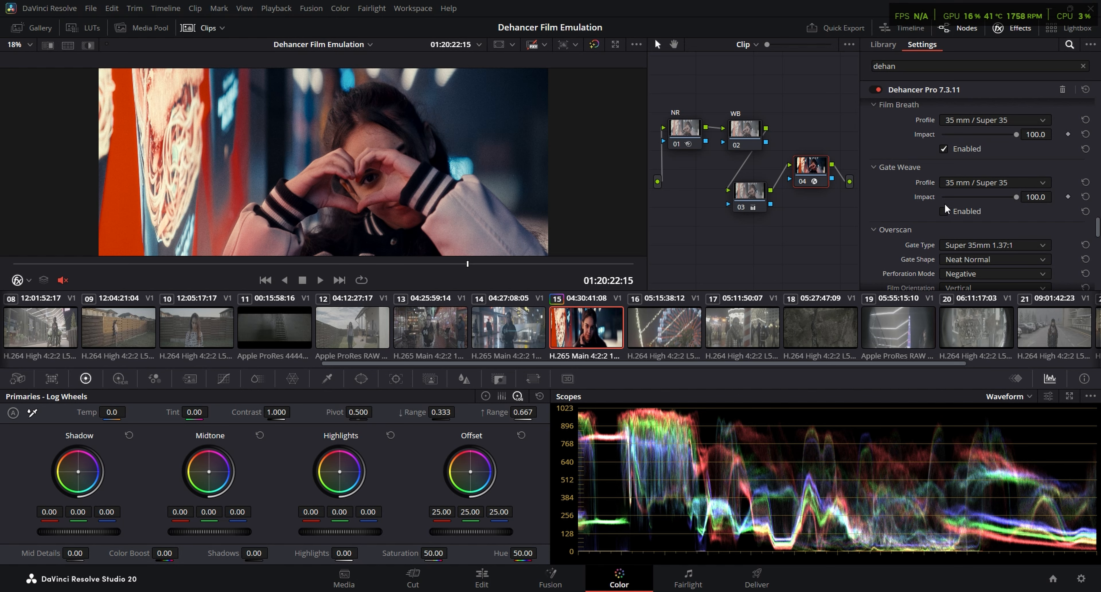
click(944, 211)
click(943, 148)
scroll(914, 161, up, 3)
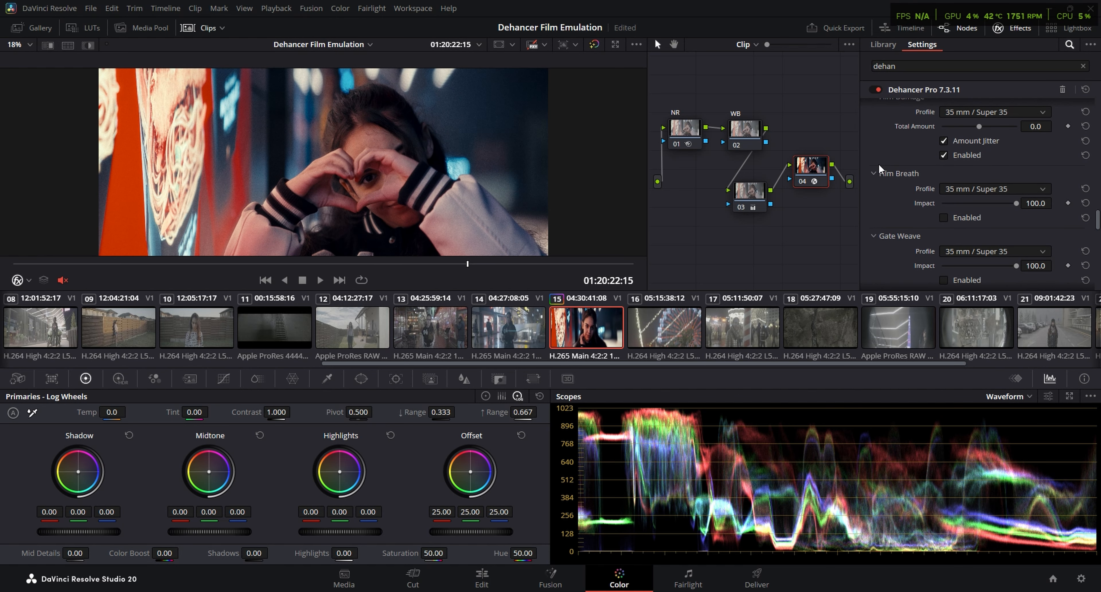
scroll(879, 168, up, 2)
scroll(925, 211, up, 6)
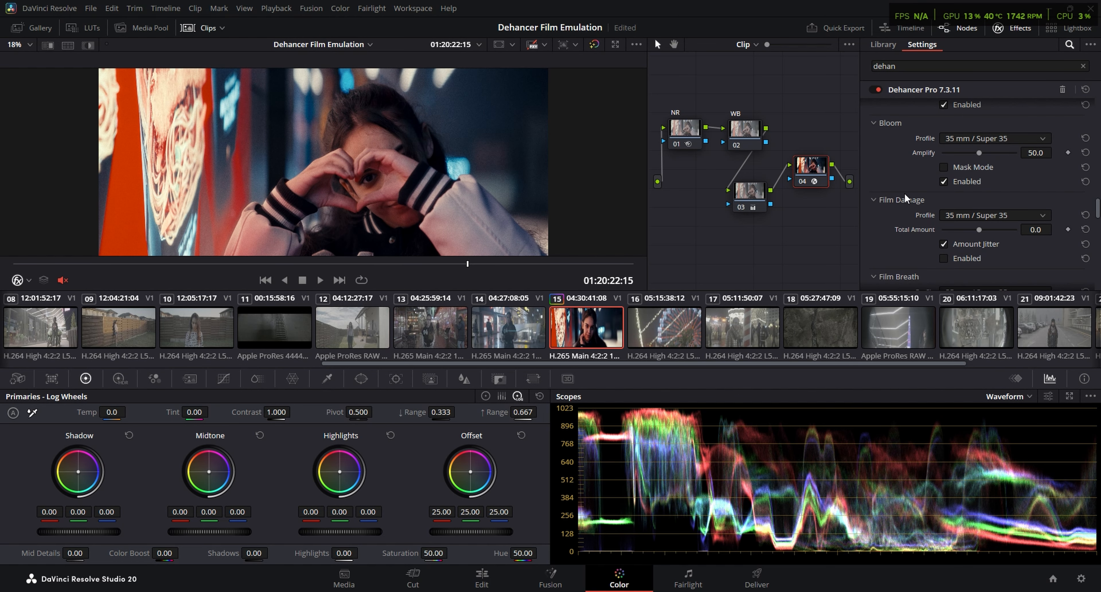
Compare clip 15 with Bloom disabled and enabled, leaving it enabled
scroll(895, 209, up, 2)
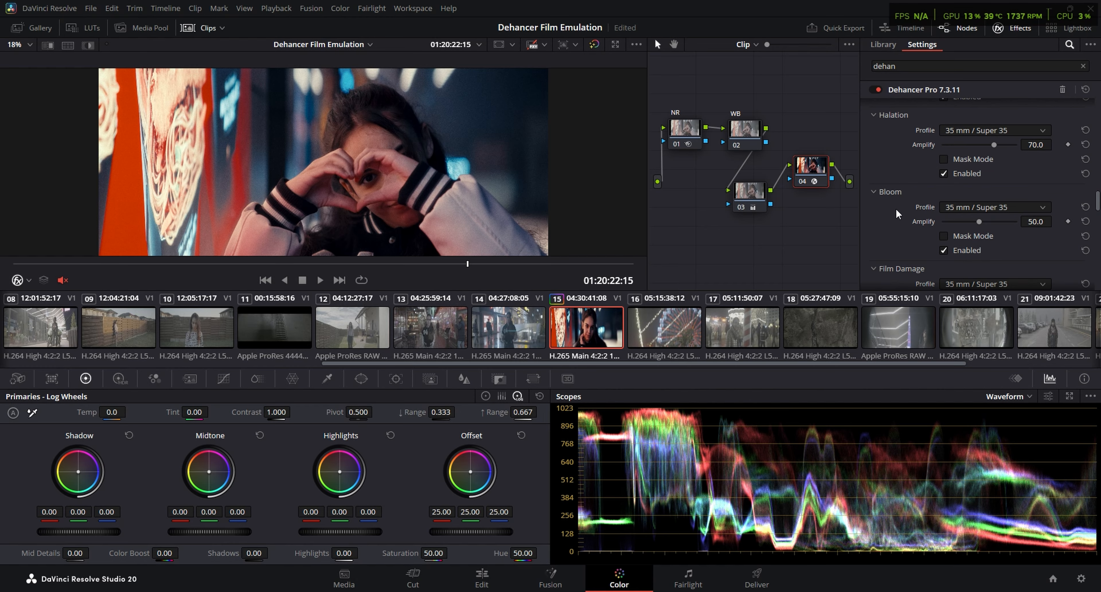
click(944, 250)
click(944, 251)
scroll(898, 222, up, 6)
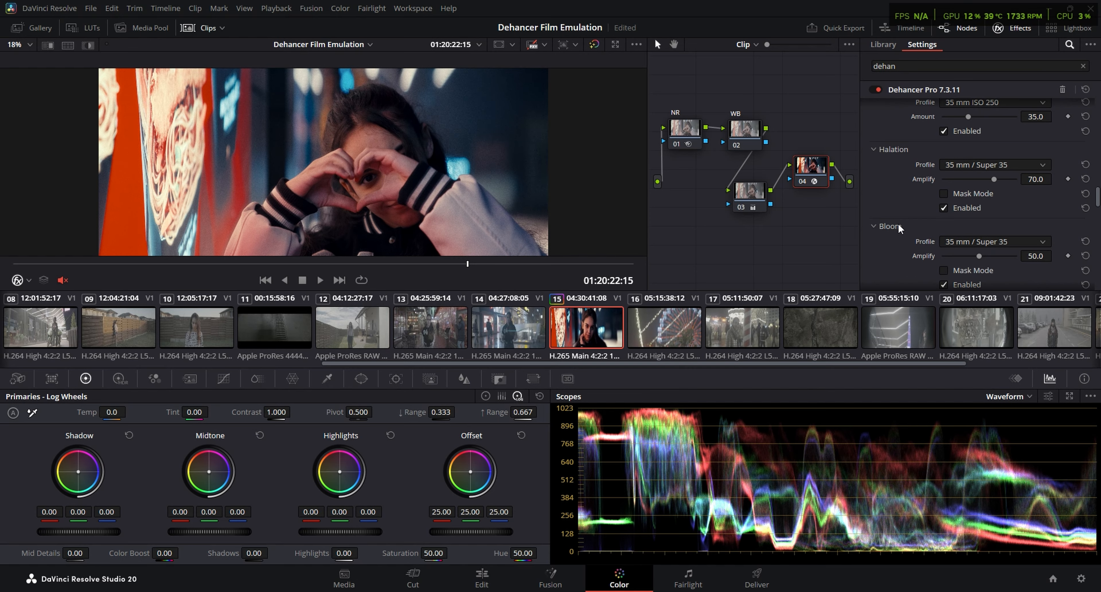
Review the Dehancer settings and play clip 15 in full screen to check the grade
scroll(912, 218, up, 10)
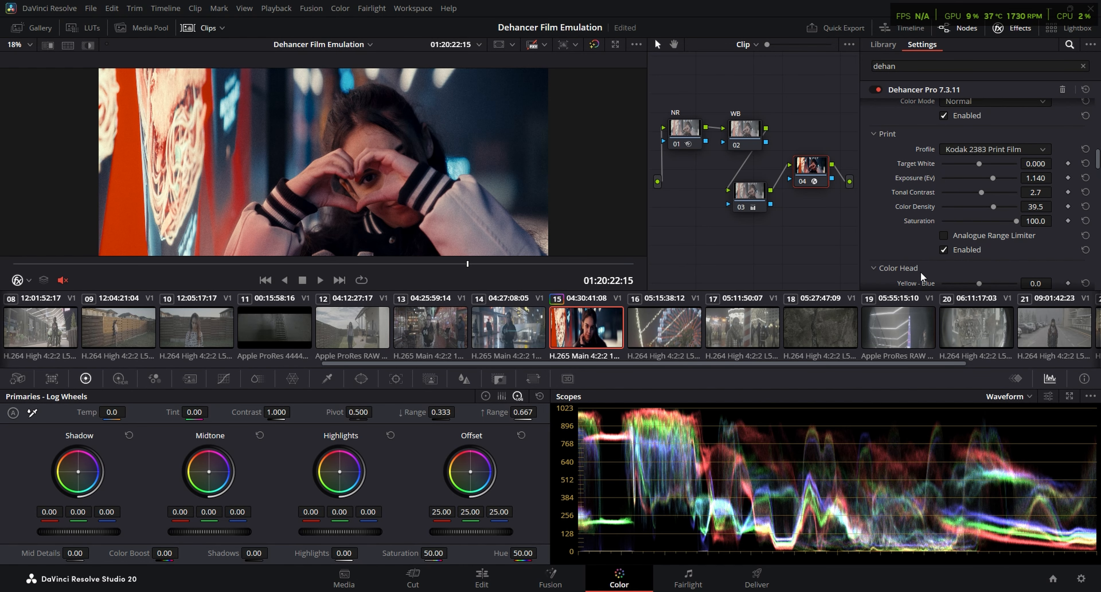
scroll(891, 235, up, 5)
key(p)
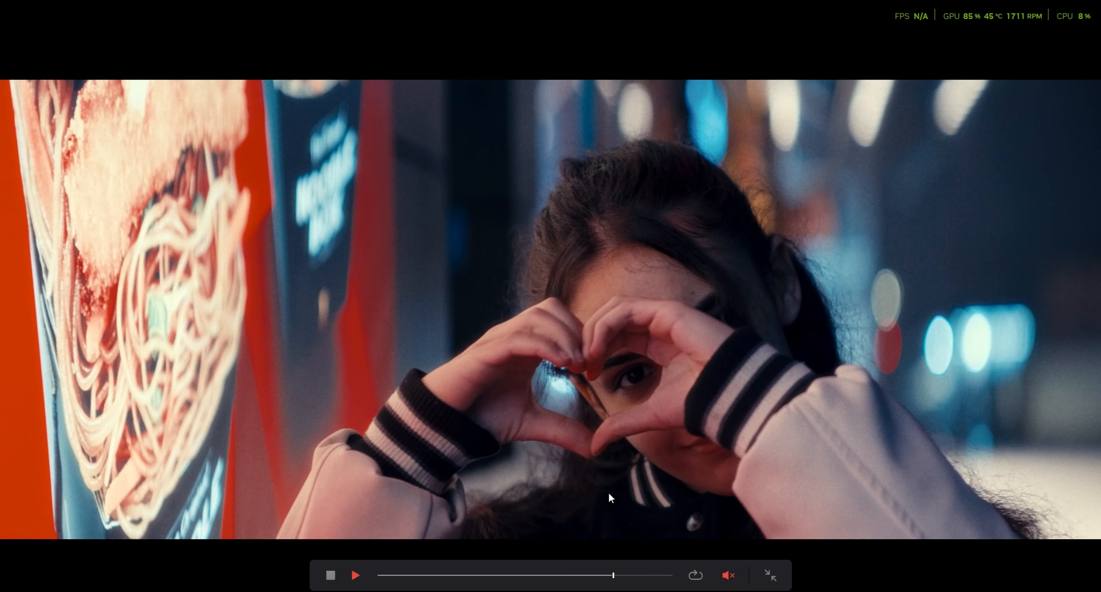
key(space)
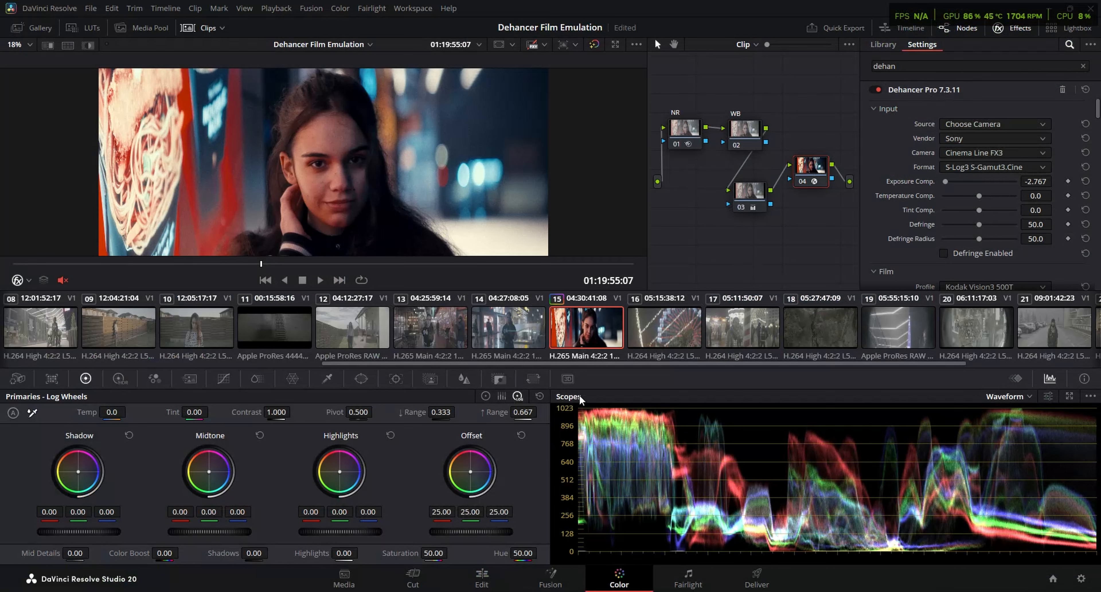
On clip 18, go to about 01:21:47:11, build a chain of three serial nodes and label the first one NR
click(801, 337)
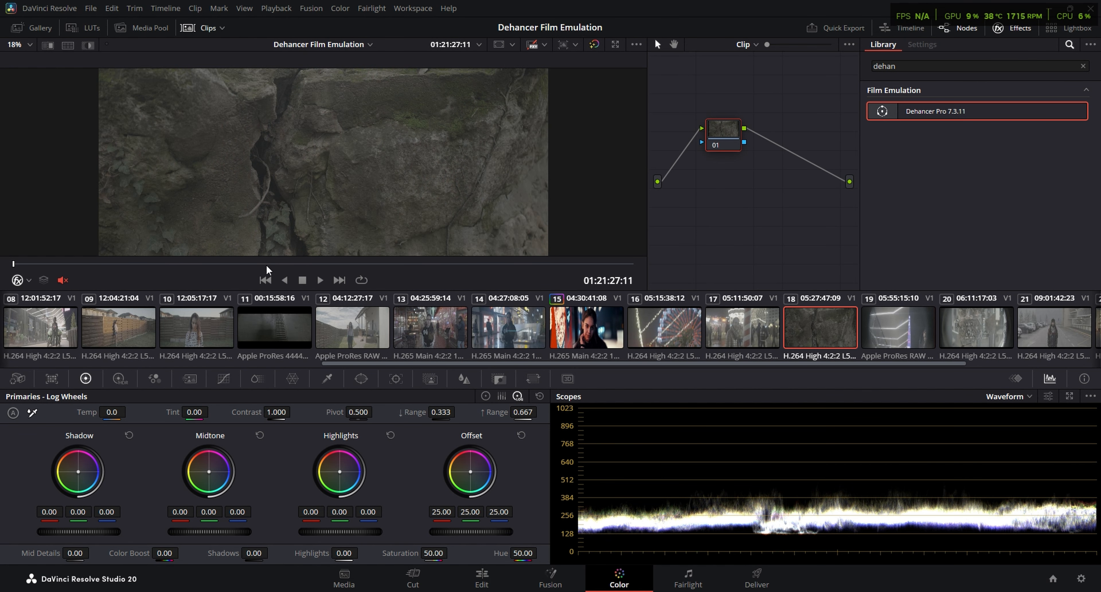
drag(266, 269, 296, 266)
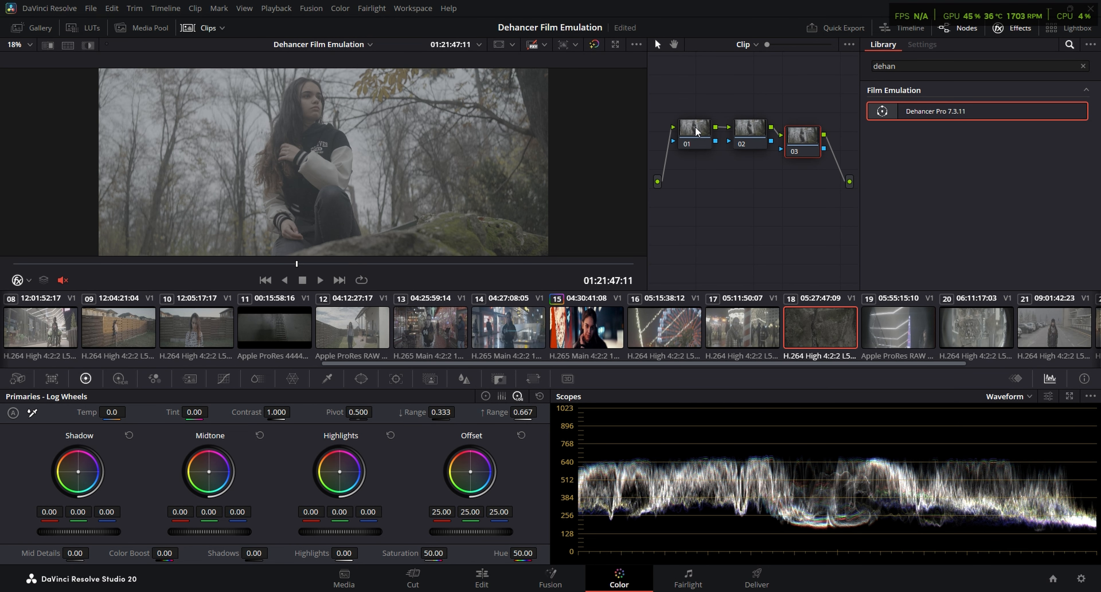
right_click(696, 131)
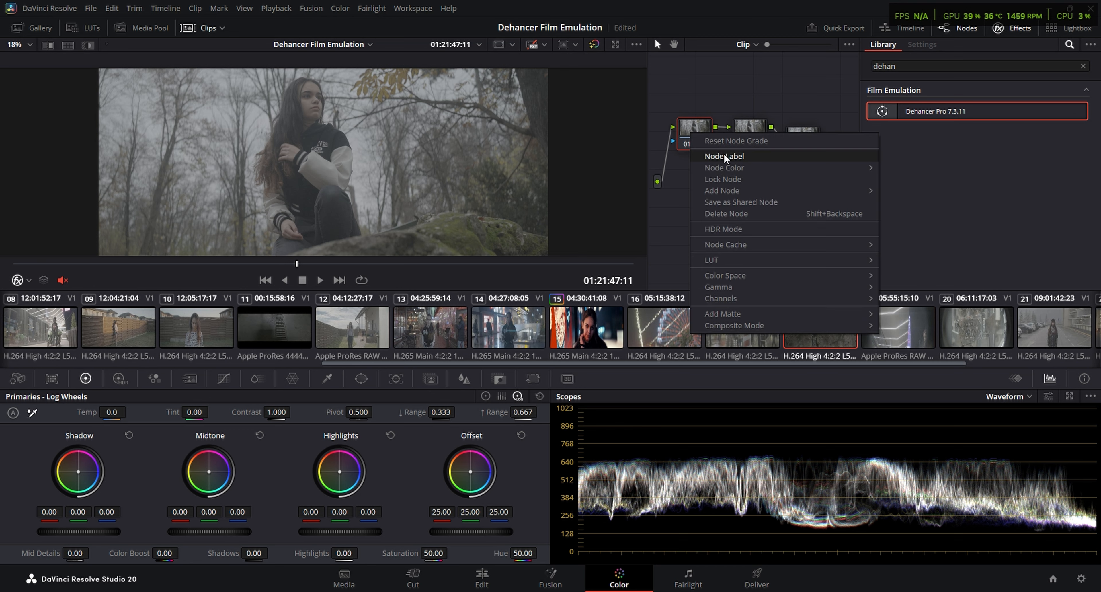
click(725, 158)
text(NR)
Open the options of node 02 on clip 18 for labelling
right_click(758, 128)
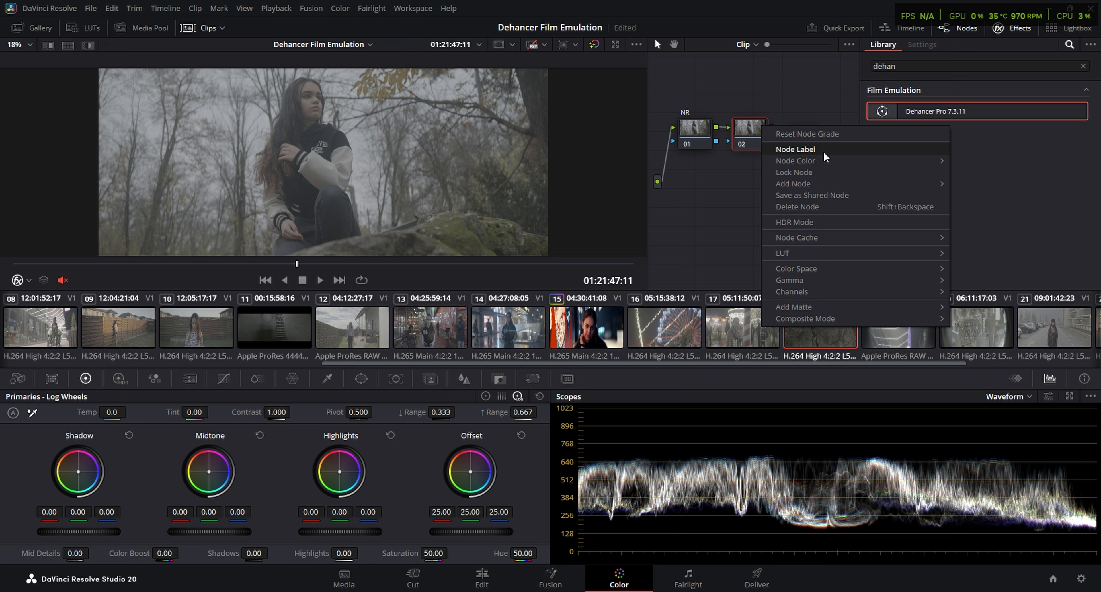
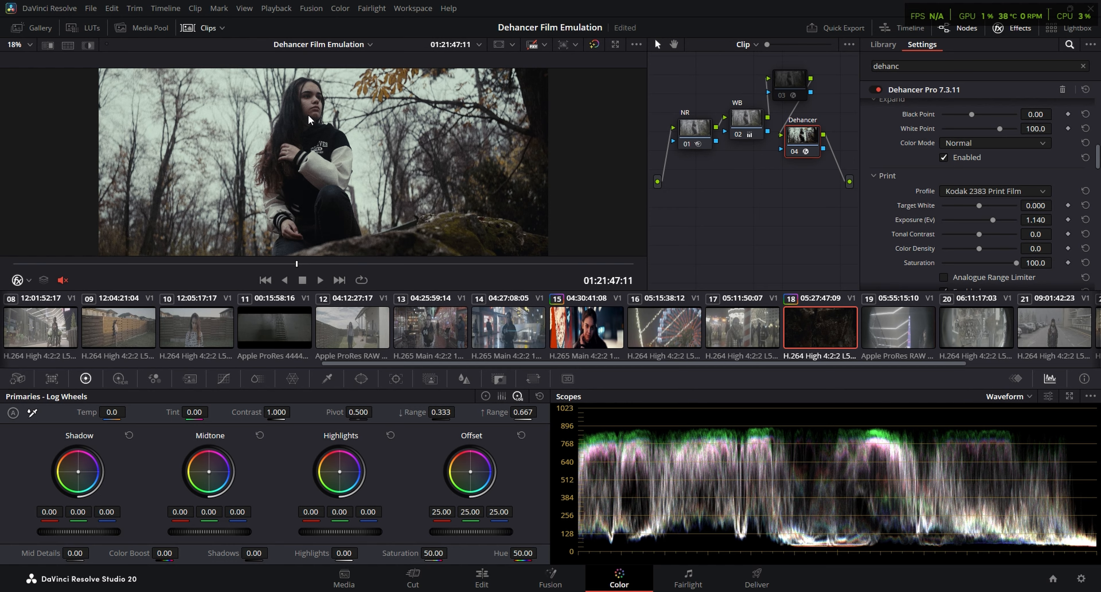
Inspect clip 18 in full screen and magnified around the woman's face to check the Kodak 2383 look
key(ctrl+f)
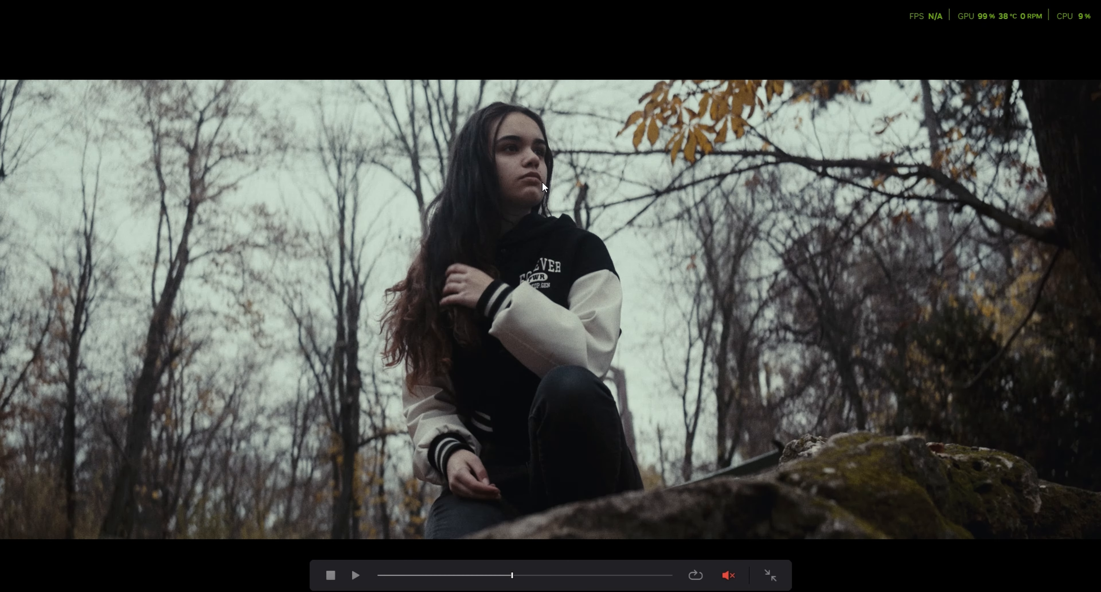
key(ctrl+f)
scroll(334, 99, up, 4)
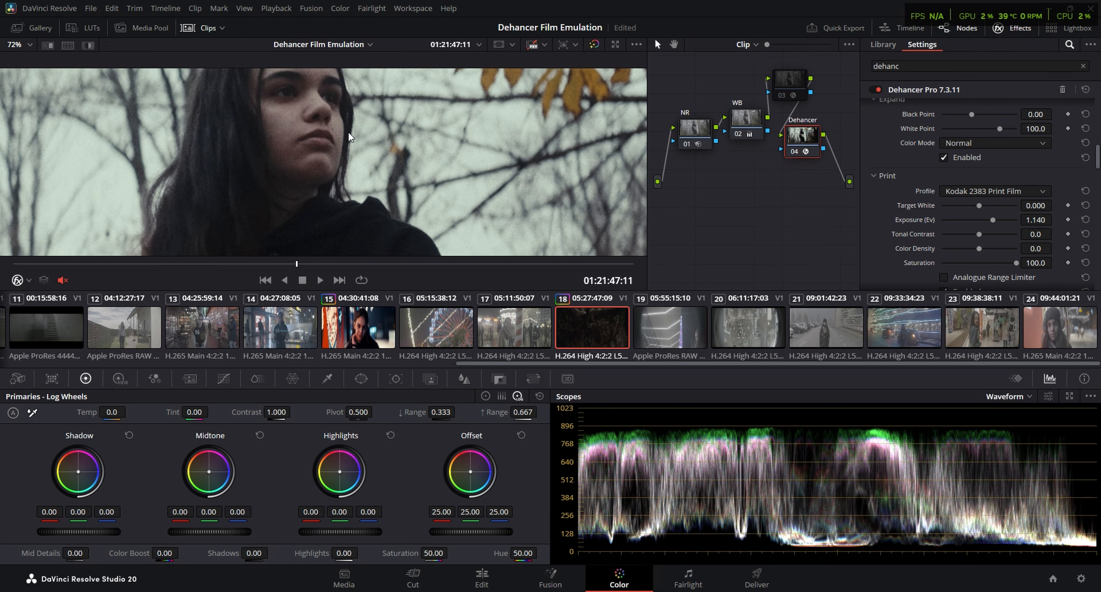
drag(329, 109, 165, 98)
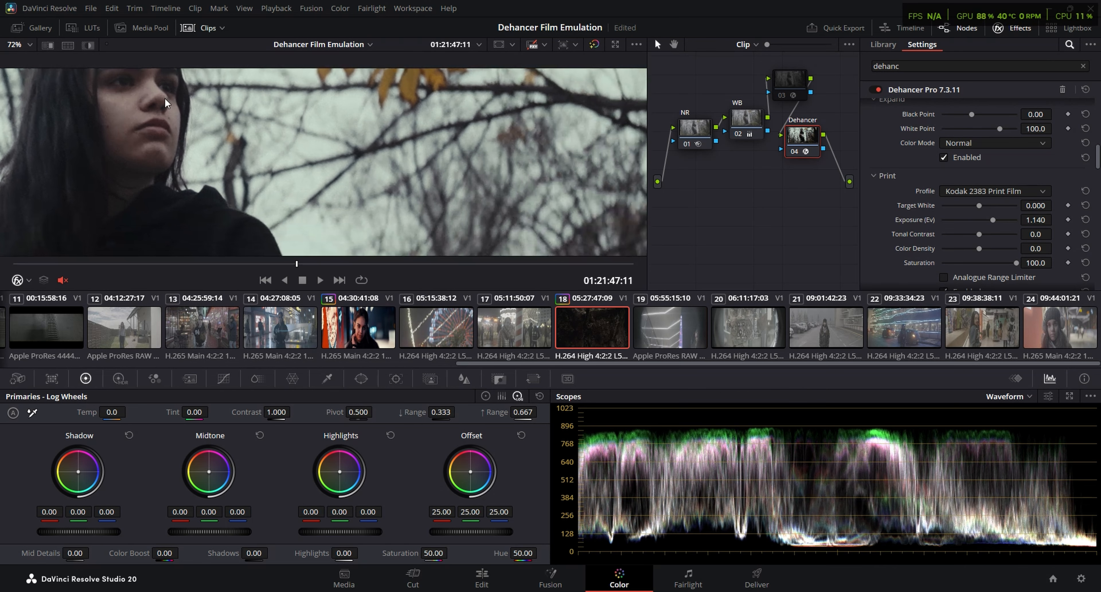
scroll(166, 102, down, 5)
Set Print Color Density to 39.5 and enable Film Developer with Color Boost at 45.7 on the Dehancer node
drag(978, 248, 993, 247)
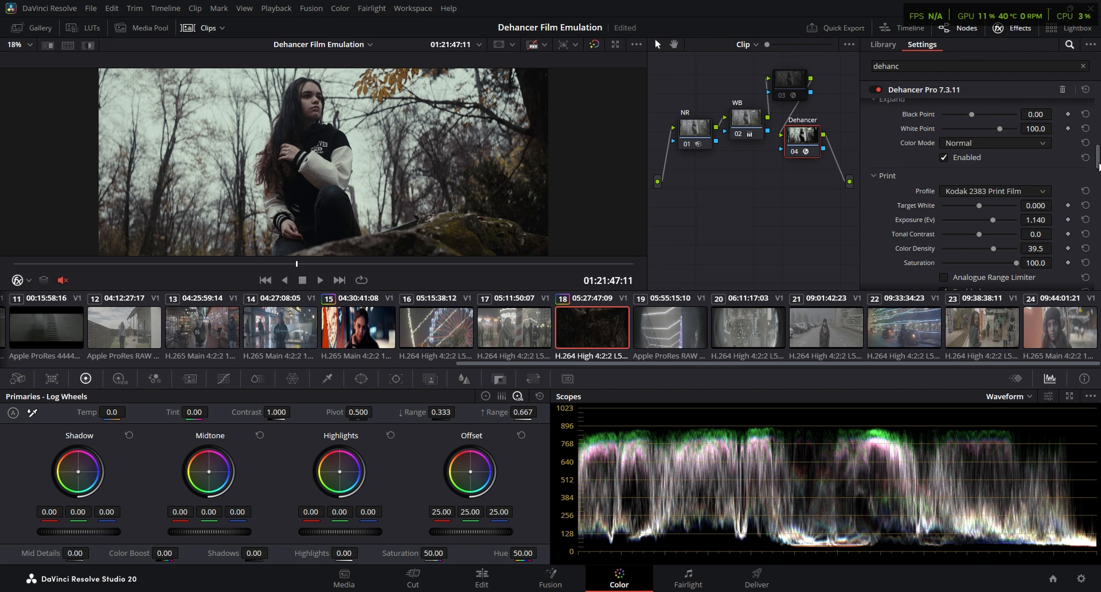
scroll(1095, 201, up, 5)
scroll(982, 193, up, 3)
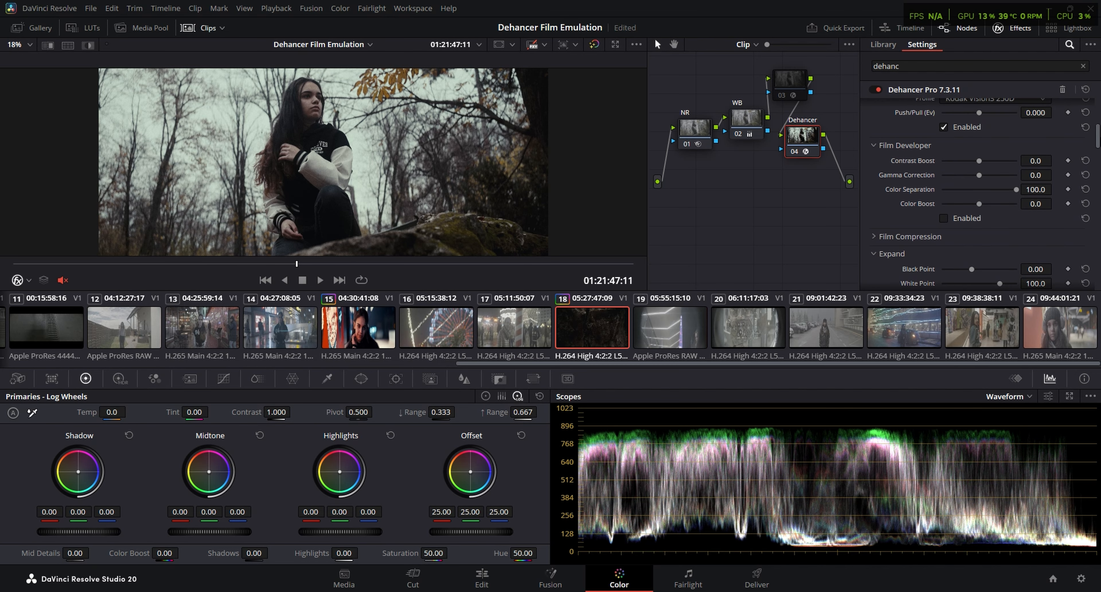
scroll(940, 256, up, 2)
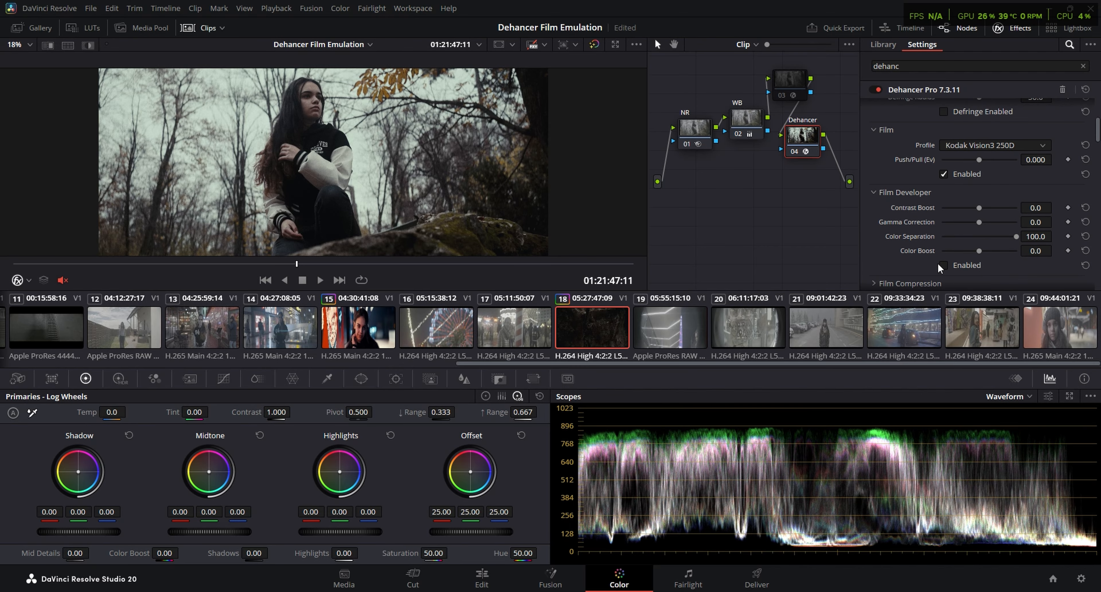
click(944, 265)
drag(979, 251, 1002, 246)
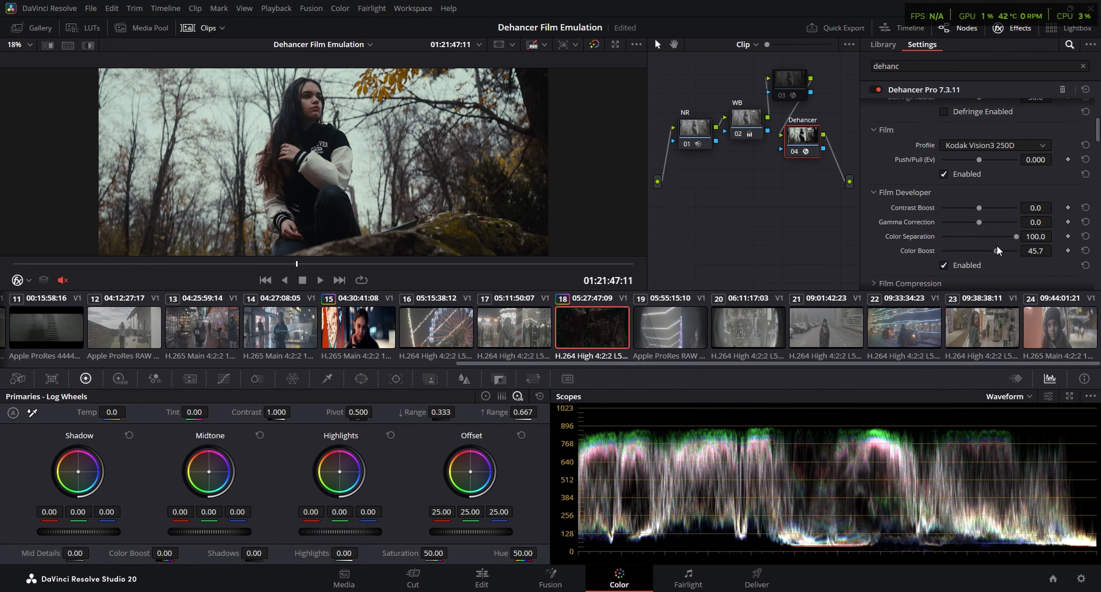
Compare the Dehancer grade with the ungraded clip and node 03's Color Space Transform in full screen, leaving only Dehancer enabled
key(ctrl+f)
key(Escape)
key(ctrl+d)
key(ctrl+d)
key(ctrl+d)
click(787, 81)
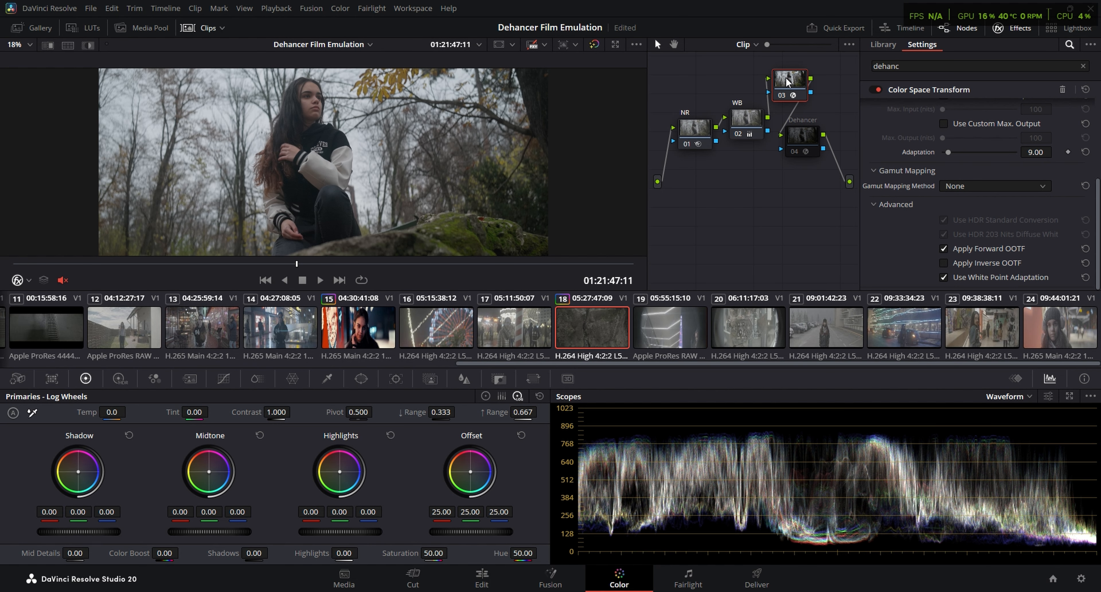
key(ctrl+f)
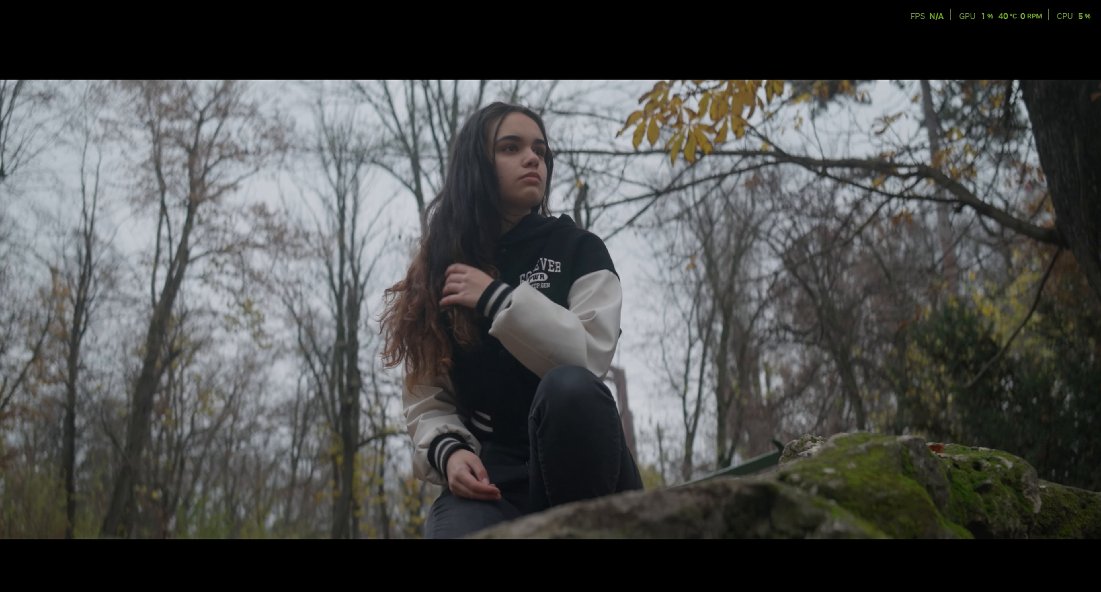
key(ctrl+f)
click(804, 137)
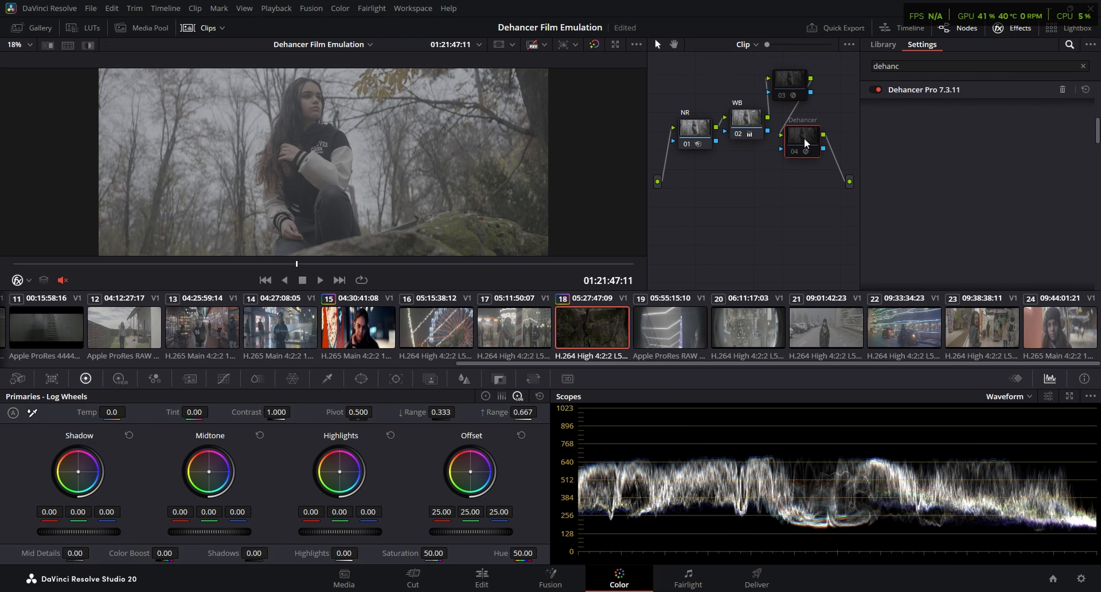
key(ctrl+f)
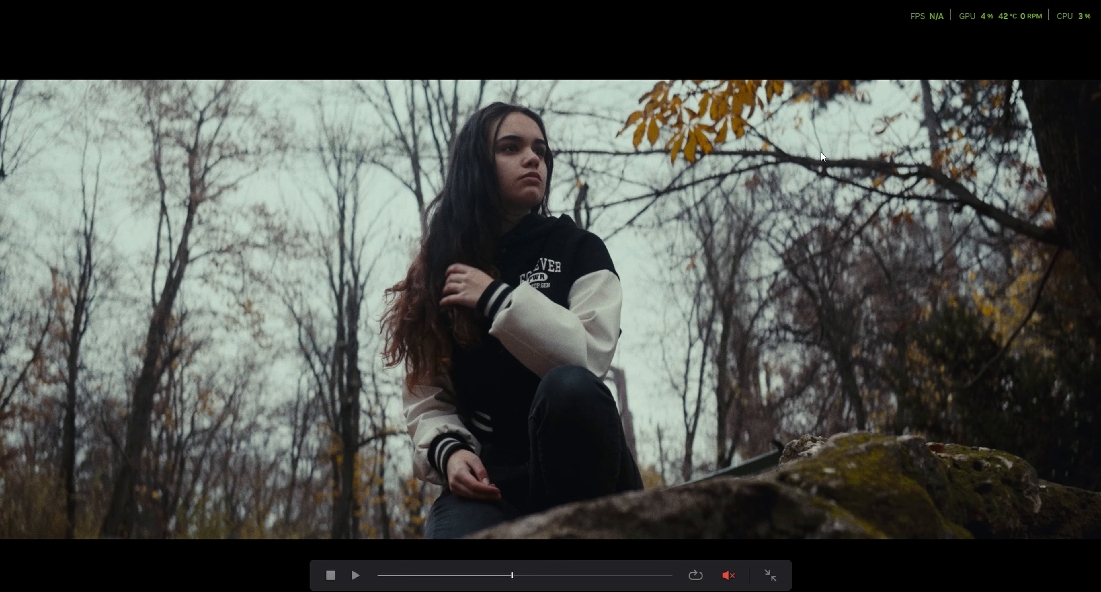
key(ctrl+f)
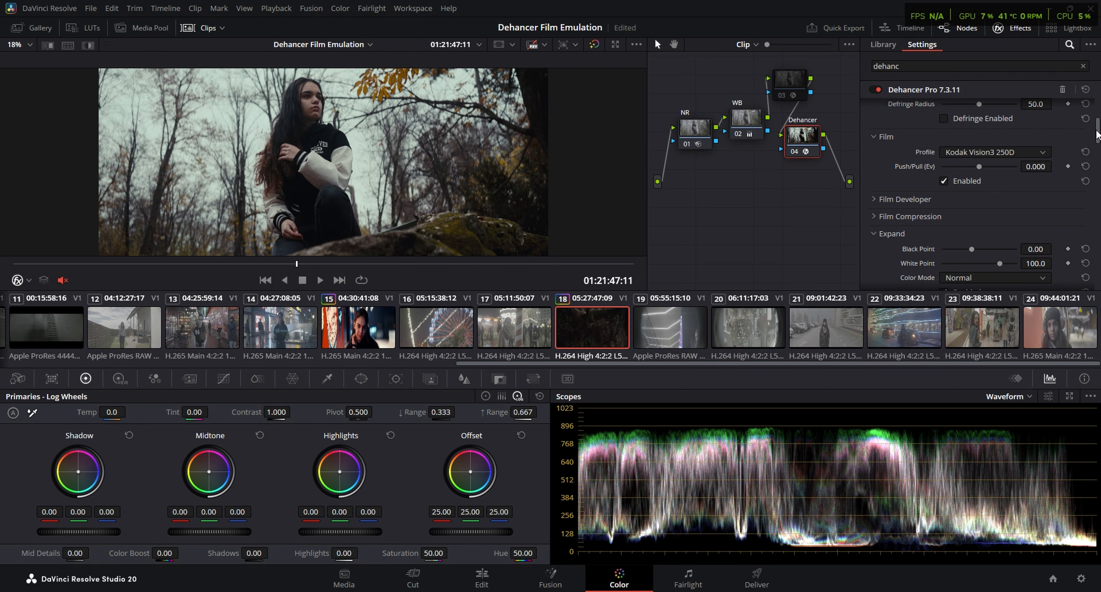
Set the Dehancer input Temperature Comp. to 17.8 and check the color balance on the Vectorscope
drag(1097, 138, 1097, 99)
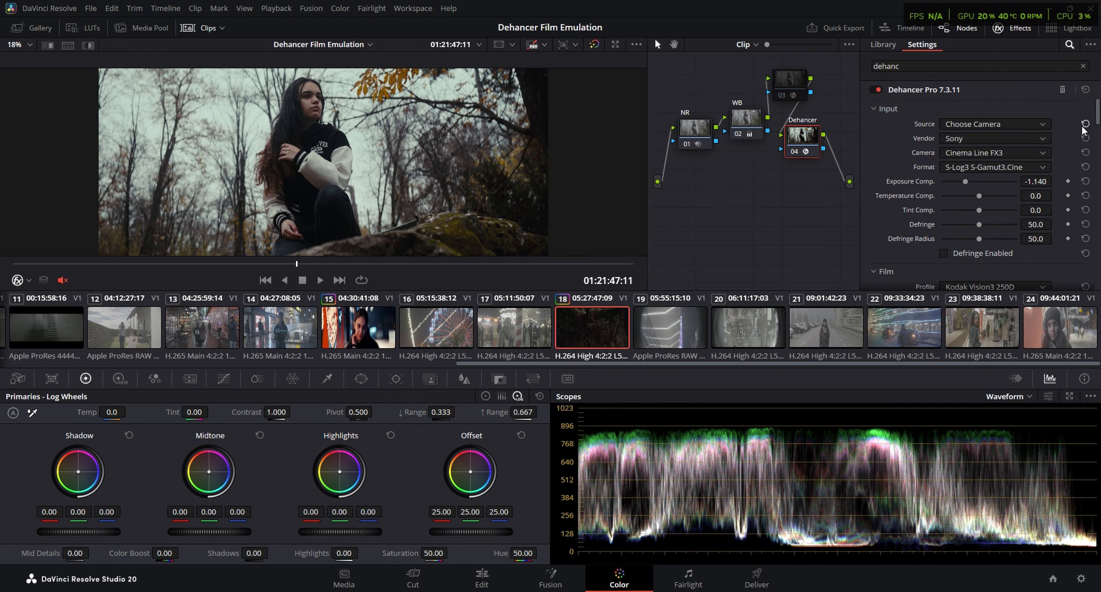
drag(979, 196, 986, 192)
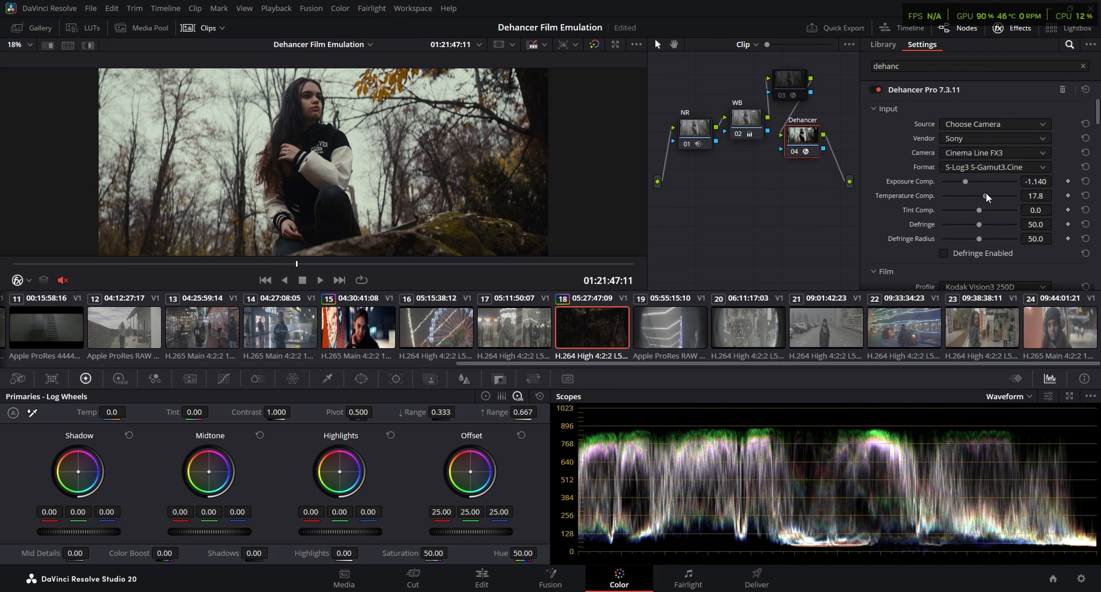
click(1008, 396)
click(1022, 434)
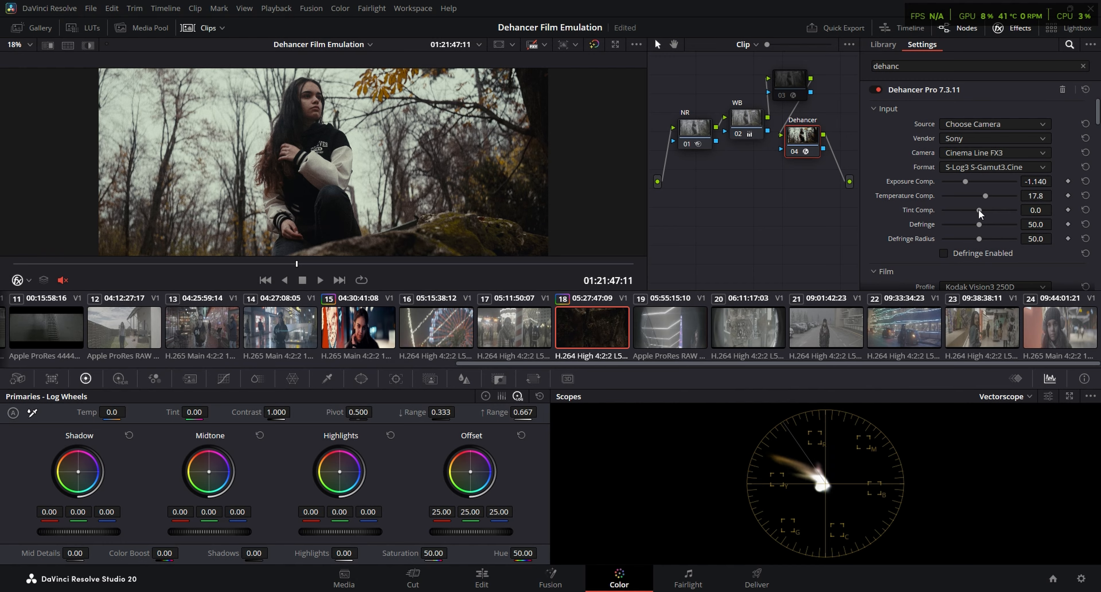
Set Expand's Black Point to 1.71 and White Point to 86.5 with the Waveform as reference, and check the image in full screen
drag(1098, 110, 1097, 135)
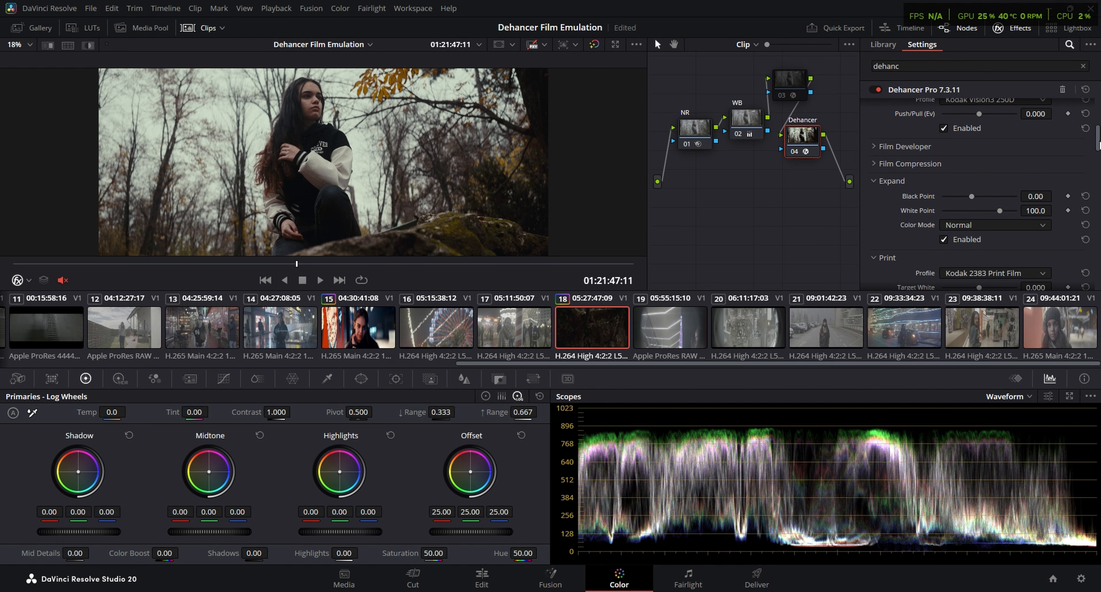
drag(1097, 137, 1097, 145)
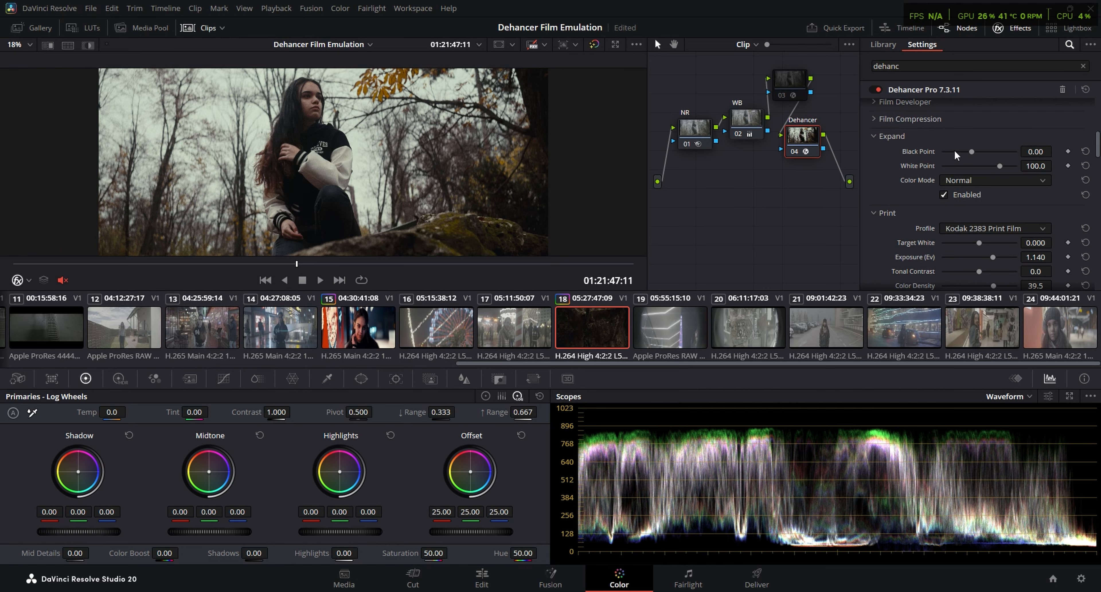
drag(970, 151, 988, 165)
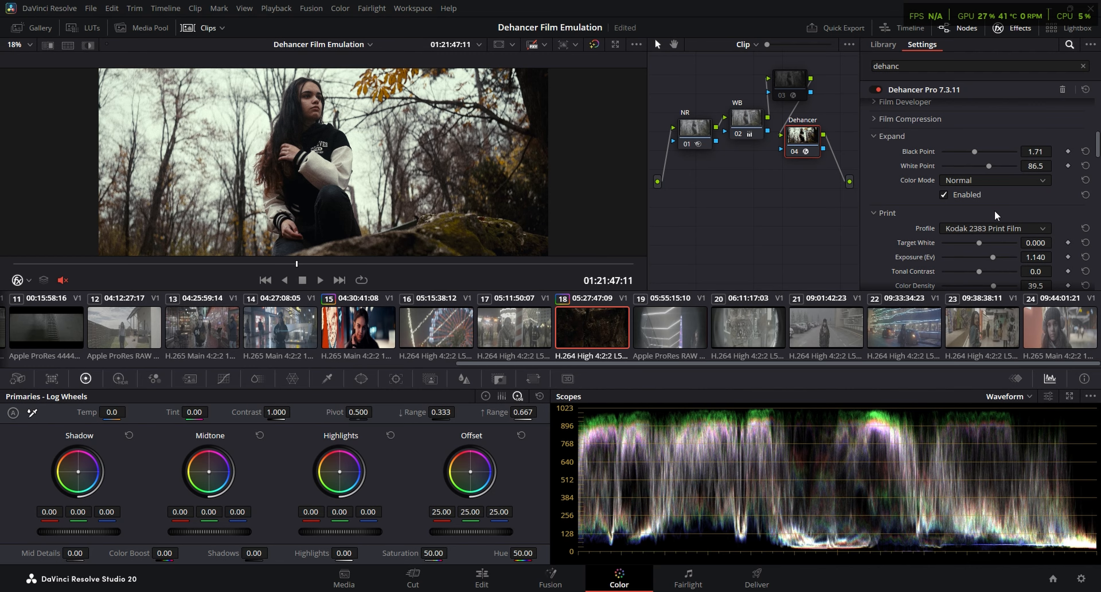
mouse_move(993, 165)
mouse_down()
mouse_move(1010, 167)
mouse_move(987, 165)
mouse_move(1003, 167)
mouse_move(989, 156)
mouse_up()
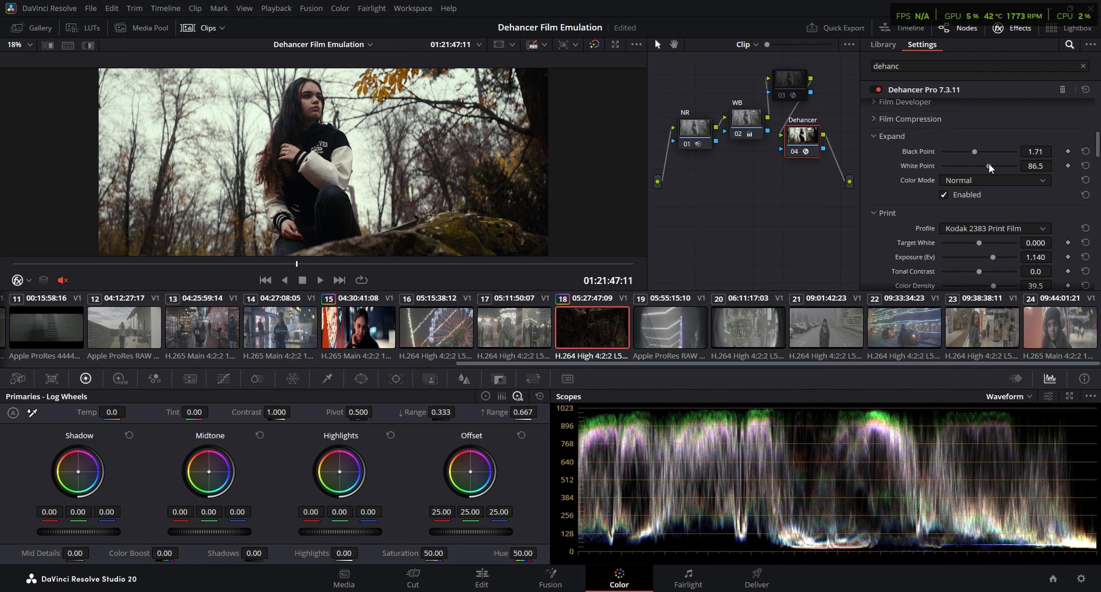
key(ctrl+f)
key(Escape)
Set the input Exposure Comp. to -1.558 and Temperature Comp. to 17.8 on the Dehancer node
scroll(1096, 147, up, 5)
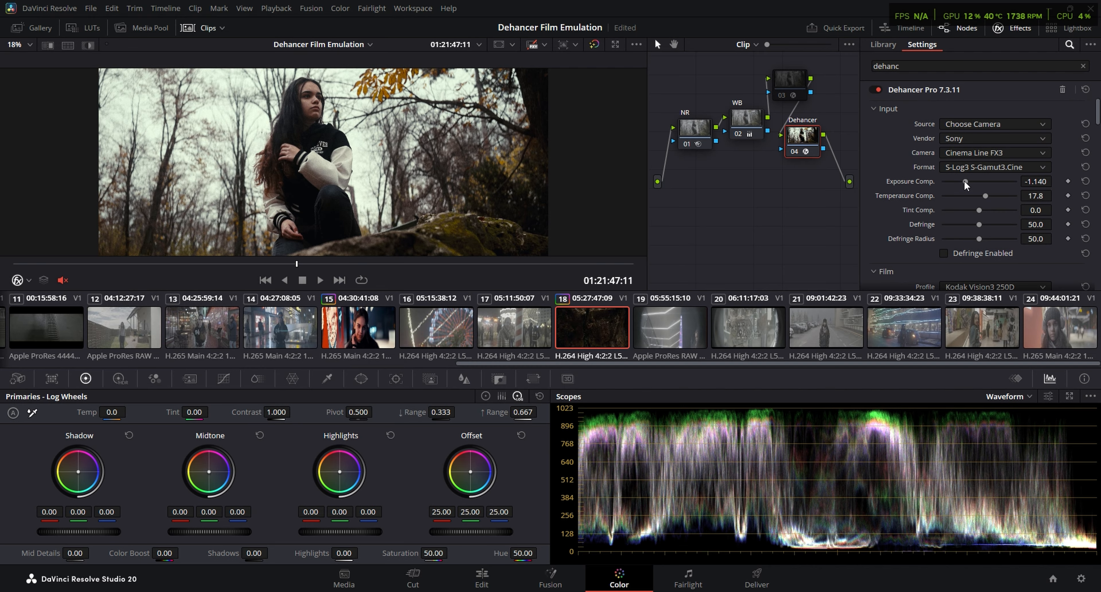
drag(964, 181, 961, 182)
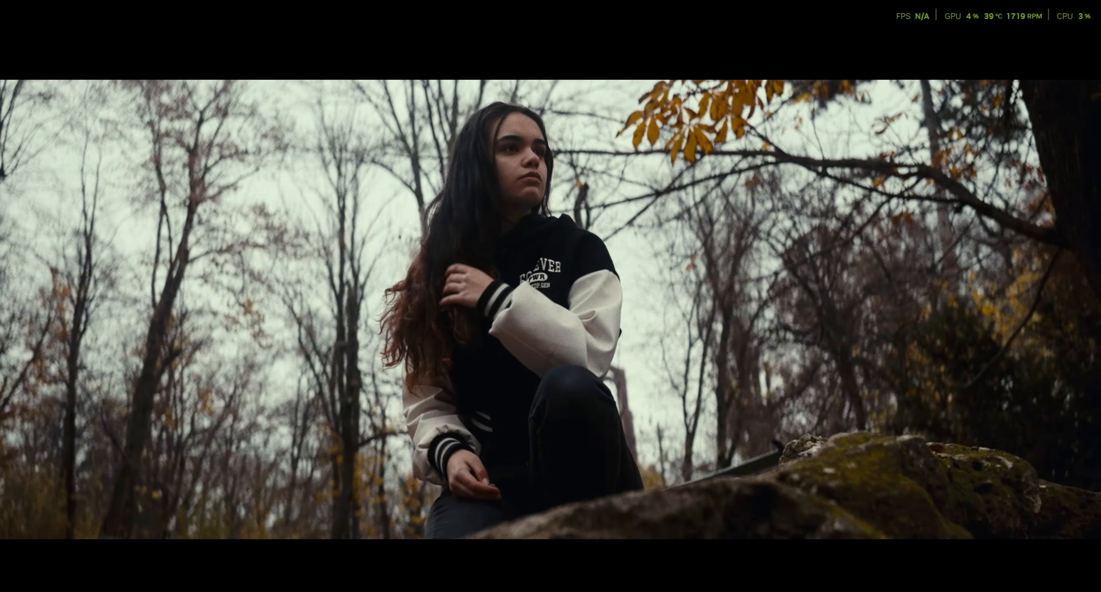
drag(962, 181, 960, 181)
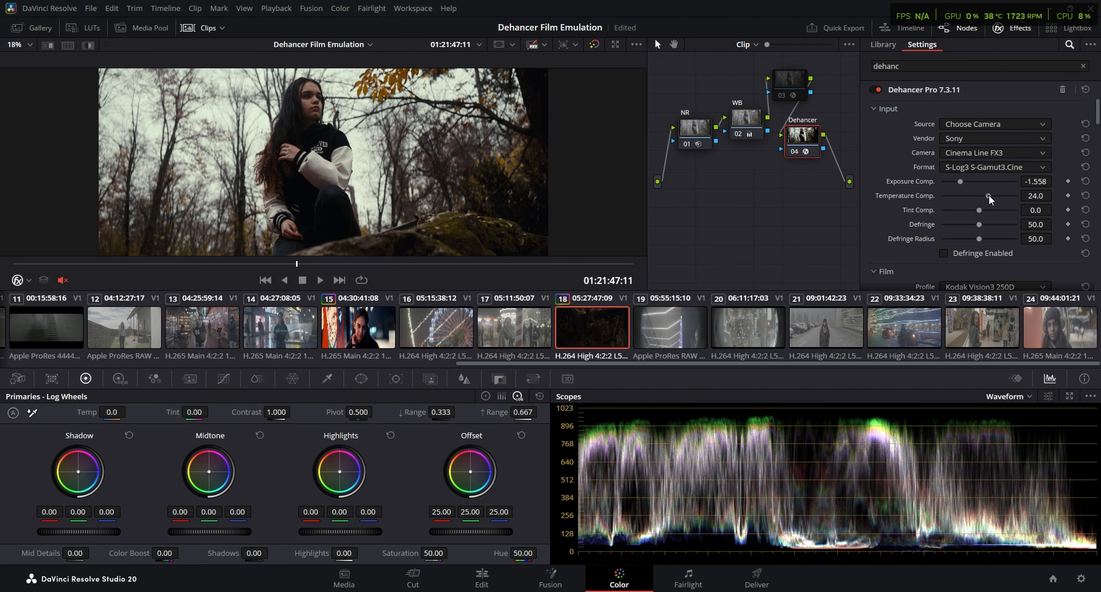
drag(986, 195, 985, 196)
Raise the Color Density of the Kodak 2383 print to 51.9
scroll(904, 229, down, 3)
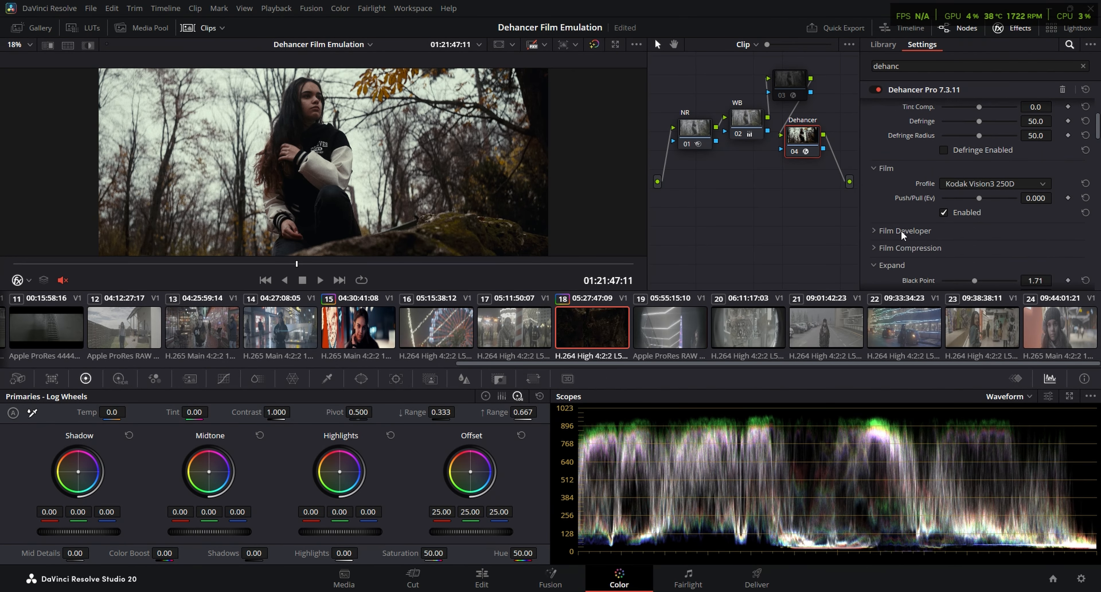
scroll(903, 233, down, 1)
scroll(901, 232, down, 1)
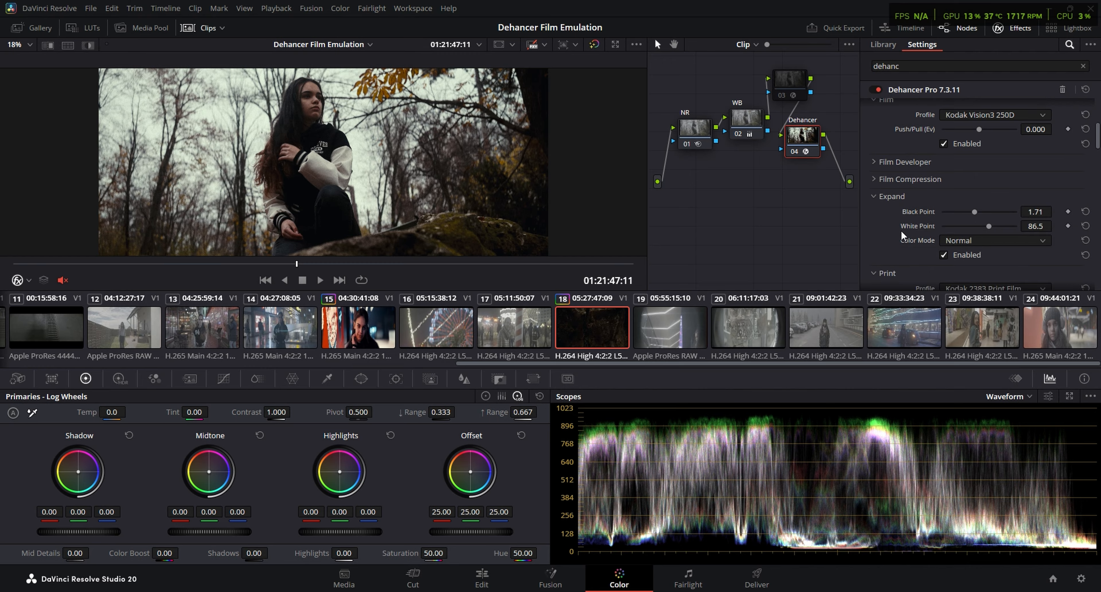
scroll(896, 190, down, 3)
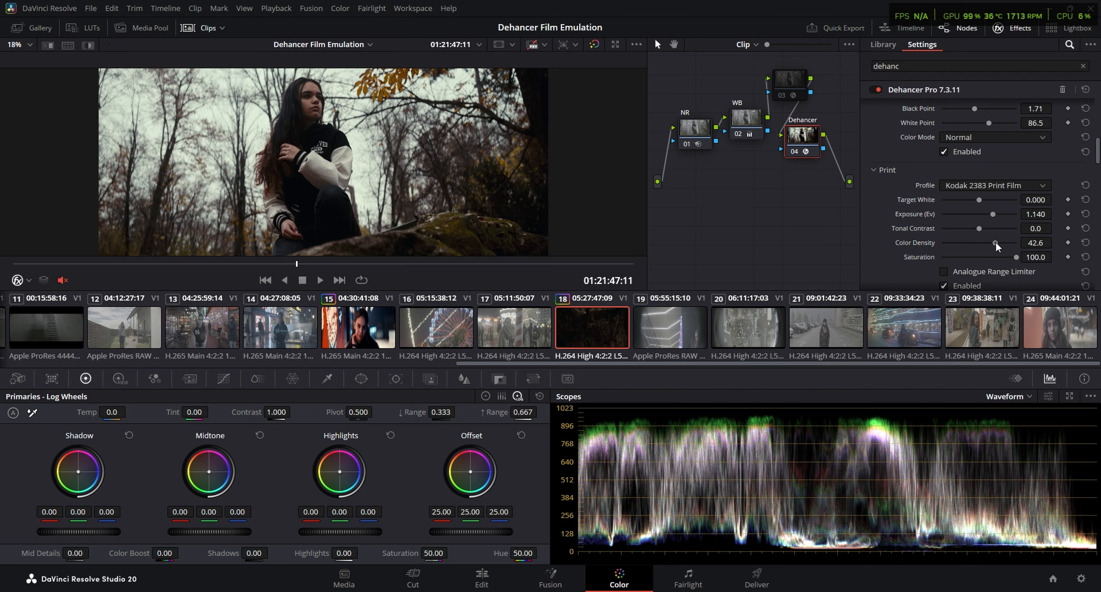
drag(995, 243, 998, 243)
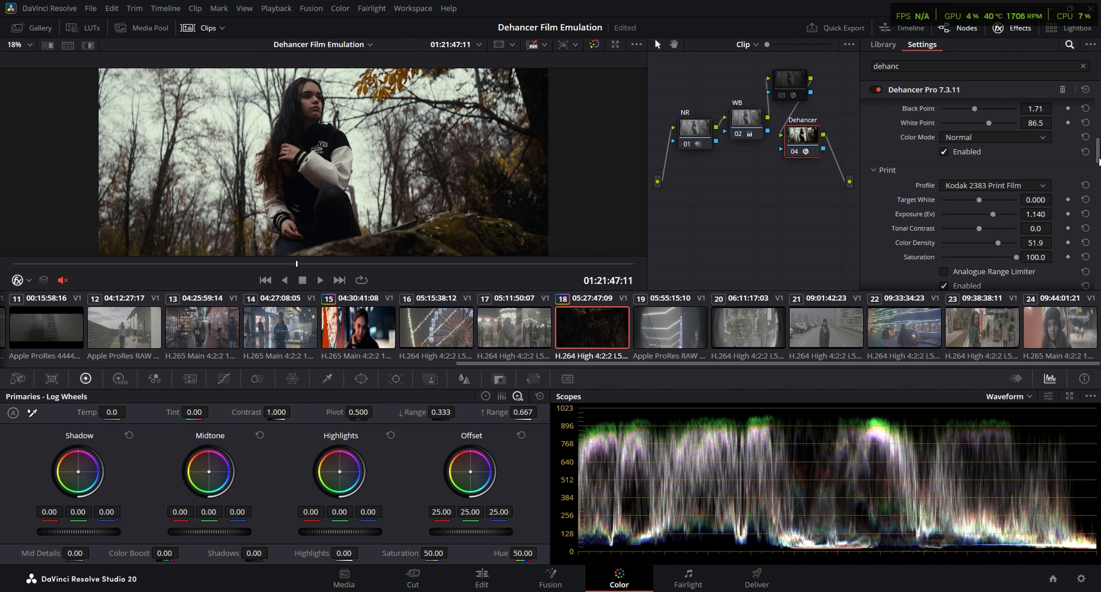
Raise Film Developer's Color Boost to 50.4
drag(1099, 158, 1100, 128)
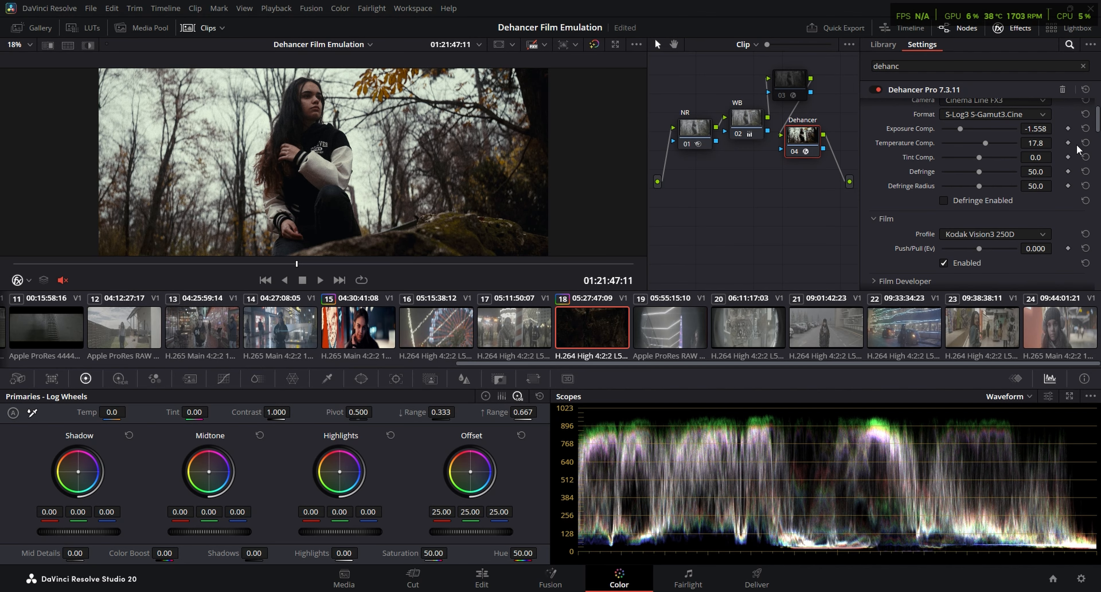
scroll(904, 241, down, 3)
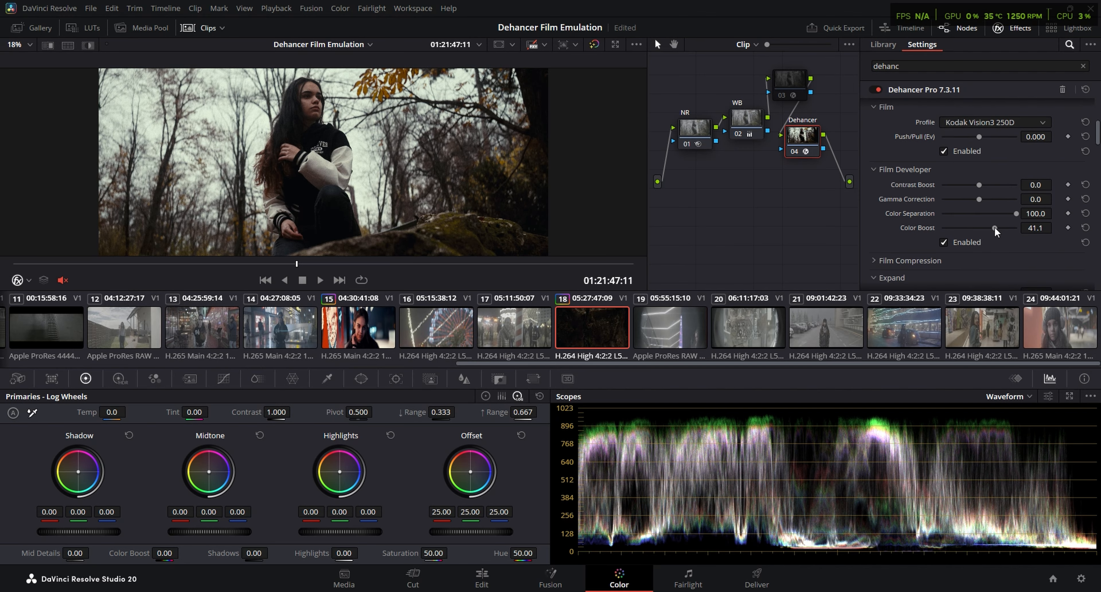
drag(995, 231, 998, 231)
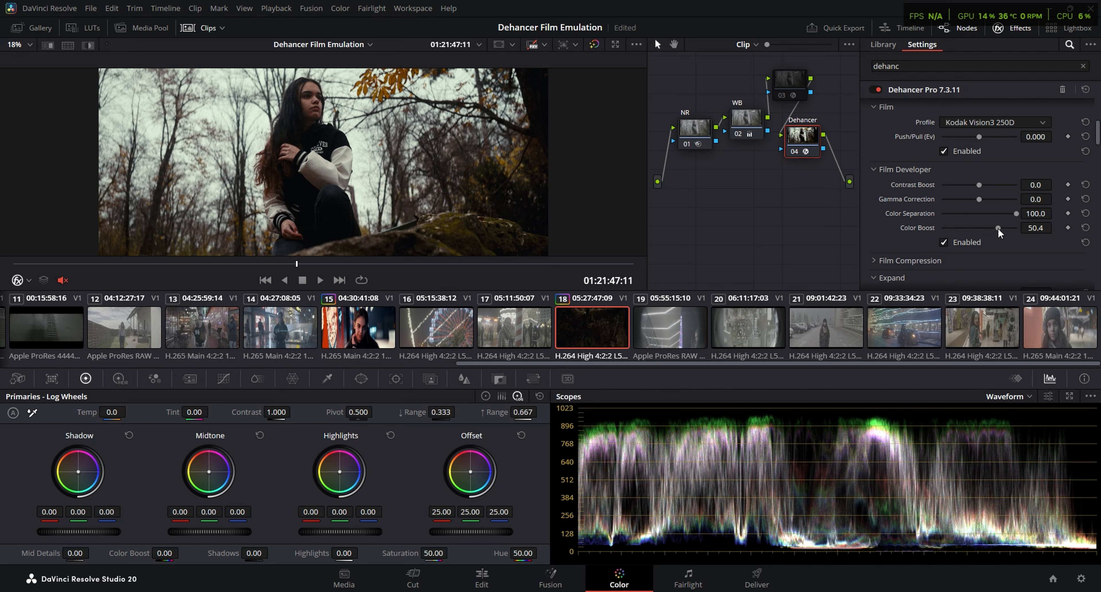
Play clip 18 in full screen to review the grade and go to about 01:21:54:21
key(ctrl+f)
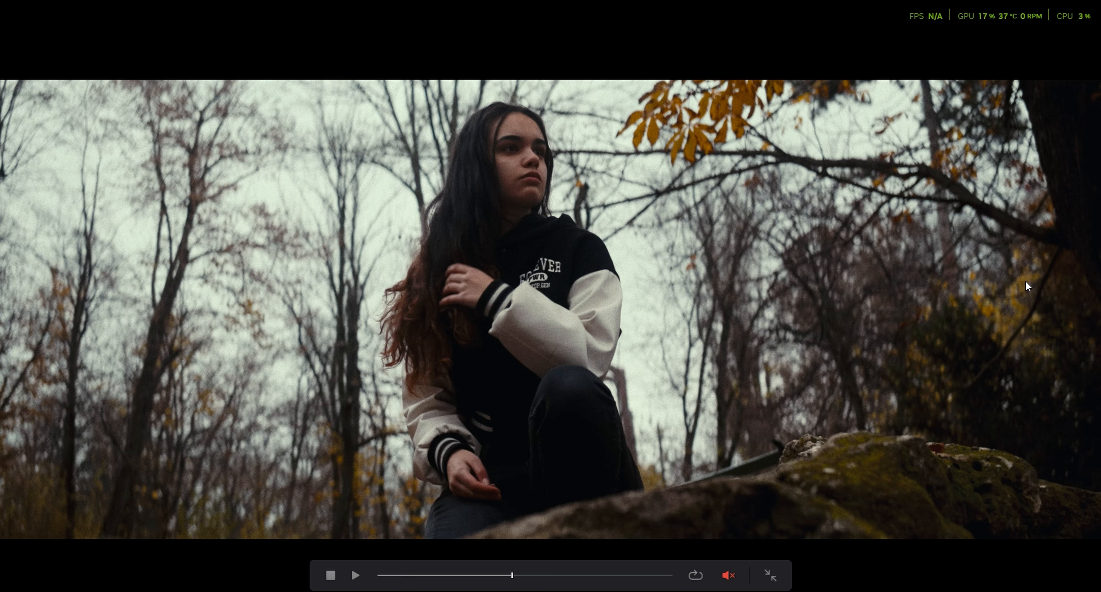
key(space)
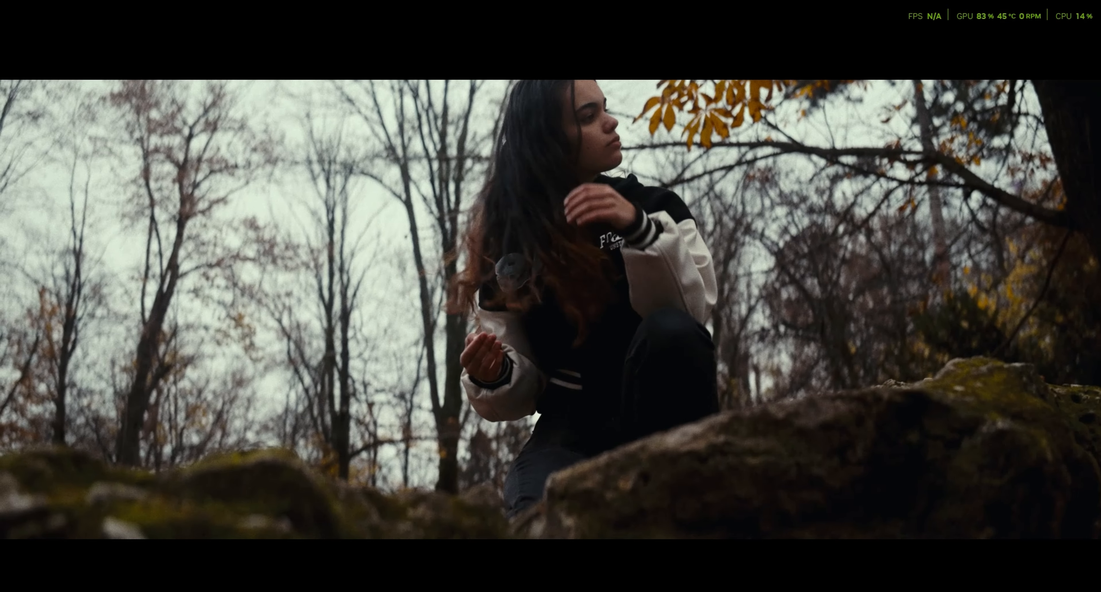
key(Escape)
drag(337, 262, 401, 264)
Enable Halation on the Dehancer node and review the Film Grain and Bloom settings
scroll(896, 223, down, 10)
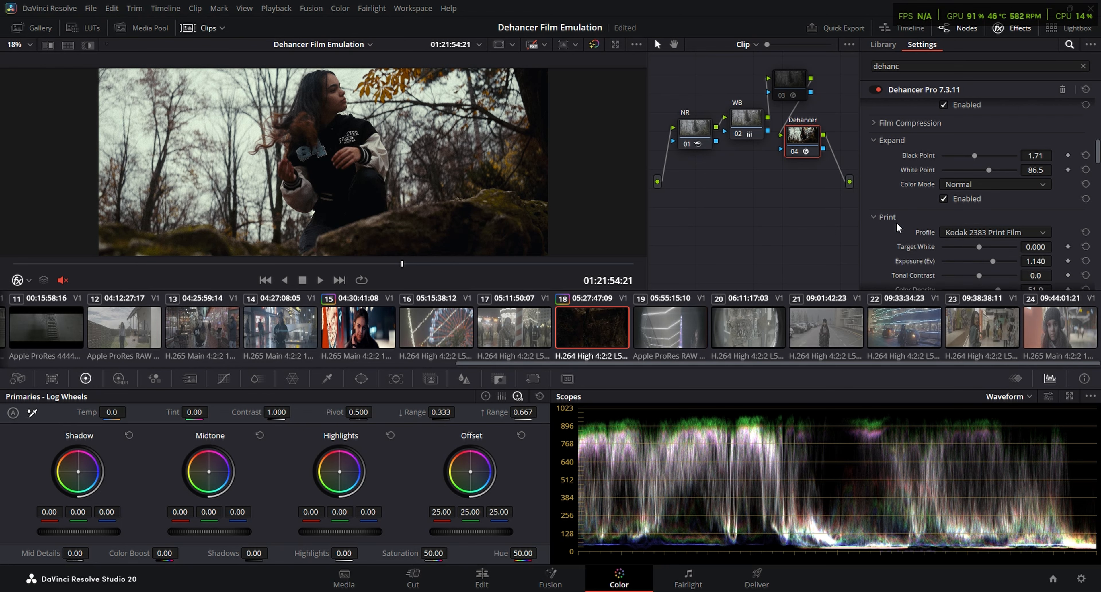
scroll(898, 223, down, 2)
click(944, 215)
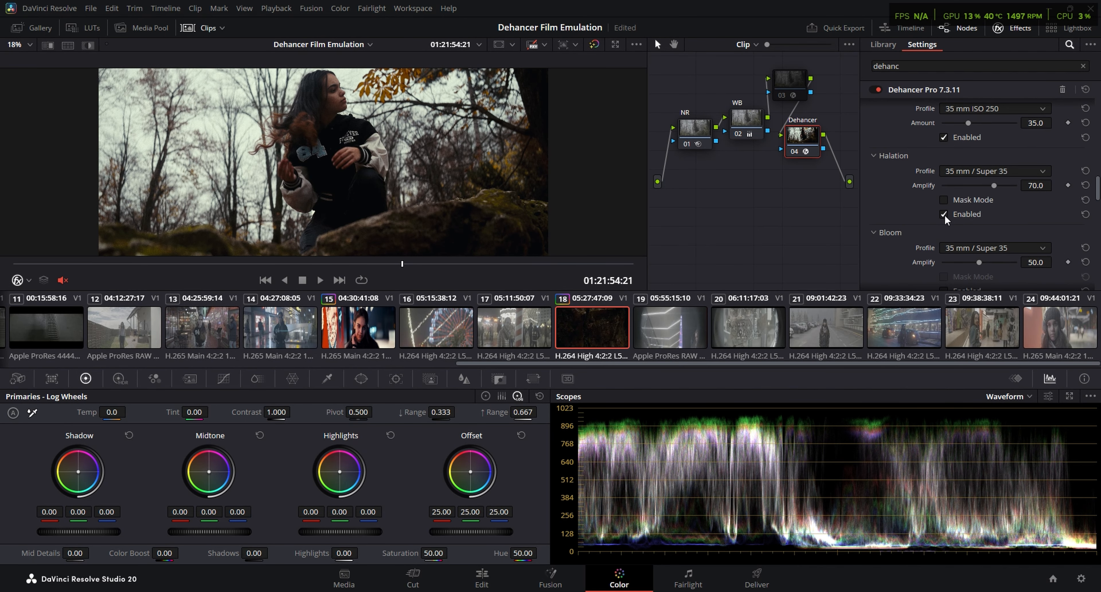
scroll(880, 193, up, 1)
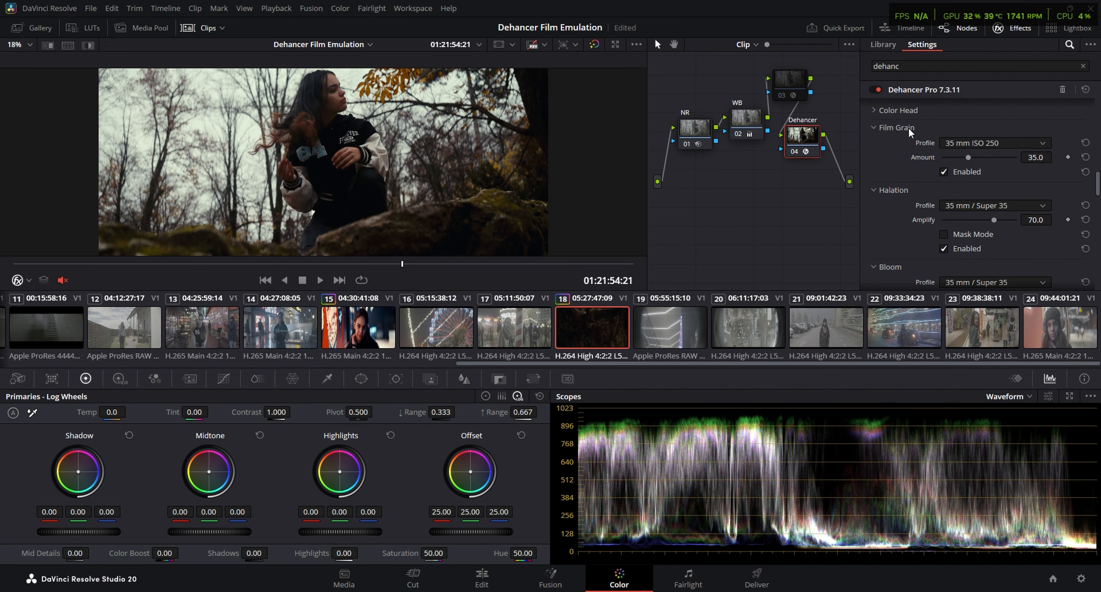
scroll(901, 179, down, 2)
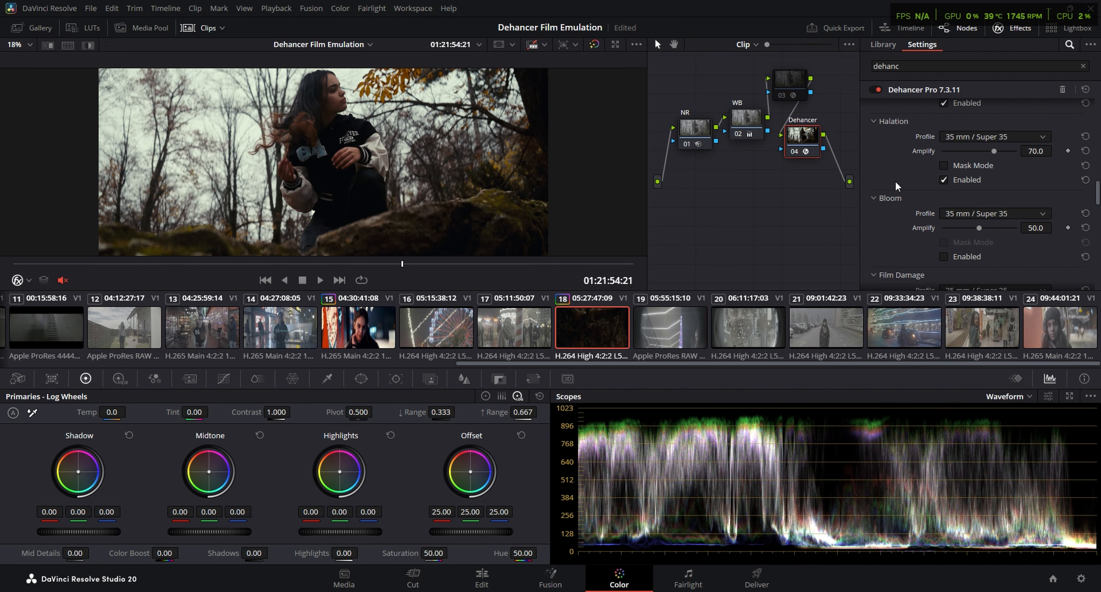
Enable Bloom on clip 18's Dehancer node and inspect the effect in full screen
click(943, 257)
key(ctrl+f)
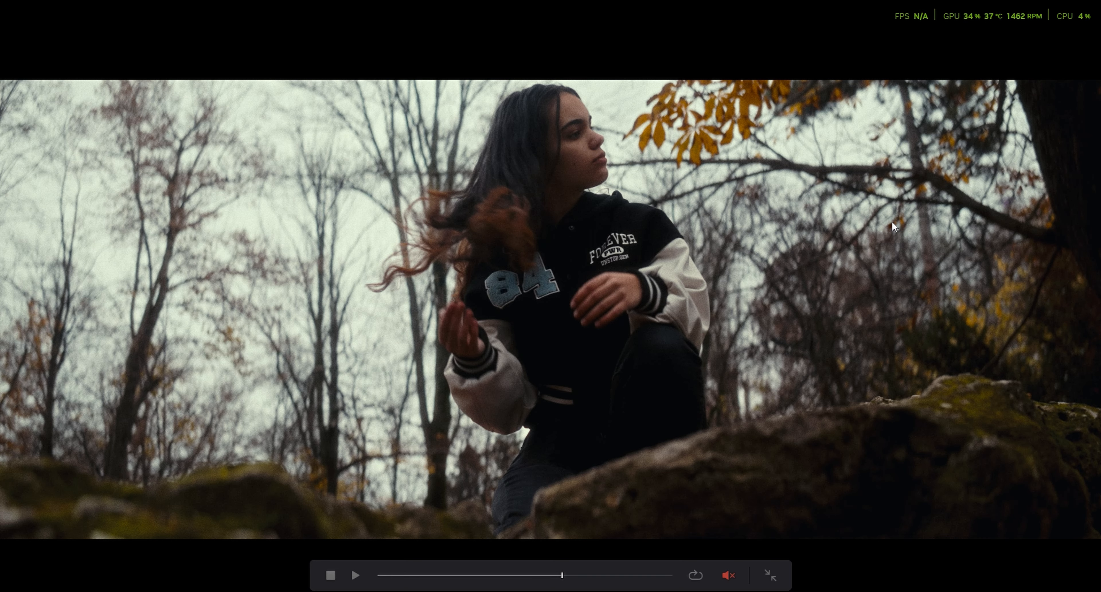
key(ctrl+f)
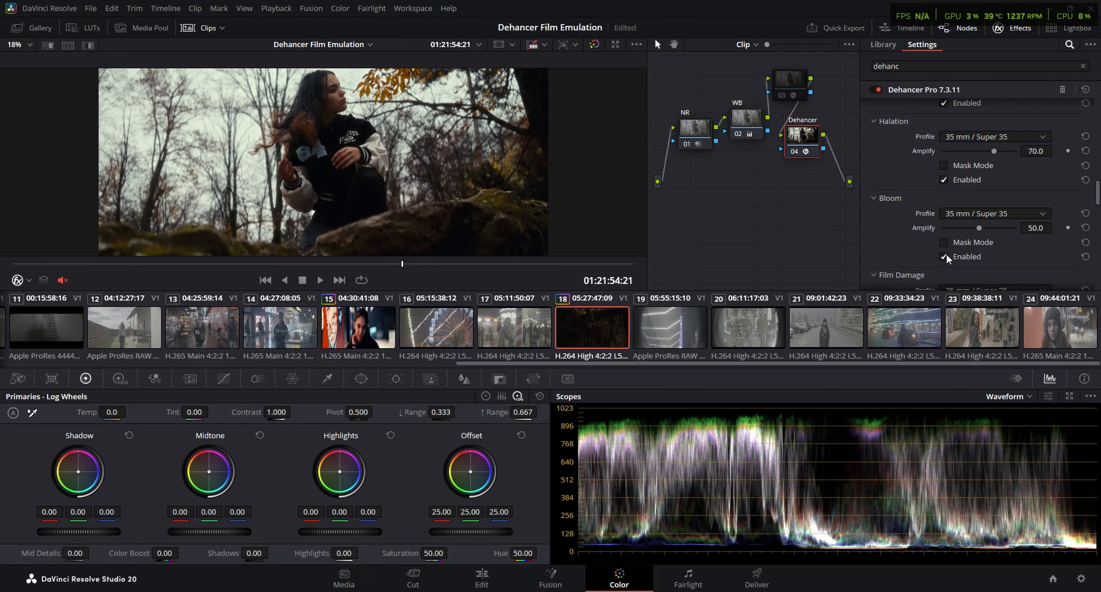
key(ctrl+f)
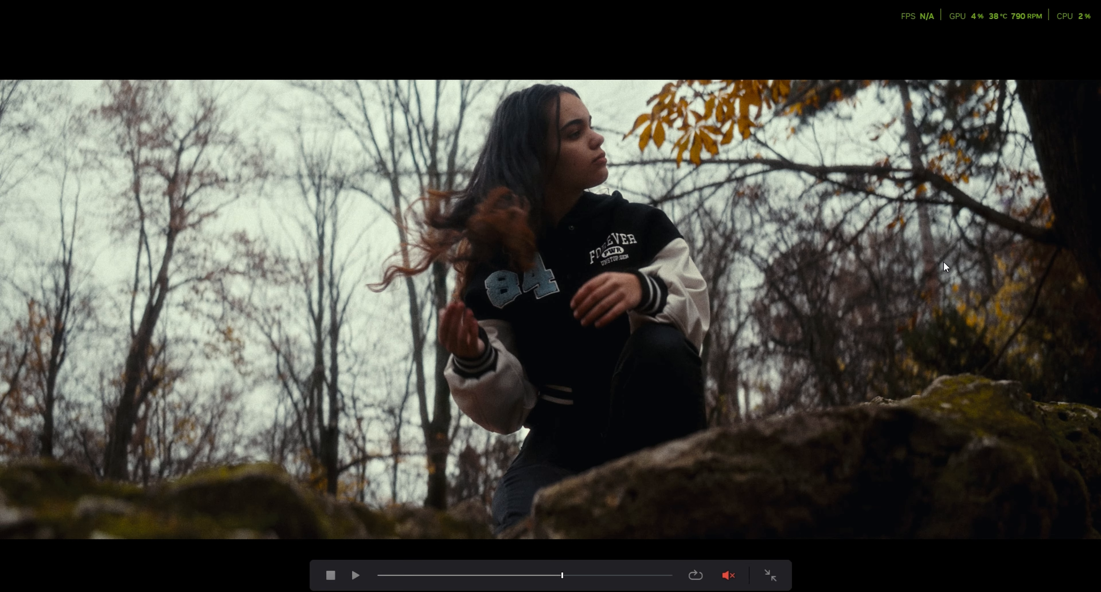
key(ctrl+f)
Review the remaining Dehancer settings from Film Damage to Vignette and play clip 18 in full screen to check the grade
scroll(908, 190, down, 5)
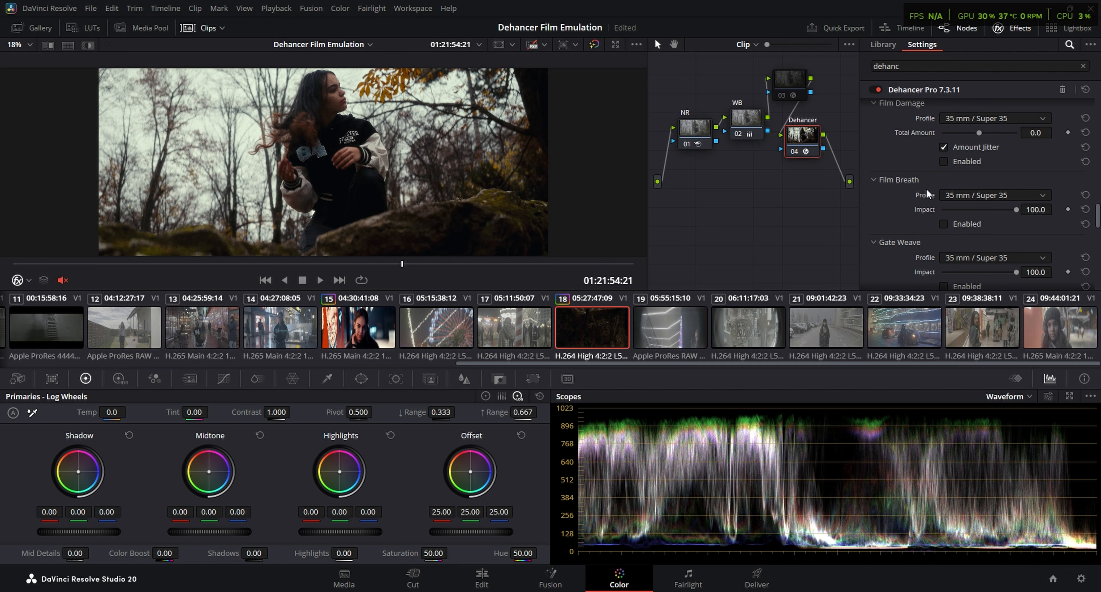
scroll(921, 193, down, 4)
scroll(915, 210, down, 5)
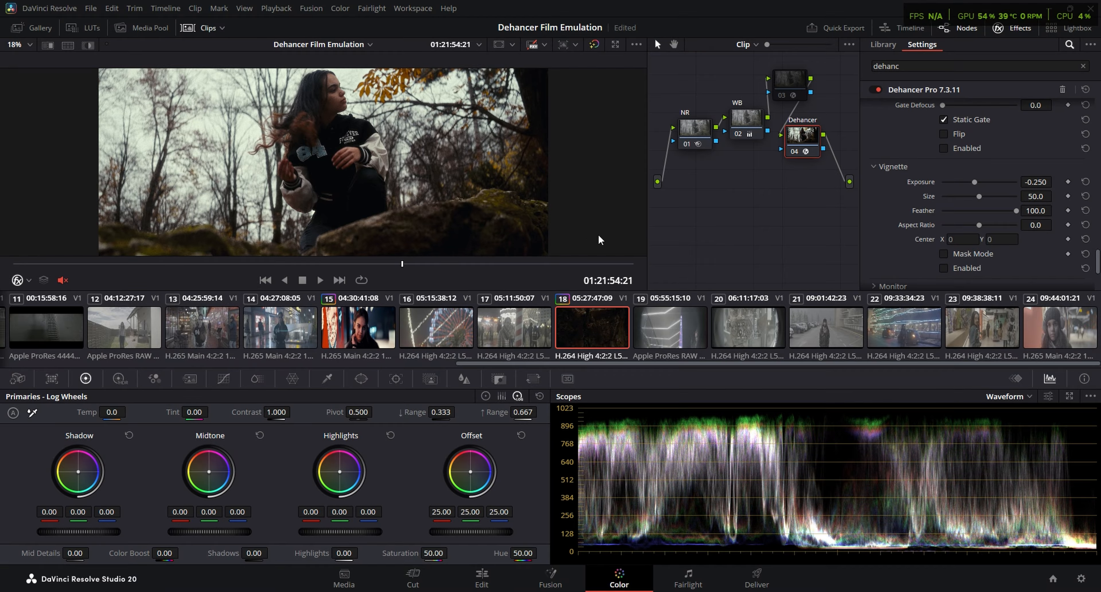
click(296, 266)
click(320, 279)
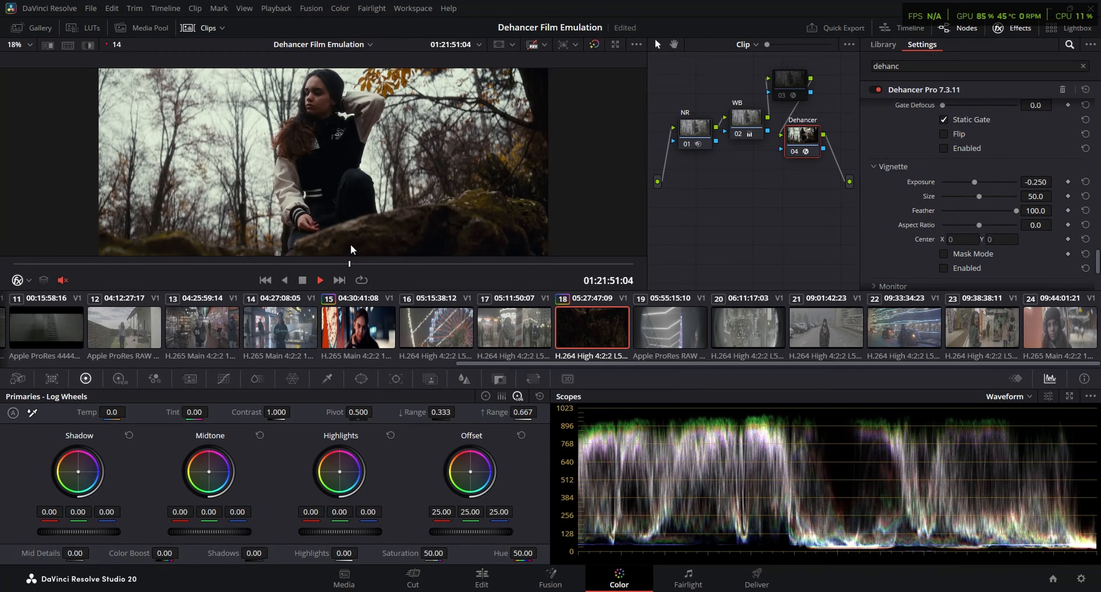
key(ctrl+f)
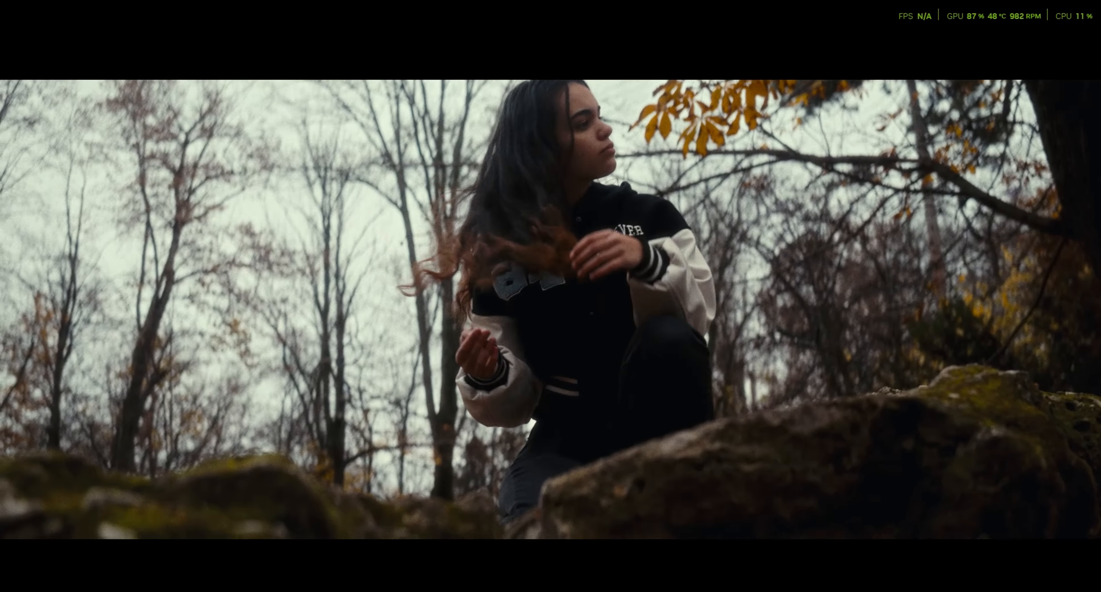
key(Escape)
drag(258, 262, 540, 243)
drag(238, 262, 266, 262)
key(ctrl+f)
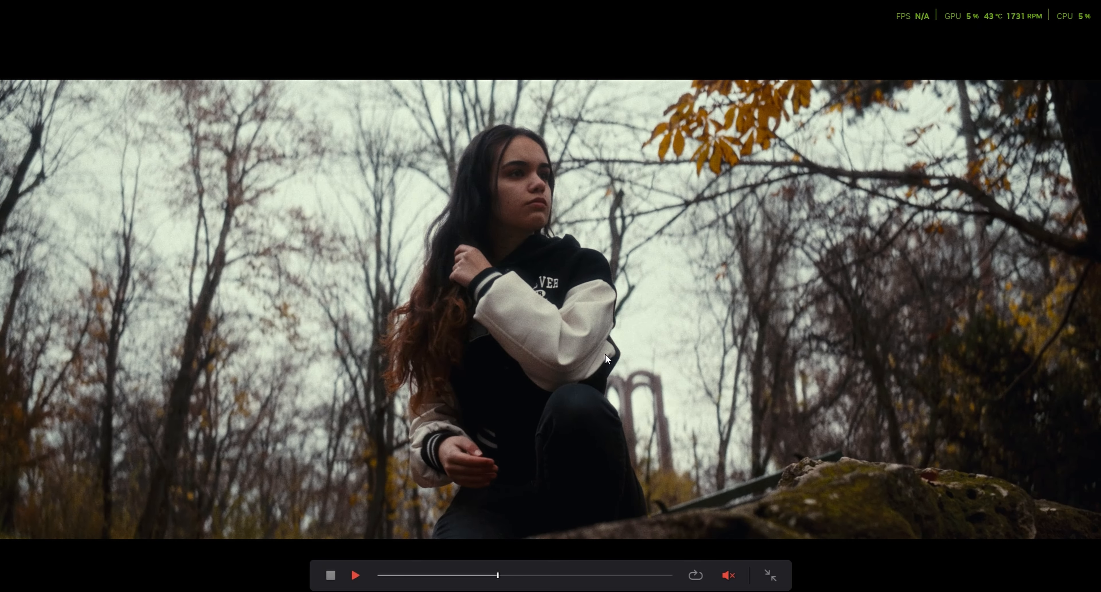
key(Escape)
Open clip 22, add serial nodes for a three-node chain, and arrange nodes 01, 02 and 03 in a row
click(901, 328)
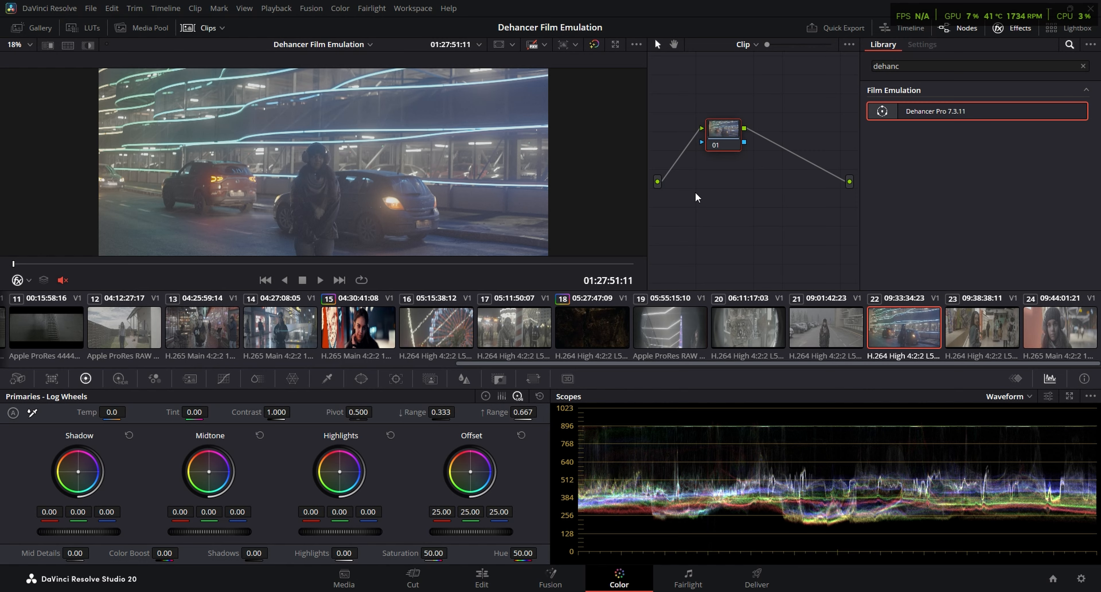
key(alt+s)
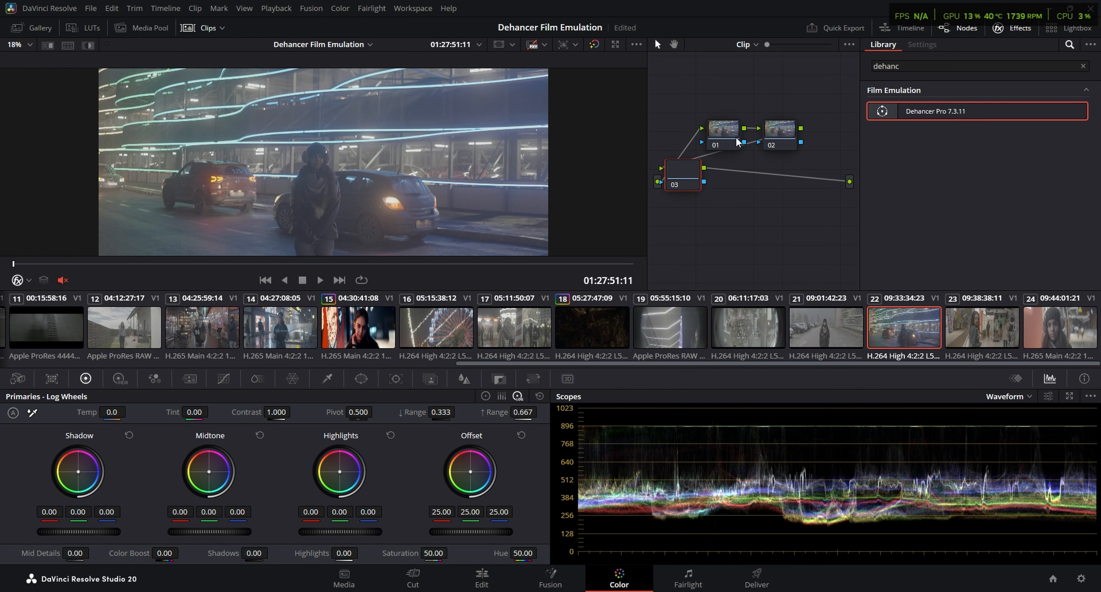
drag(719, 145, 682, 144)
drag(782, 133, 734, 128)
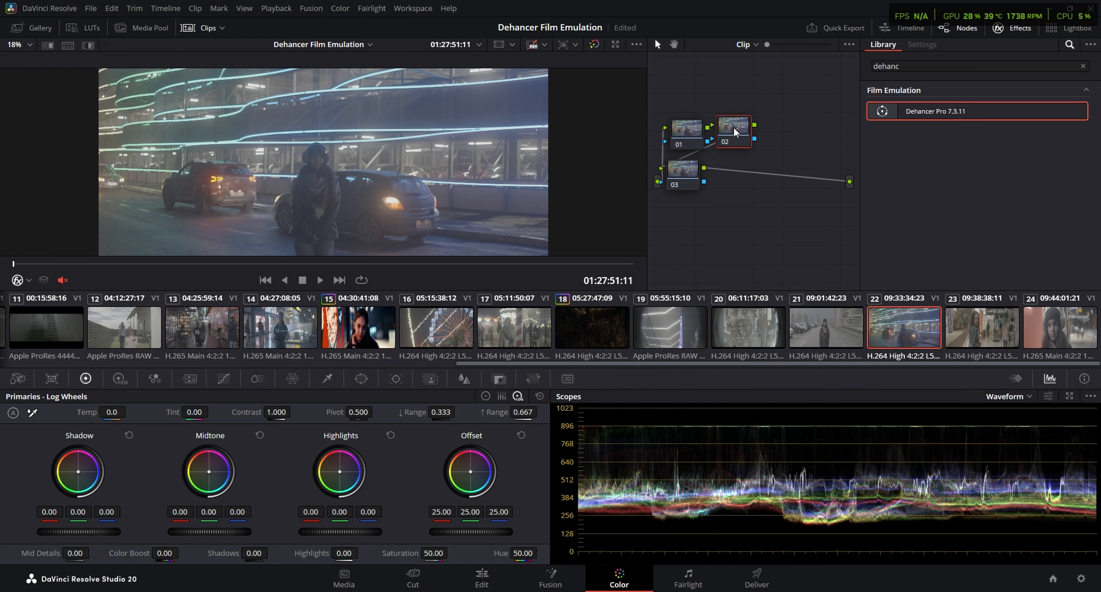
drag(689, 169, 794, 129)
Set up node 01 as the noise reduction node labelled NR and label node 02 WB
click(686, 131)
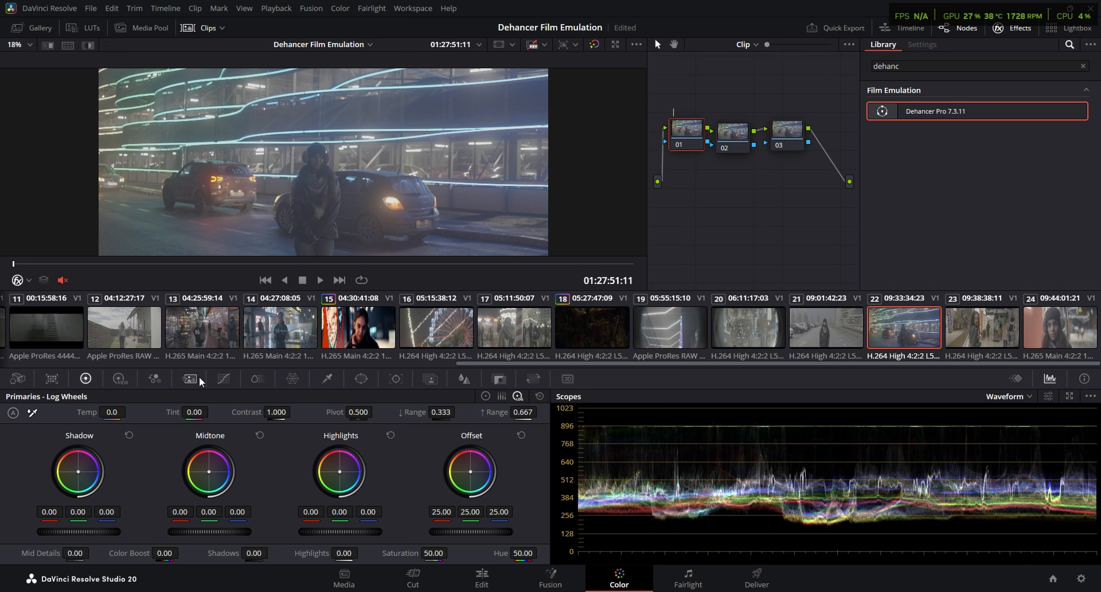
click(200, 384)
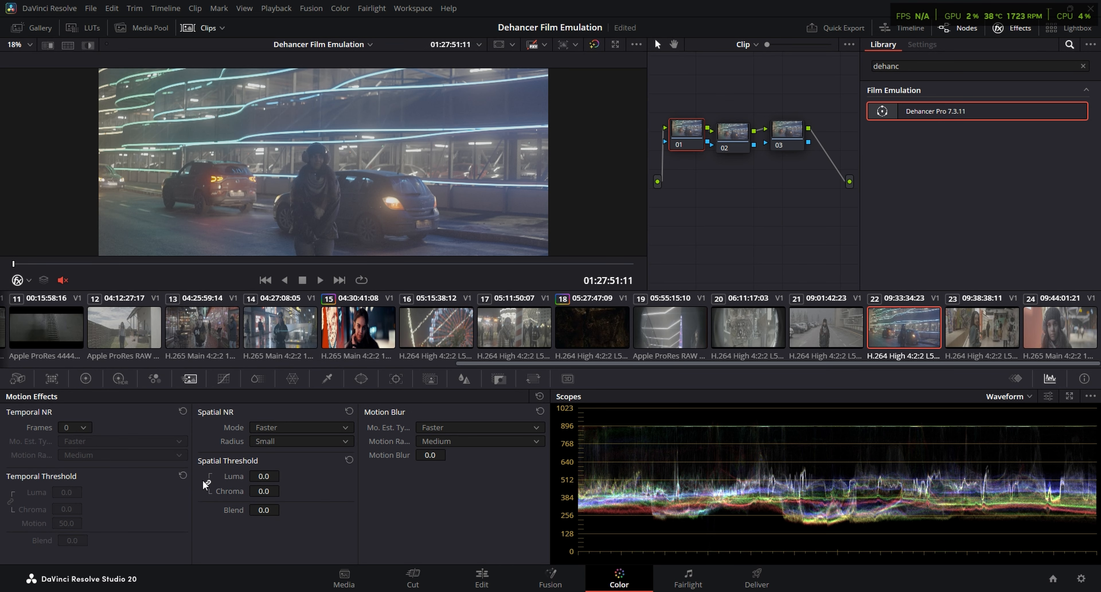
click(734, 133)
right_click(730, 134)
click(747, 155)
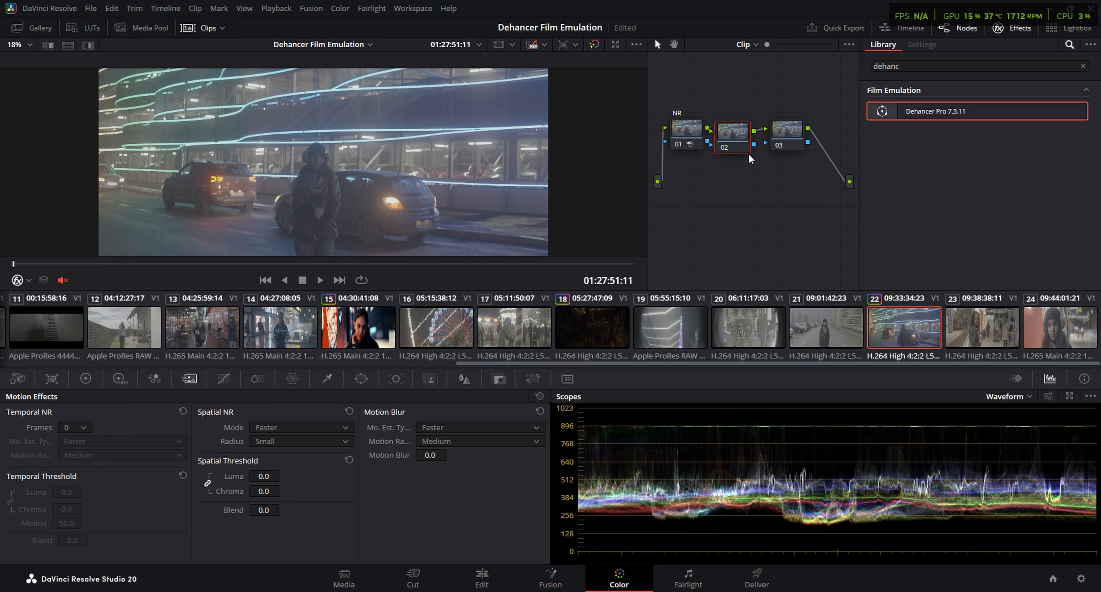
text(WB)
key(Return)
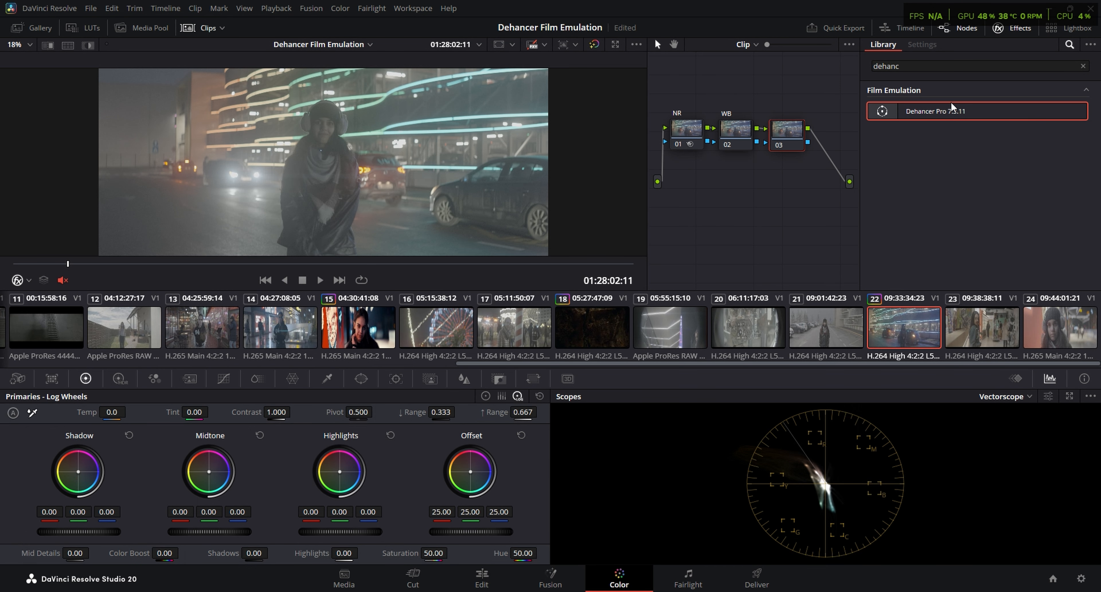
Apply the Dehancer Pro 7.3.11 effect to node 03 of clip 22
drag(935, 111, 786, 135)
scroll(888, 129, up, 15)
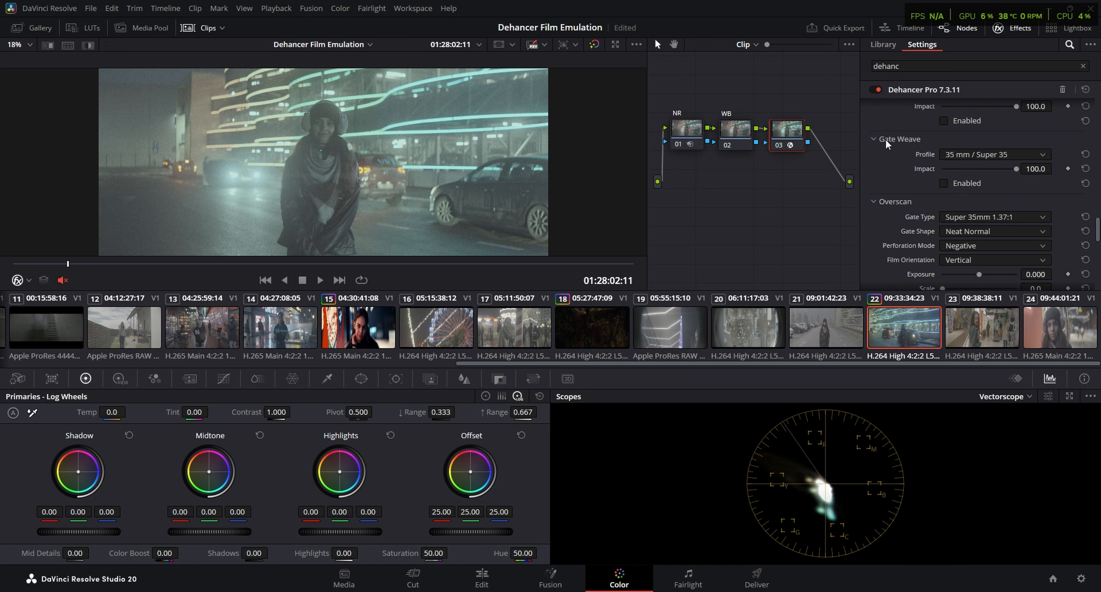
scroll(889, 126, up, 8)
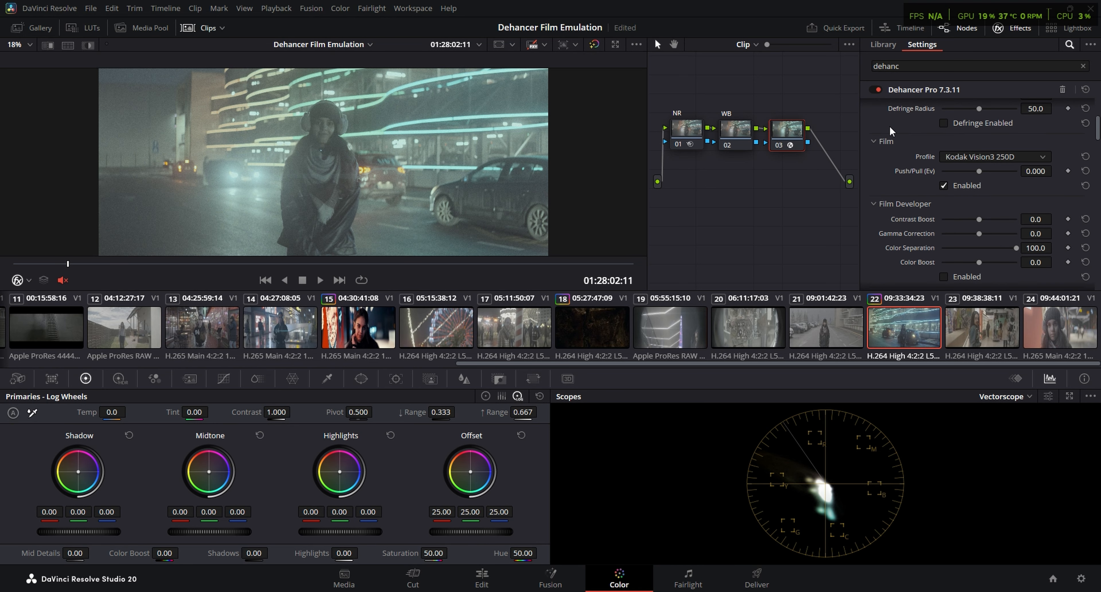
scroll(883, 124, down, 1)
scroll(883, 124, up, 1)
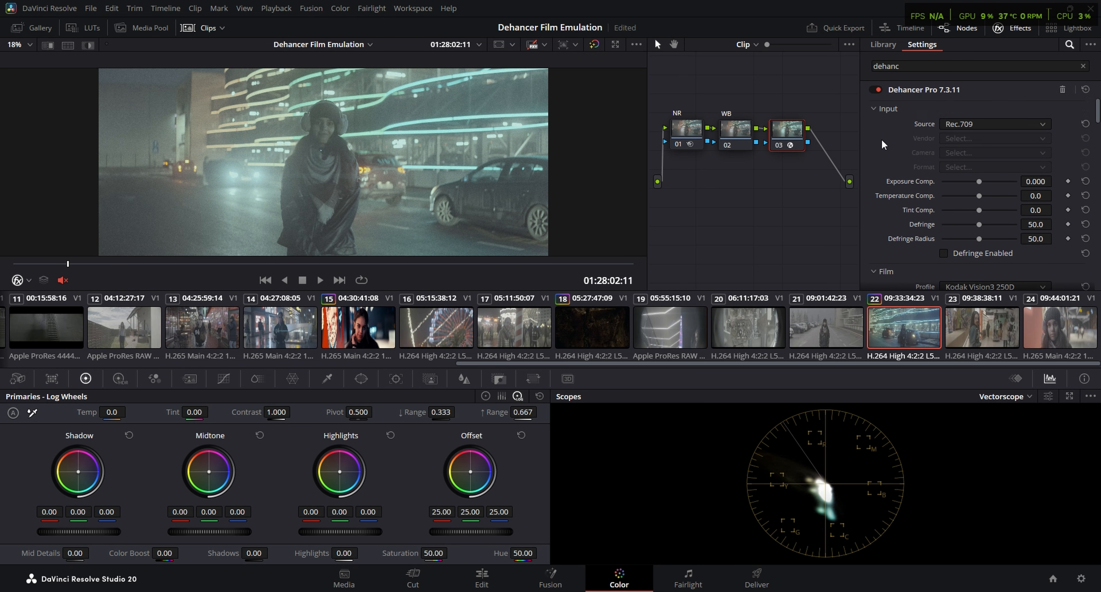
Set Dehancer's input source to Choose Camera, with Sony as the vendor and Cinema Line FX3 as the camera
click(955, 124)
click(971, 138)
click(973, 139)
scroll(976, 230, down, 3)
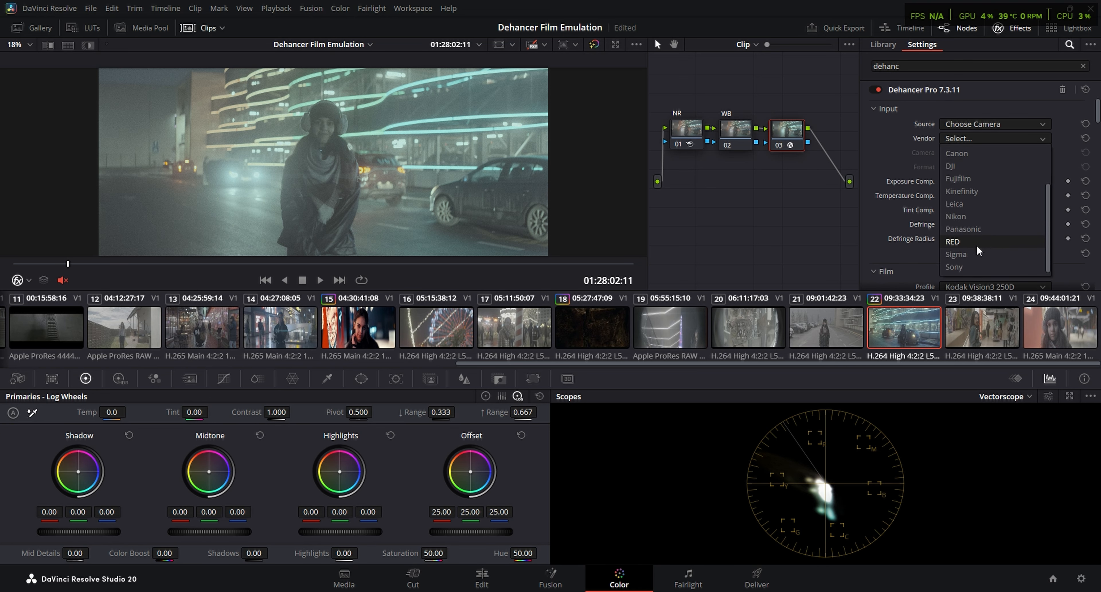
click(969, 261)
click(972, 153)
scroll(982, 247, down, 5)
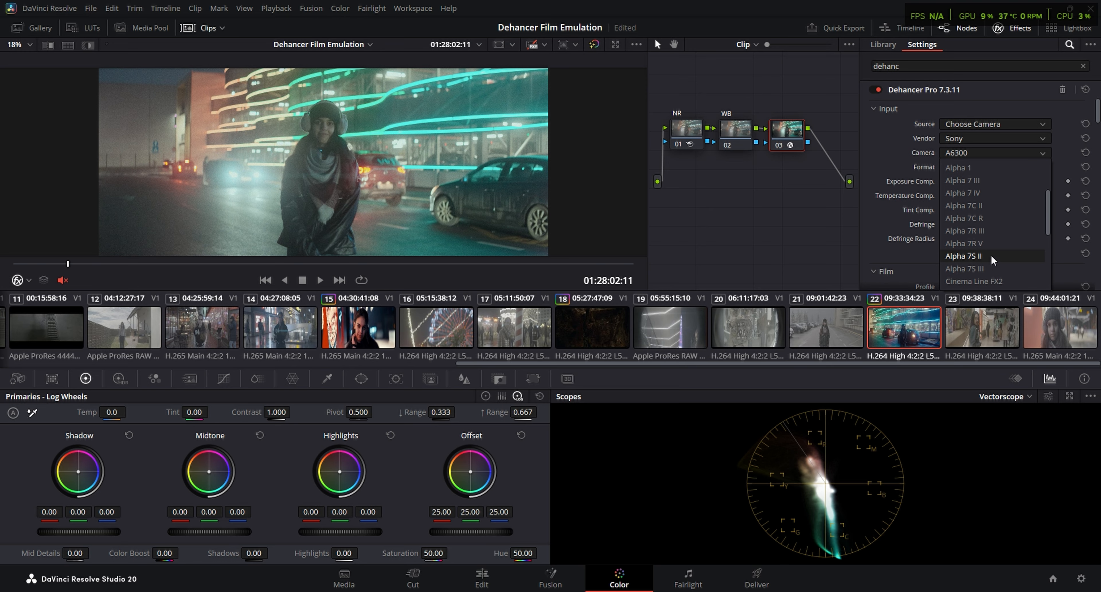
click(1003, 220)
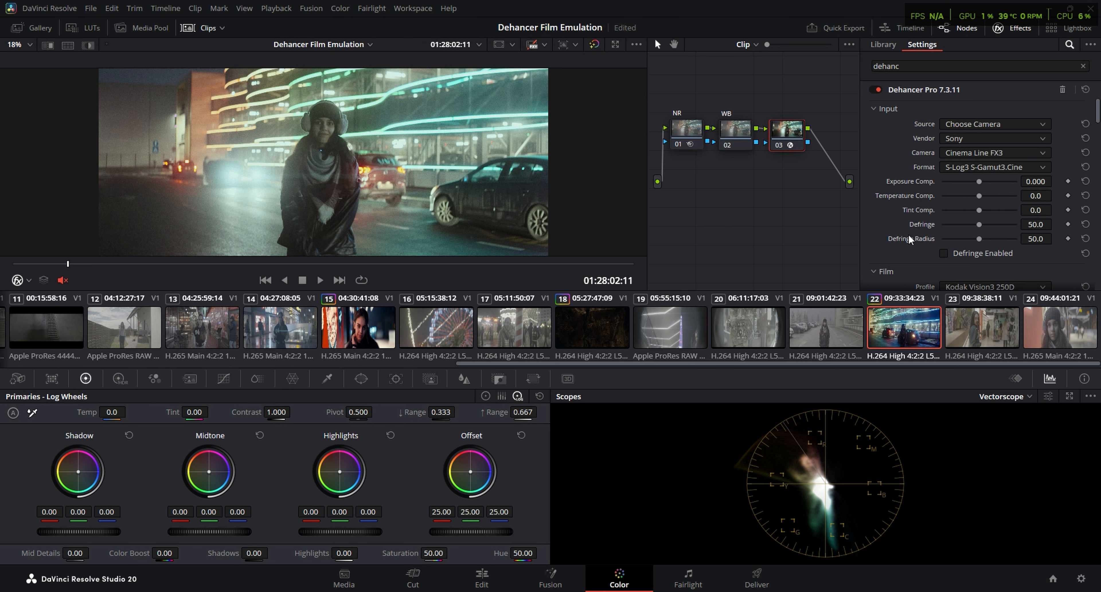
Set the film profile to Kodak Vision3 500T and lower Dehancer's Exposure Comp. to -1.140
scroll(908, 234, down, 3)
click(991, 183)
scroll(1017, 296, down, 2)
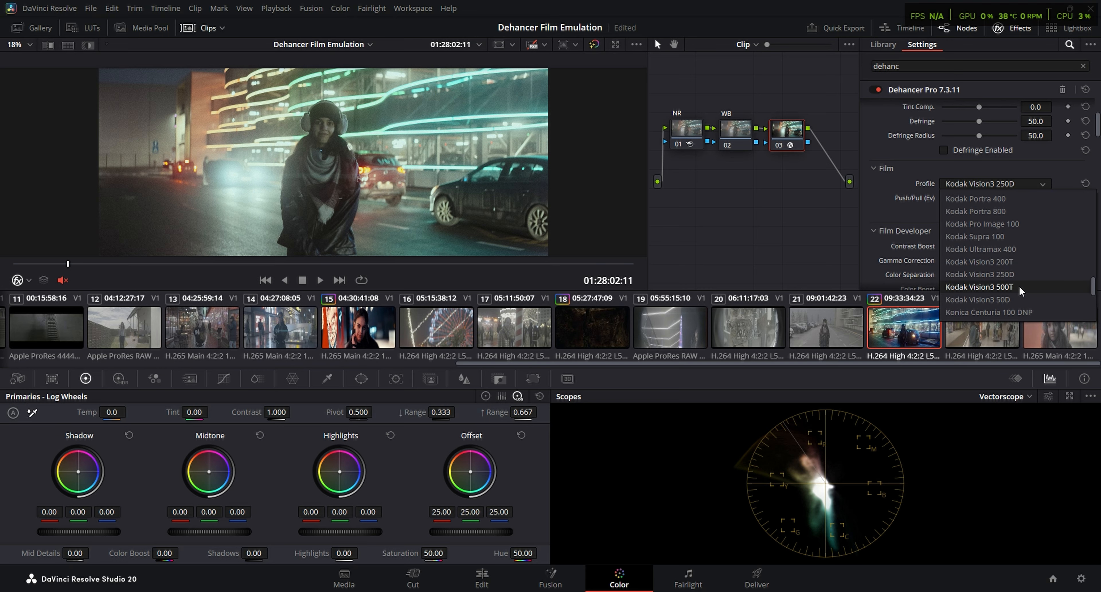
click(1019, 285)
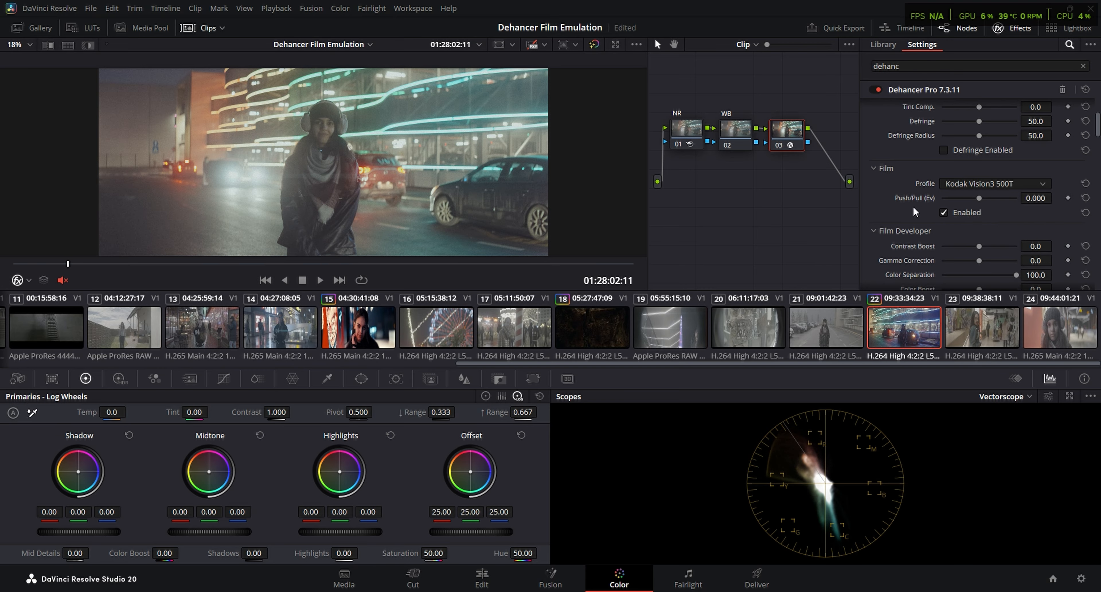
scroll(985, 182, up, 3)
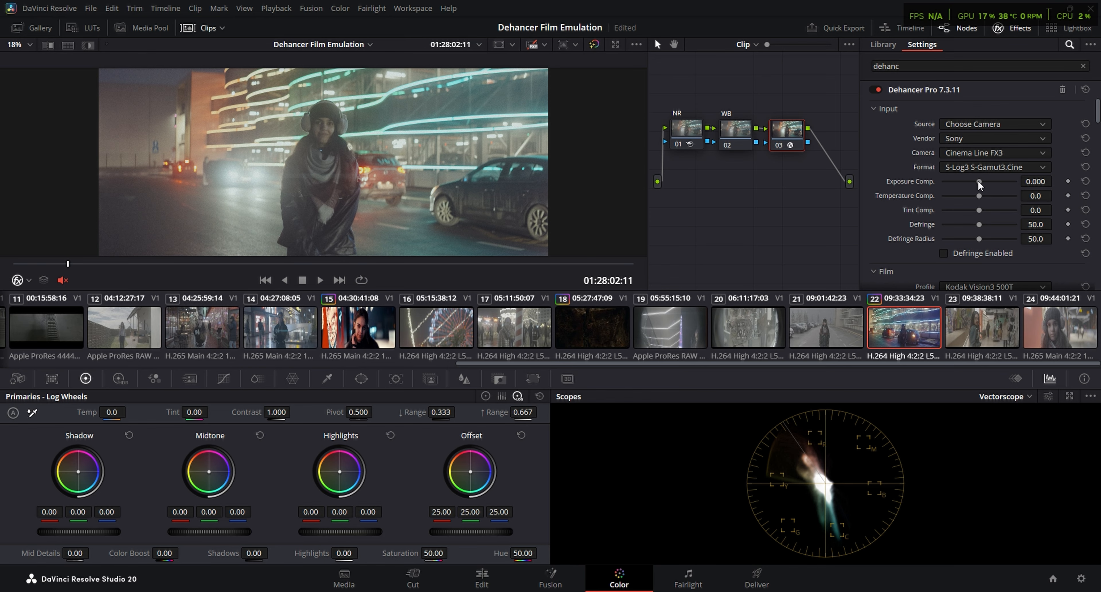
drag(978, 180, 966, 181)
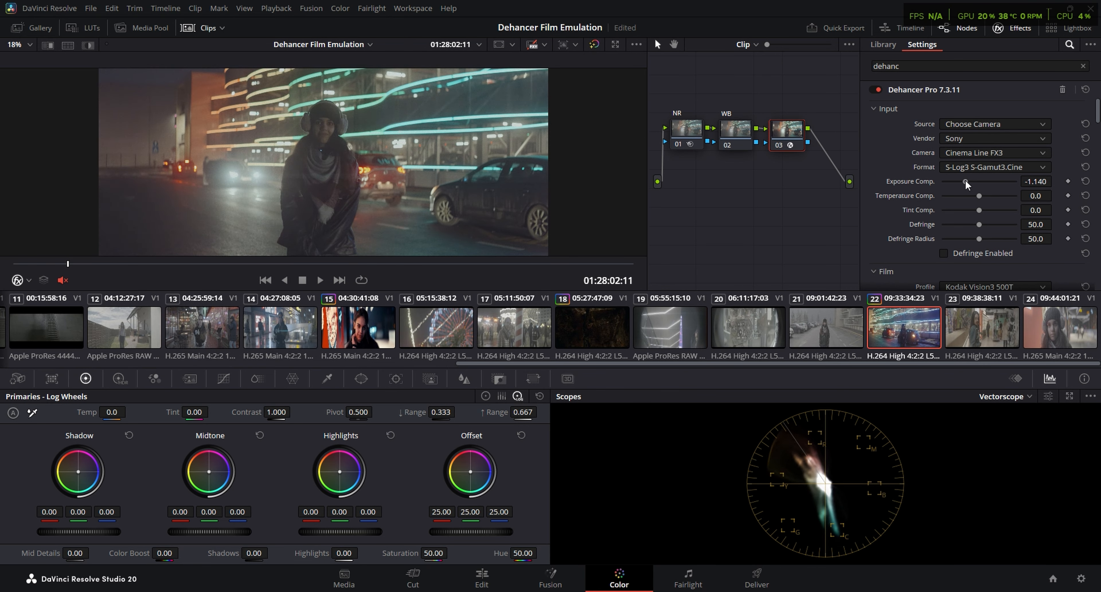
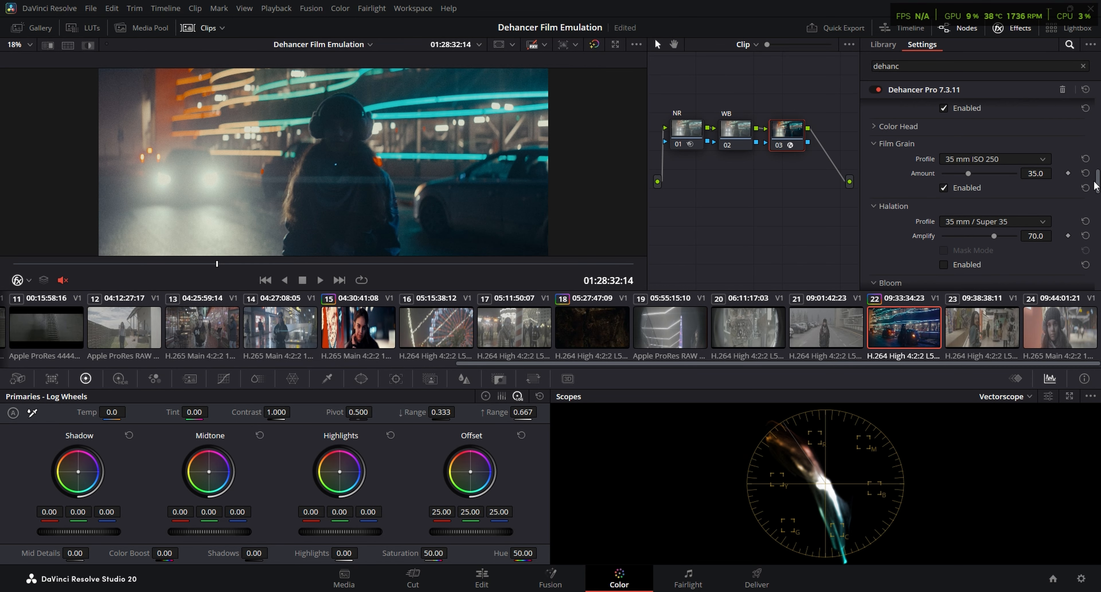
Switch the scopes to Waveform and lower the White Point of Dehancer's Expand section on clip 22
click(1011, 397)
click(1012, 424)
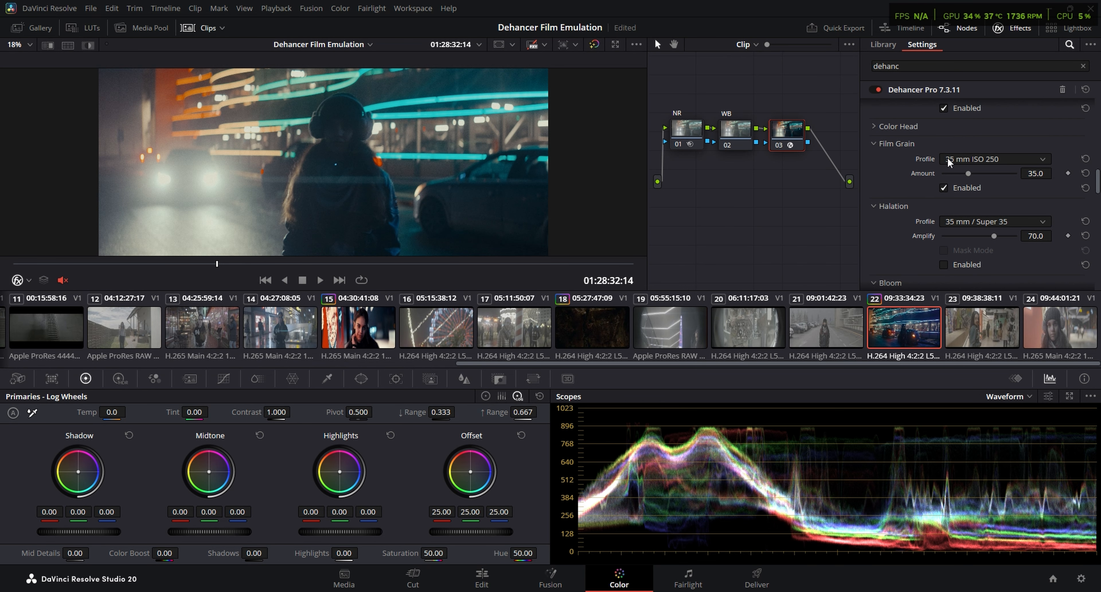
scroll(886, 182, up, 3)
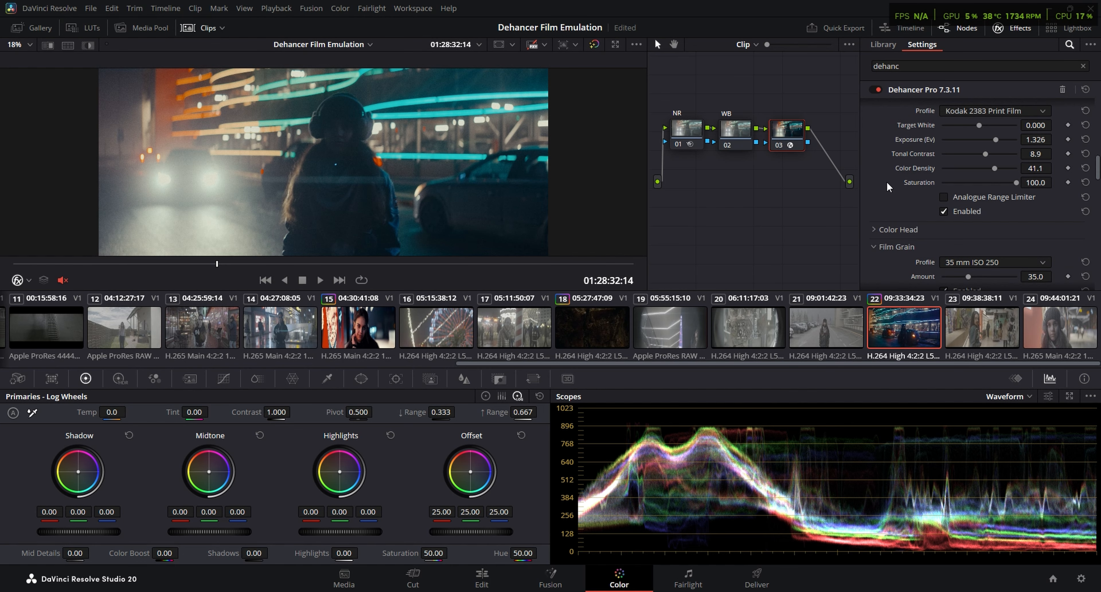
scroll(887, 182, up, 3)
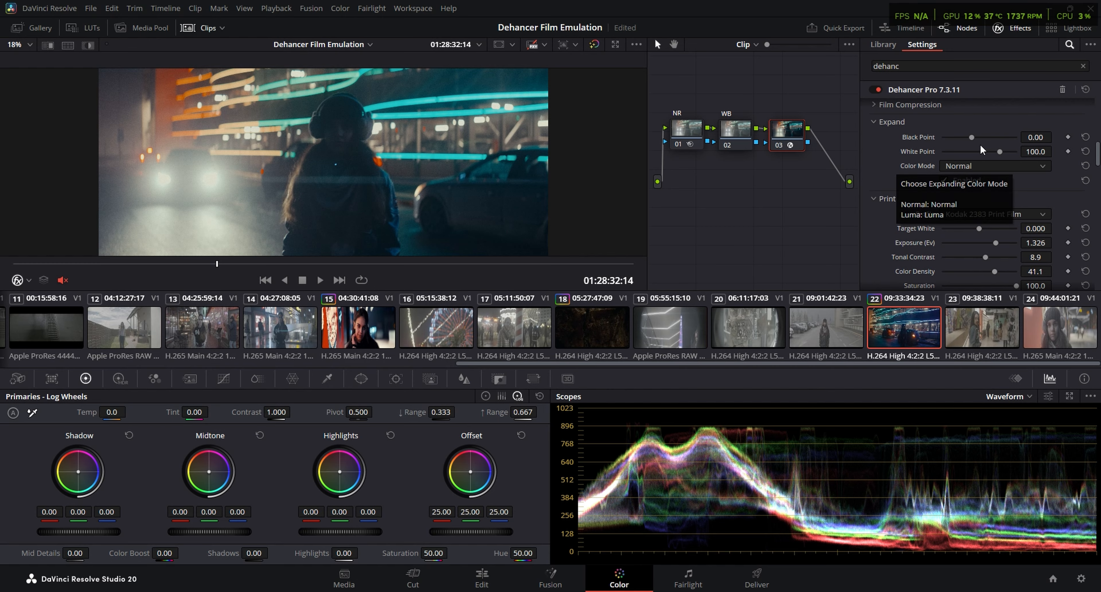
mouse_move(999, 152)
mouse_down()
mouse_move(969, 135)
mouse_move(991, 153)
mouse_up()
Play clip 22 full screen and scrub through its remaining frames to review the grade
key(ctrl+f)
key(space)
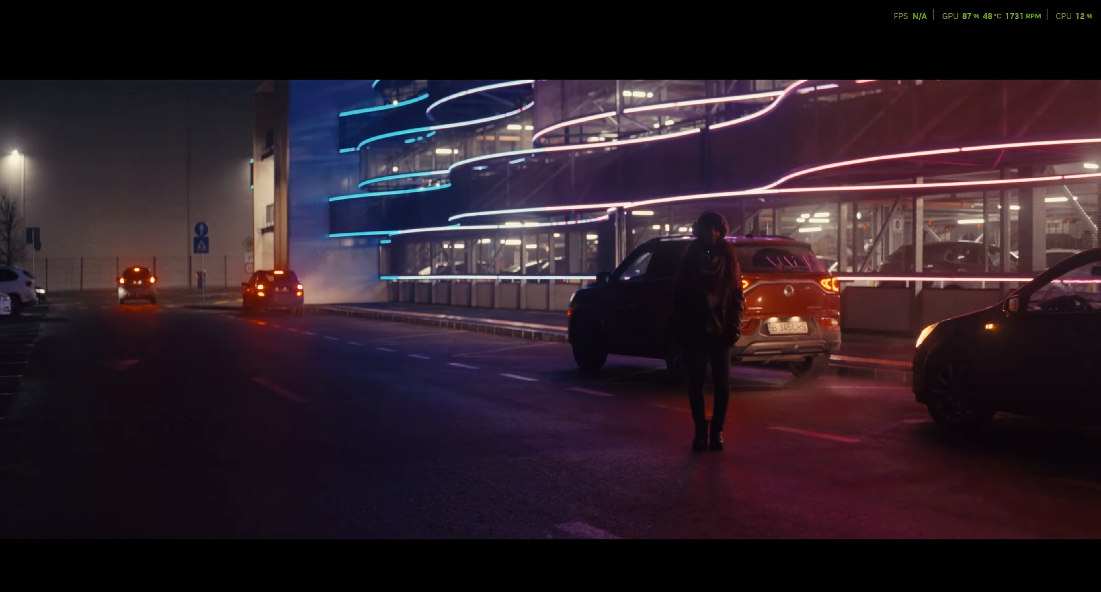
key(Escape)
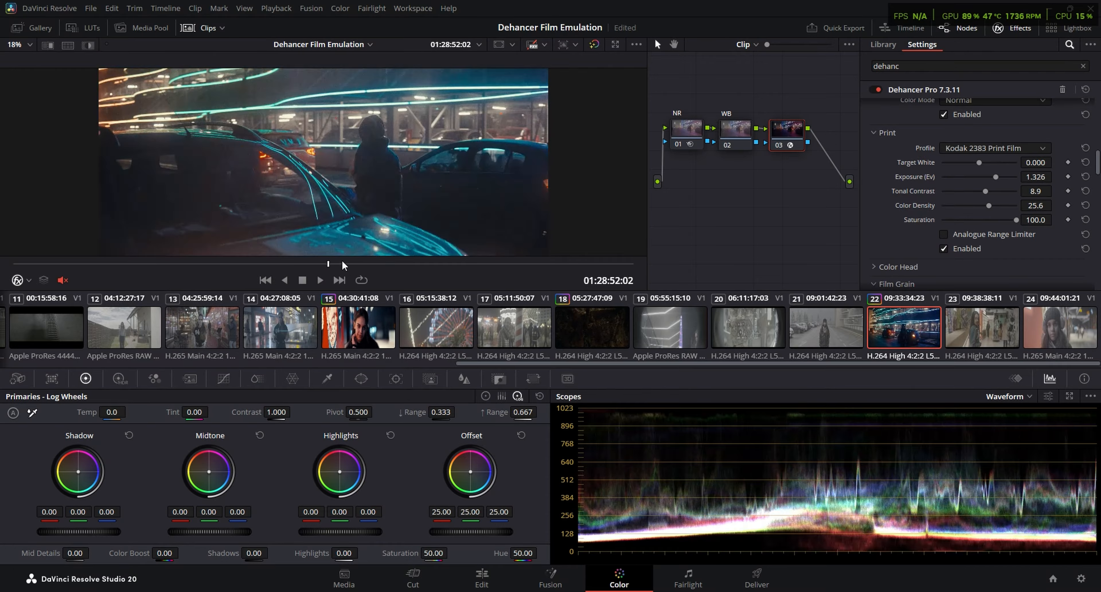
click(418, 262)
drag(421, 263, 500, 256)
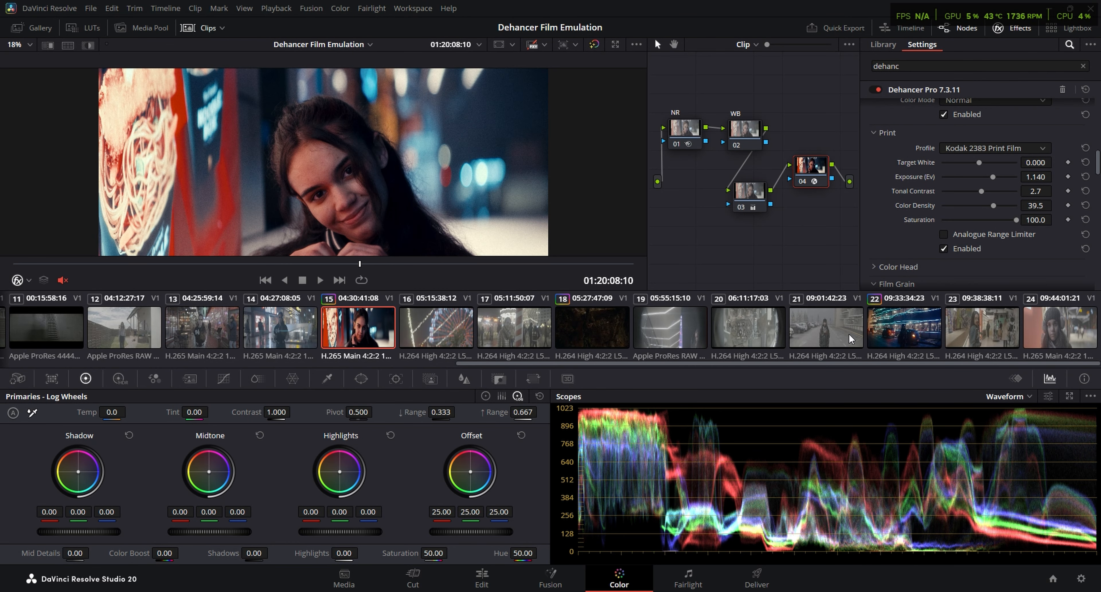
Build a three-node chain on clip 23 and set up node 01 as the noise reduction node labelled NR
click(948, 340)
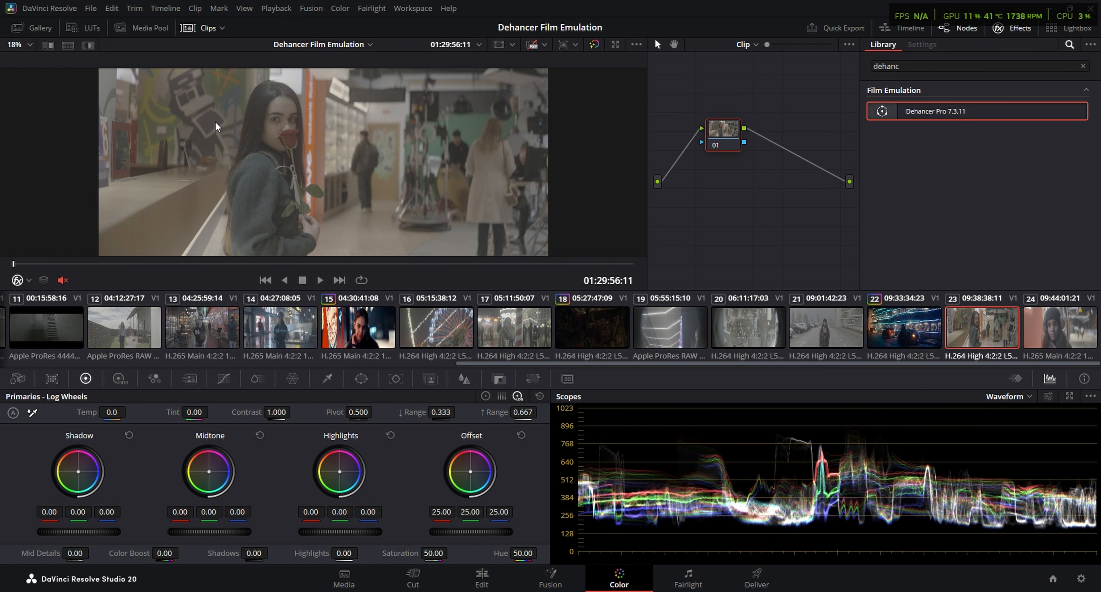
right_click(685, 124)
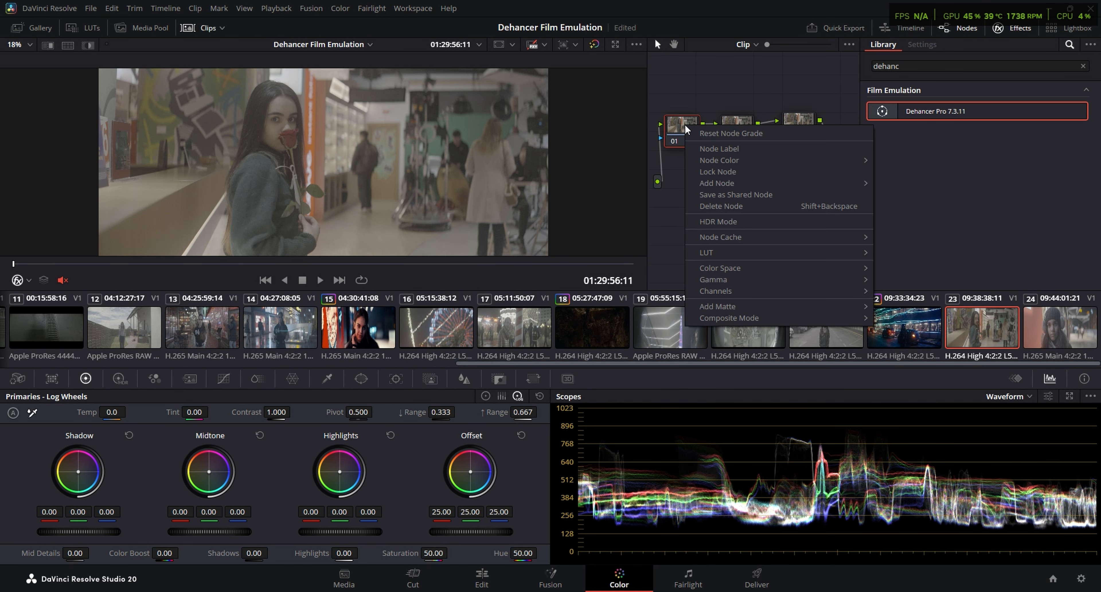
click(701, 139)
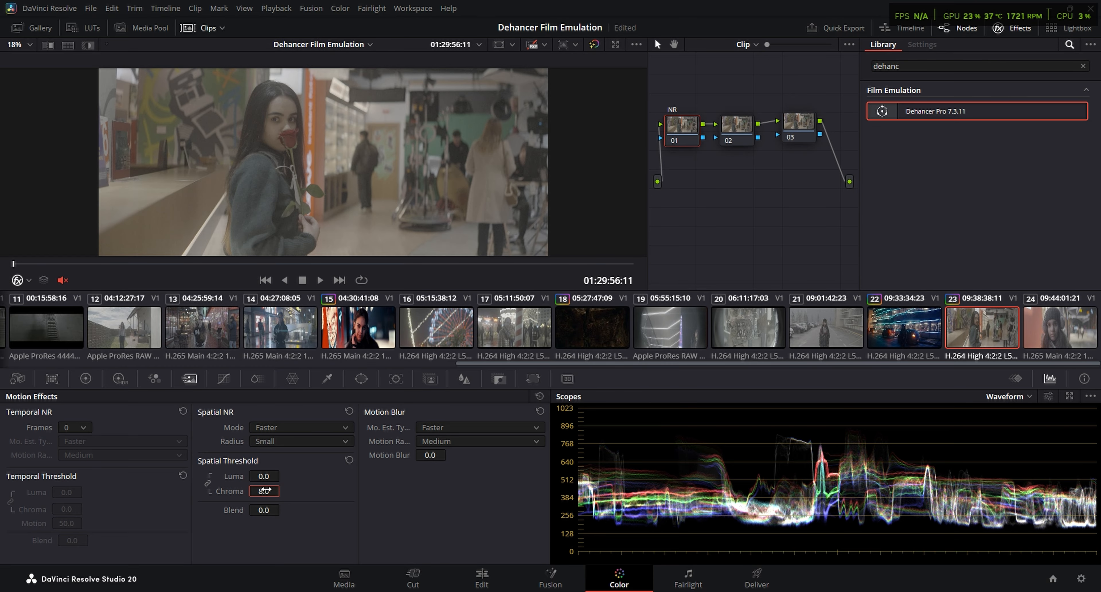
Label node 02 WB and white-balance it by sampling the pale edge of the counter in the image
click(736, 128)
right_click(734, 124)
click(775, 152)
text(WB)
key(Return)
click(86, 378)
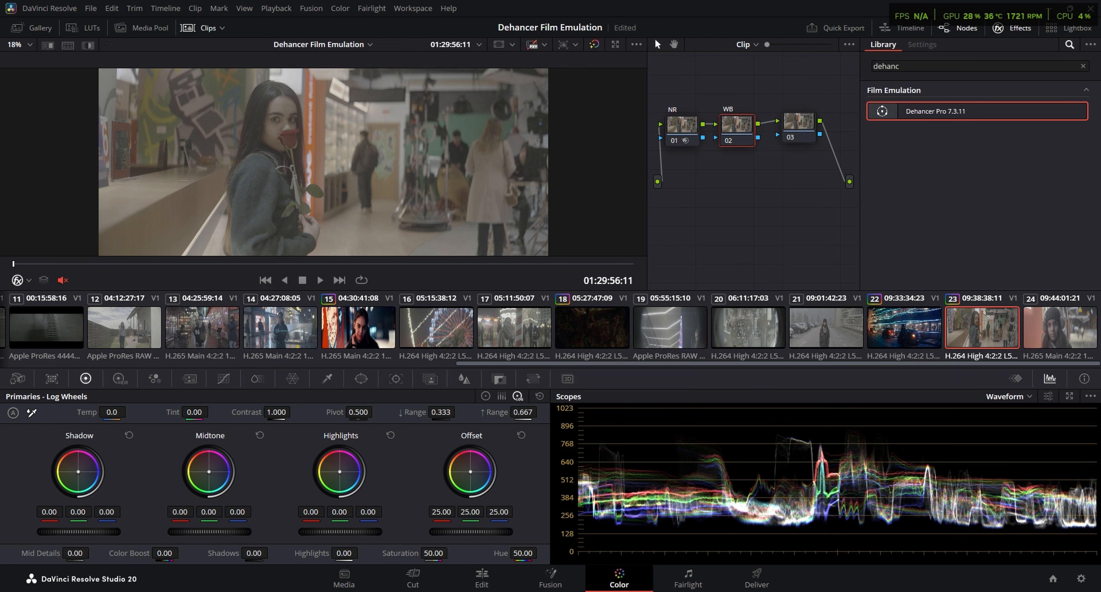
click(209, 235)
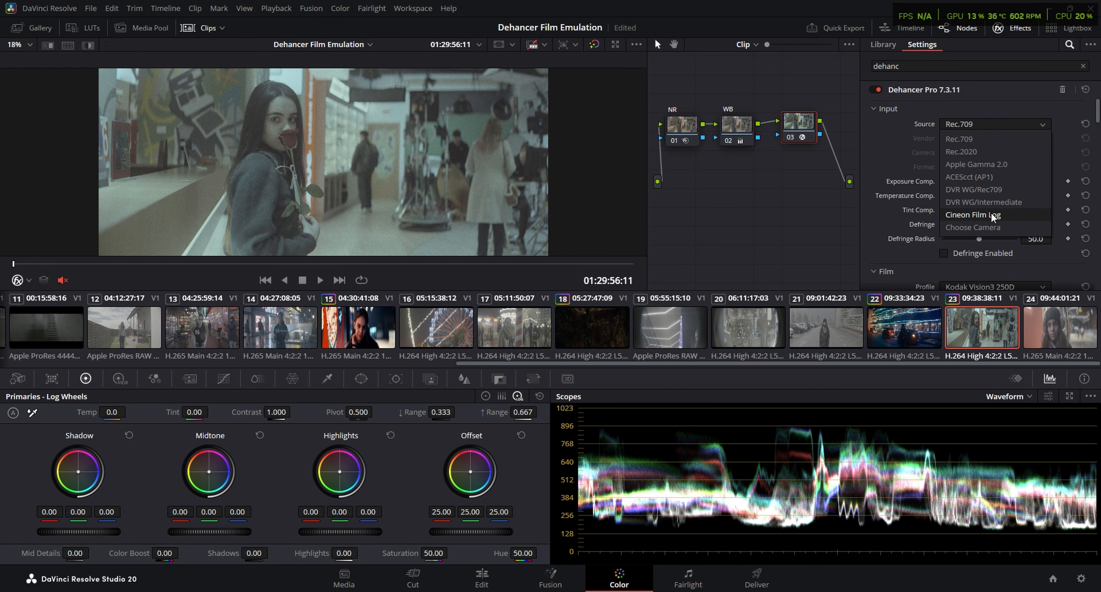
Set Dehancer's input on node 03 to Choose Camera with Sony, Cinema Line FX3 and the S-Log3 S-Gamut3.Cine format
click(991, 227)
click(991, 166)
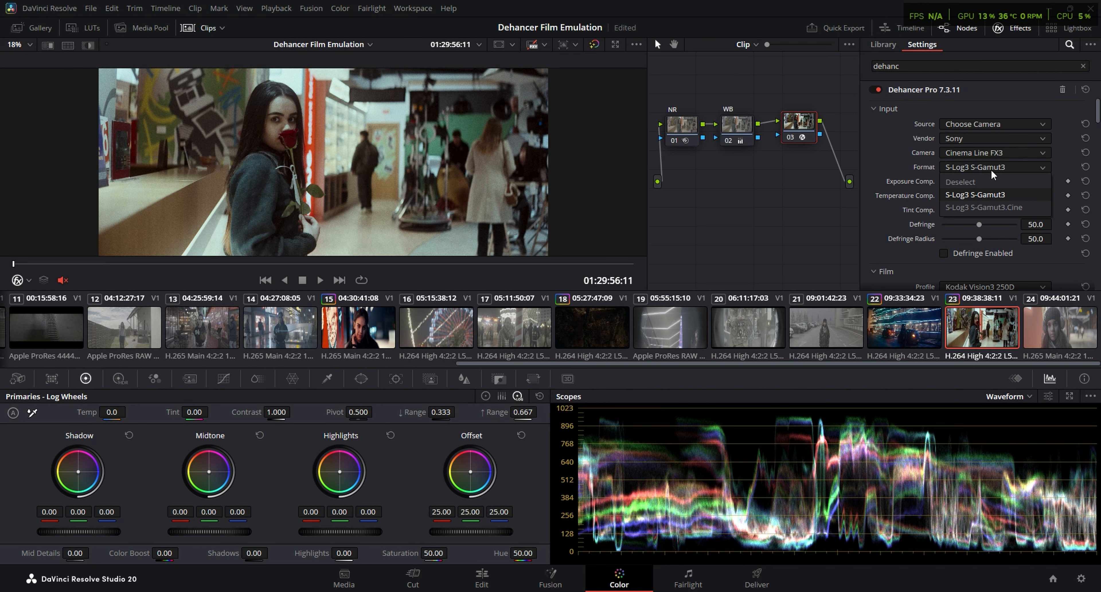
click(988, 204)
Set the film profile to Kodak Vision3 500T and lower Dehancer's Exposure Comp. to -1.140
scroll(898, 251, down, 3)
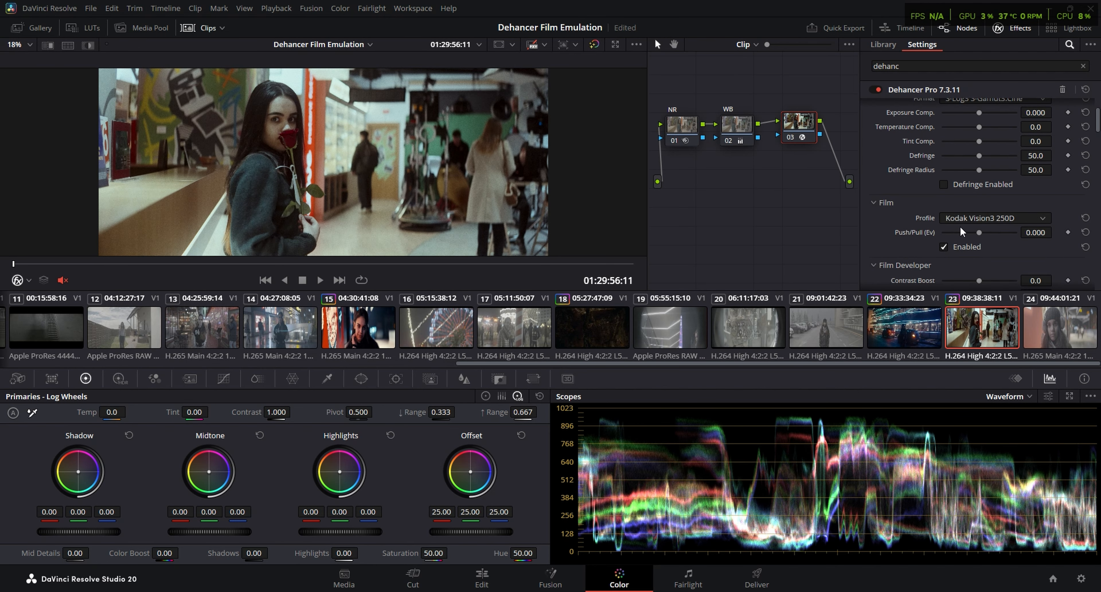
click(976, 218)
click(1000, 321)
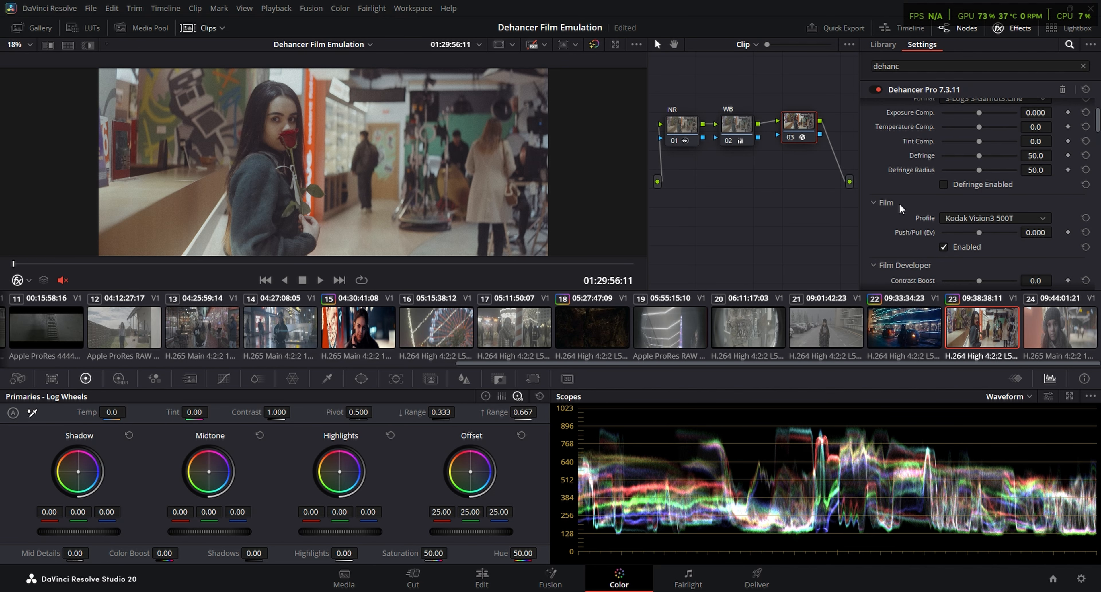
scroll(864, 227, up, 3)
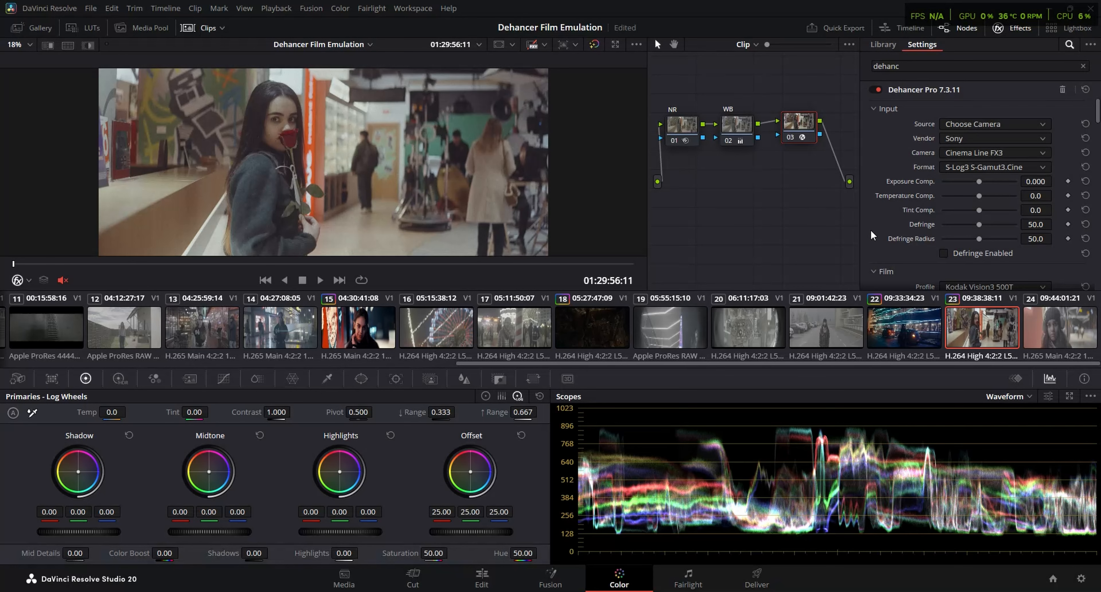
drag(979, 181, 965, 180)
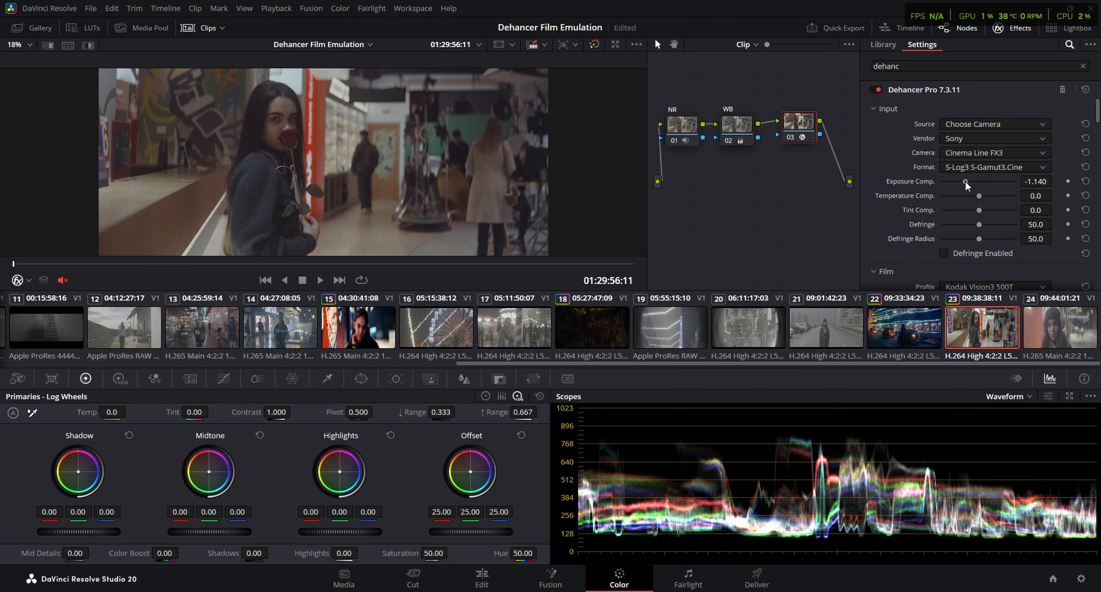
Use the Kodak 2383 Print Film profile with Exposure at 0.907 and set Expand's Black Point to 8.68
drag(1096, 112, 1097, 158)
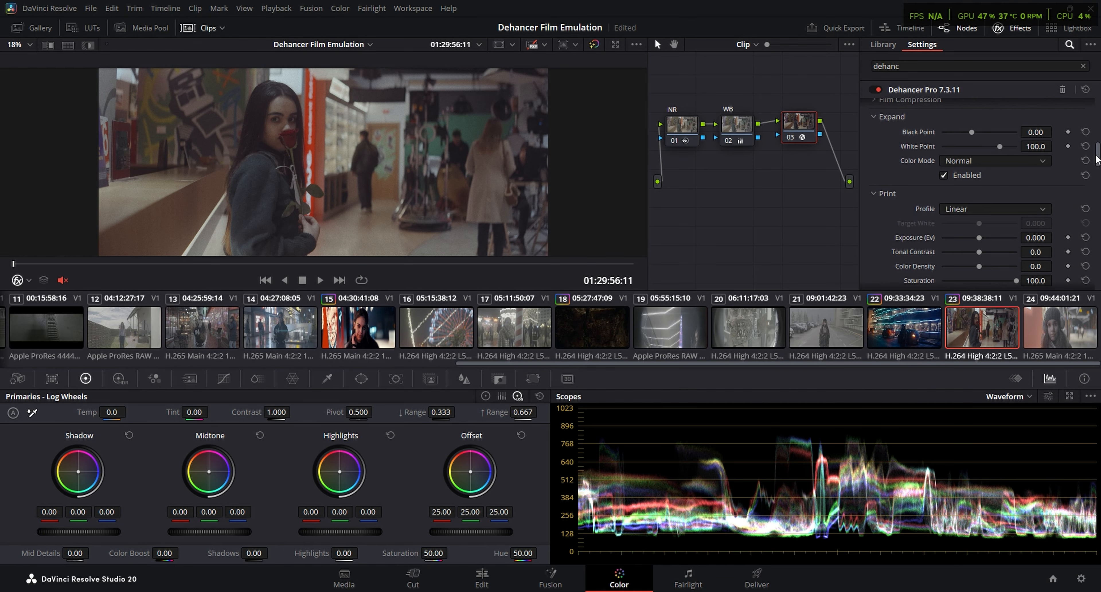
drag(979, 216, 991, 215)
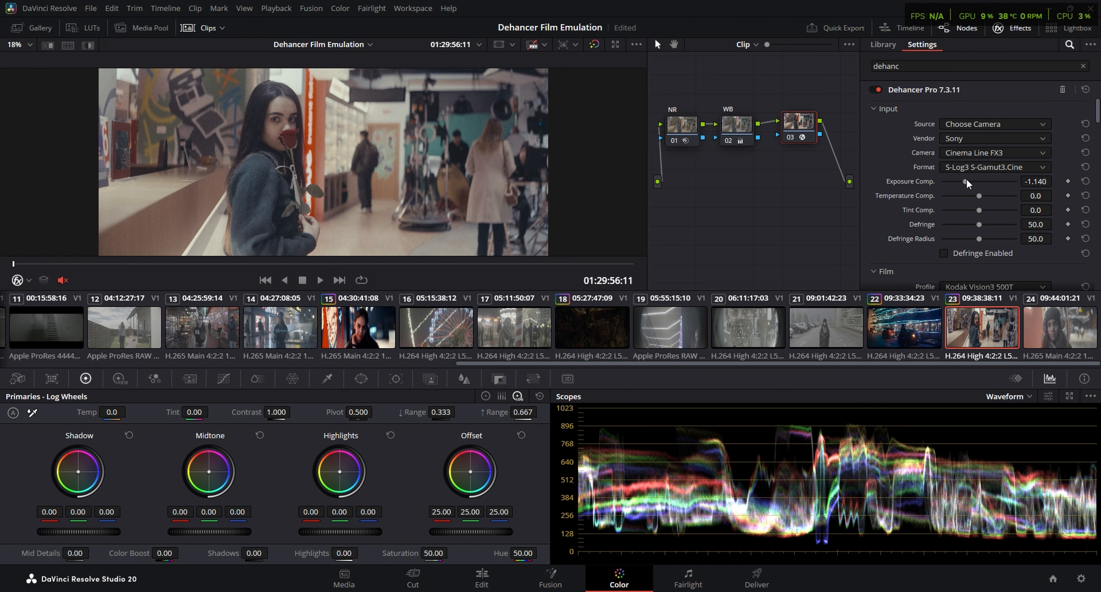
mouse_move(965, 181)
mouse_down()
mouse_move(984, 184)
mouse_move(986, 202)
mouse_move(985, 187)
mouse_up()
Go through the remaining Dehancer settings and inspect clip 23 full screen
scroll(881, 225, down, 3)
scroll(879, 223, down, 4)
key(ctrl+f)
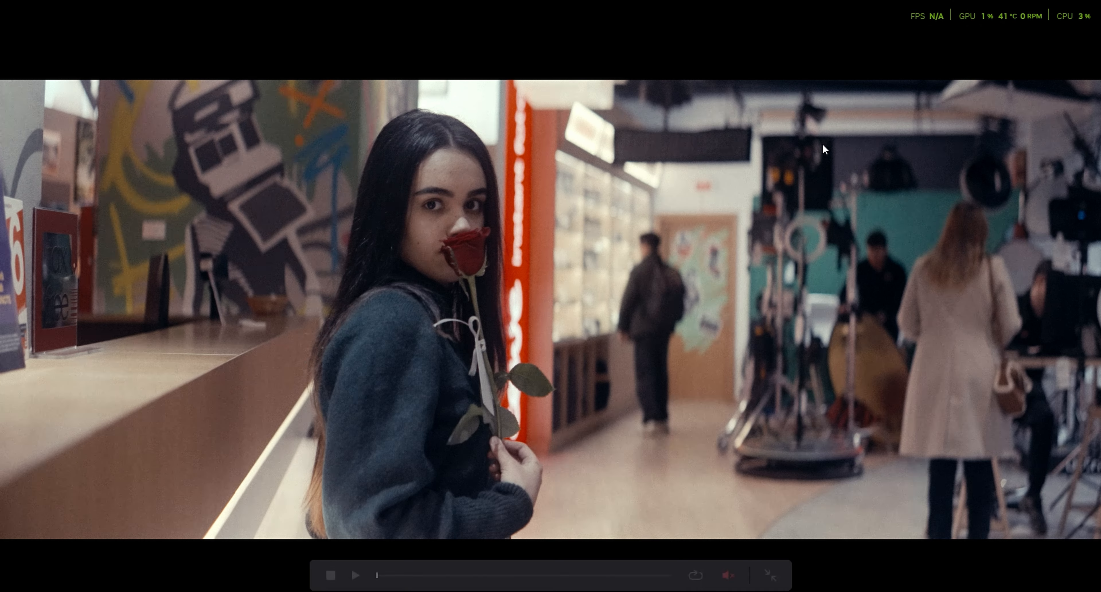
key(ctrl+f)
Try a Temperature Comp. of 16.3 in Dehancer and reset the WB node's Temp and Tint to zero
scroll(969, 182, up, 10)
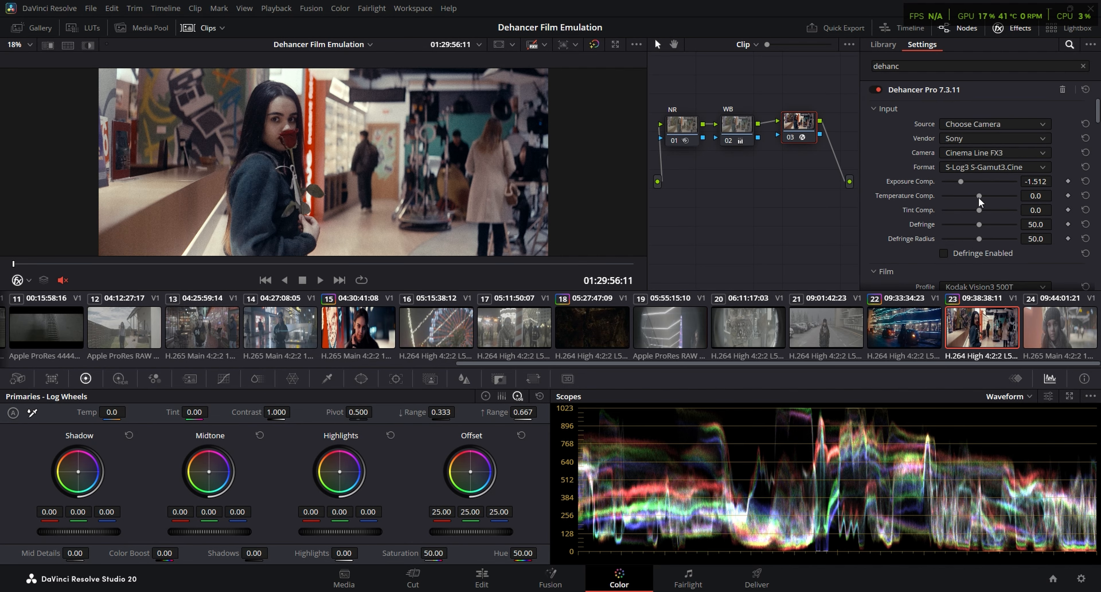
drag(978, 196, 985, 196)
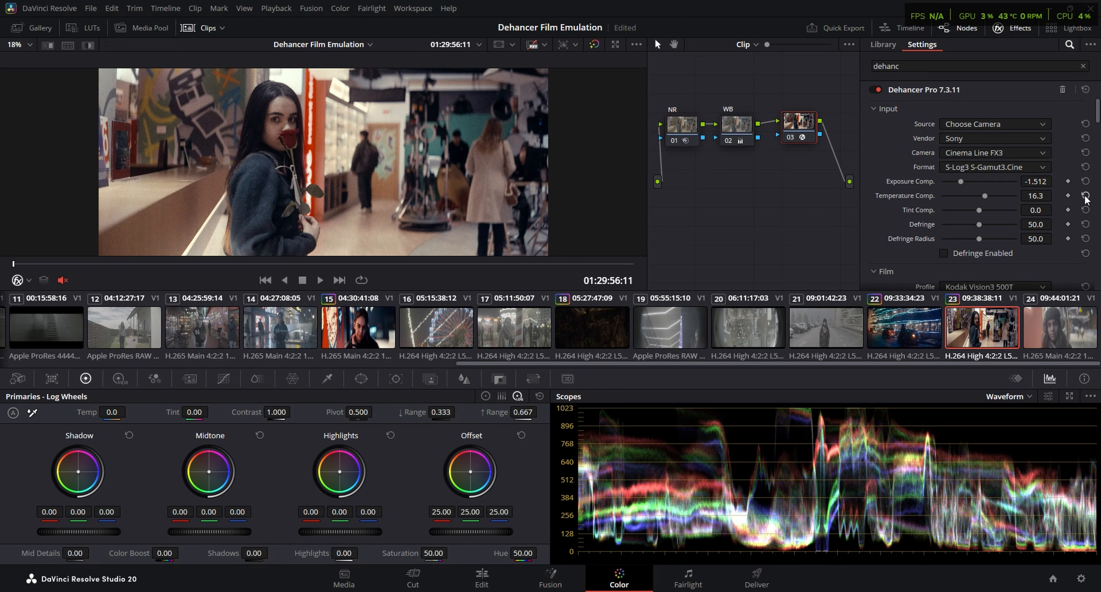
click(740, 124)
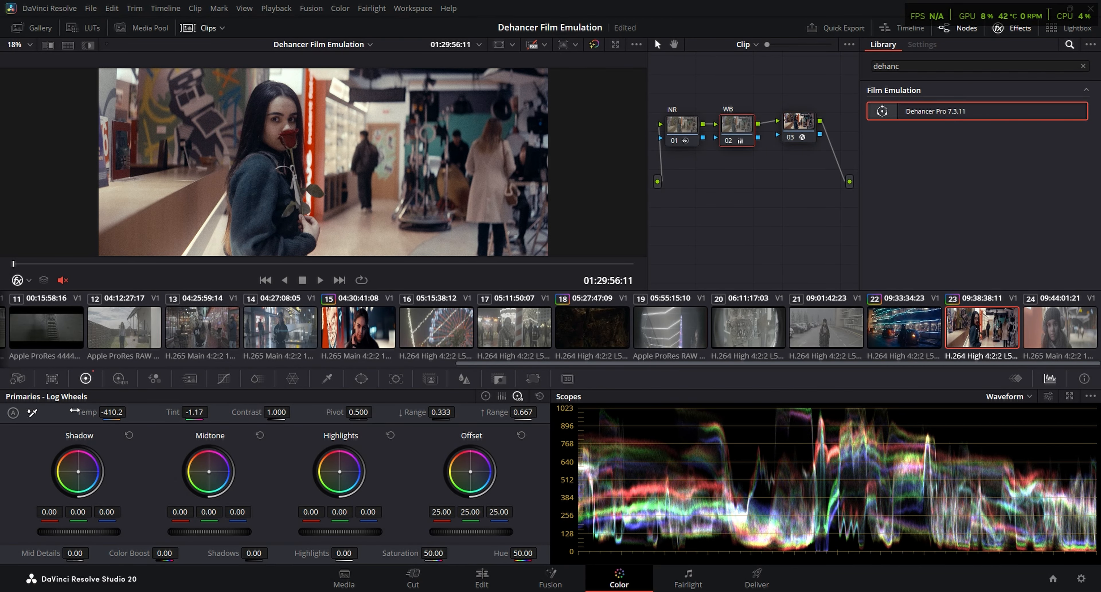
double_click(84, 413)
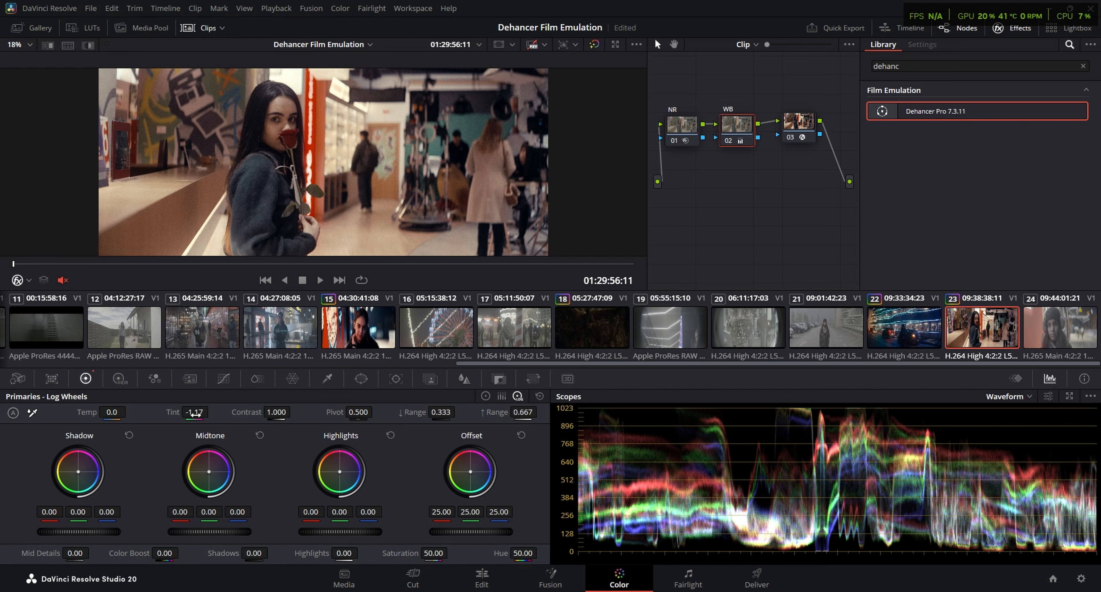
double_click(172, 412)
Switch the scopes to Vectorscope and set the WB node's Tint to 5.50
click(1010, 396)
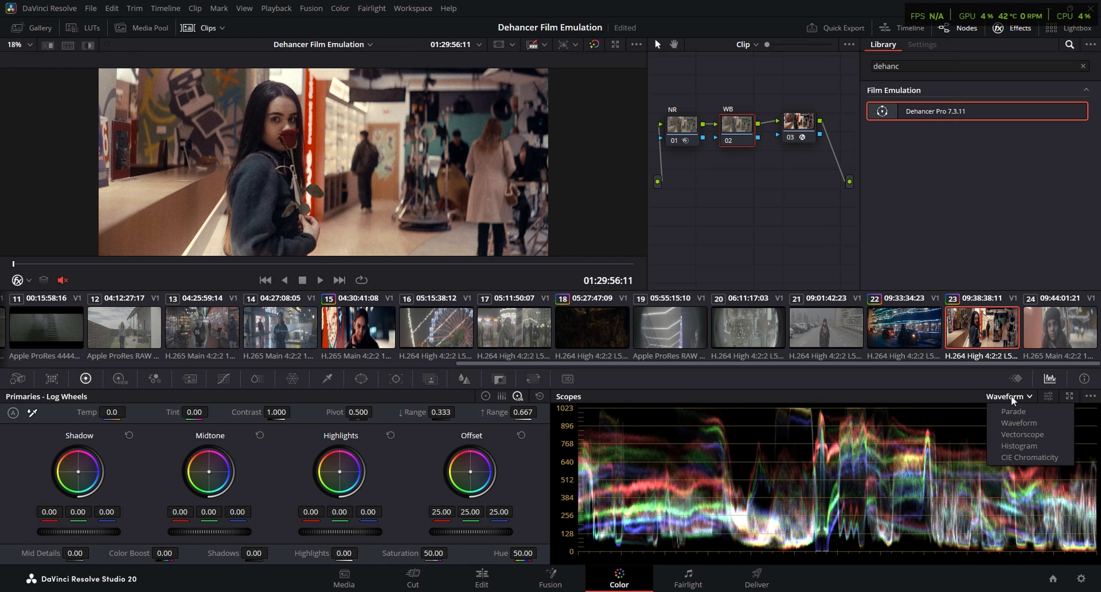
click(1039, 436)
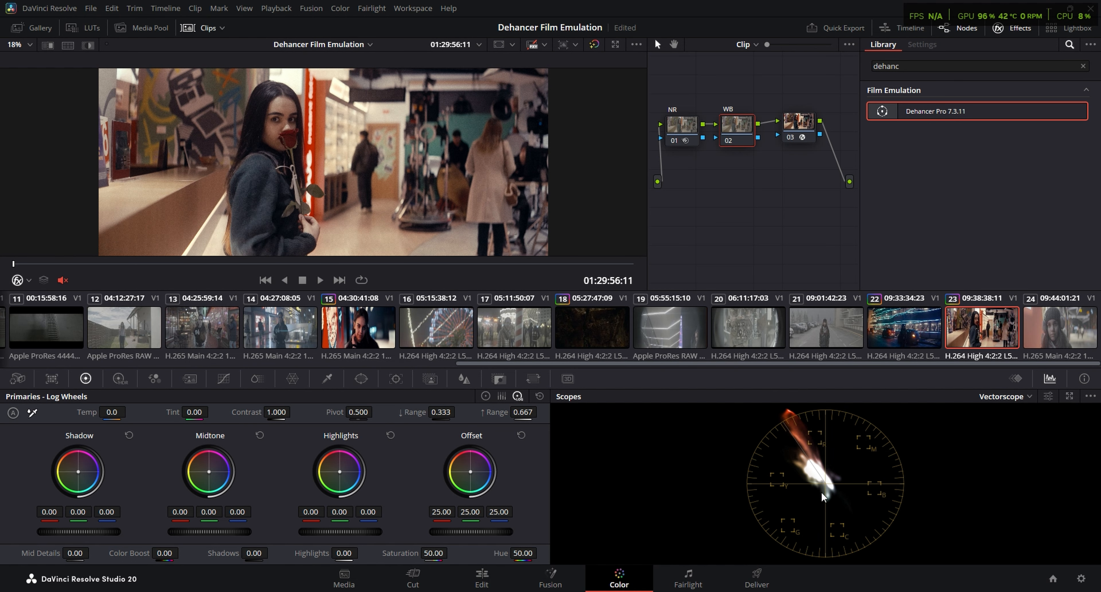
drag(194, 412, 209, 411)
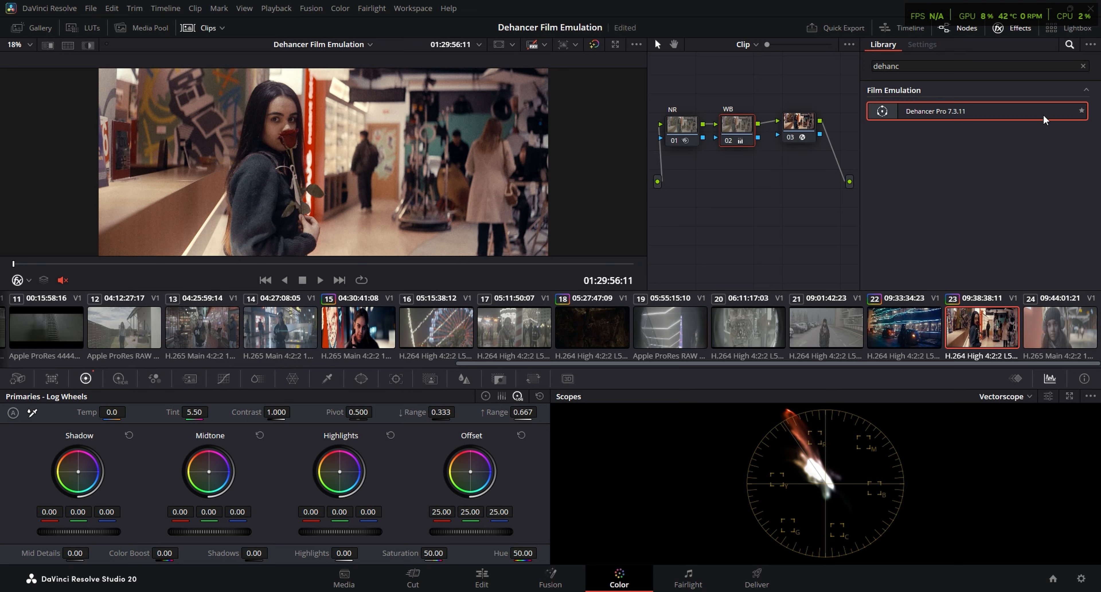
Set Dehancer's Temperature Comp. on node 03 to 7.0 and raise the Film Developer's Color Boost
drag(1098, 110, 1098, 119)
drag(978, 135, 983, 142)
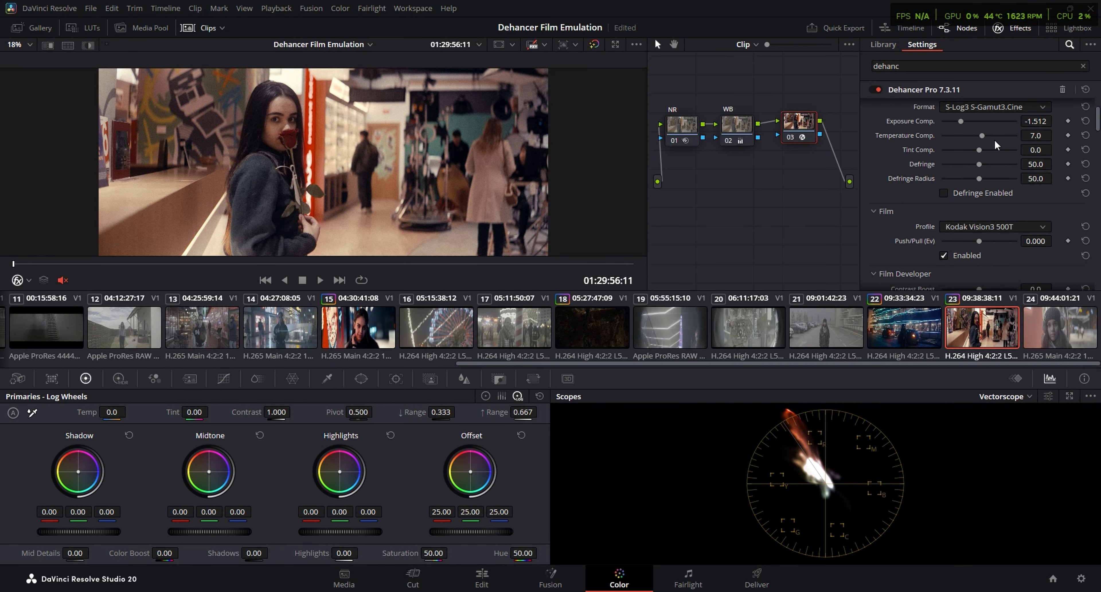
scroll(1033, 205, down, 3)
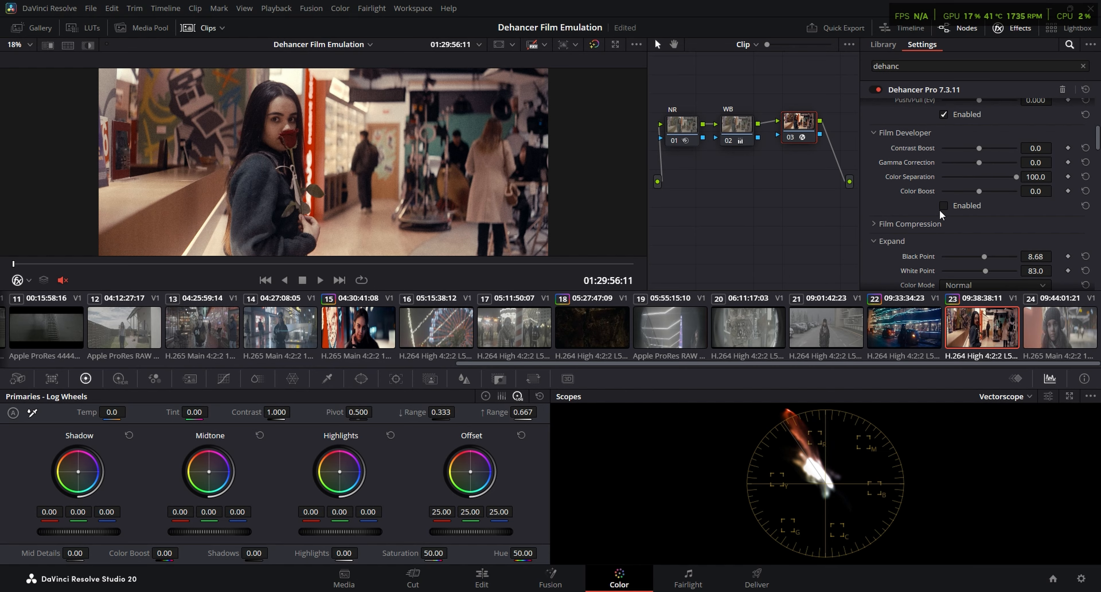
drag(979, 191, 991, 192)
Raise the print Color Density to 41.1 and check clip 23 full screen
drag(1096, 144, 1096, 169)
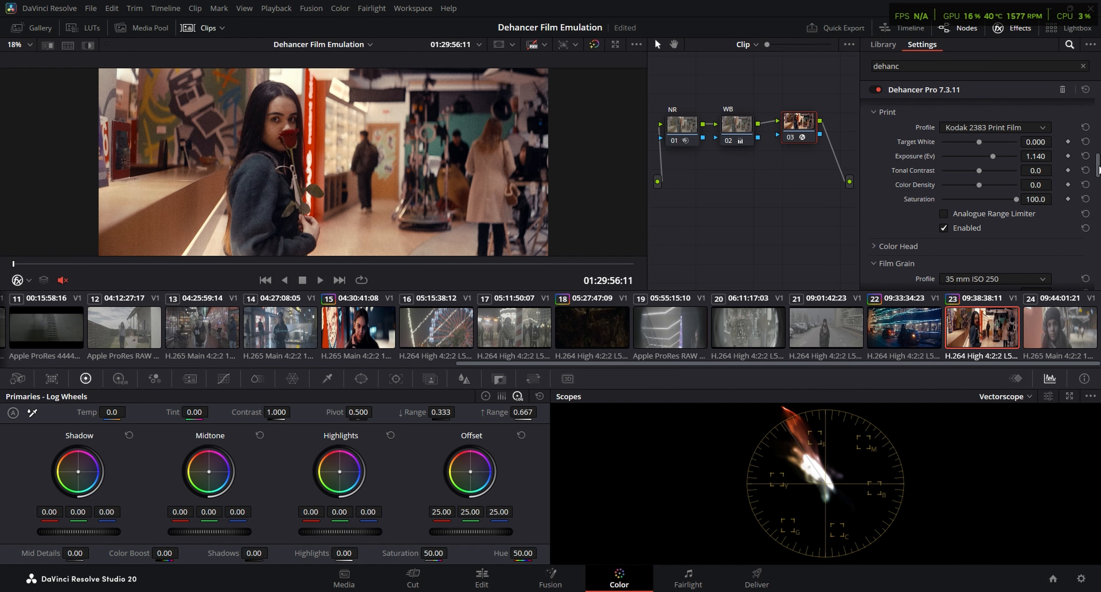
drag(979, 184, 987, 184)
key(p)
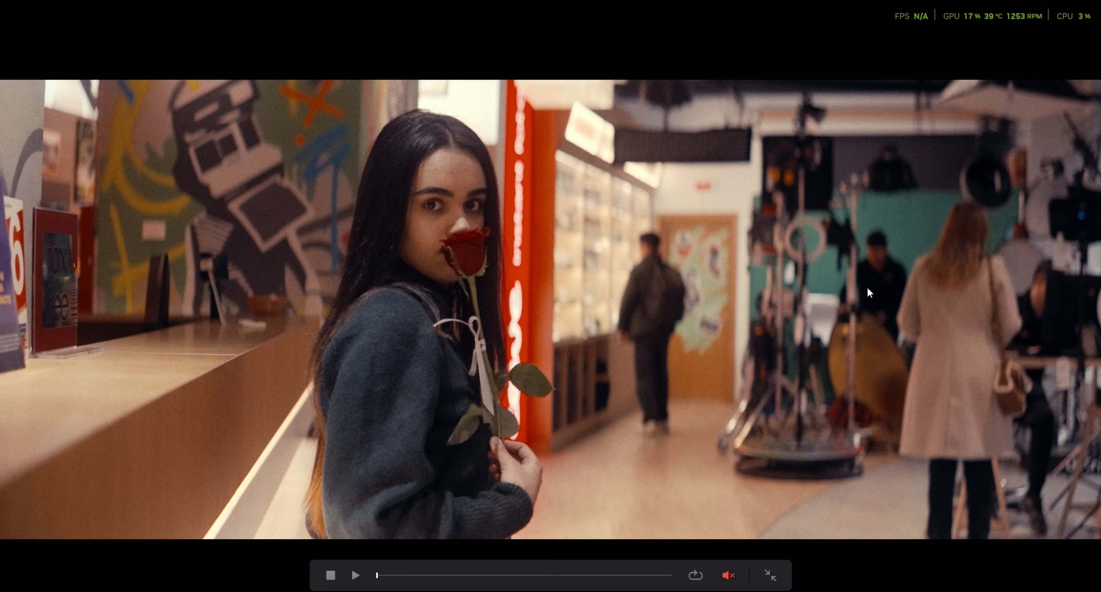
key(Escape)
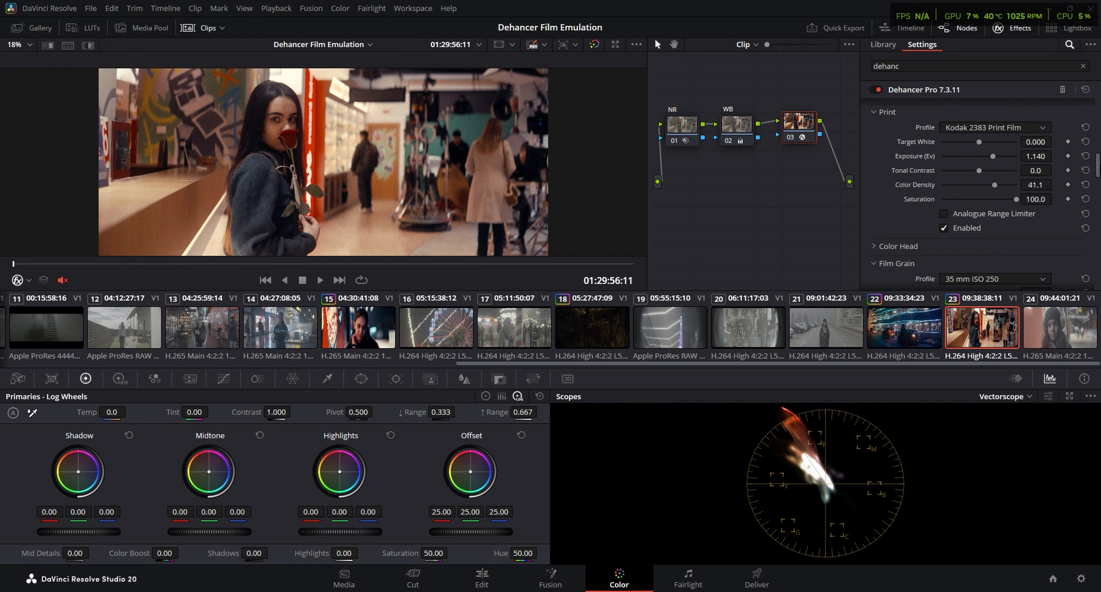
key(p)
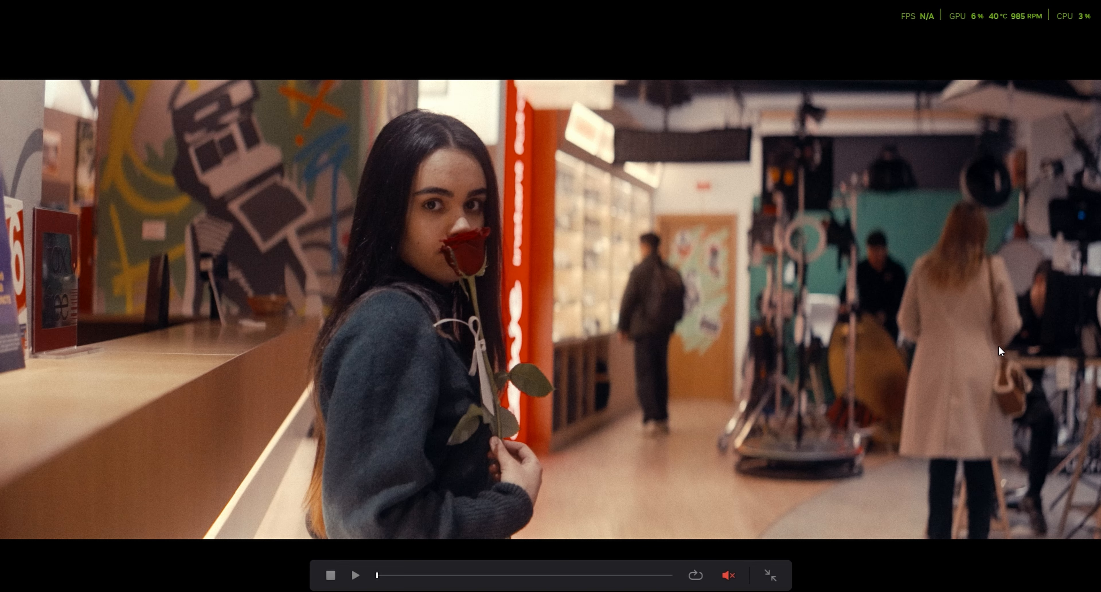
key(Escape)
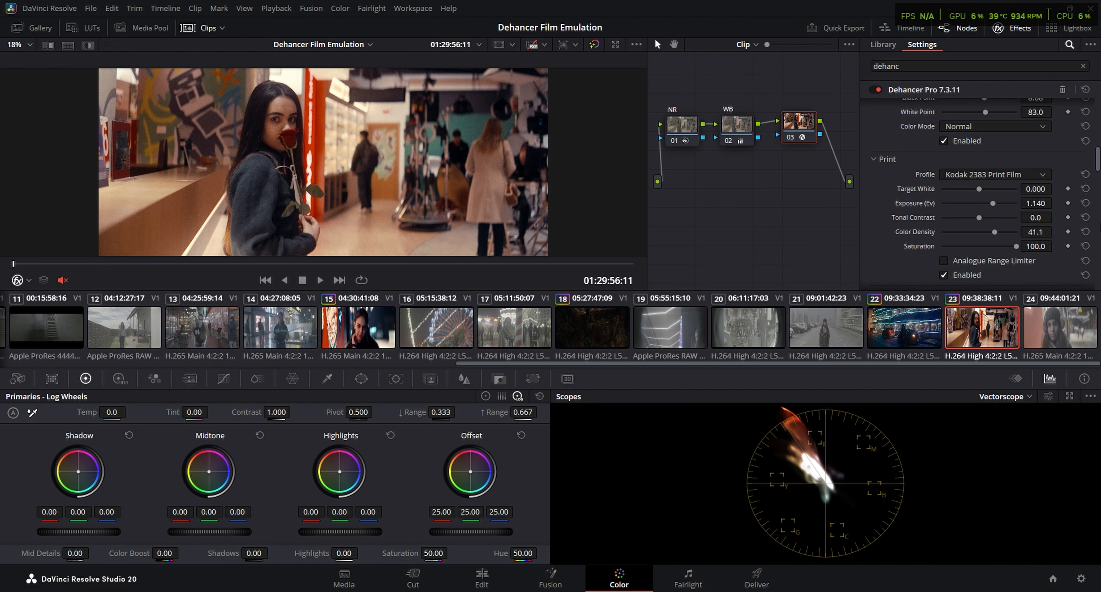
Enable Dehancer's Bloom effect on clip 23
scroll(983, 192, down, 10)
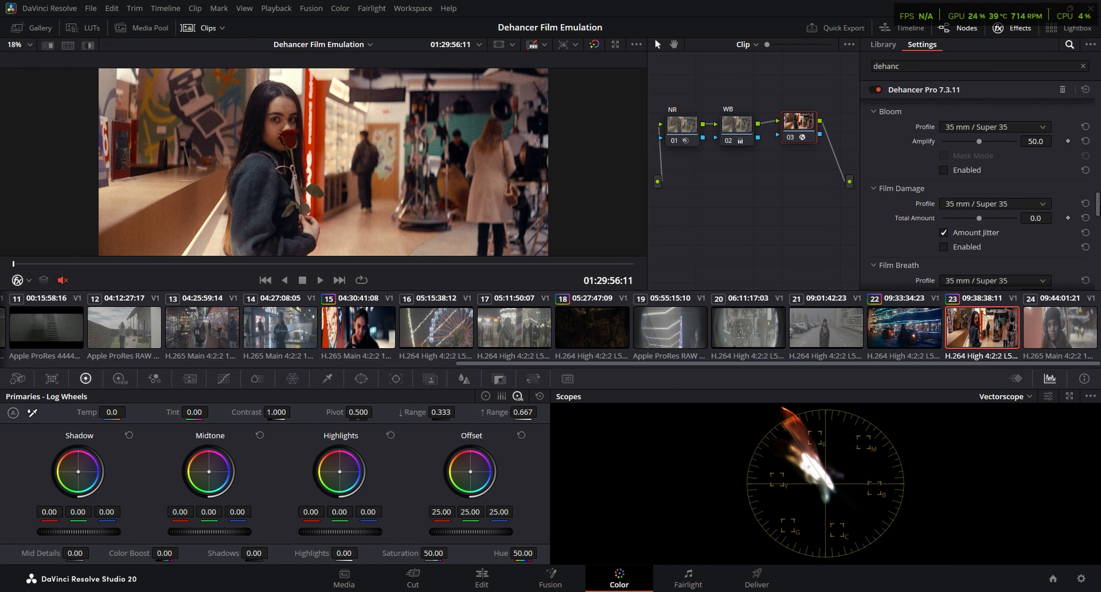
scroll(946, 210, up, 1)
click(943, 208)
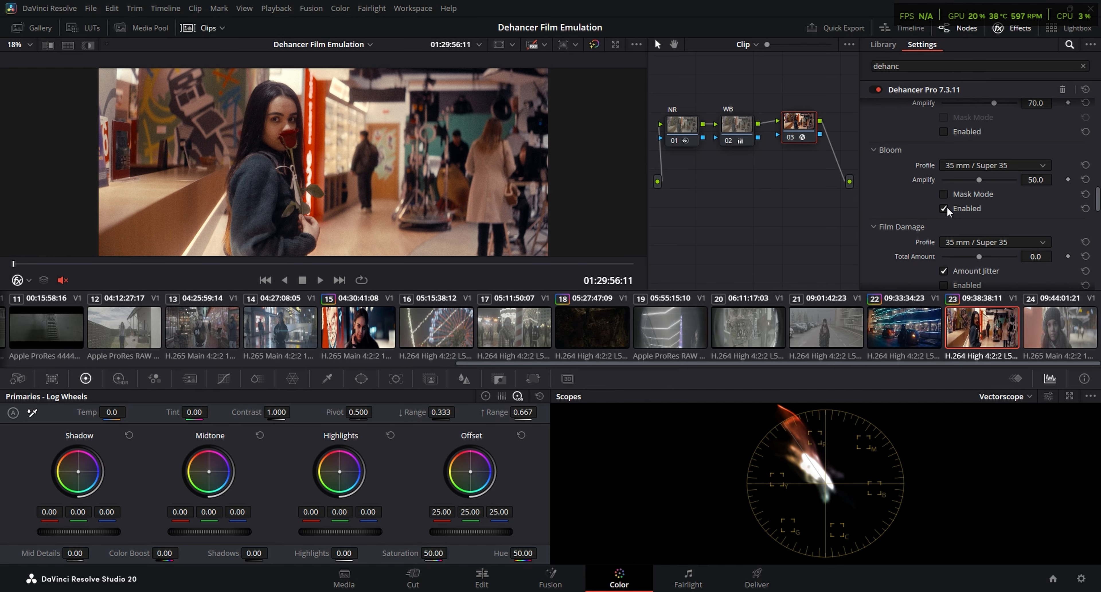
Enable Halation on clip 23, then adjust and enable Dehancer's Color Head colour balance
click(943, 131)
scroll(900, 164, up, 5)
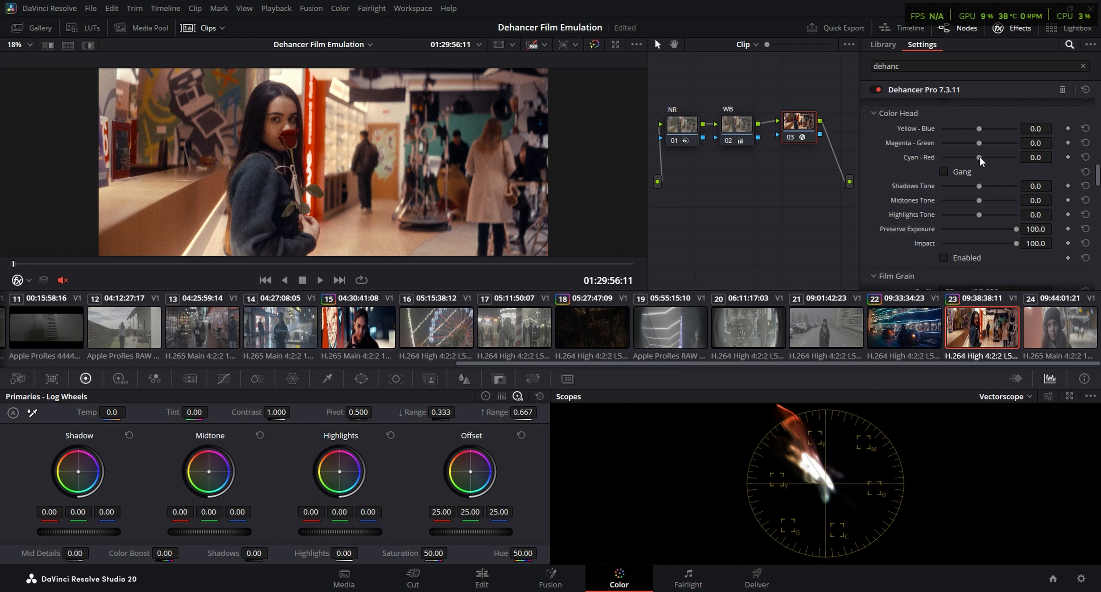
drag(980, 156, 971, 128)
click(944, 258)
key(p)
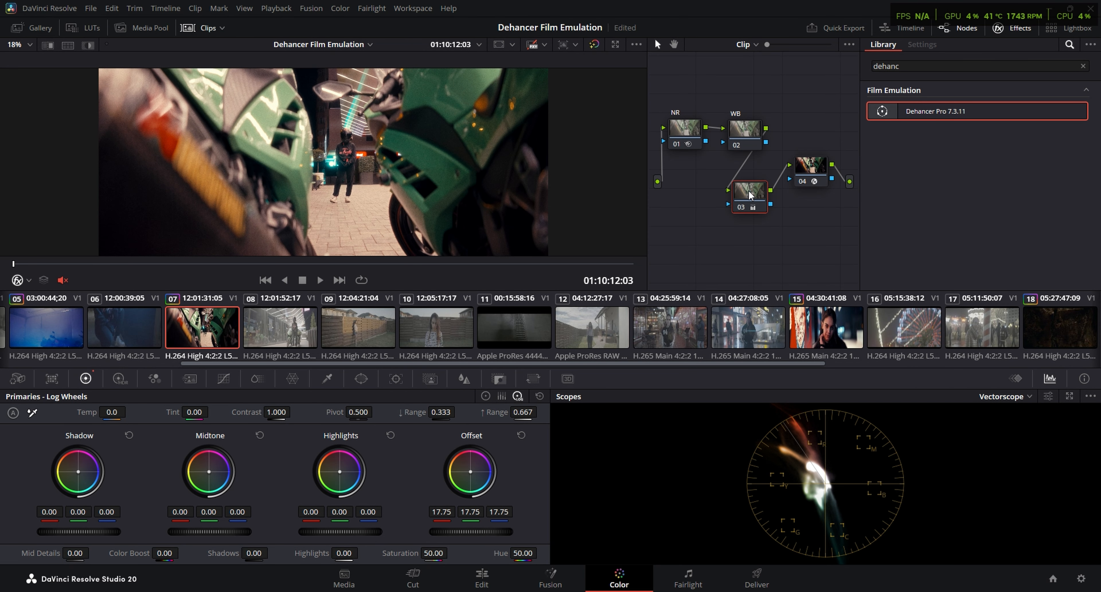
Disable node 03 on clip 07 and remove the existing Dehancer effect from node 04
click(833, 90)
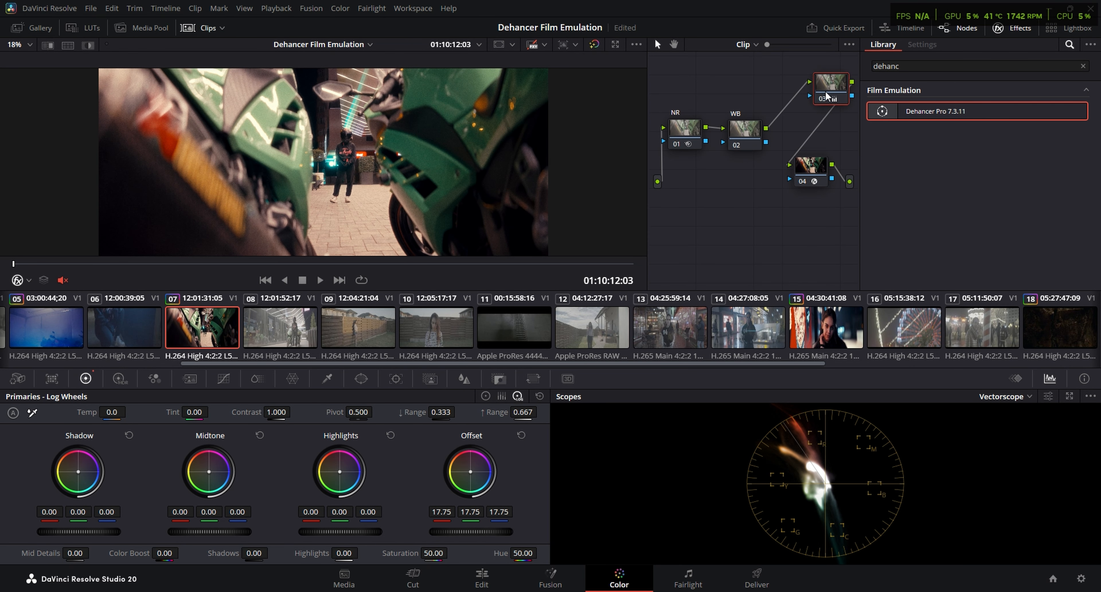
drag(832, 88, 791, 104)
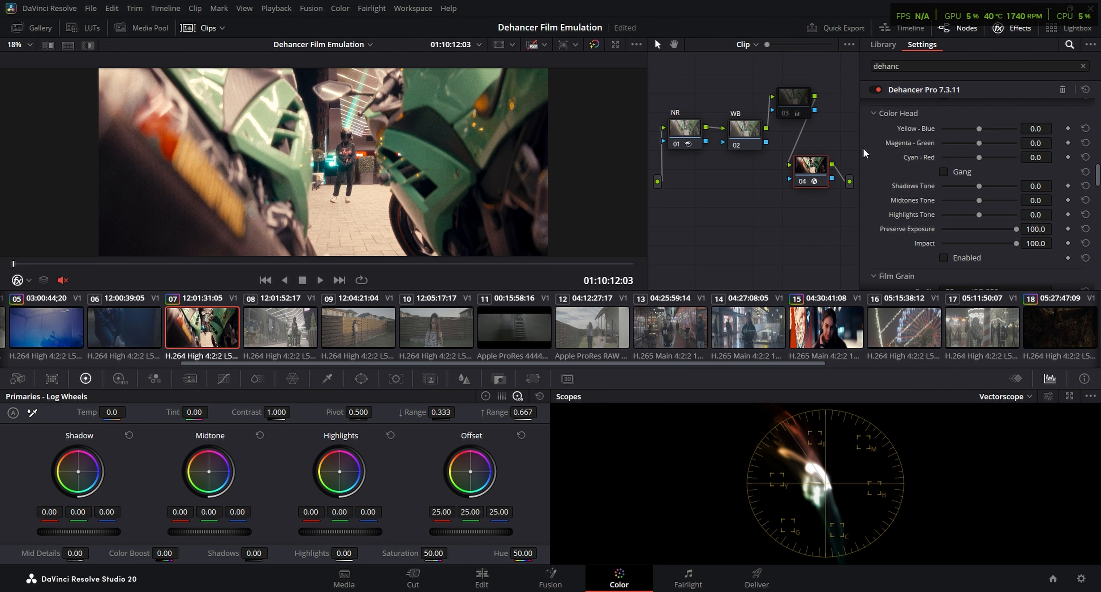
key(ctrl+z)
click(743, 133)
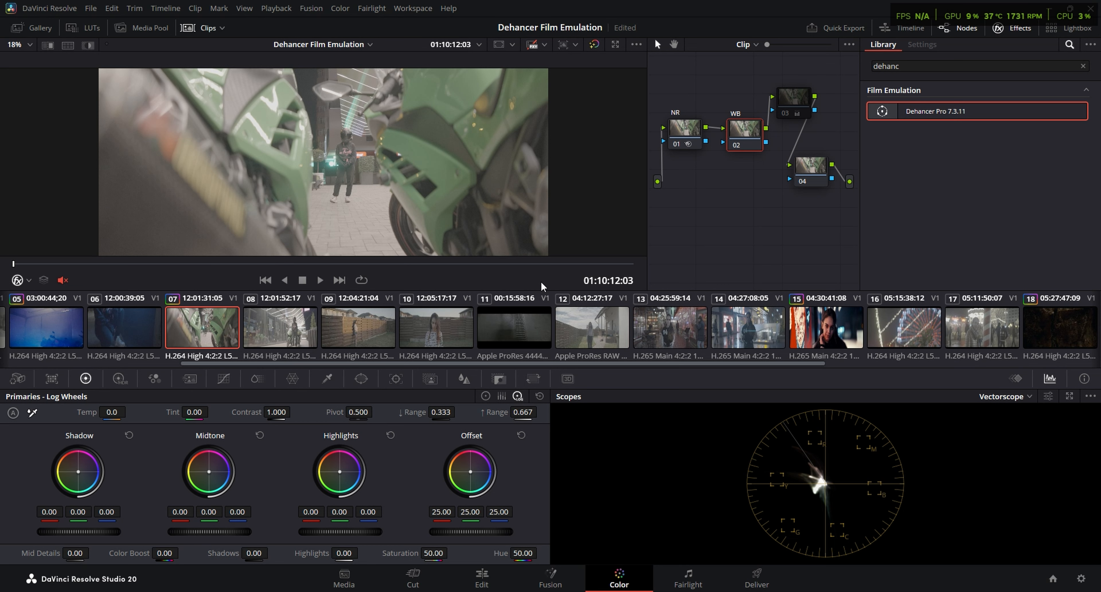
Apply Dehancer Pro to node 04 of clip 07 with Source set to Choose Camera and Vendor to Sony
click(811, 170)
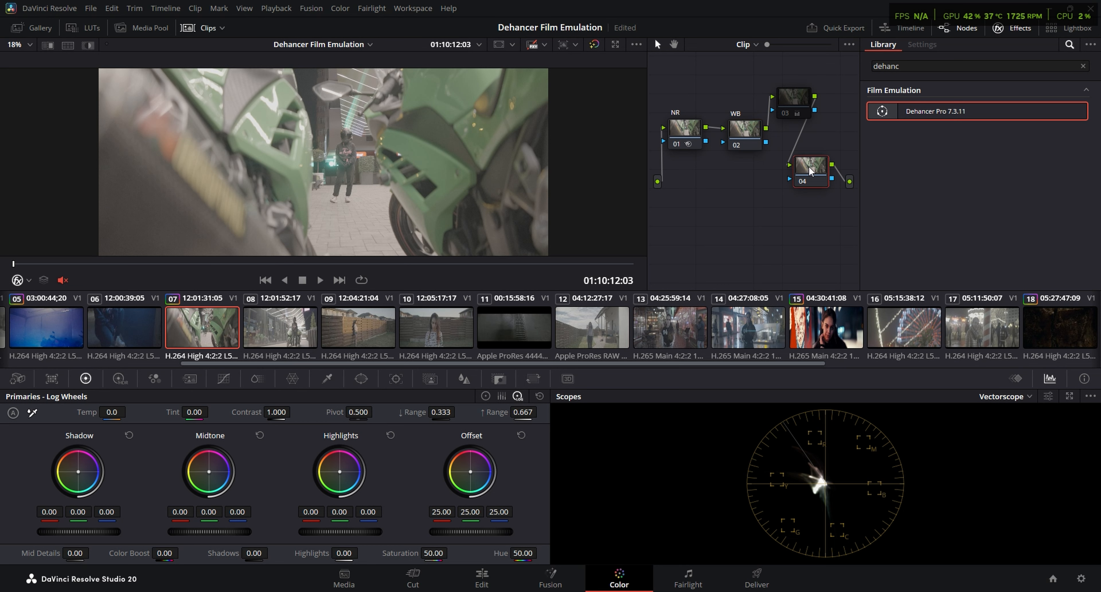
double_click(936, 118)
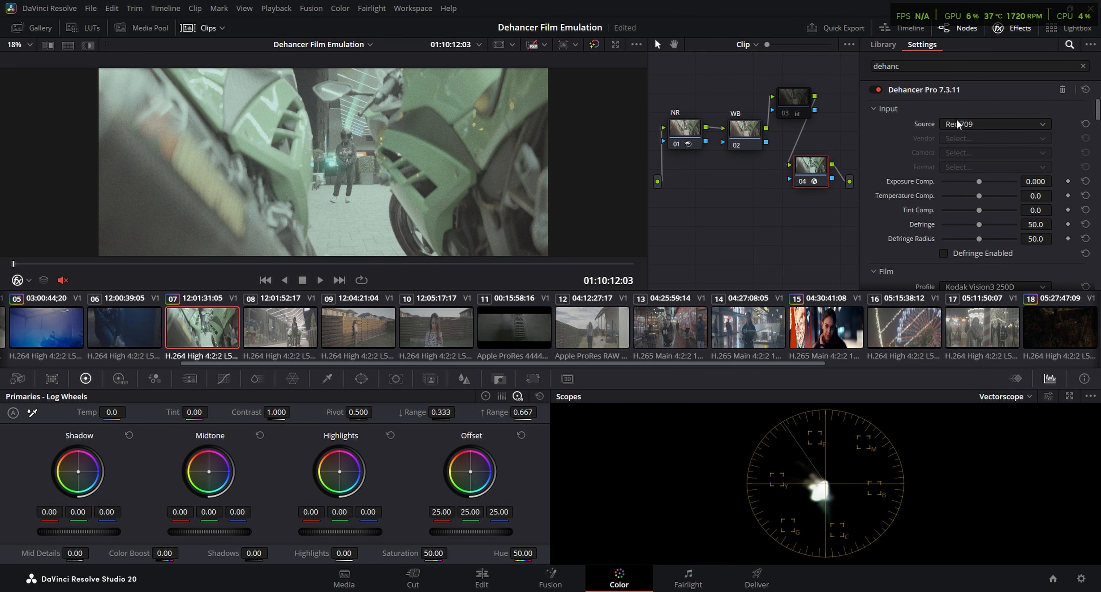
click(957, 124)
click(985, 224)
click(981, 134)
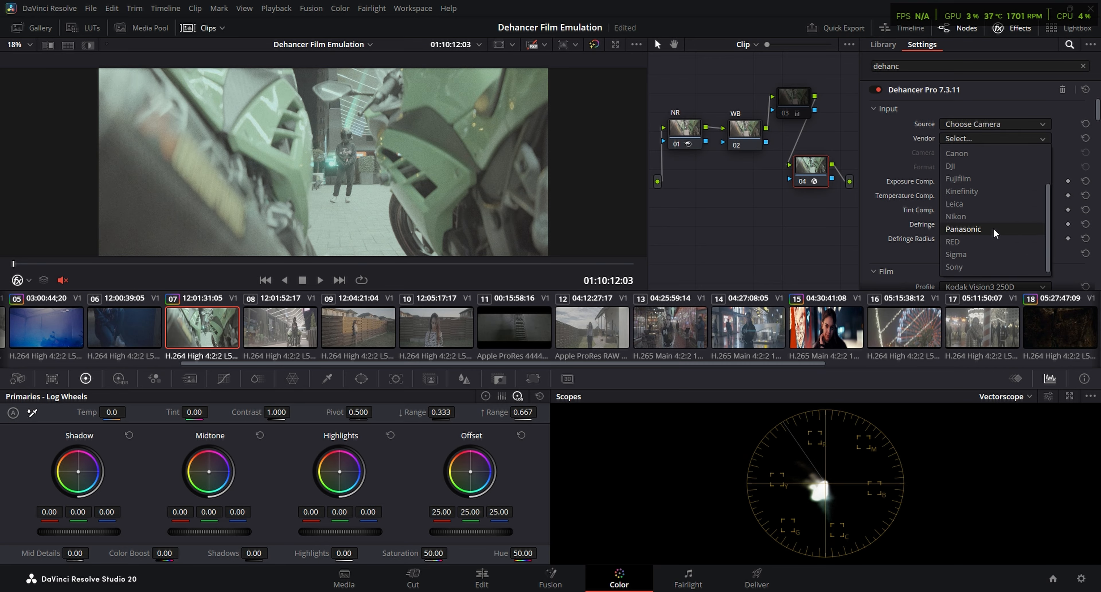
click(978, 267)
Set Dehancer's input Camera to Cinema Line FX3 and Format to S-Log3 S-Gamut3.Cine
click(978, 154)
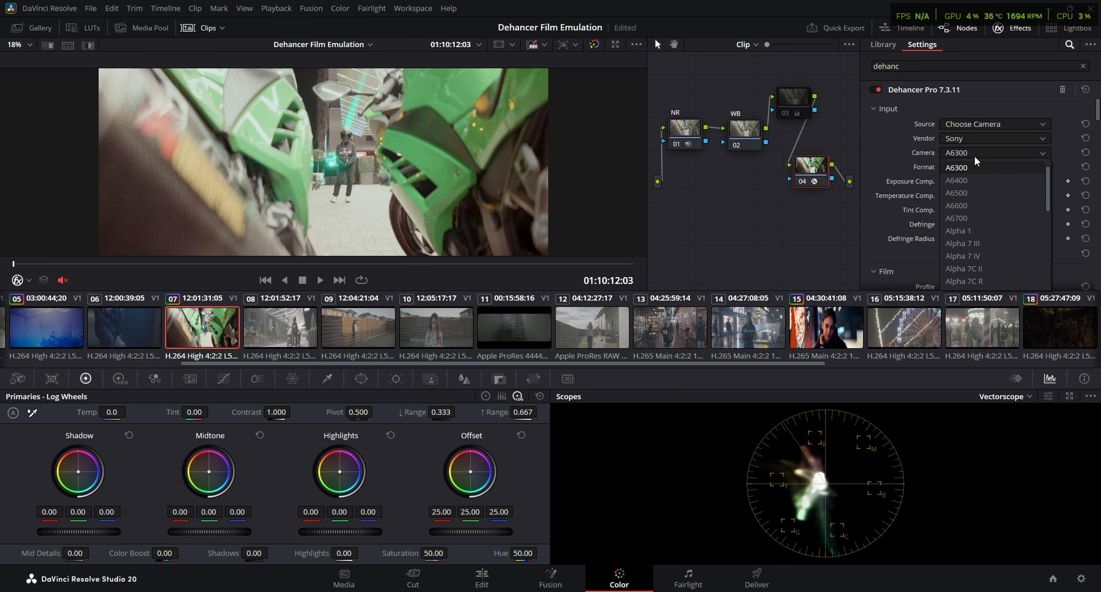
scroll(976, 213, down, 3)
click(977, 231)
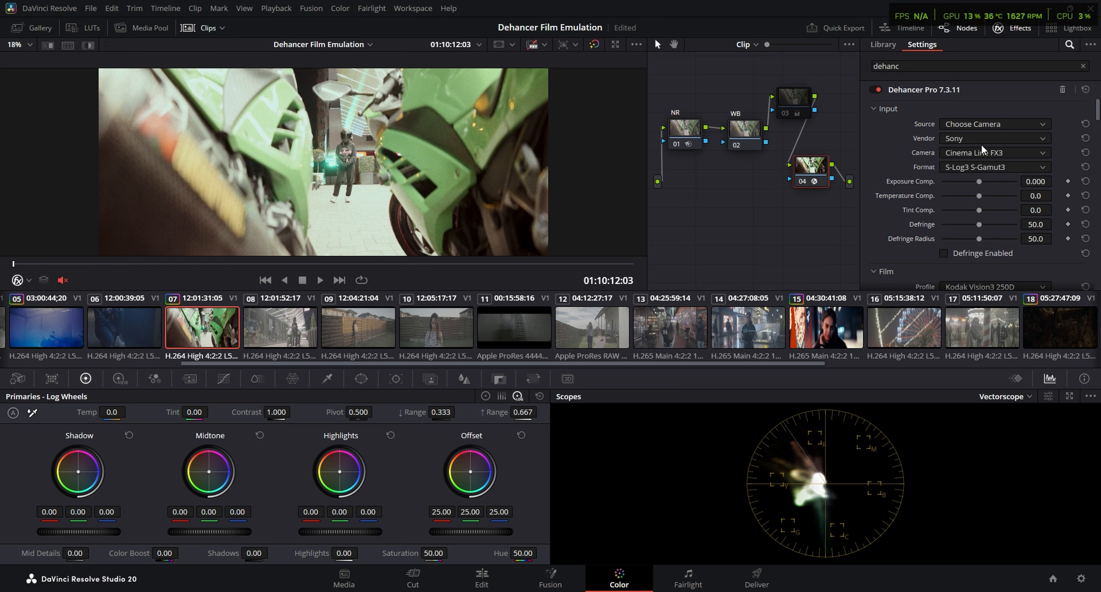
click(974, 167)
click(985, 207)
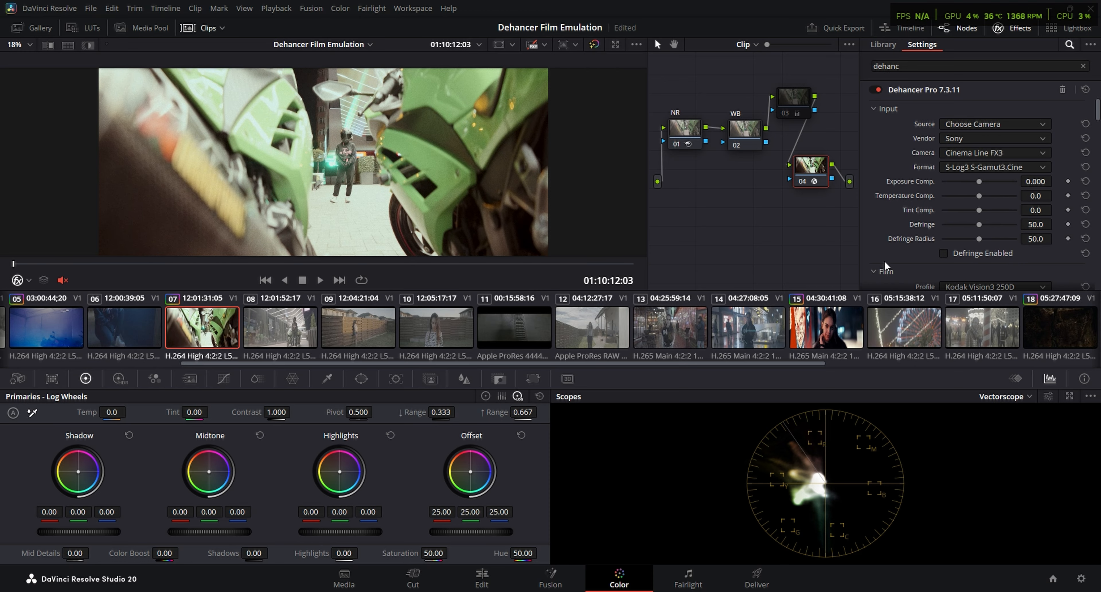
Choose the Kodak Vision3 500T film profile and enable the Film Developer
scroll(885, 262, down, 2)
click(988, 184)
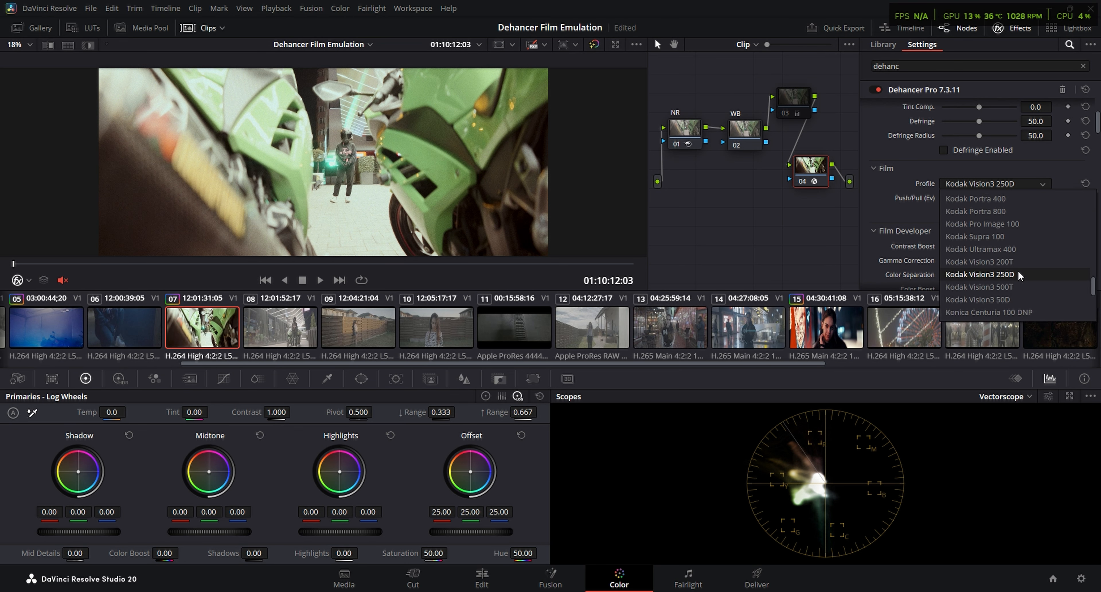
click(1012, 284)
scroll(958, 230, down, 2)
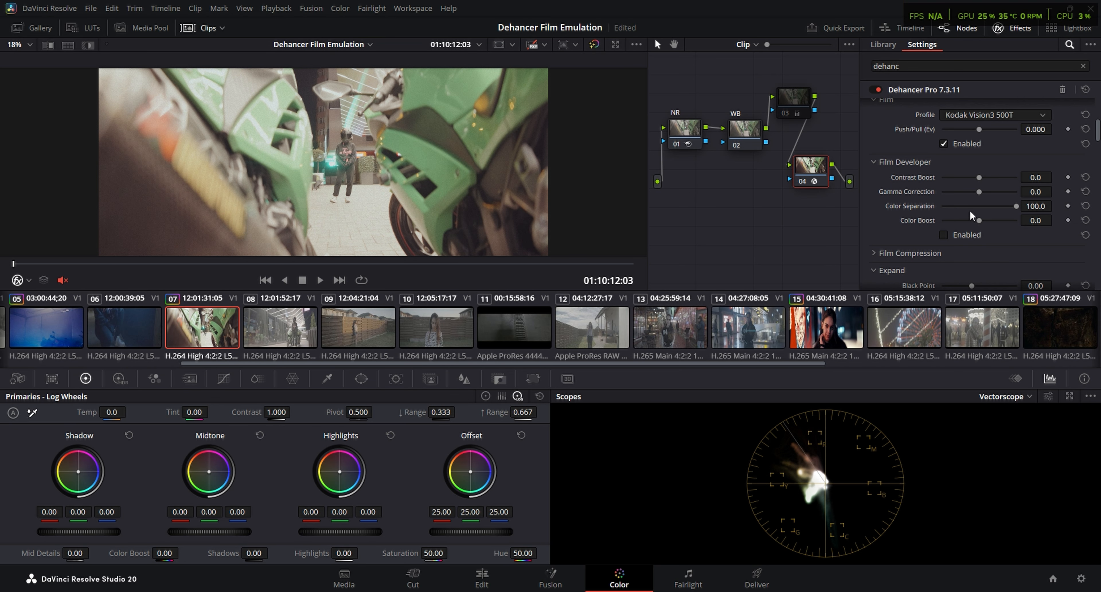
scroll(897, 241, down, 2)
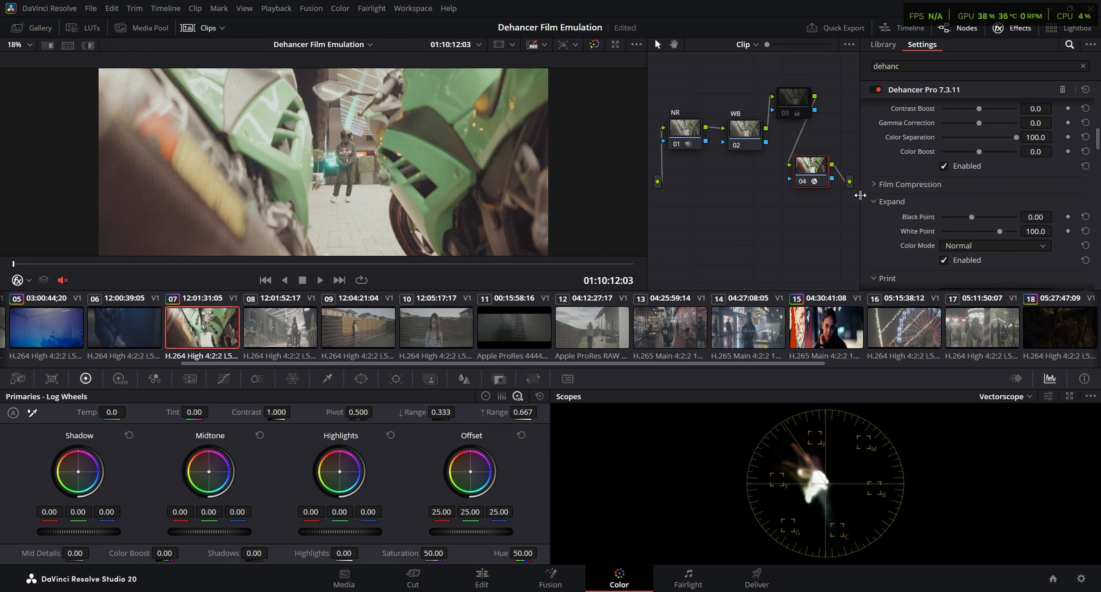
Lower Dehancer's Exposure Comp. to -2.721 and apply the Kodak 2383 Print Film profile with print Exposure at 1.140
scroll(886, 205, up, 5)
scroll(885, 205, up, 2)
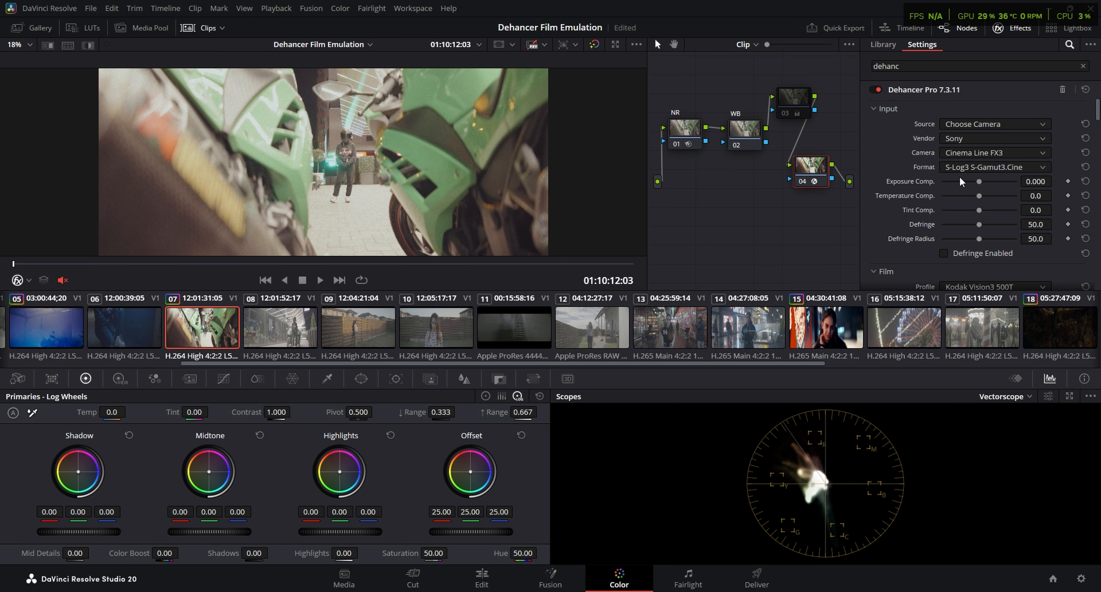
drag(978, 181, 946, 185)
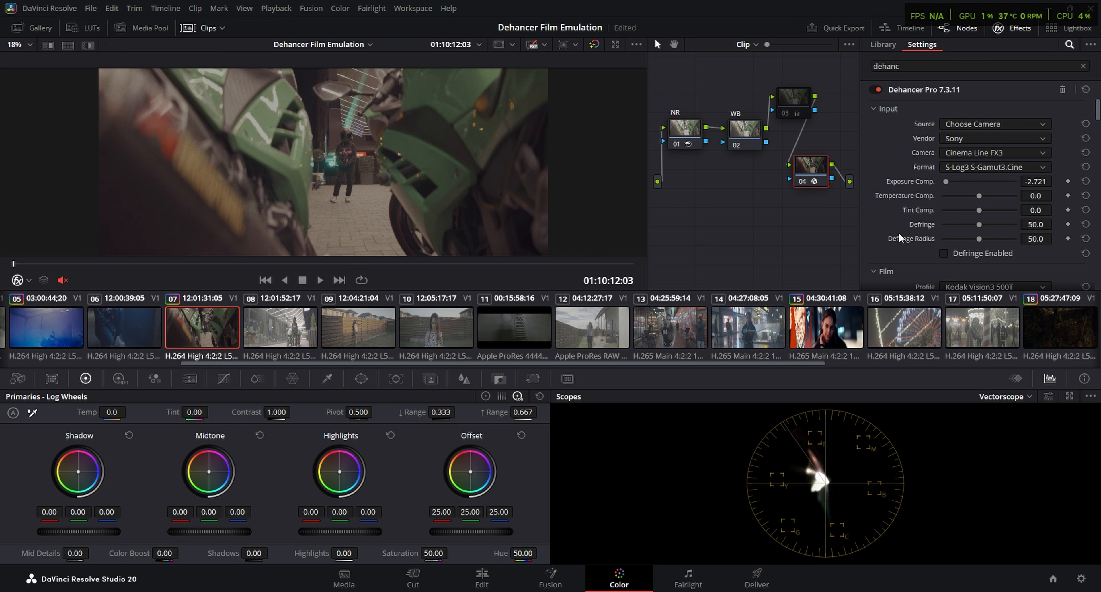
scroll(899, 232, down, 6)
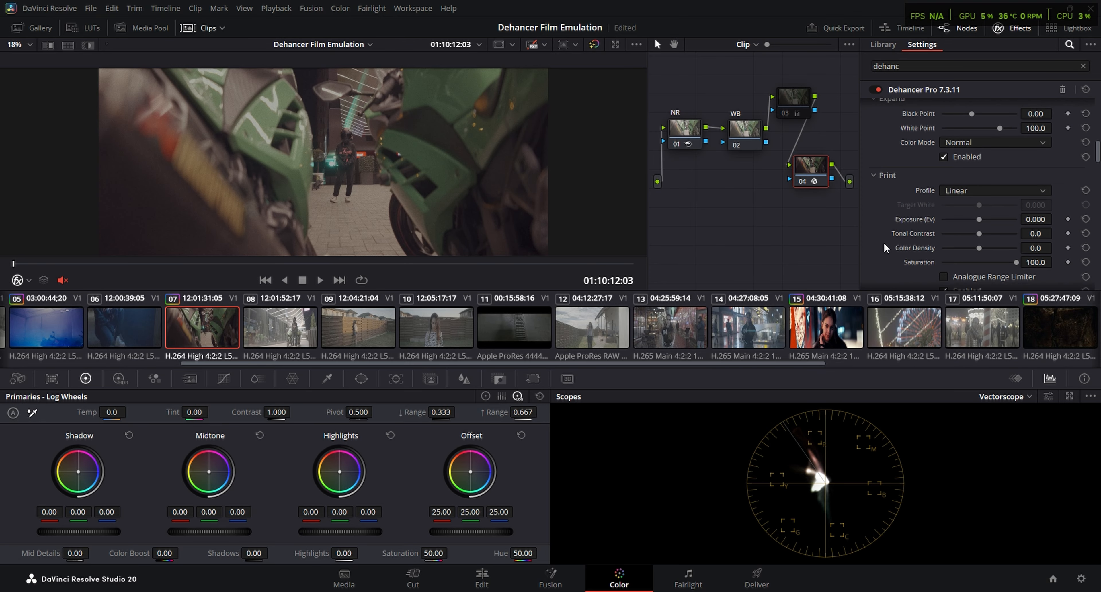
click(954, 191)
click(968, 209)
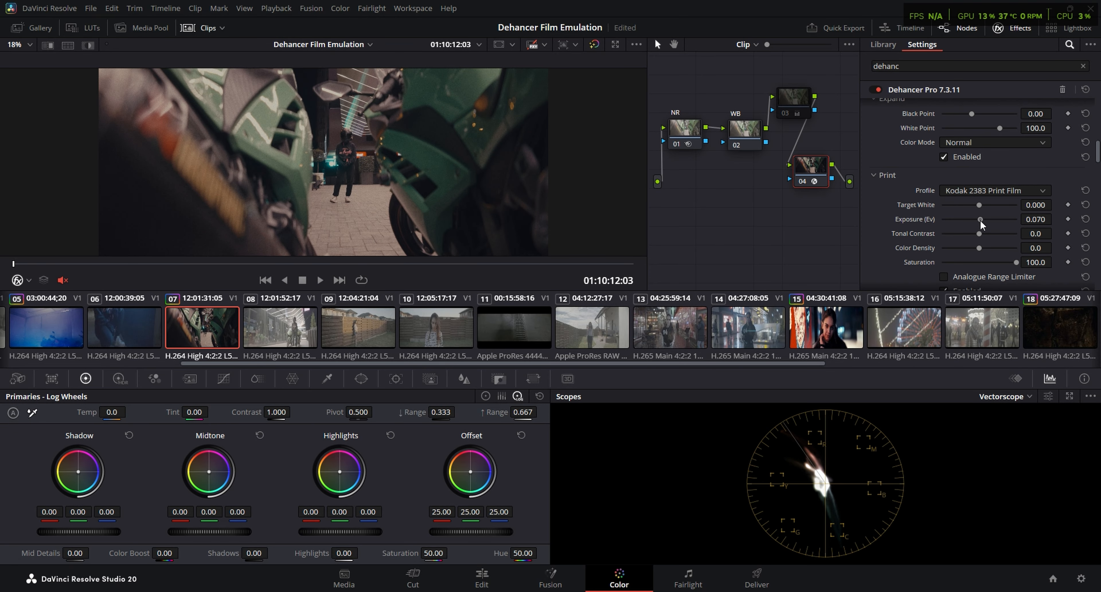
drag(979, 219, 991, 217)
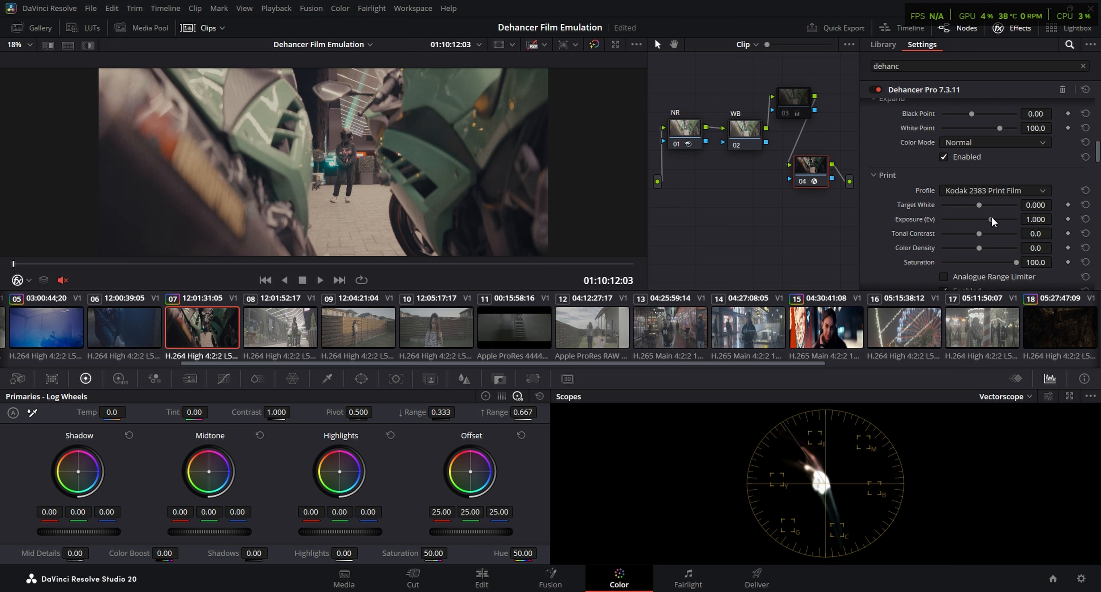
Lower Exposure Comp. to -3.000 and move the playhead of clip 07 to 01:10:23:15
scroll(966, 184, up, 10)
drag(946, 181, 921, 182)
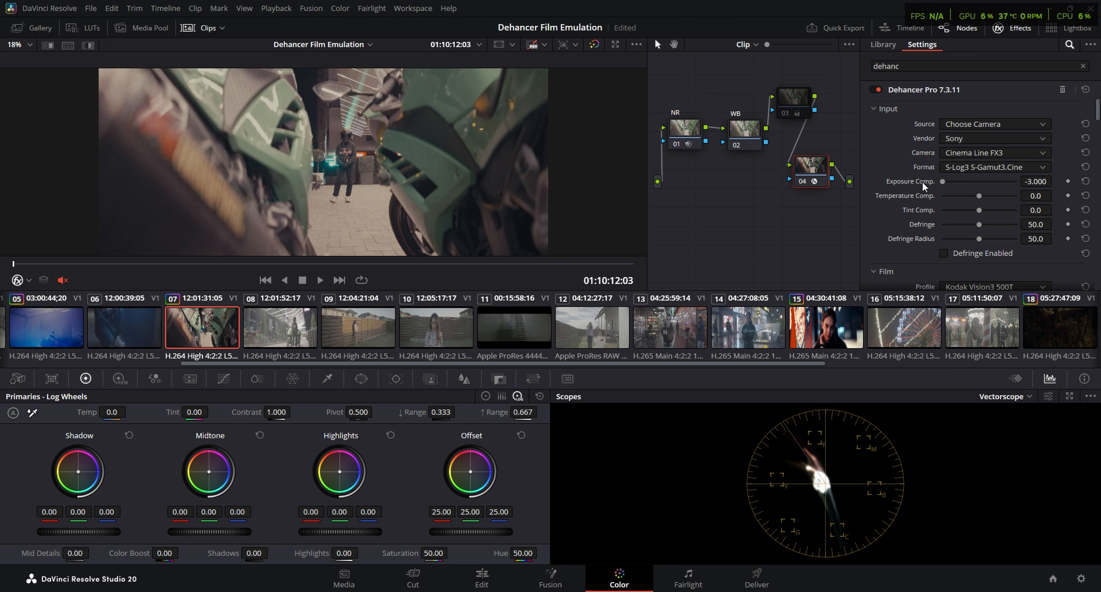
click(344, 264)
drag(343, 263, 346, 266)
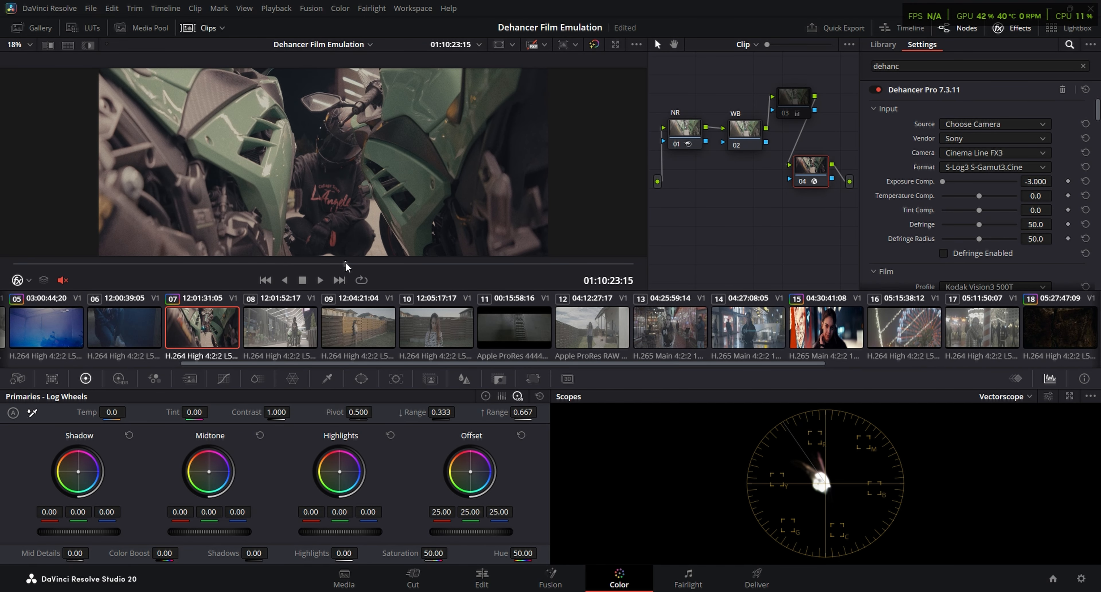
Set the Film Developer's Contrast Boost to 38.0 and Color Boost to 41.1
scroll(981, 177, down, 5)
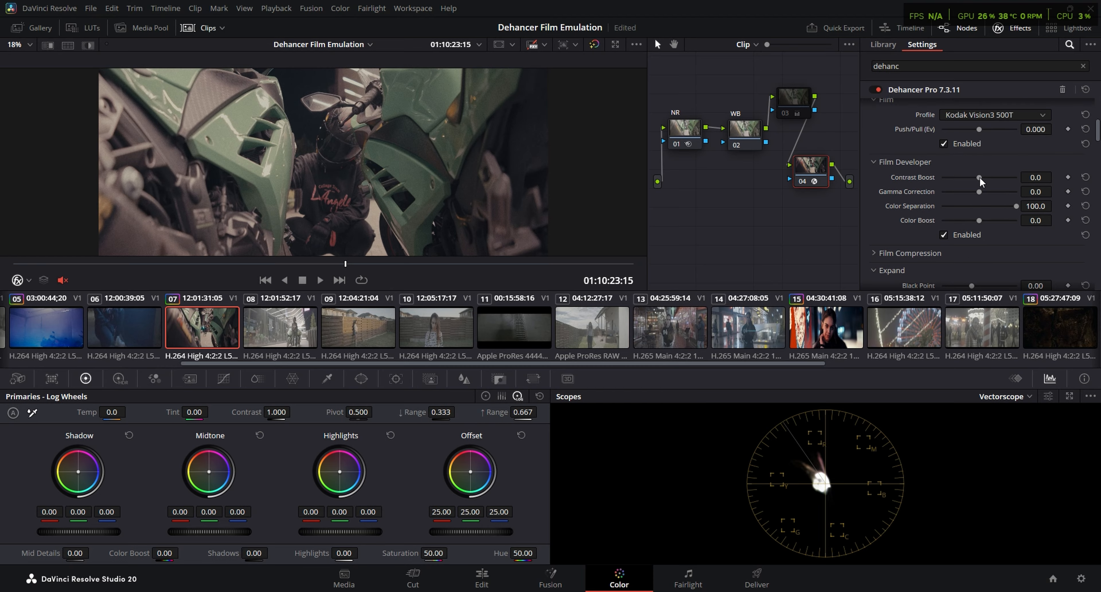
drag(979, 178, 993, 178)
drag(979, 220, 999, 220)
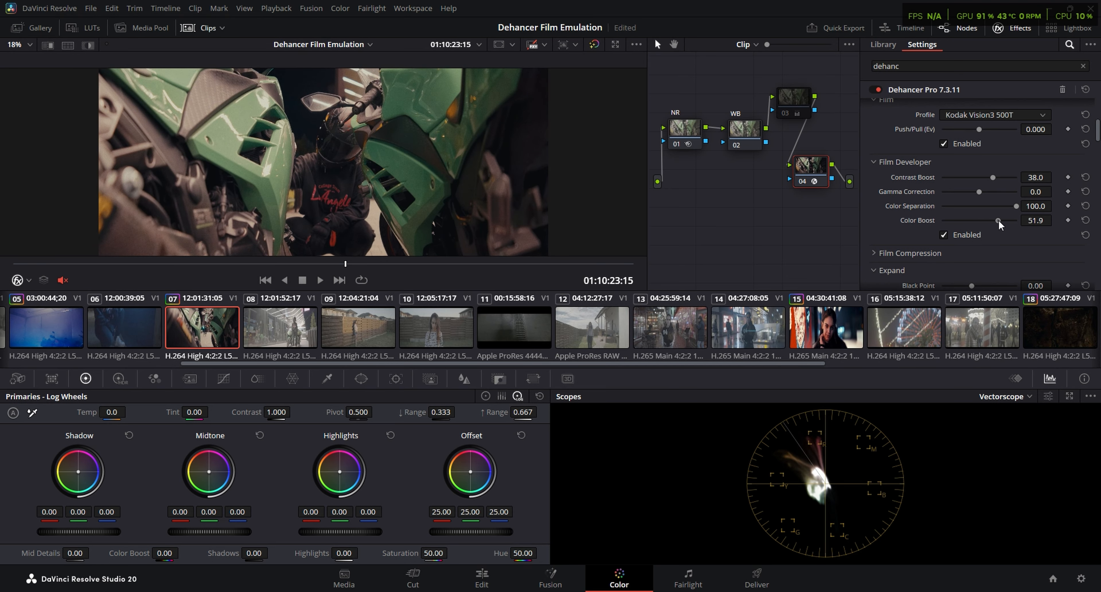
Using the Waveform scope, set Expand's Black Point to 2.09 and White Point to 83.0, and the print Color Density to 39.5
scroll(996, 219, down, 4)
click(1004, 396)
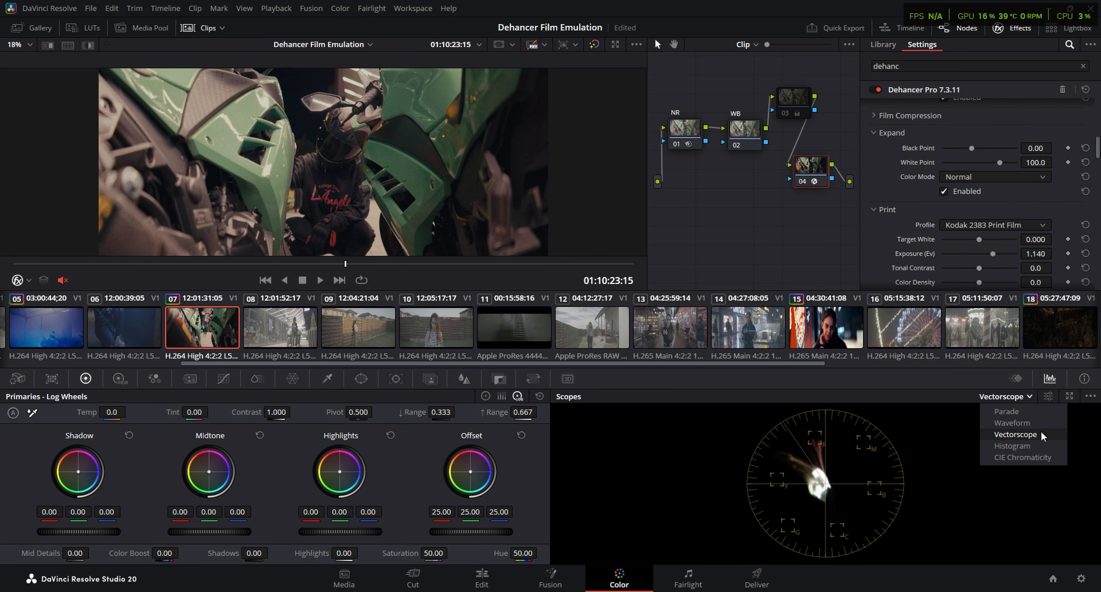
click(1033, 422)
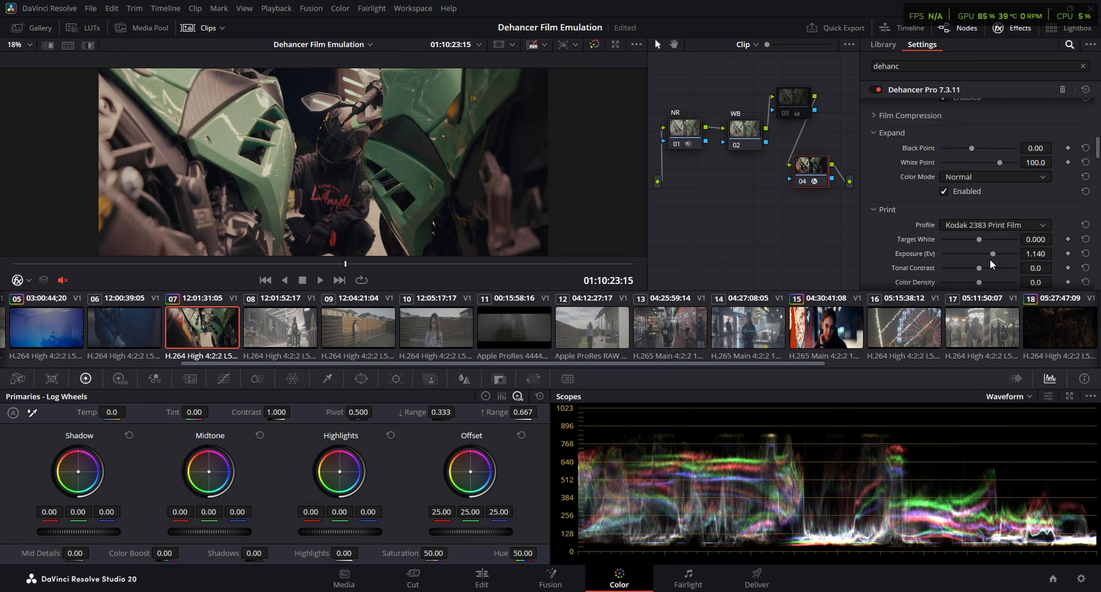
drag(972, 148, 987, 172)
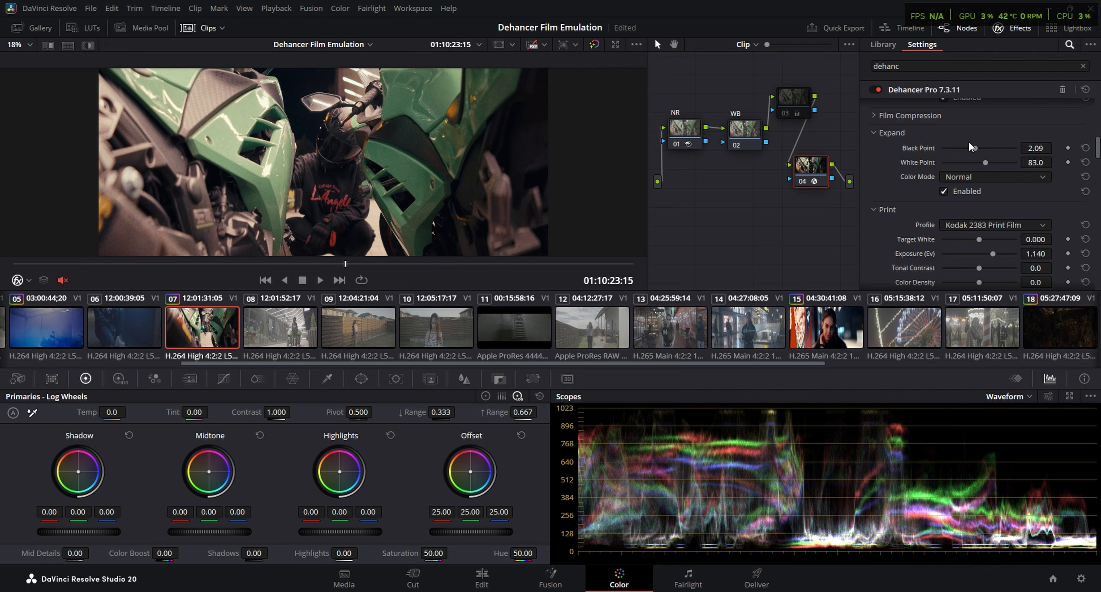
scroll(972, 214, down, 2)
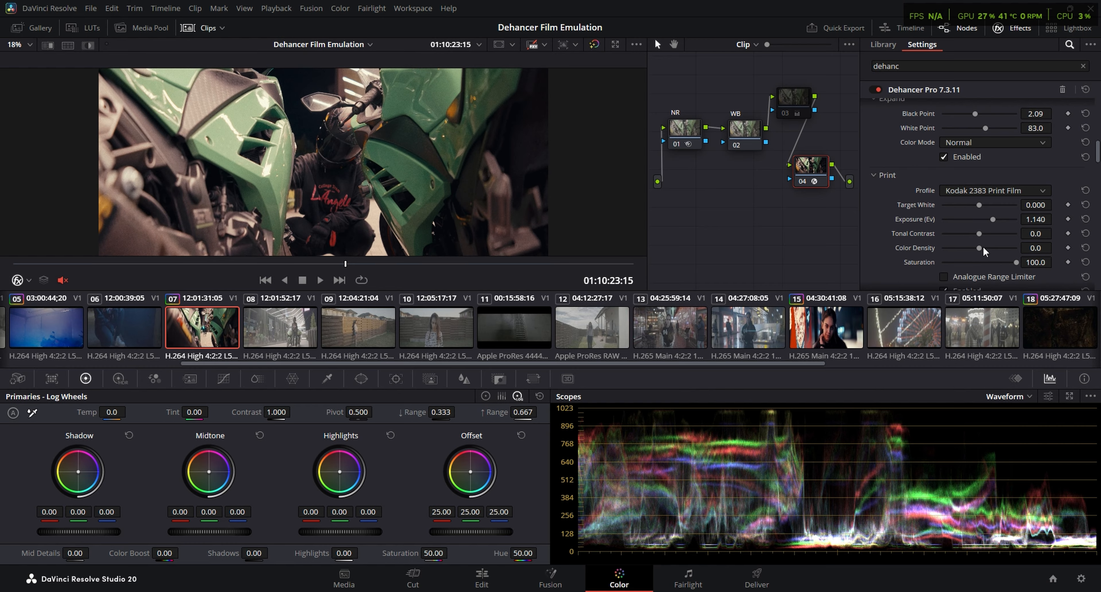
drag(978, 247, 1010, 244)
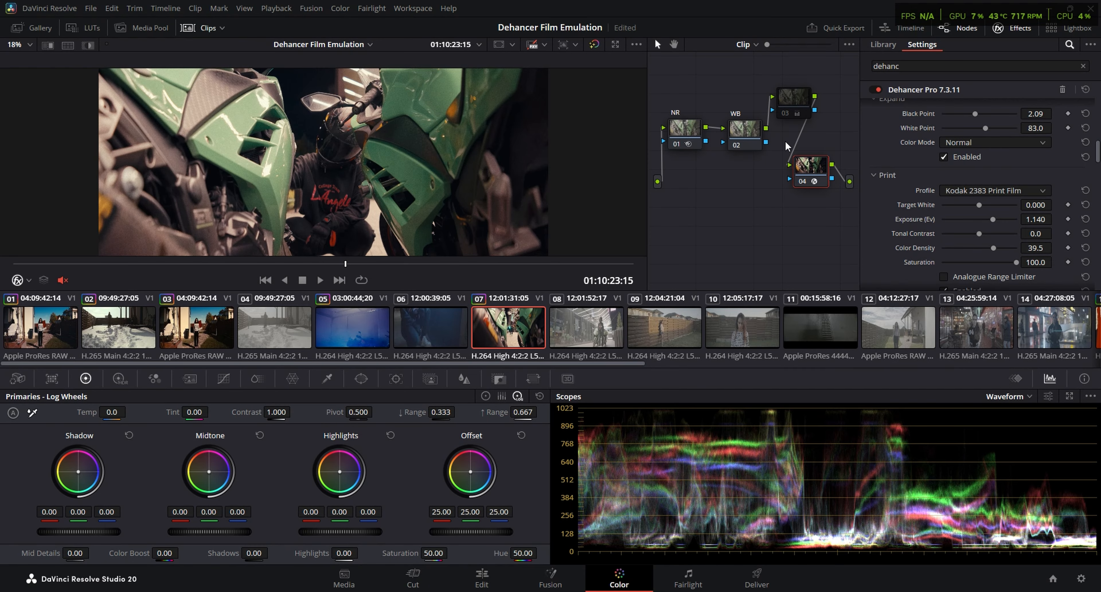
Insert a serial node between disabled node 03 and the Dehancer node and lower its Offset to 17.00
click(797, 99)
key(alt+s)
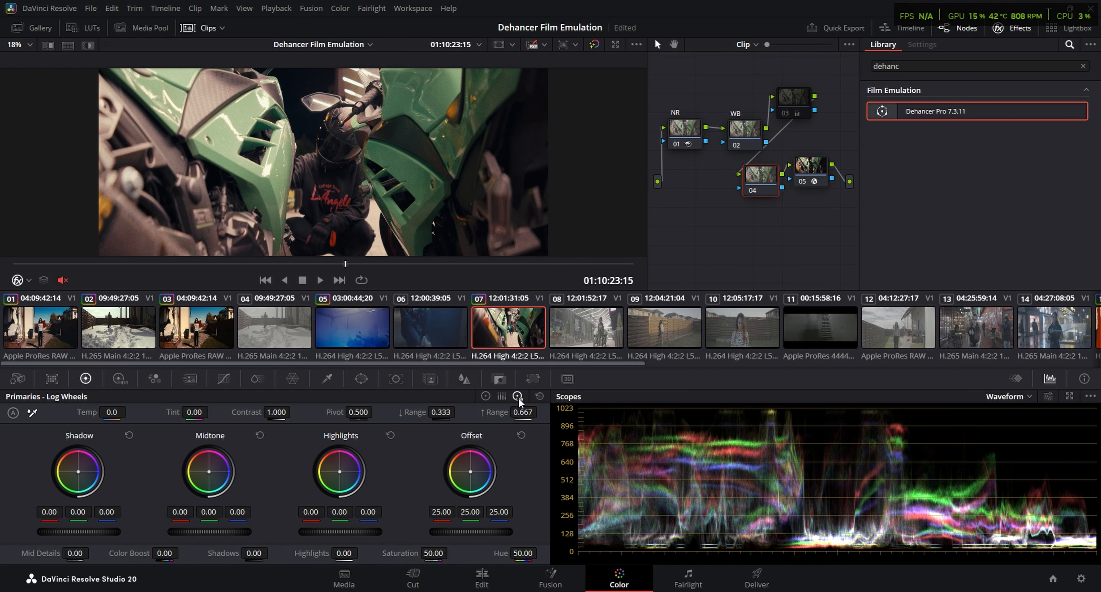
drag(470, 531, 433, 531)
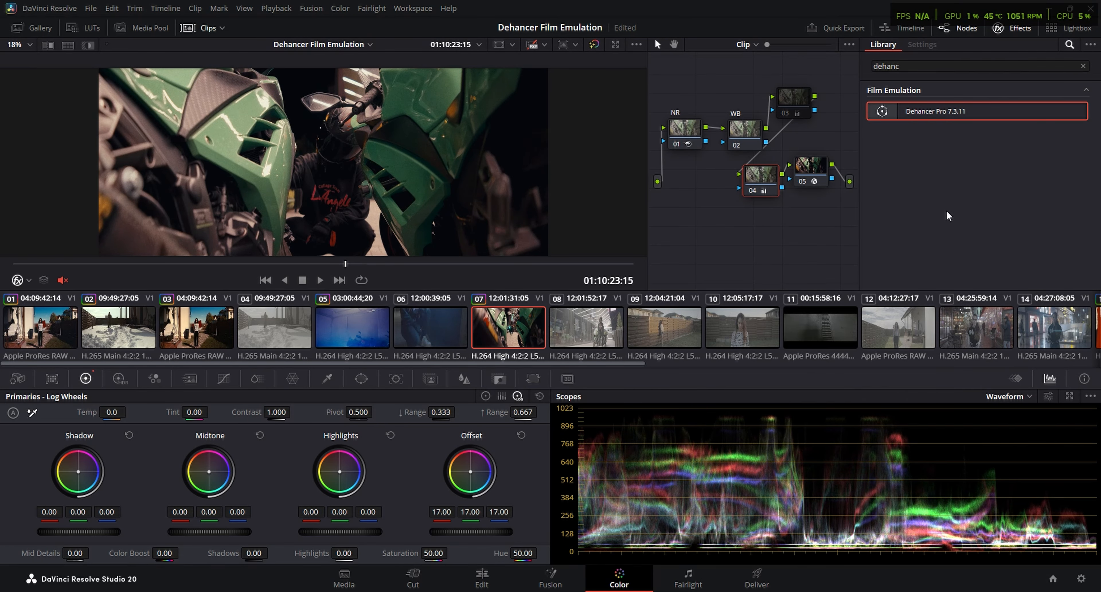
Set Expand's Black Point to 2.48 and White Point to 78.8 on Dehancer node 05
click(815, 170)
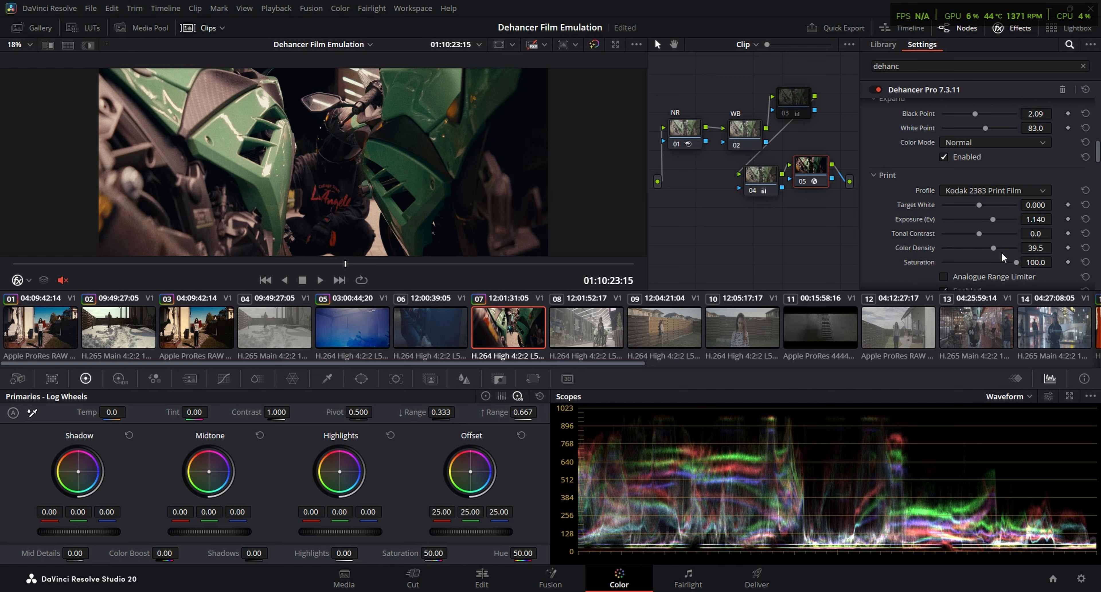
scroll(889, 216, up, 3)
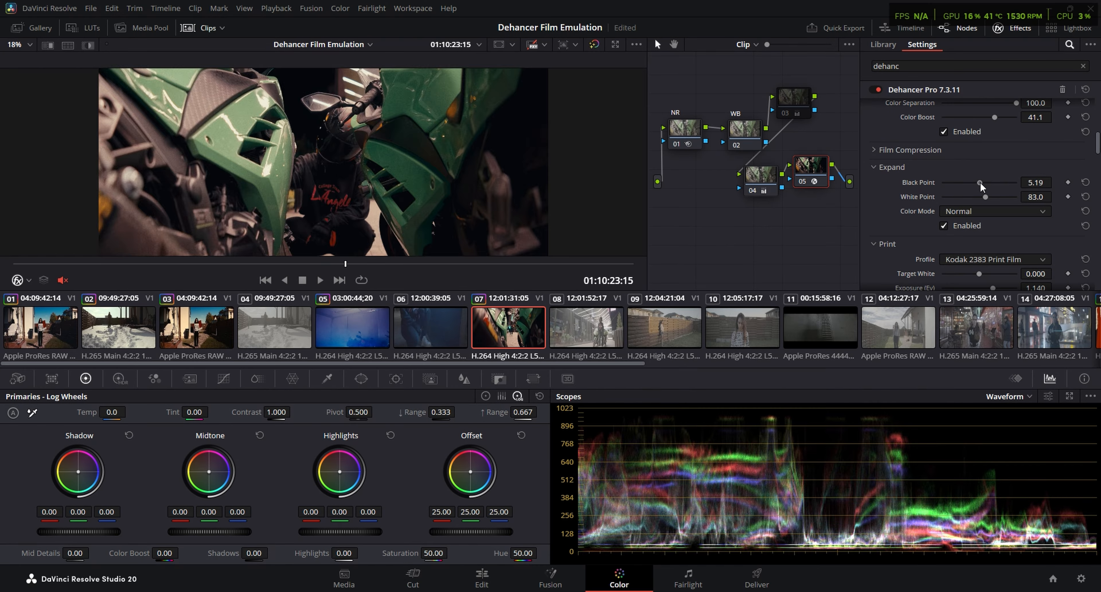
drag(980, 184, 983, 199)
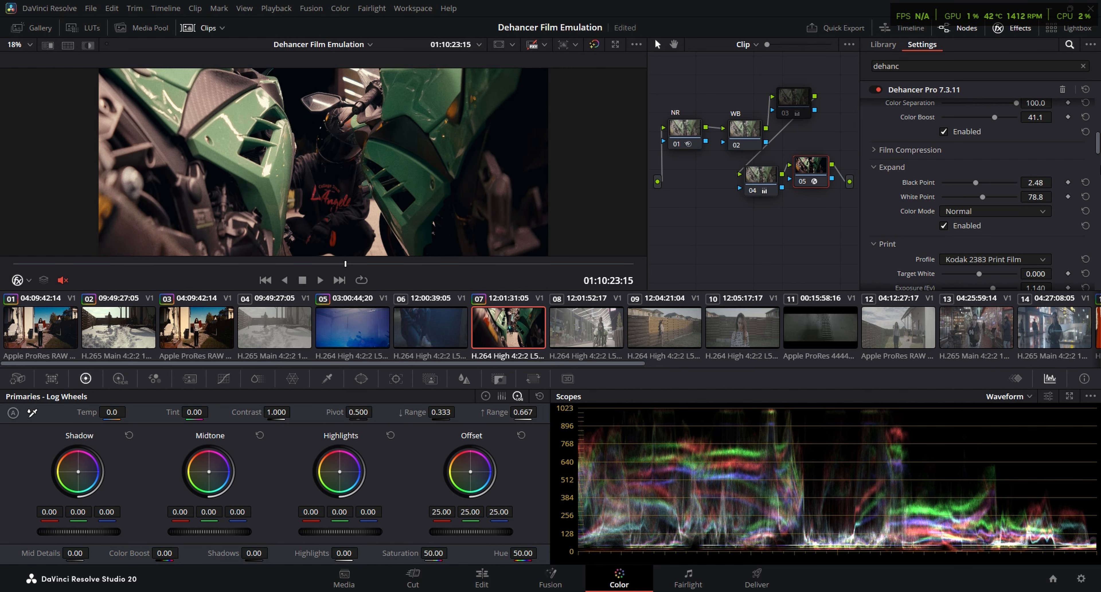
Set Dehancer's Exposure Comp. to -2.628 and play clip 07 full screen to review the look
scroll(936, 185, up, 10)
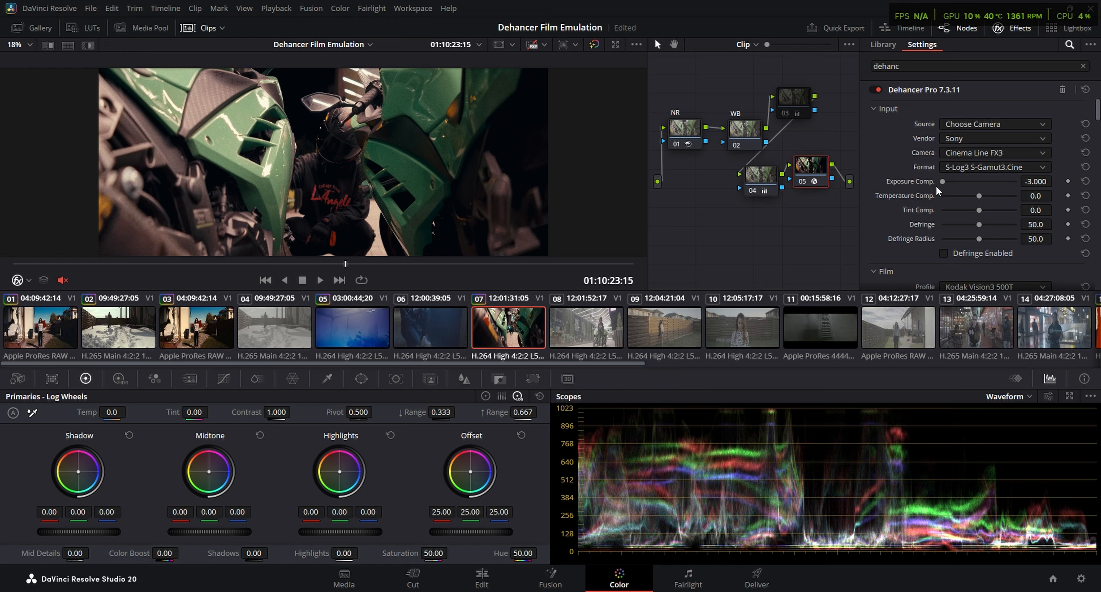
drag(942, 181, 946, 182)
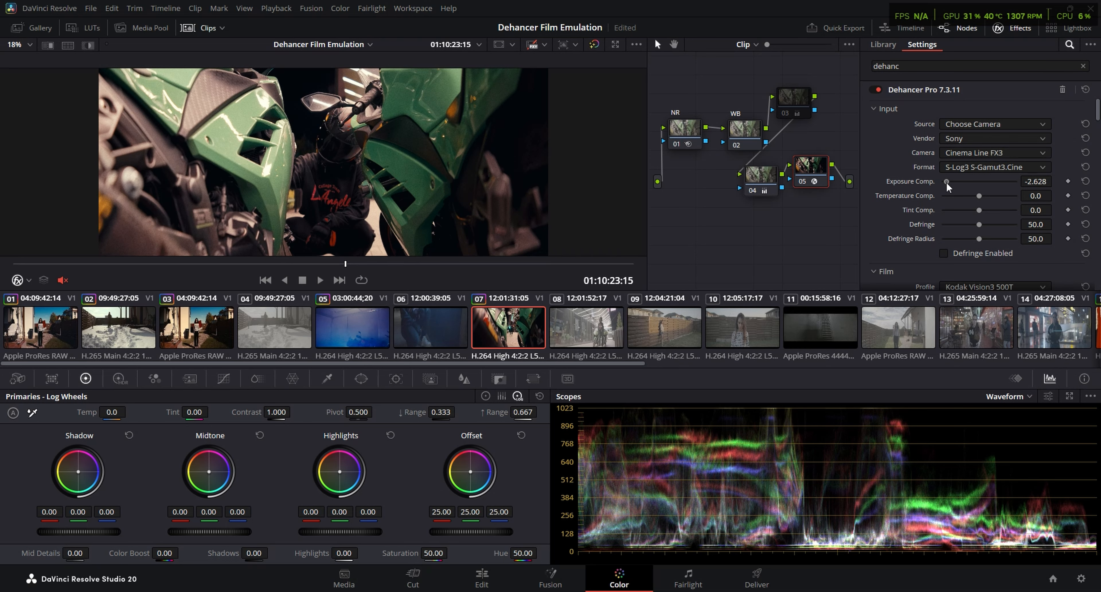
key(ctrl+f)
key(space)
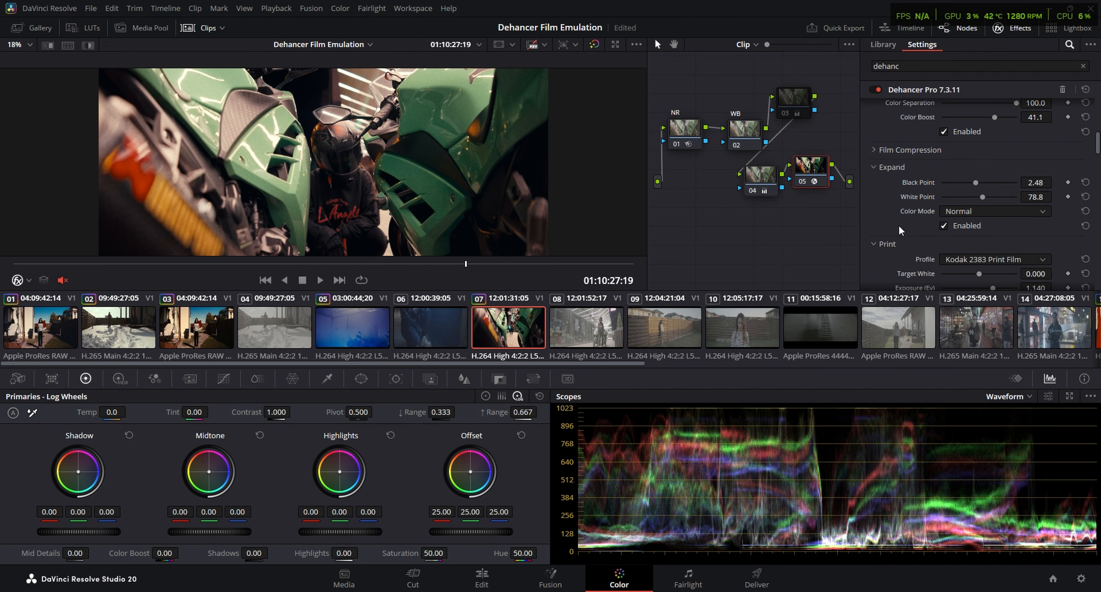
scroll(899, 224, down, 8)
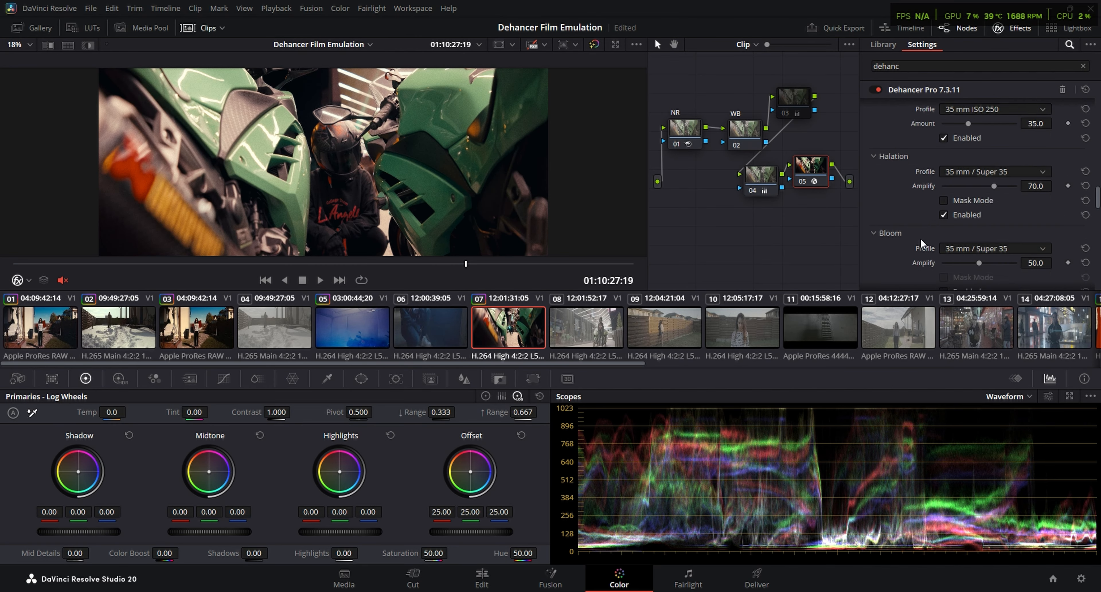
Play clip 07 full screen to review the graded look in motion
scroll(887, 237, up, 2)
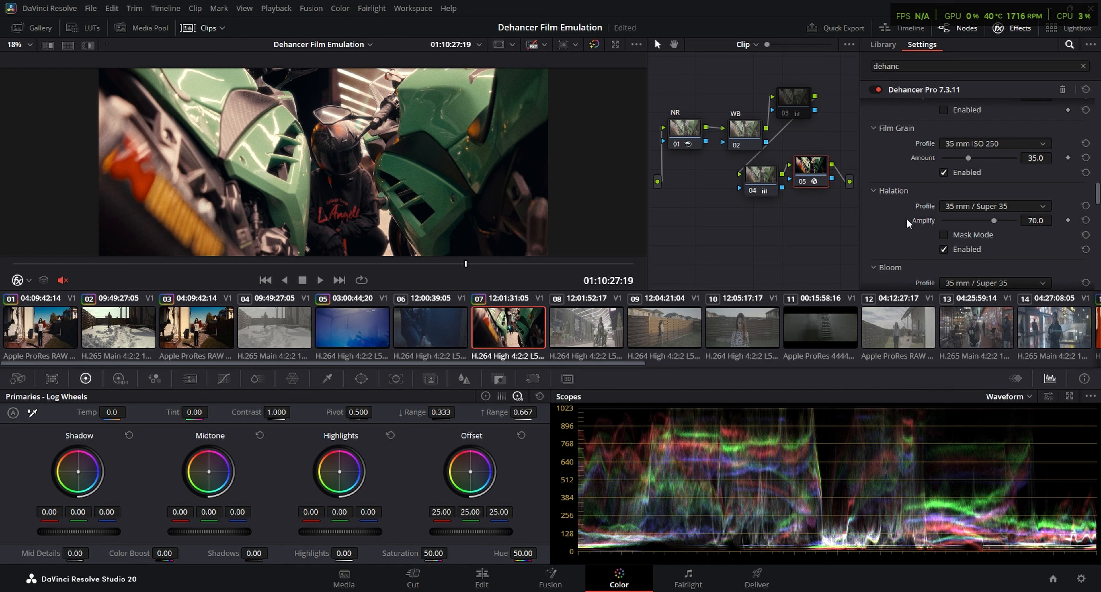
key(ctrl+f)
key(space)
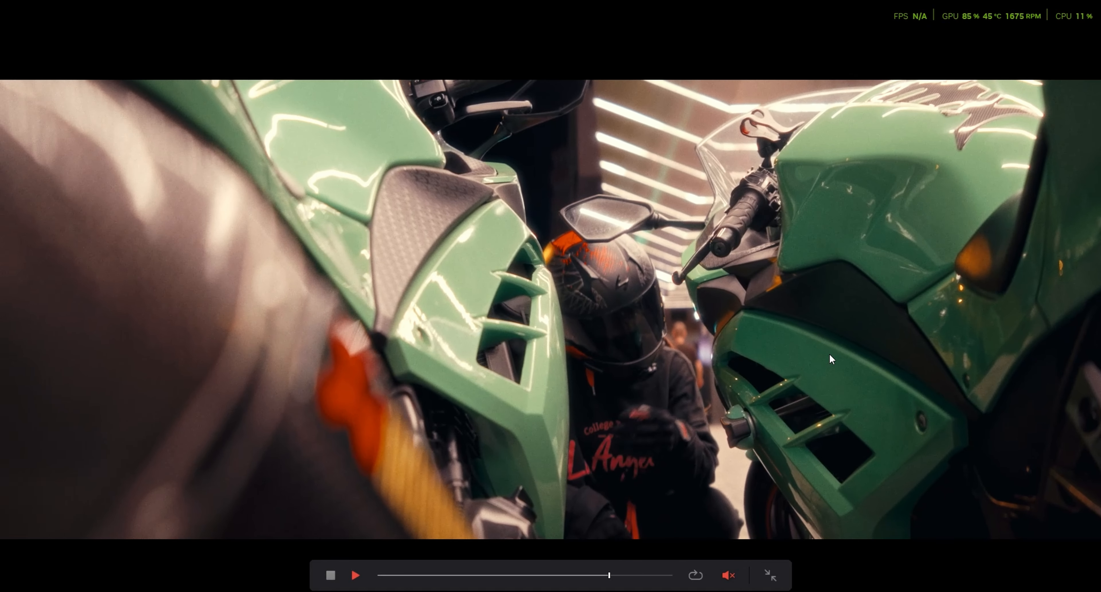
key(Escape)
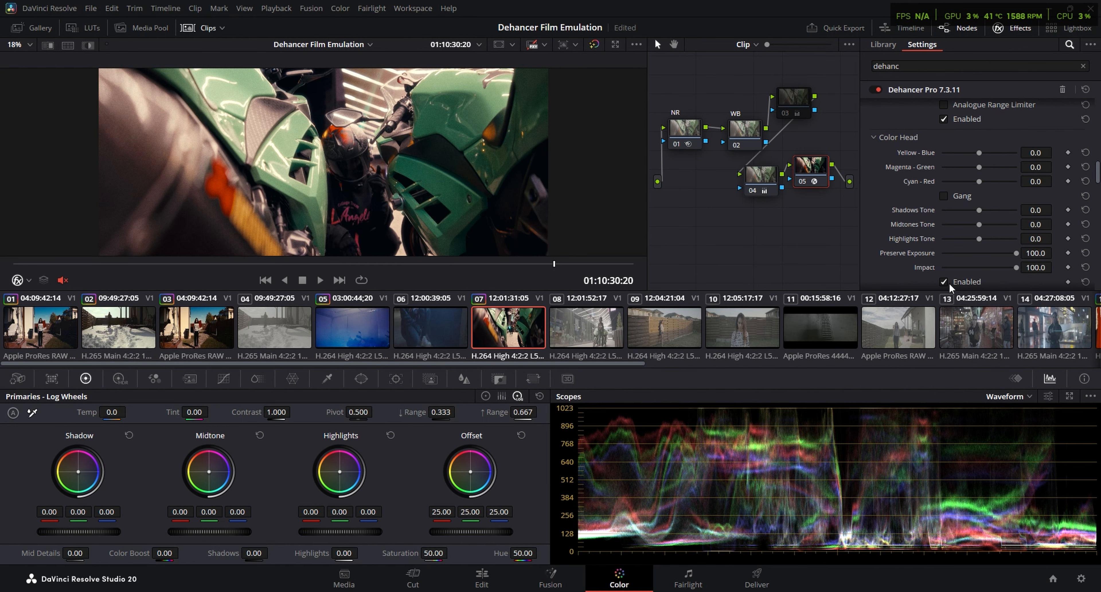
Set Color Head's Yellow - Blue to -6.6 and Cyan - Red to 7.4, and review clip 07 full screen
mouse_move(979, 152)
mouse_down()
mouse_move(982, 184)
mouse_move(975, 153)
mouse_up()
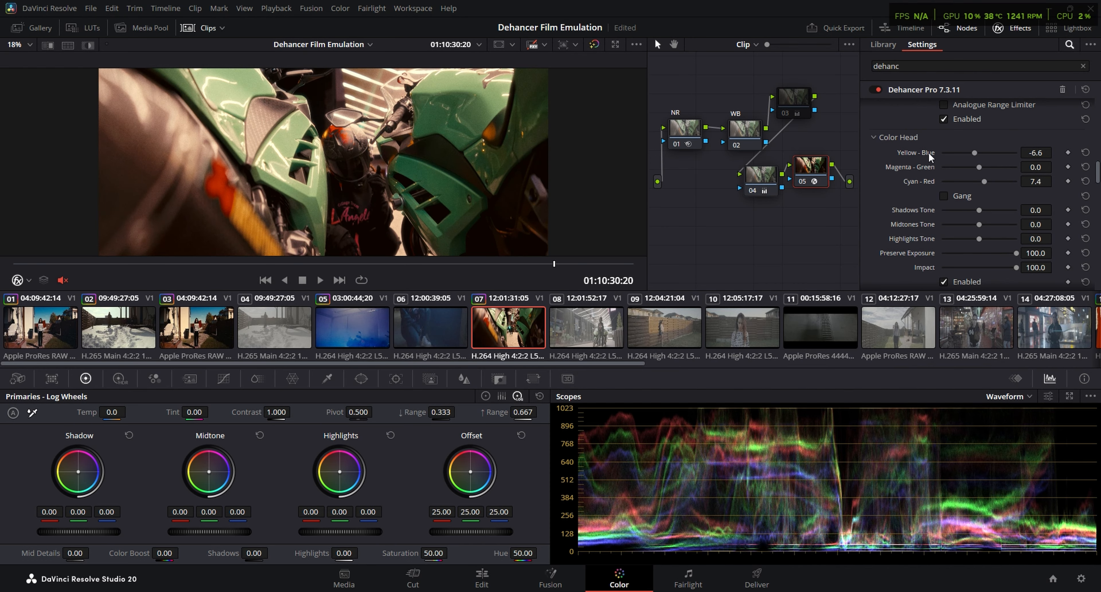
key(p)
drag(542, 575, 447, 575)
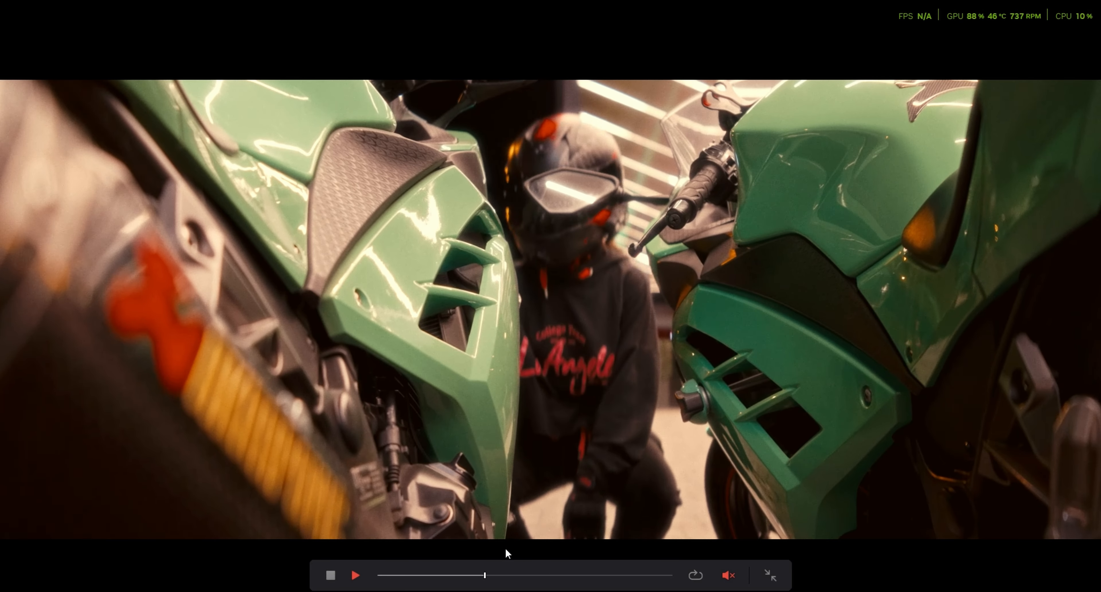
key(p)
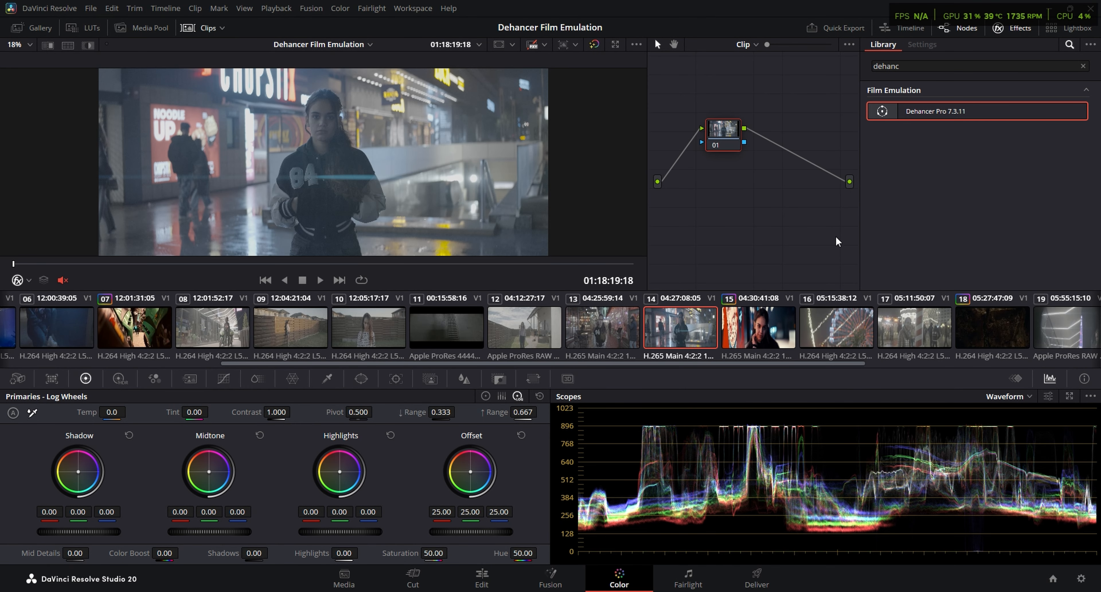
On clip 14, build three serial nodes labelled NR, WB and Dehancer, and apply the Dehancer Pro effect to the third
key(alt+s)
key(alt+s)
drag(723, 142, 694, 140)
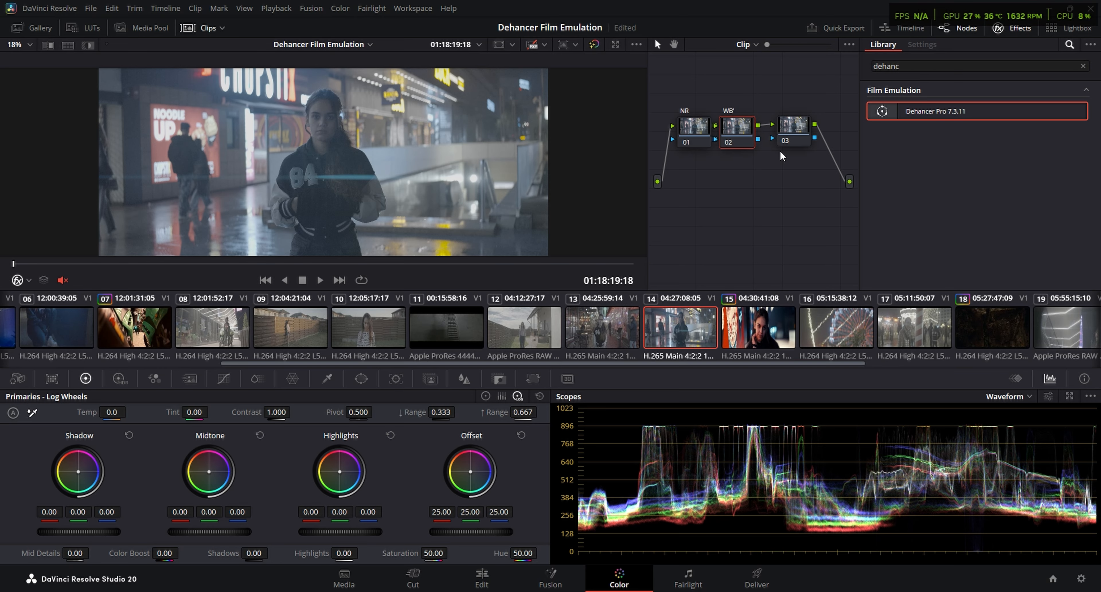
click(780, 150)
text(Dehancer)
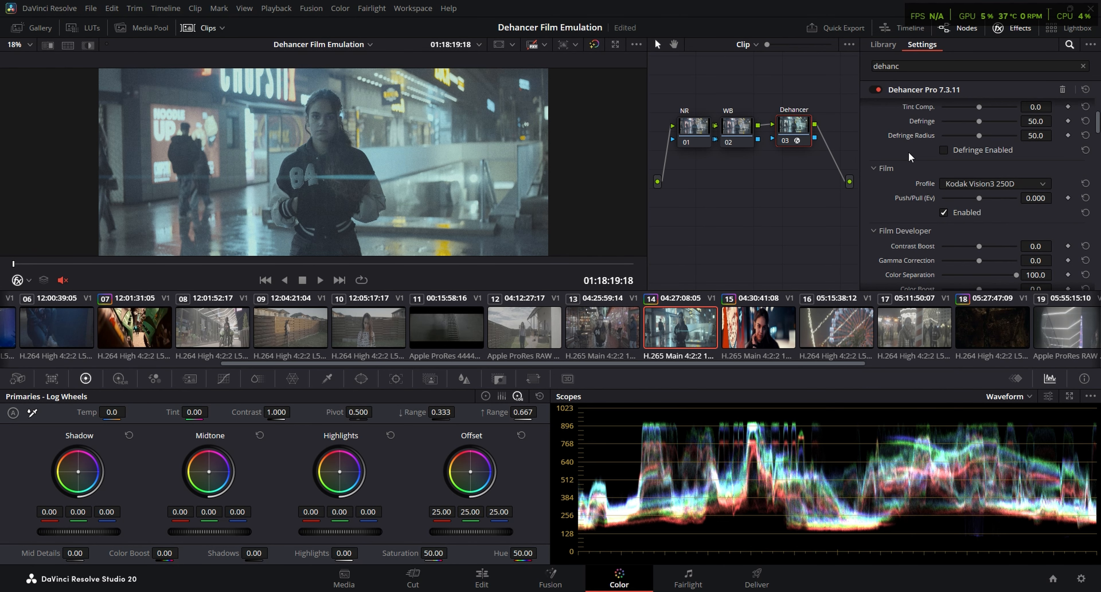
scroll(907, 150, up, 3)
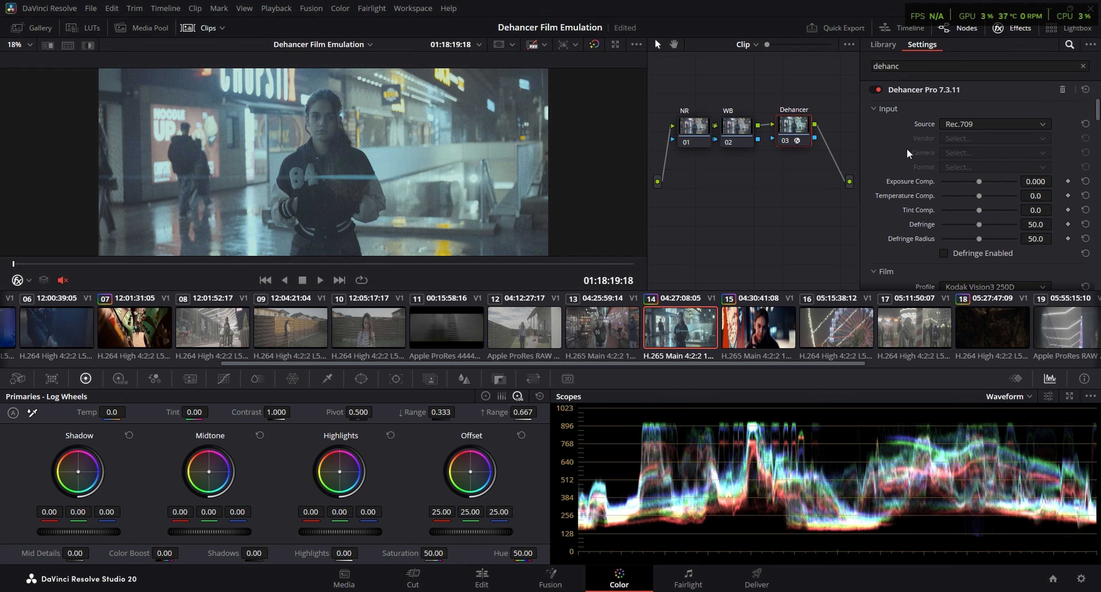
Set Dehancer's input source to Choose Camera with Sony, Cinema Line FX3 and the S-Log3 S-Gamut3.Cine format
click(994, 124)
click(983, 227)
click(996, 138)
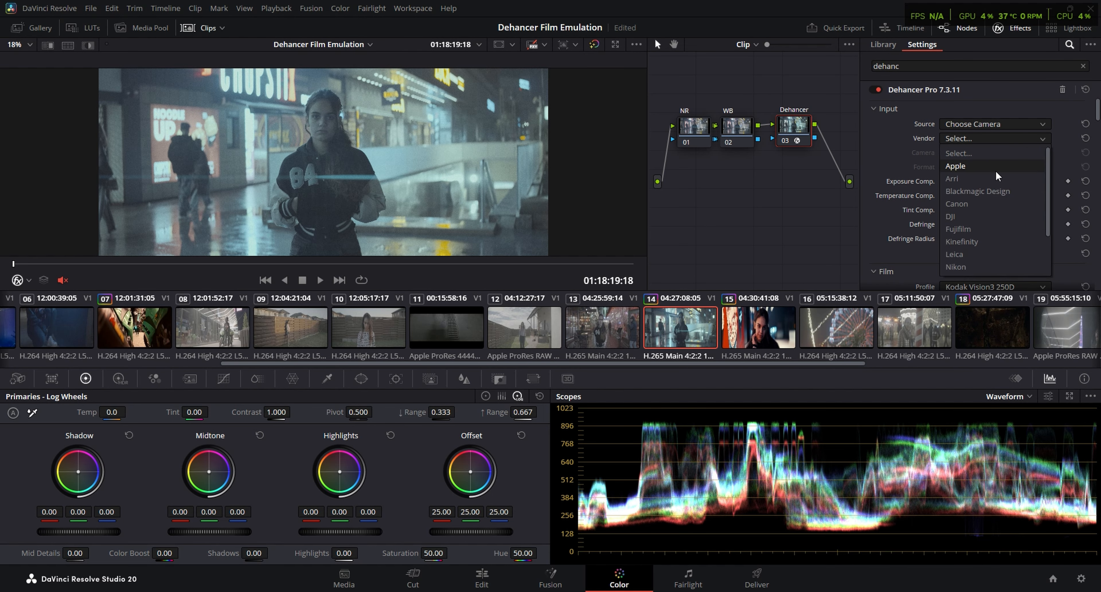
click(994, 167)
click(980, 154)
scroll(969, 219, down, 3)
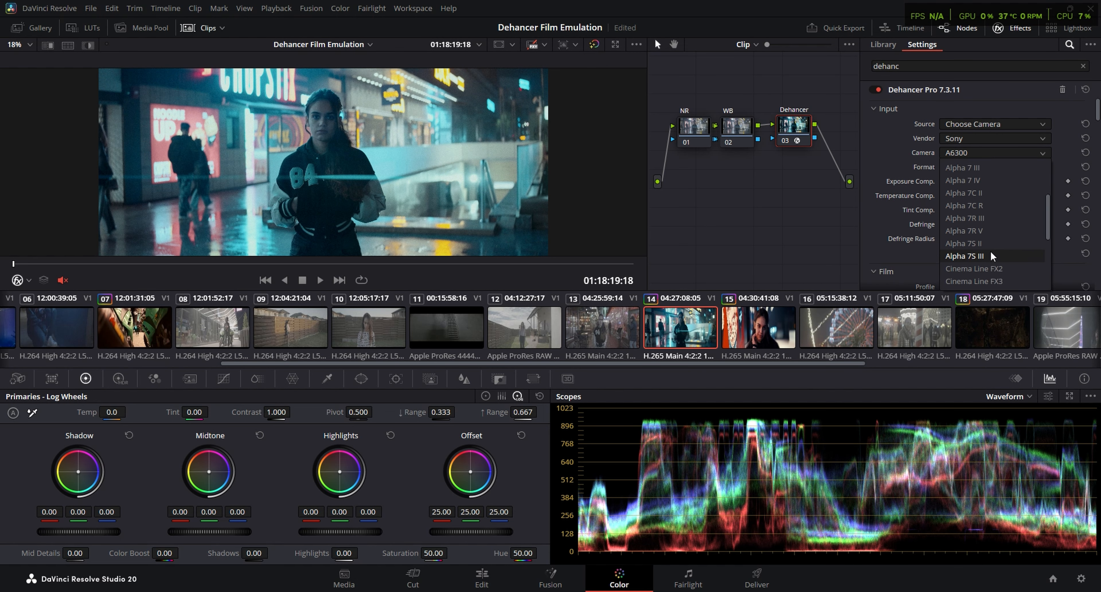
click(1002, 243)
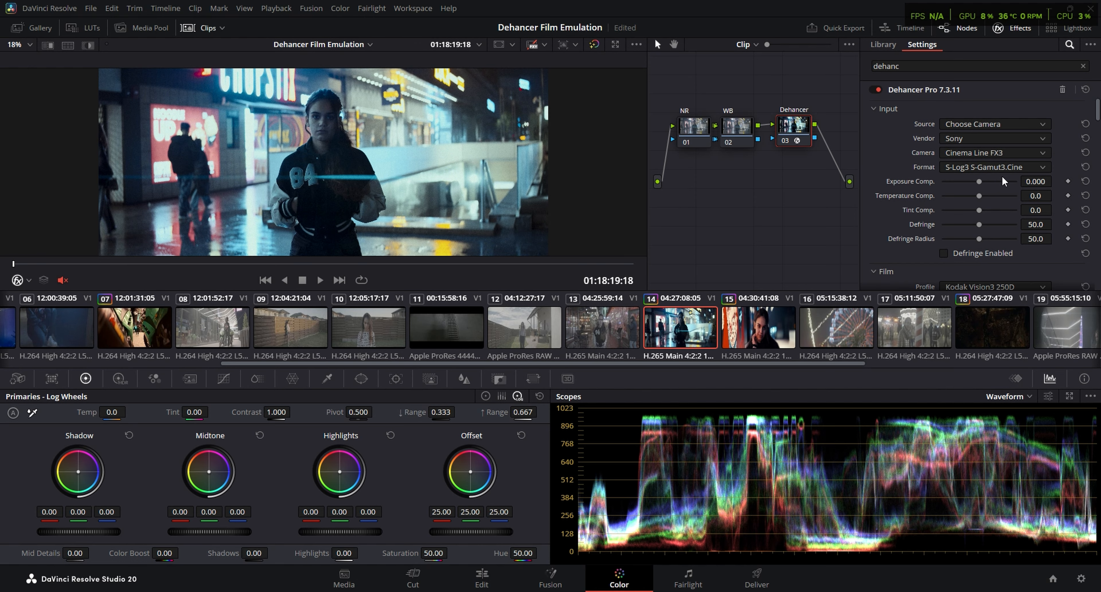
Set the film profile to Kodak Vision3 500T and the print profile to Kodak 2383 Print Film
scroll(921, 217, down, 2)
click(991, 217)
click(1012, 319)
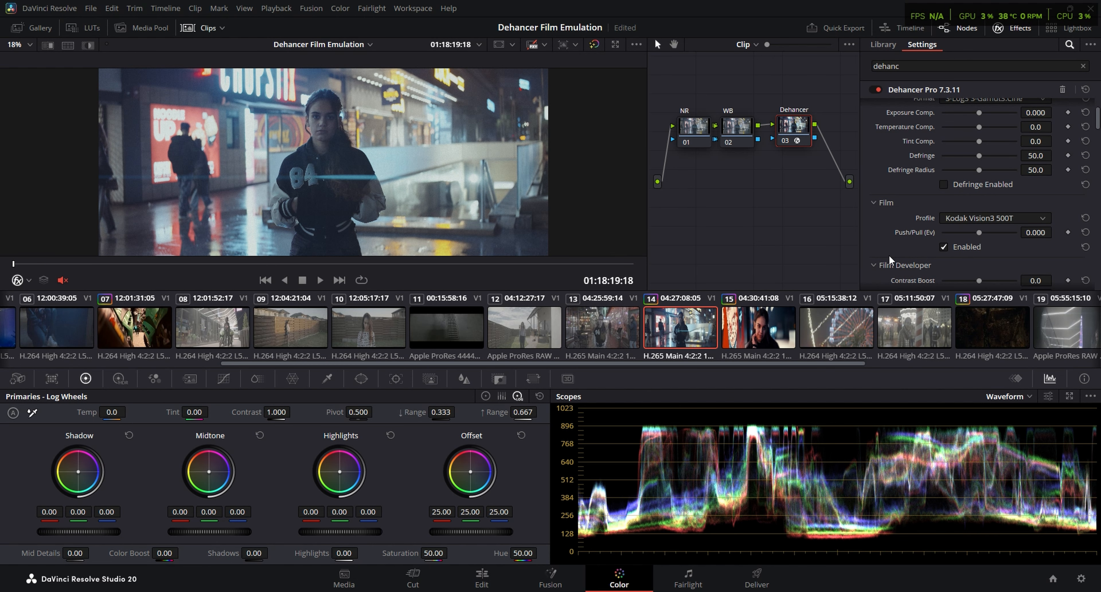
scroll(890, 259, down, 3)
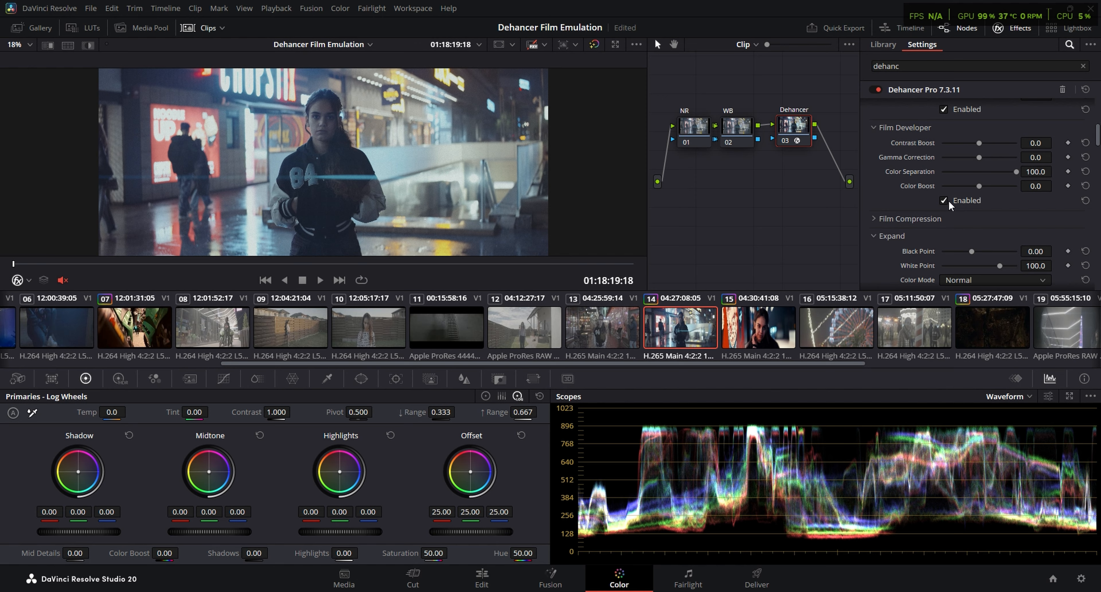
click(888, 218)
scroll(889, 221, down, 2)
scroll(889, 222, down, 2)
click(996, 225)
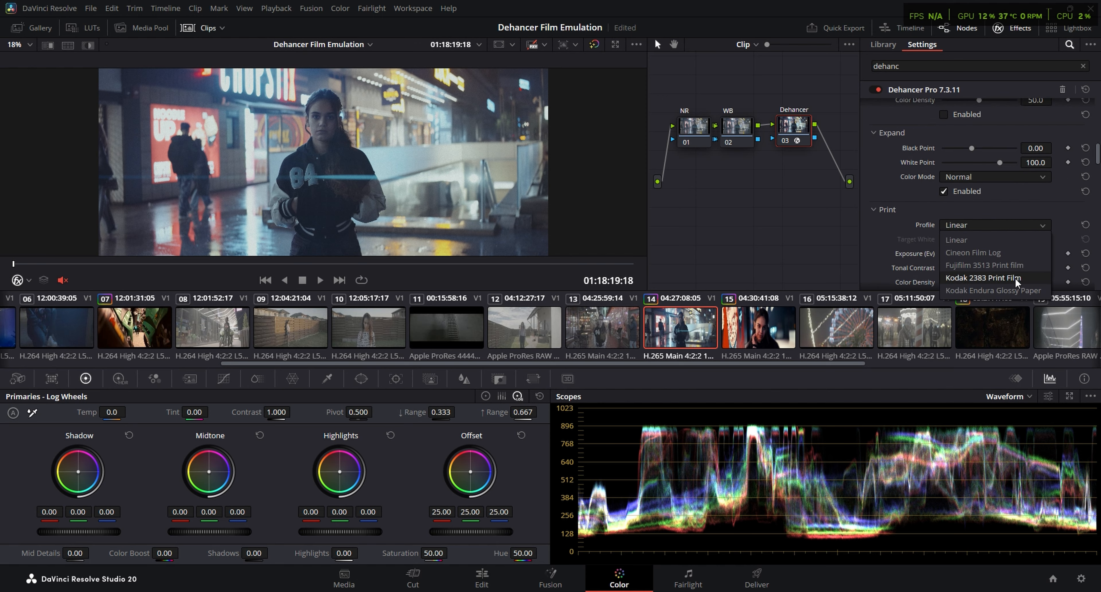
click(1016, 279)
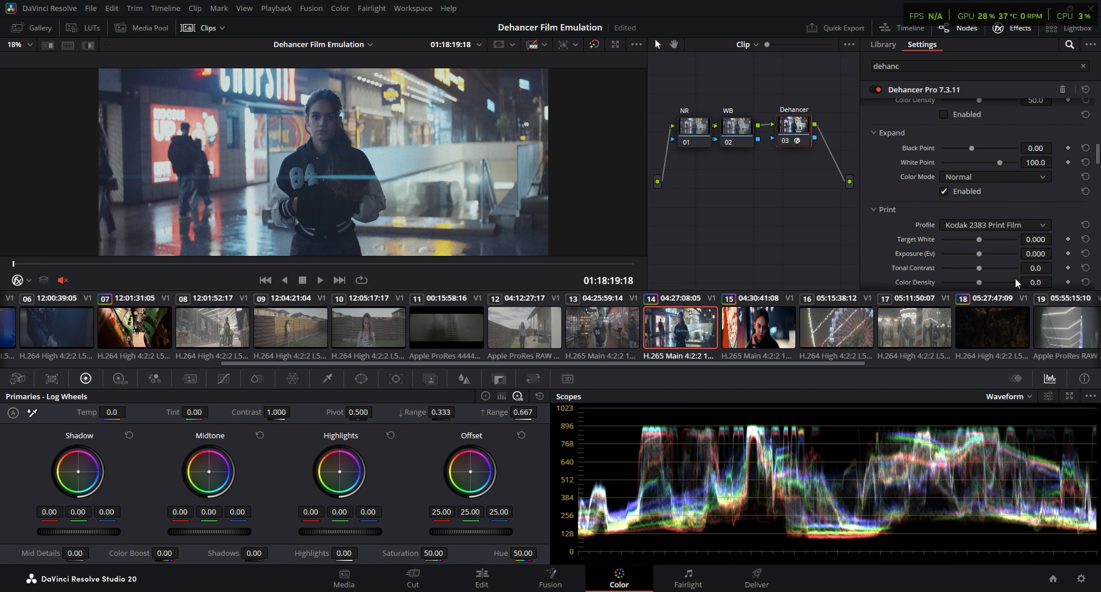
Lower Dehancer's input Exposure Comp. to -2.116 and raise the print Exposure (Ev) to 1.186
scroll(890, 219, up, 3)
scroll(890, 220, up, 4)
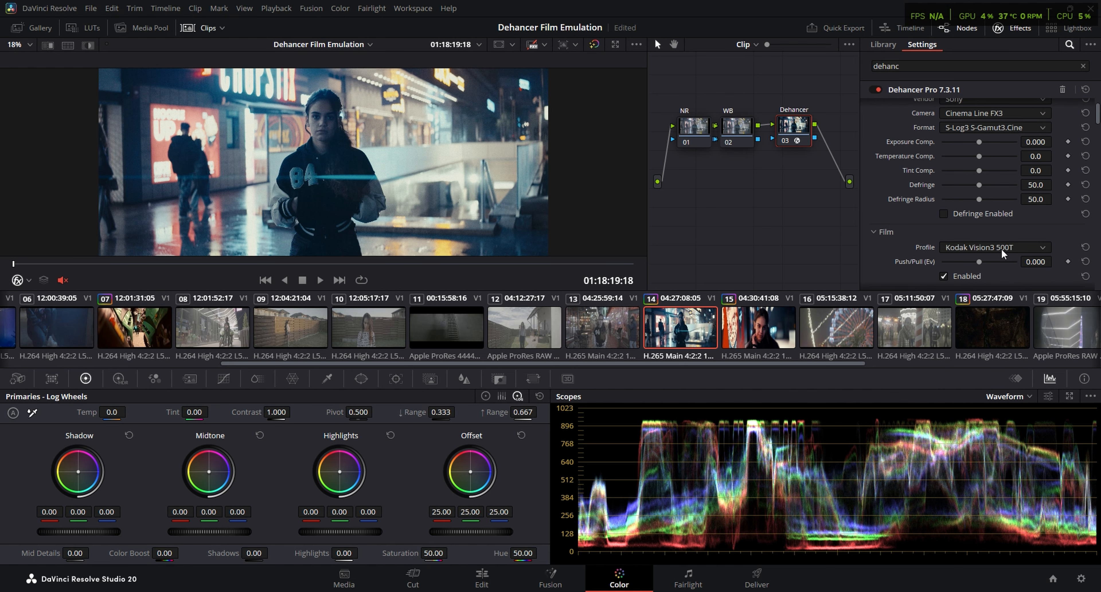
scroll(940, 248, down, 5)
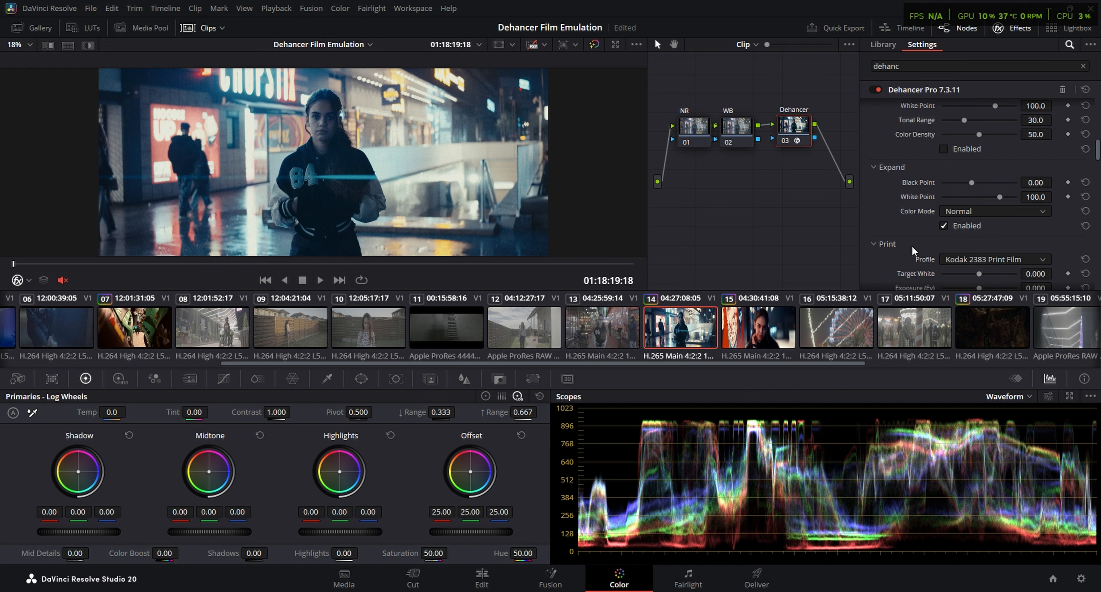
scroll(873, 237, up, 4)
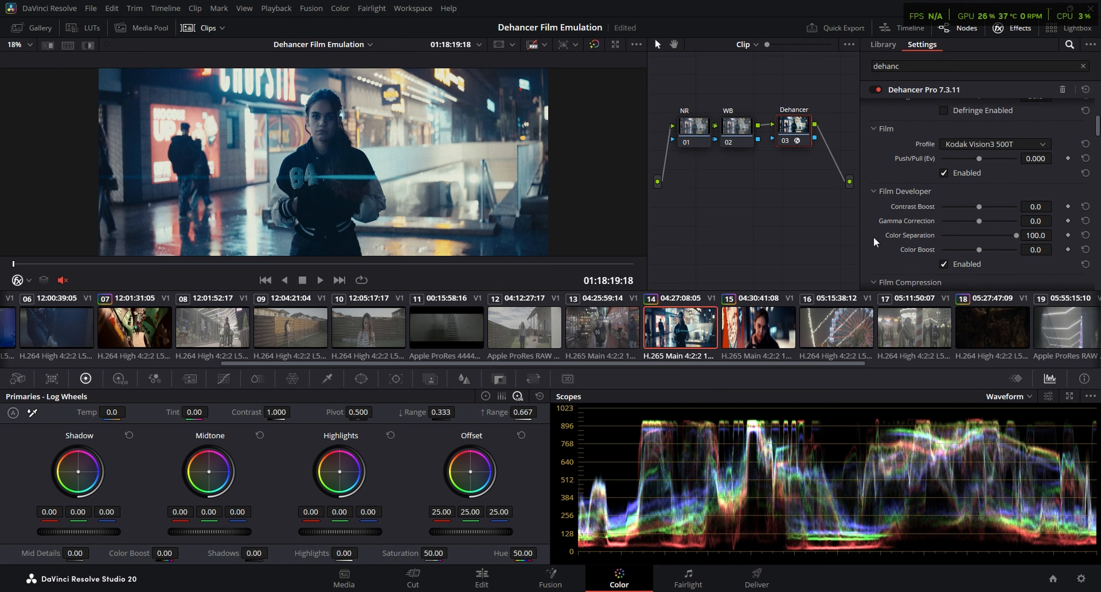
scroll(873, 237, up, 3)
drag(977, 181, 966, 181)
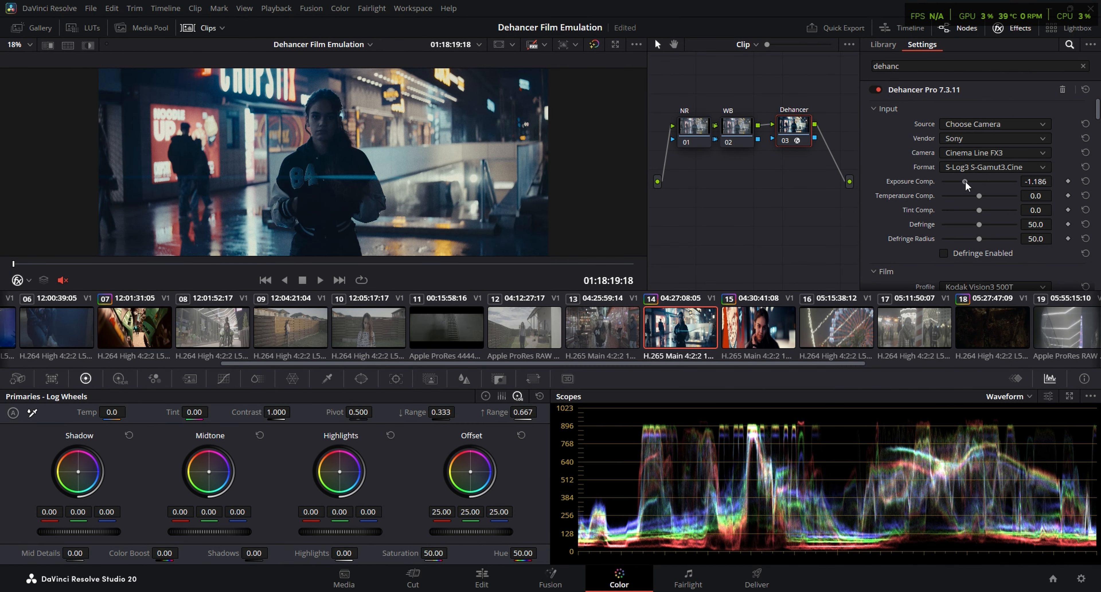
scroll(965, 181, down, 6)
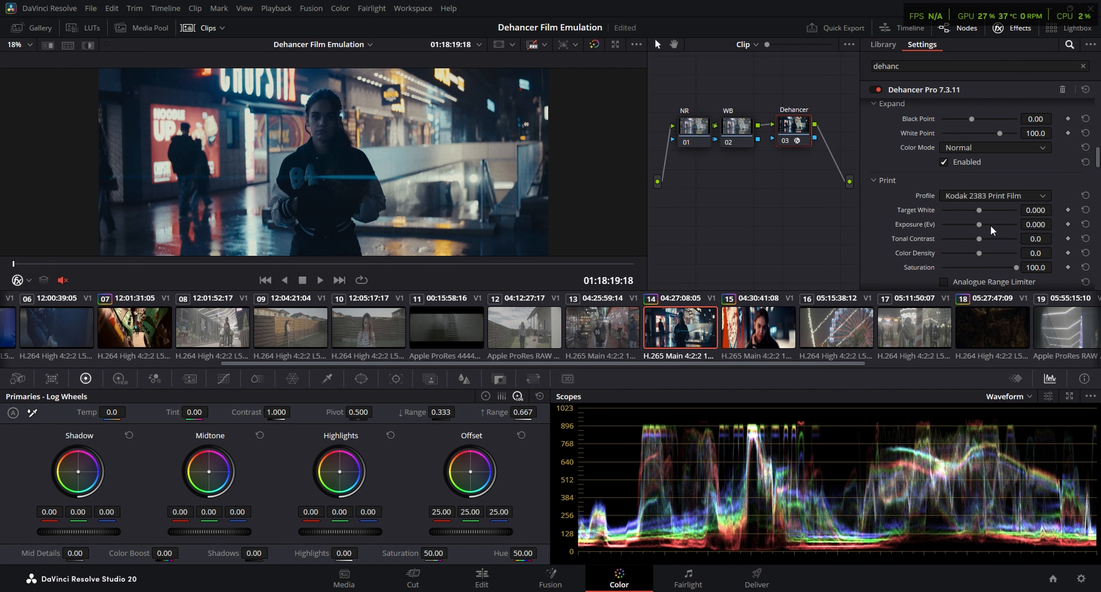
drag(980, 227, 989, 222)
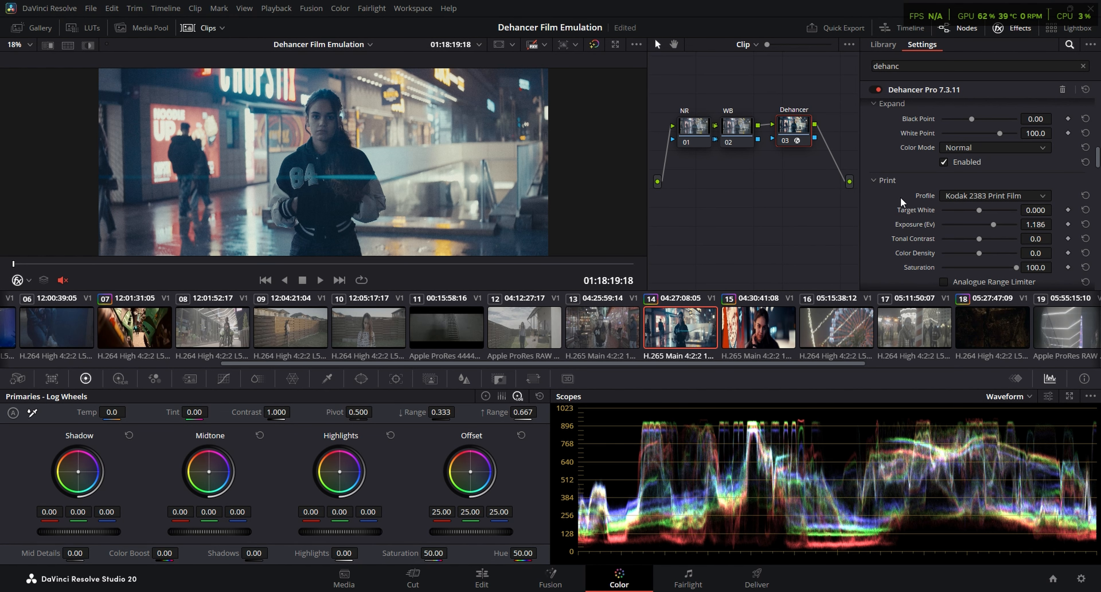
scroll(904, 207, up, 5)
scroll(904, 207, up, 1)
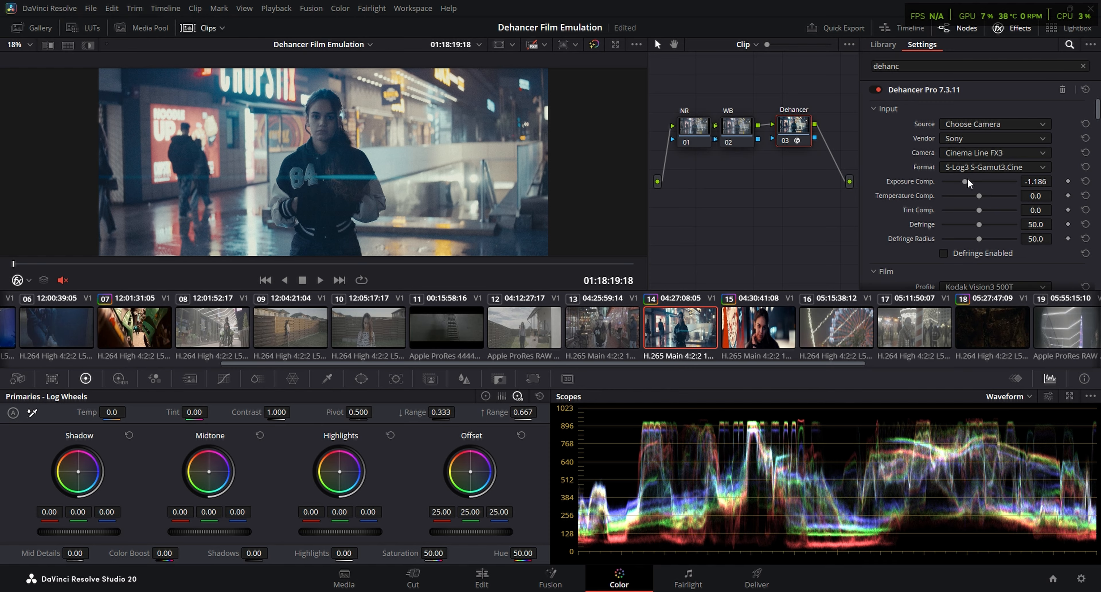
drag(963, 181, 953, 181)
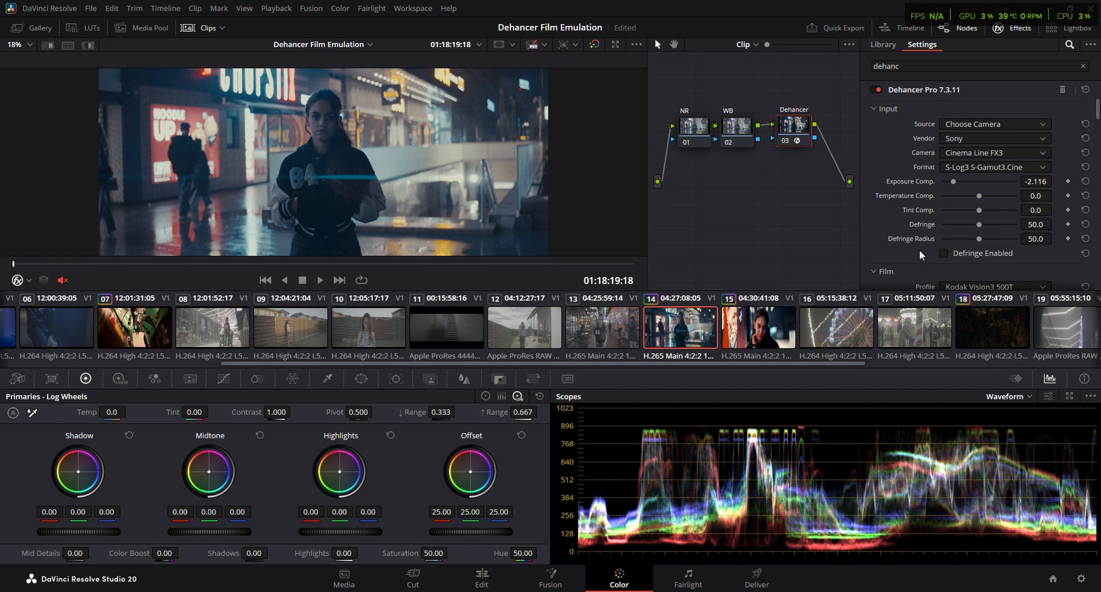
Set Film Developer's Color Boost to 39.5
scroll(905, 248, down, 4)
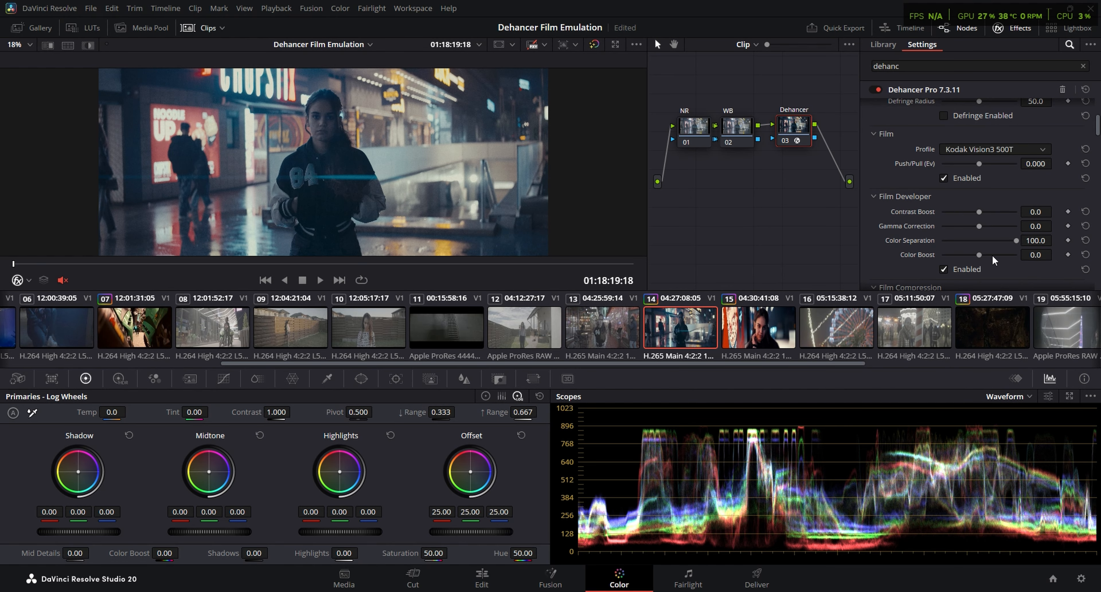
key(ctrl+s)
drag(981, 258, 996, 258)
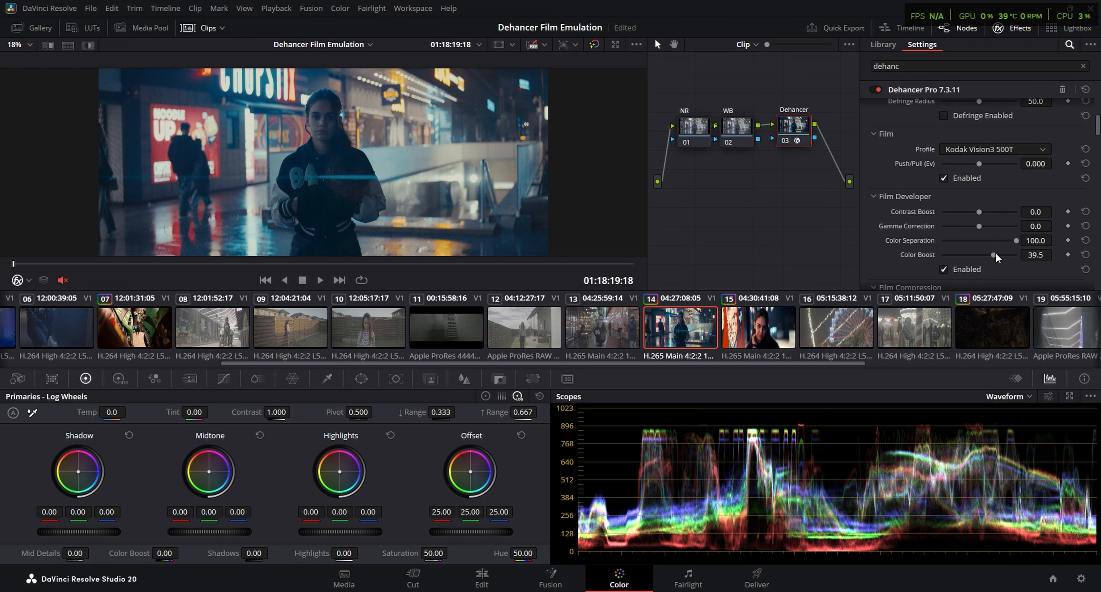
Enable Film Compression with Color Density at 41.1, and set Expand's Black Point to 2.87 and White Point to 88.6
scroll(883, 224, down, 5)
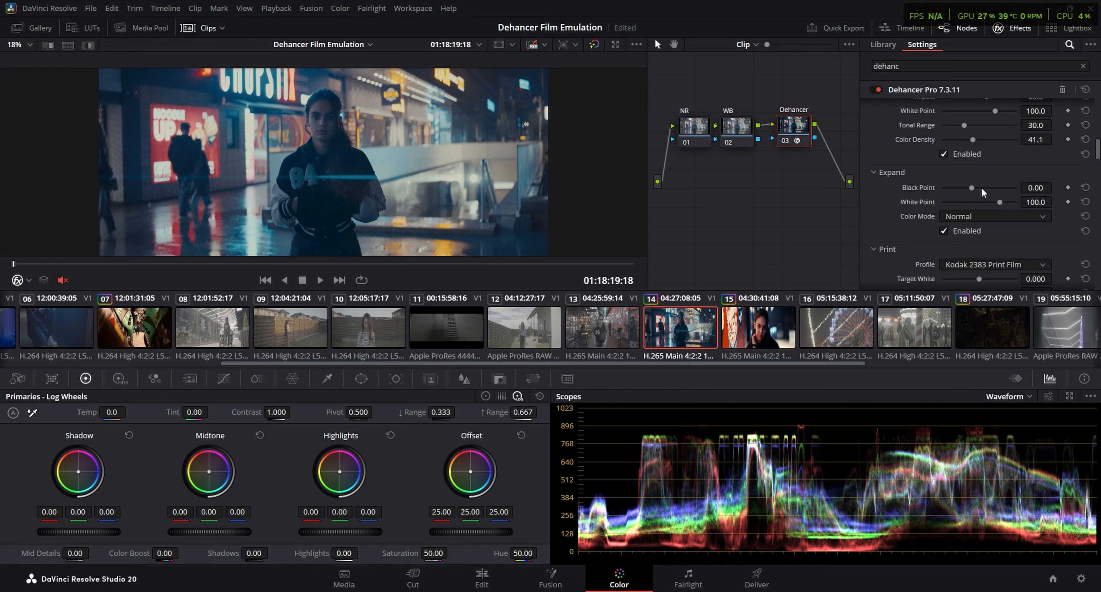
drag(970, 188, 991, 204)
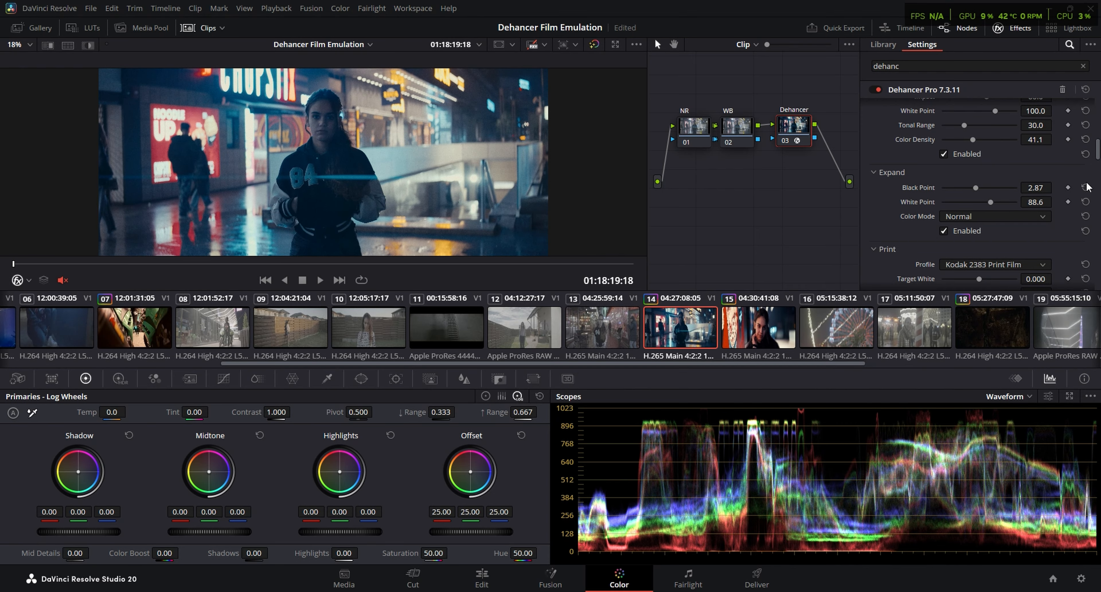
scroll(1098, 153, up, 1)
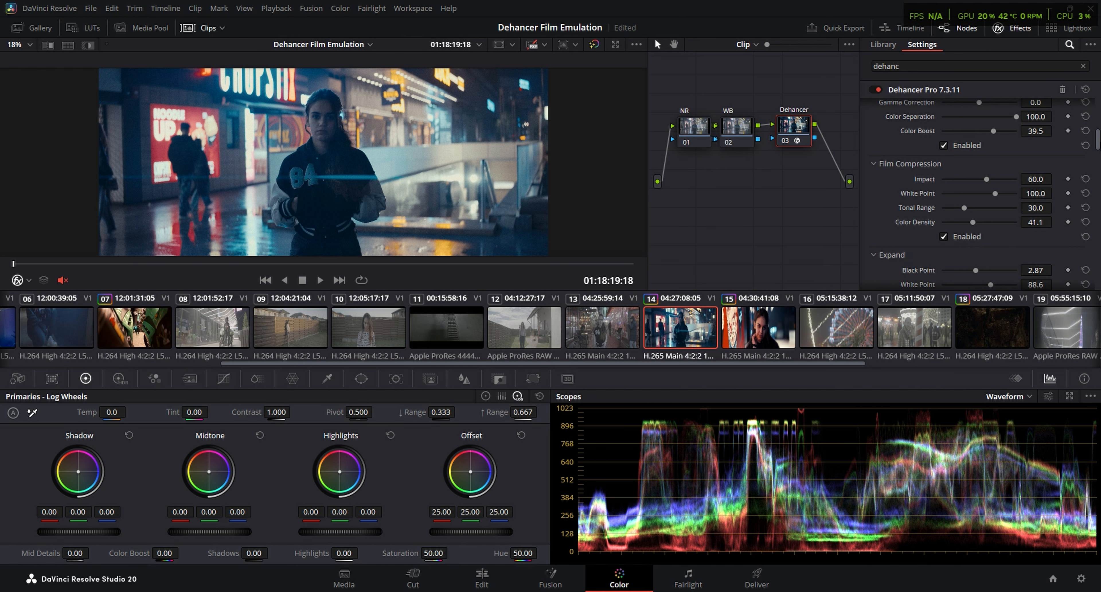
Set Dehancer's input Exposure Comp. to -2.442 and check clip 14 full screen
drag(1098, 136, 1100, 99)
drag(953, 180, 948, 182)
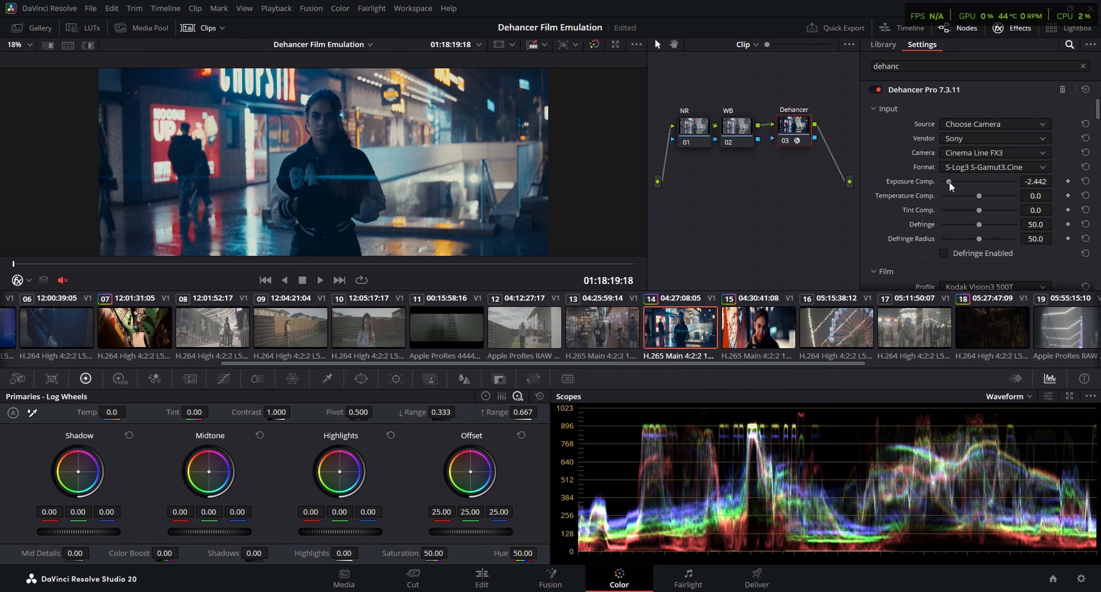
key(ctrl+f)
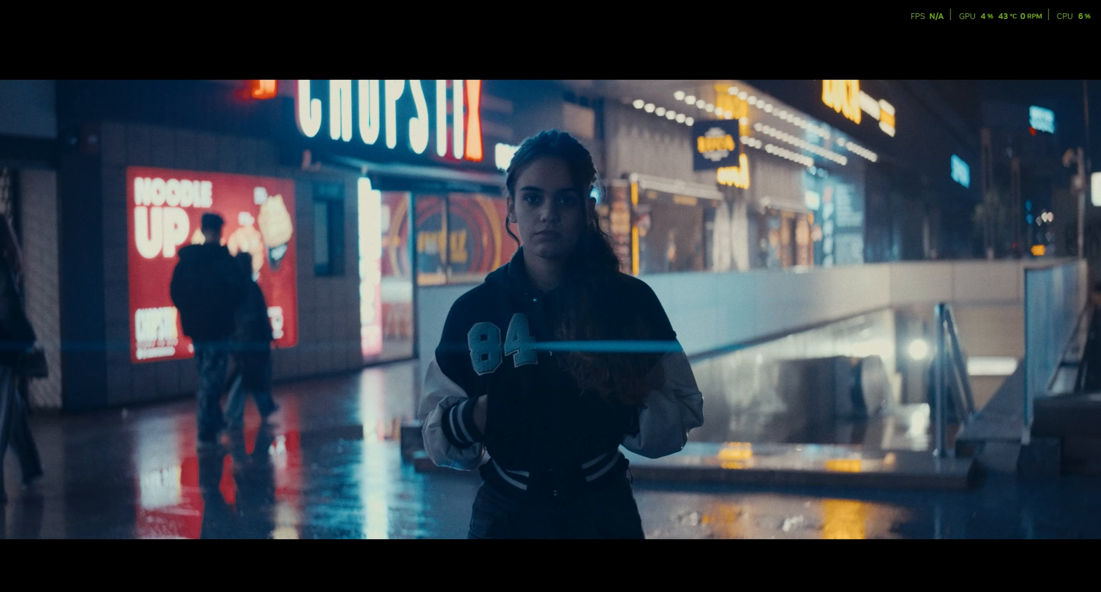
key(ctrl+f)
Set the print Tonal Contrast to 3.5 on clip 14's Dehancer node
scroll(926, 235, down, 2)
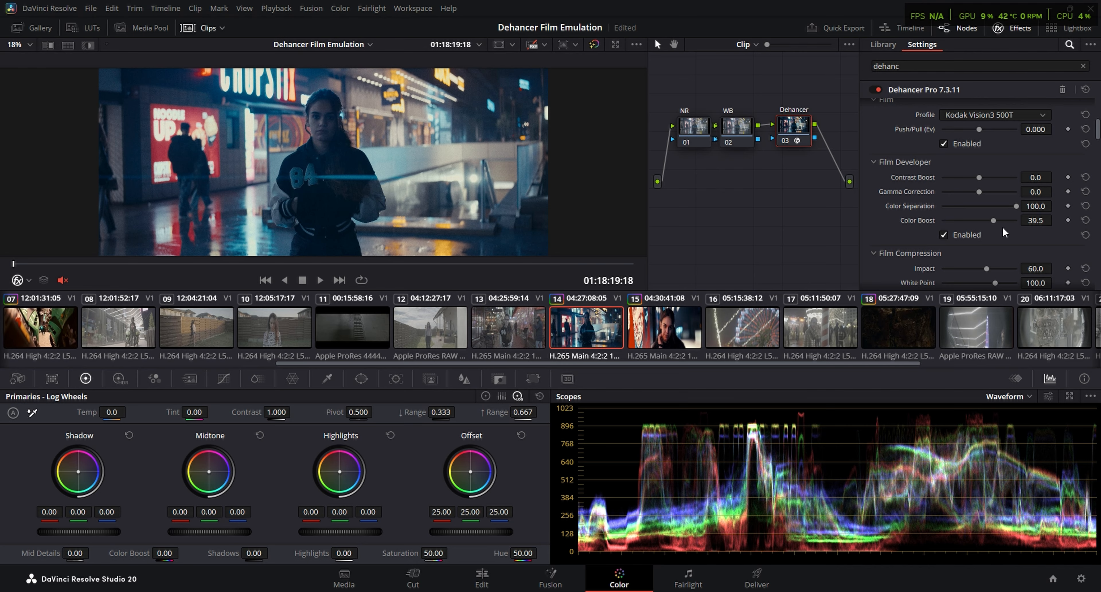
scroll(957, 223, down, 2)
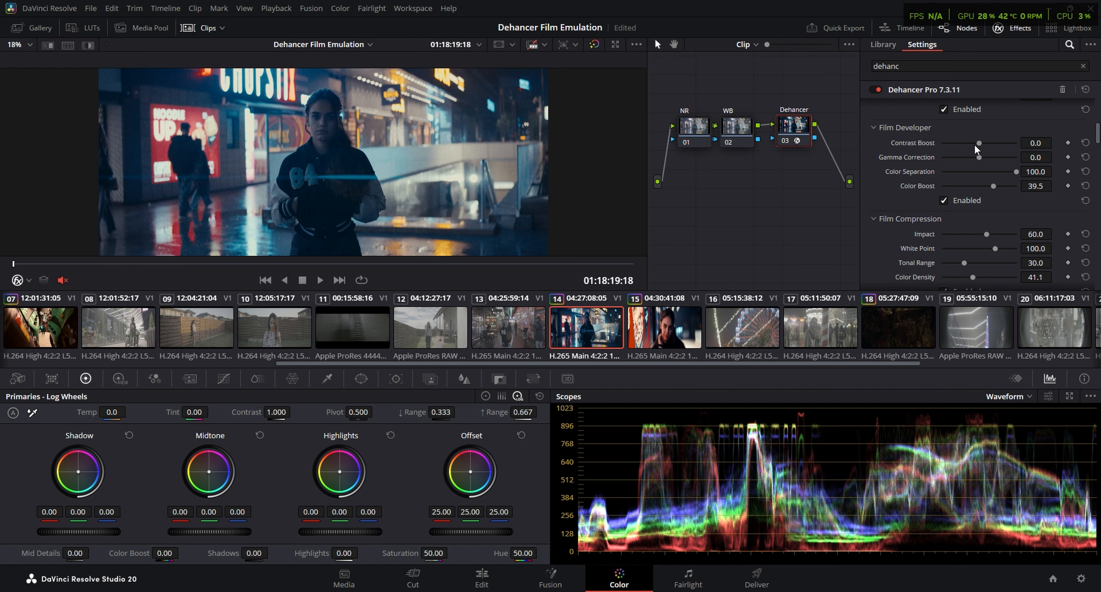
scroll(966, 205, down, 6)
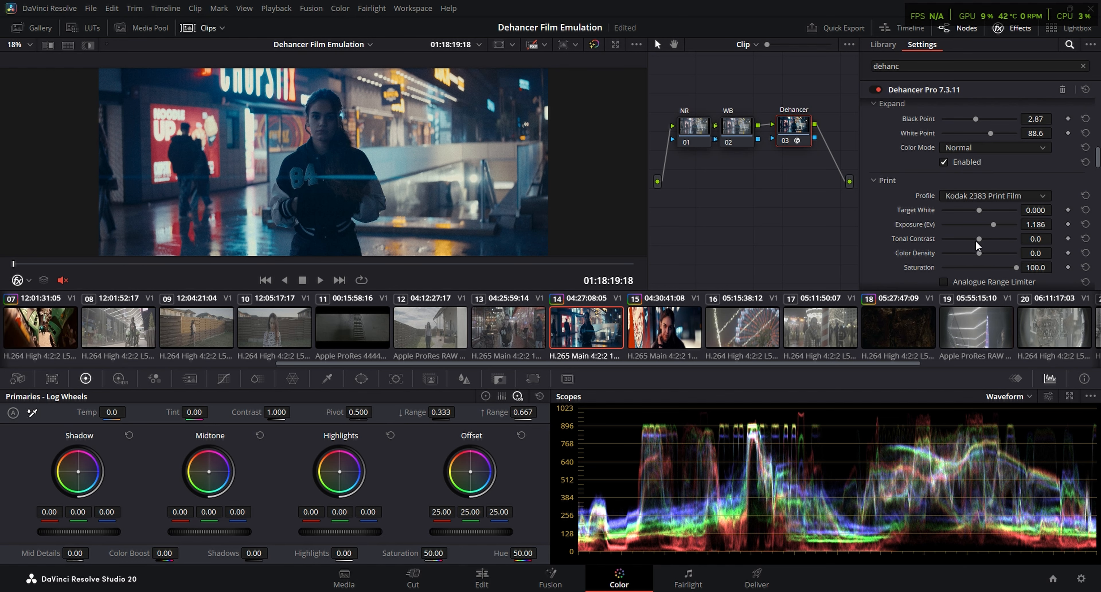
drag(978, 238, 981, 239)
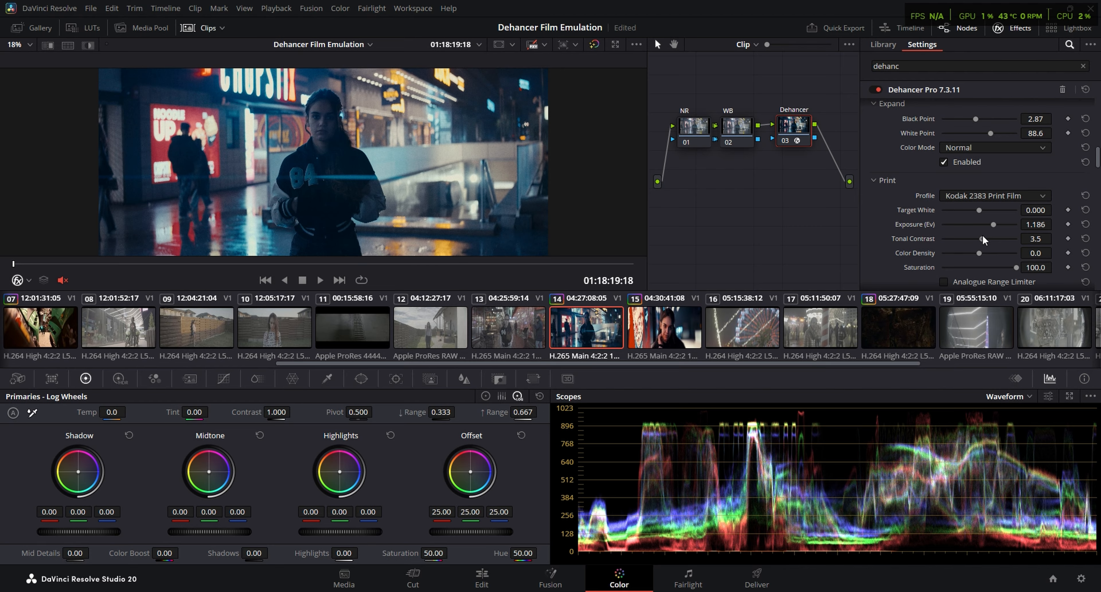
scroll(923, 216, up, 3)
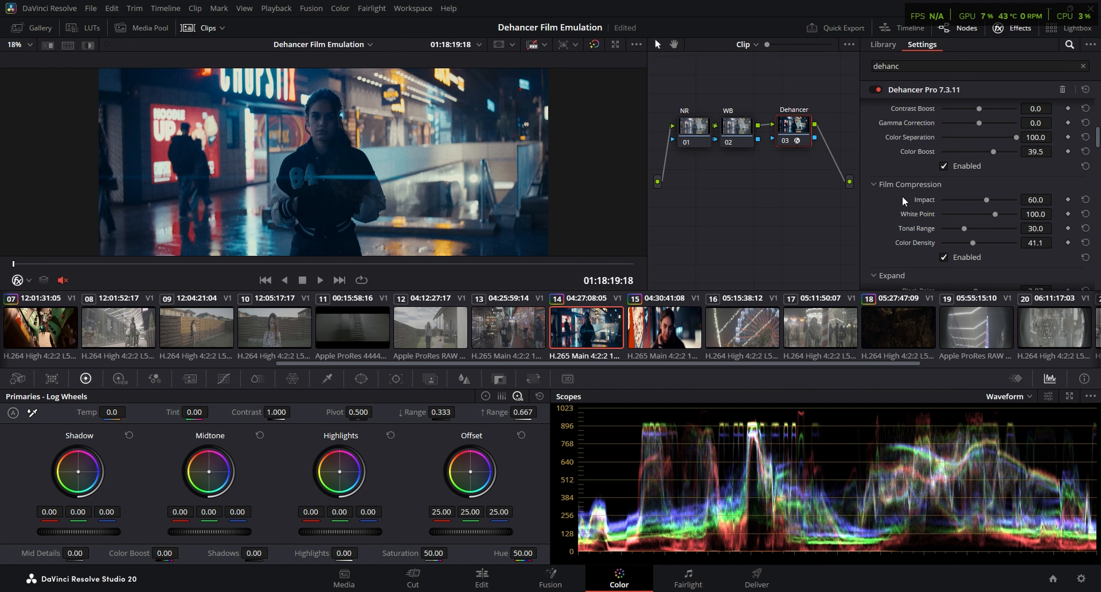
Set Film Developer's Contrast Boost to 22.5 on clip 14's Dehancer node
scroll(903, 201, up, 1)
scroll(970, 143, up, 2)
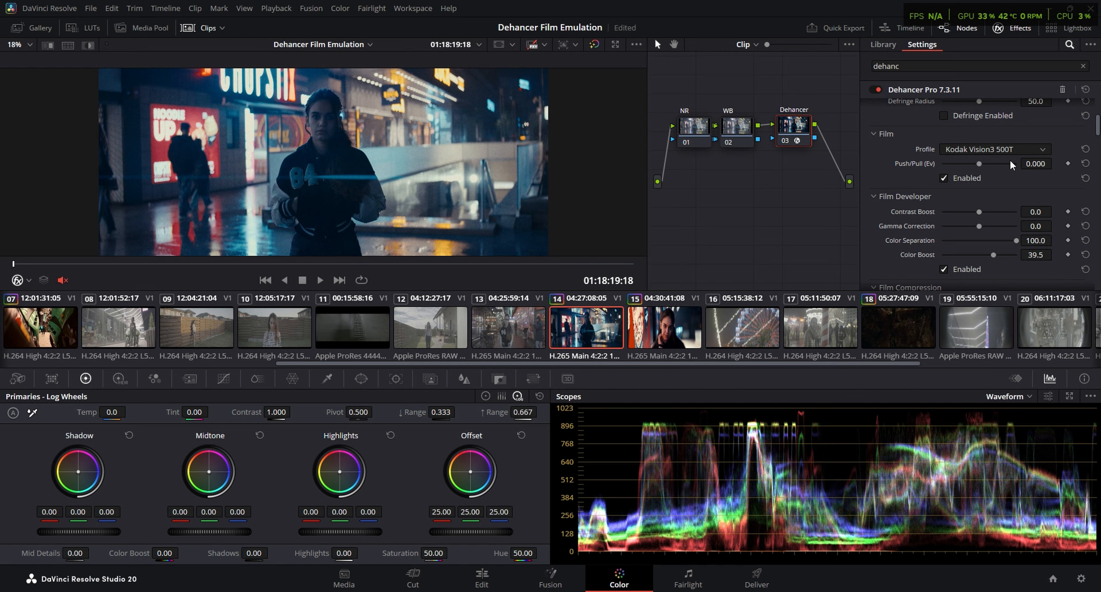
drag(980, 214, 989, 214)
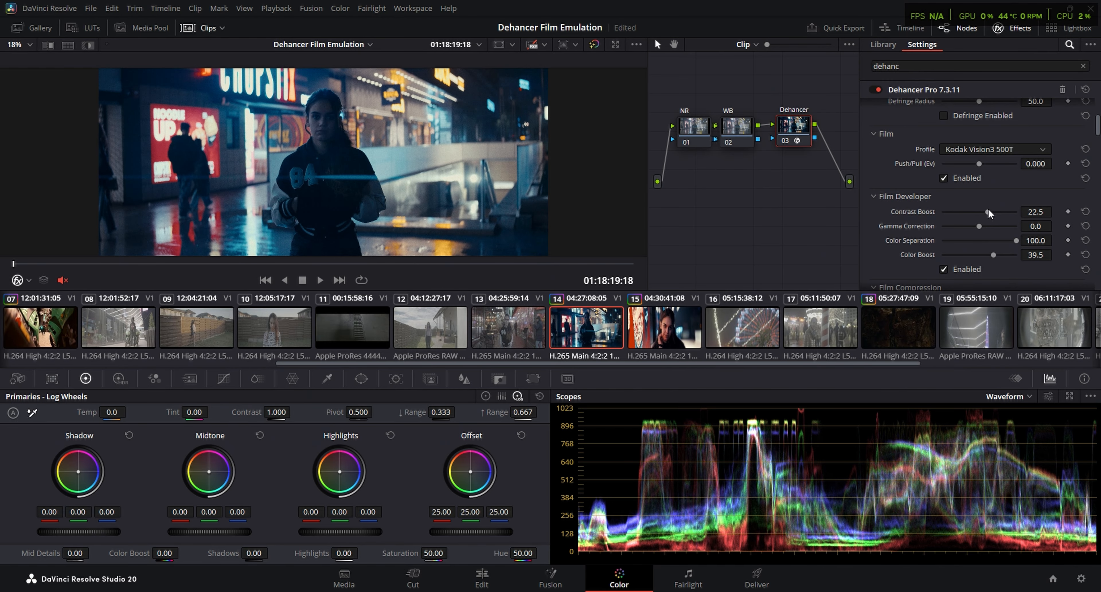
Play and scrub through clip 14 full screen to check the contrast, then return to the Color page
key(ctrl+f)
key(space)
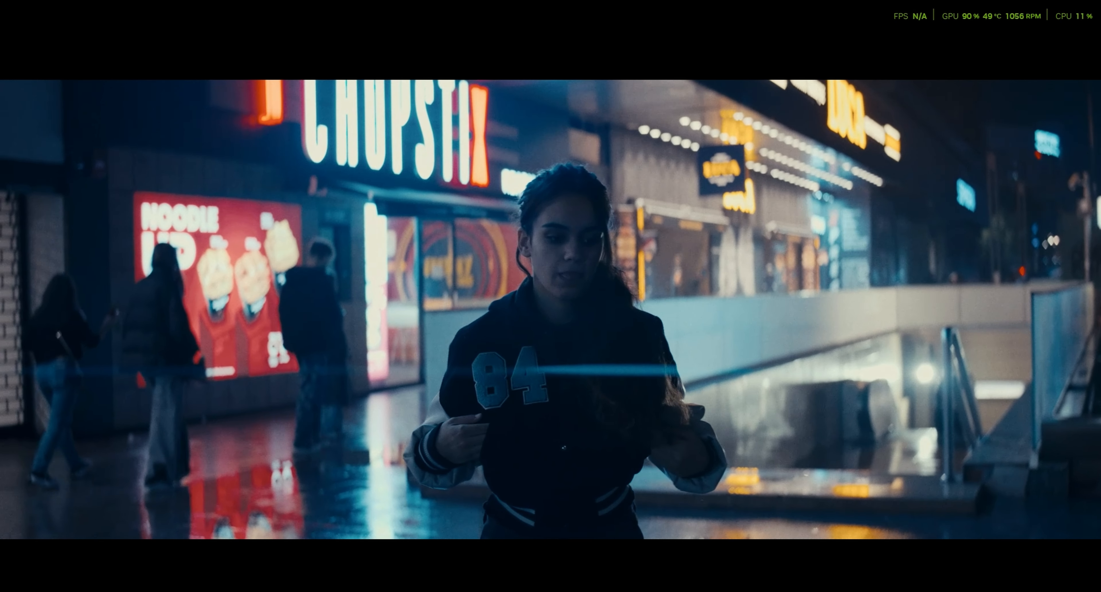
key(space)
mouse_move(572, 491)
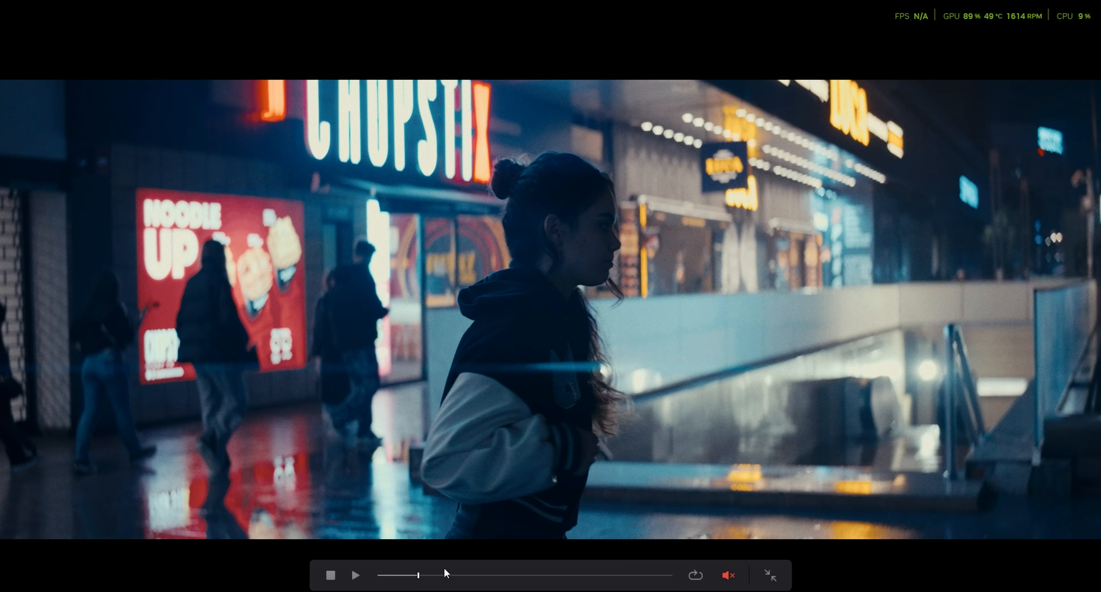
drag(445, 574, 477, 573)
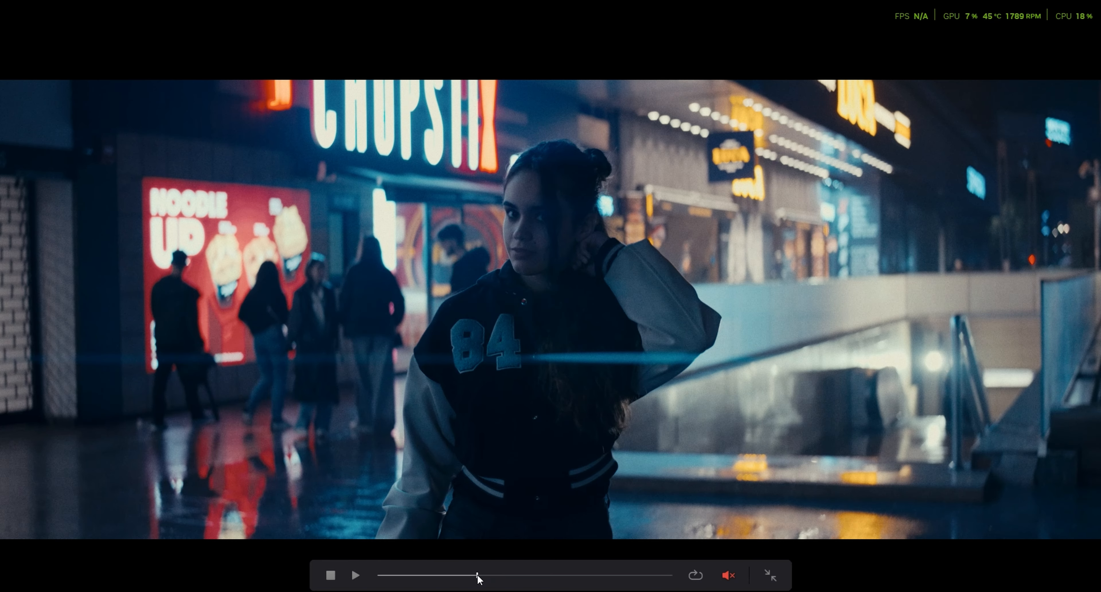
key(space)
key(ctrl+f)
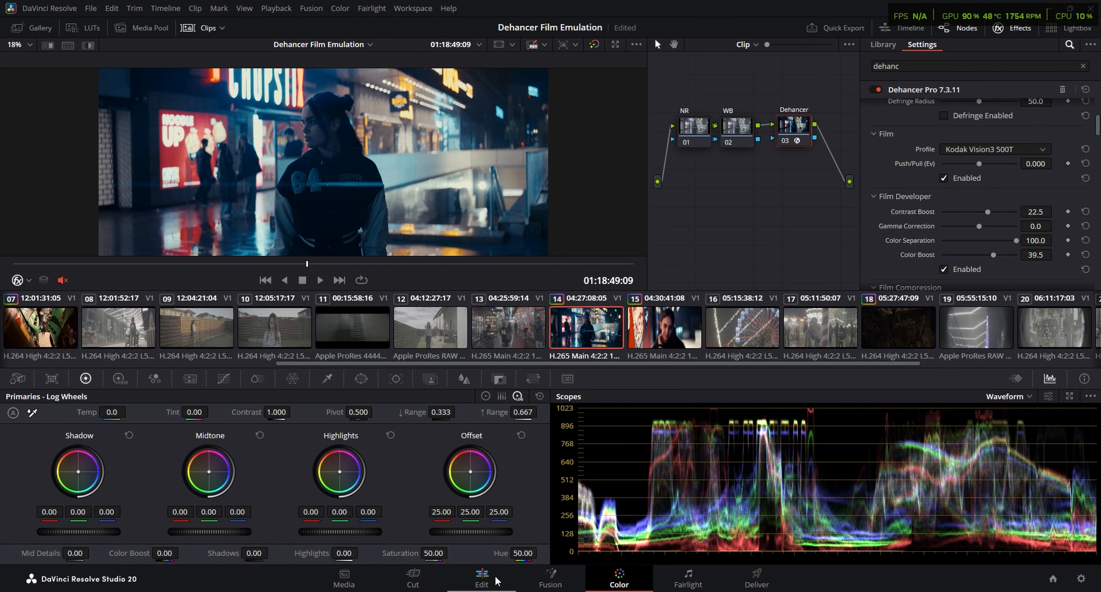
Switch the scope from Waveform to Vectorscope to judge the clip's color balance
scroll(909, 237, down, 5)
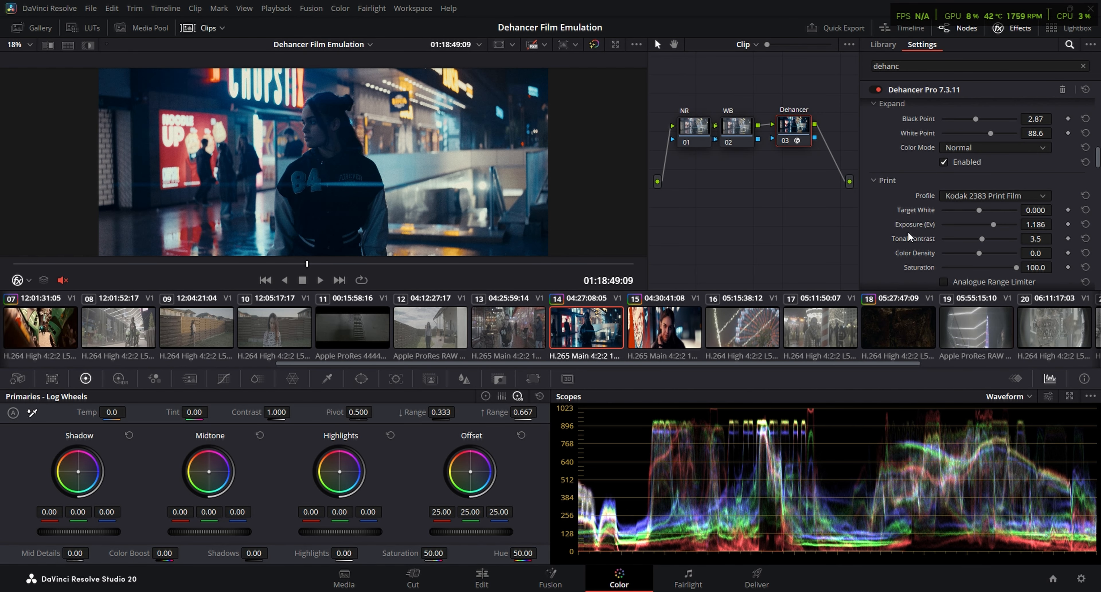
click(1005, 395)
click(1033, 441)
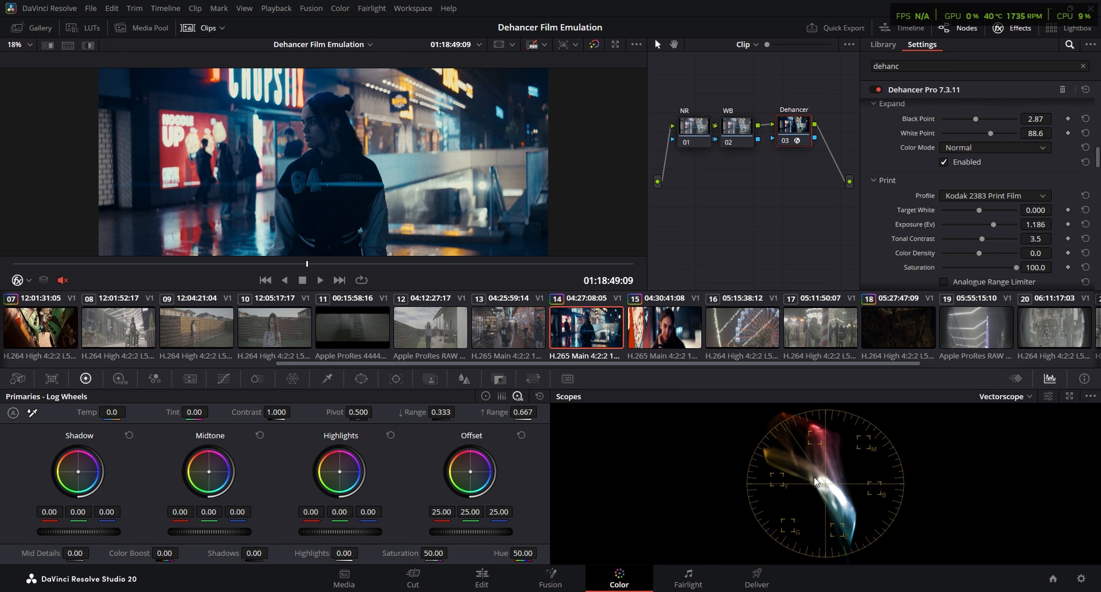
Enable Color Head, set Yellow - Blue to -5.0, shift Cyan - Red slightly toward red, and check the frame full screen
scroll(888, 233, down, 5)
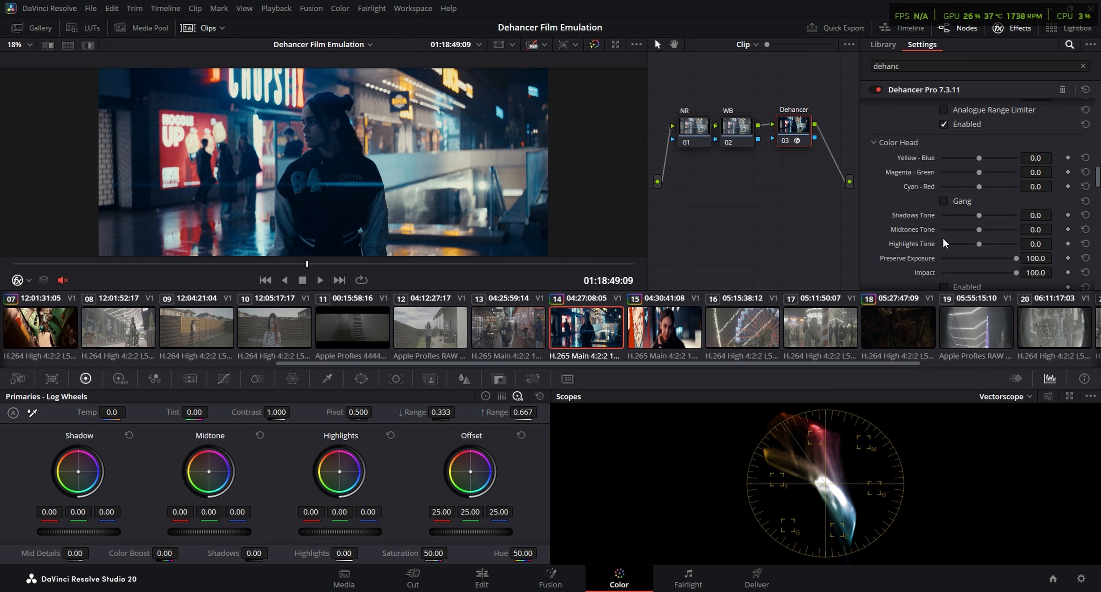
scroll(944, 244, down, 1)
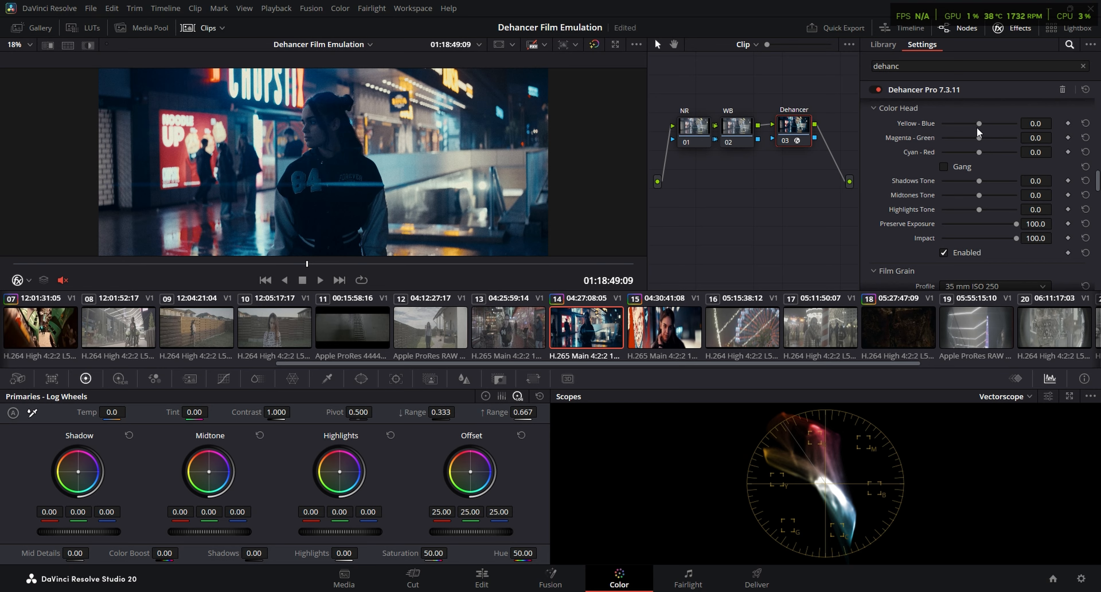
drag(980, 153, 975, 125)
key(ctrl+f)
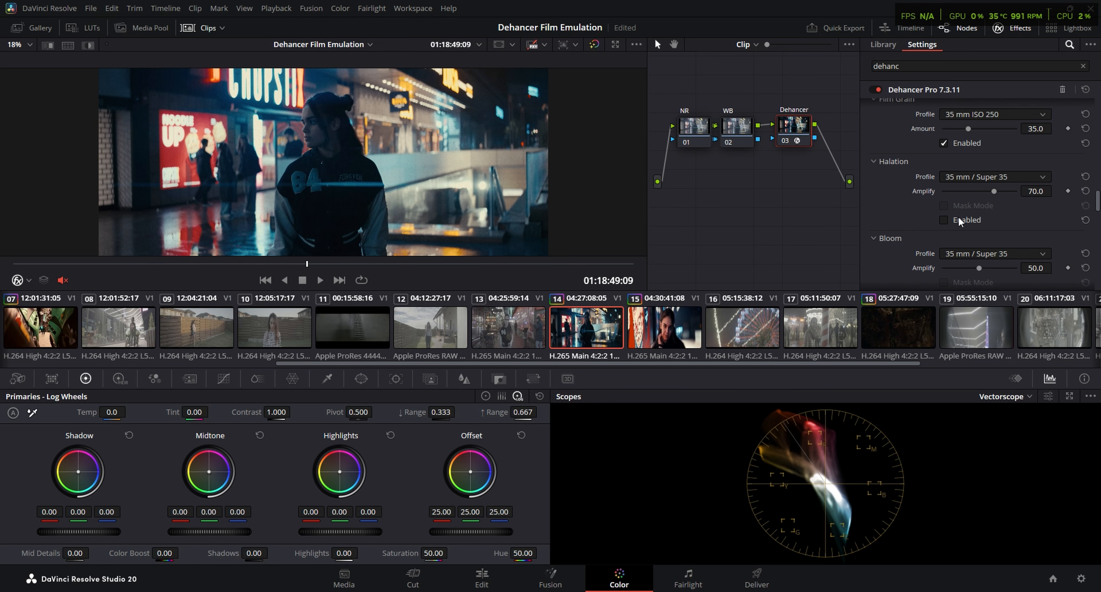
Enable Dehancer's Film Grain, Halation and Bloom, and play clip 14 full screen to check the texture
click(944, 219)
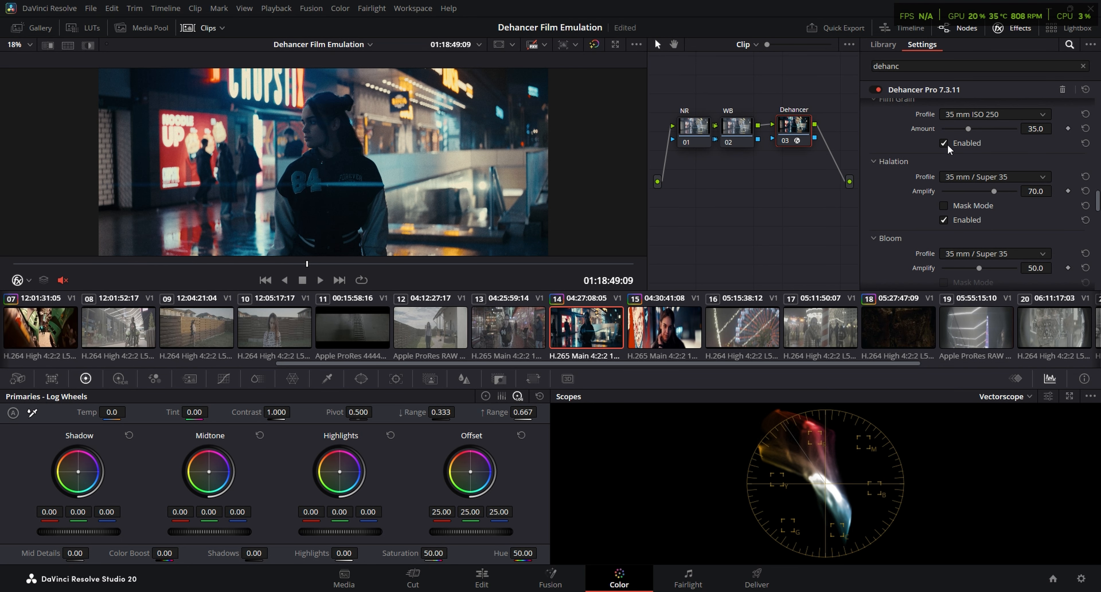
scroll(933, 253, down, 1)
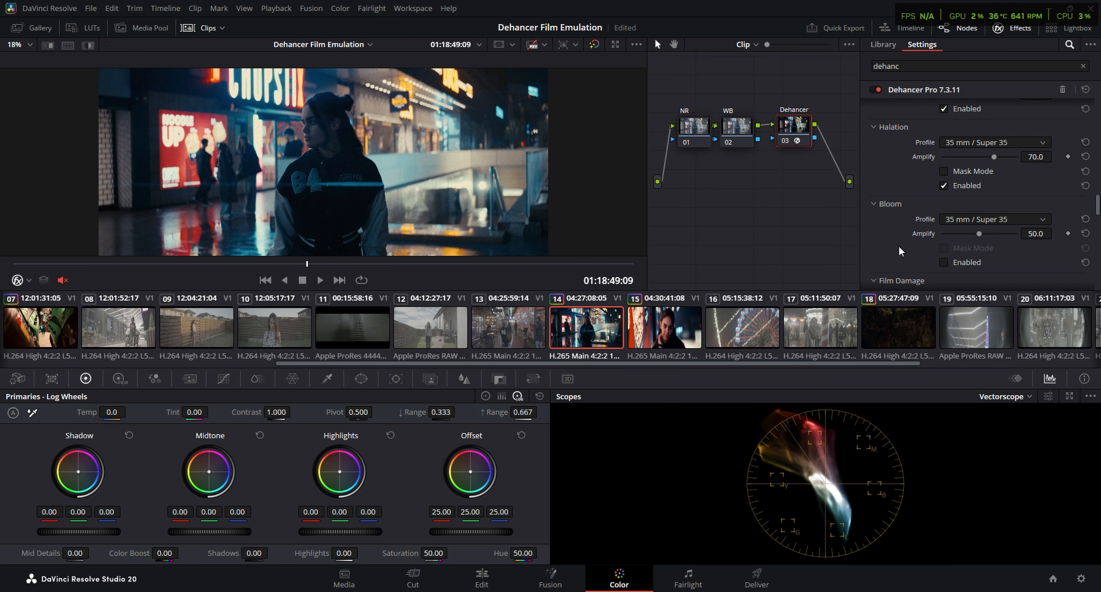
click(943, 262)
key(ctrl+f)
key(space)
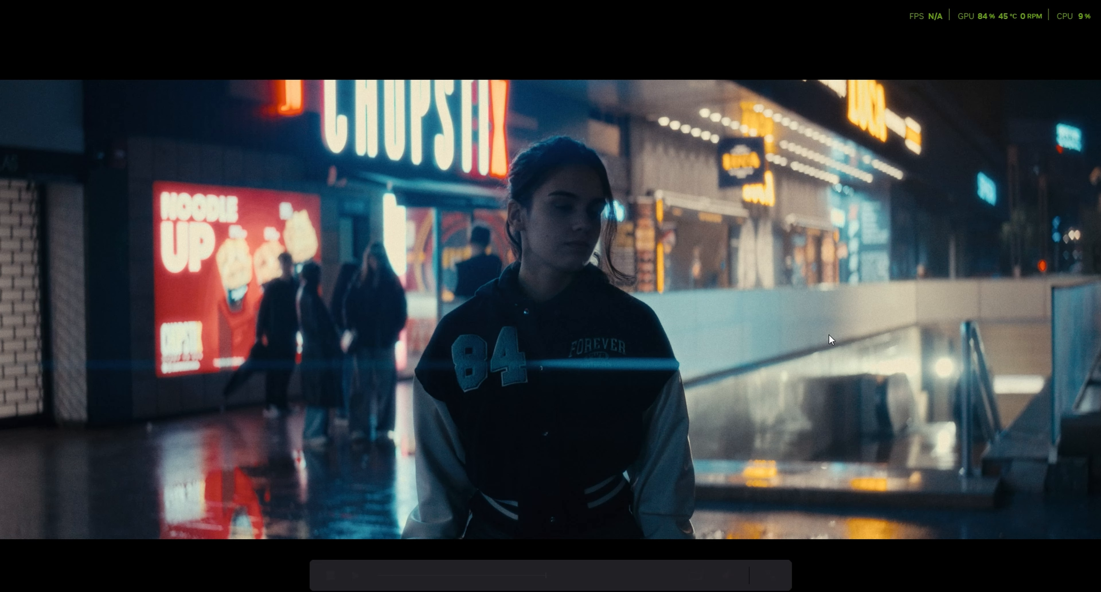
key(Escape)
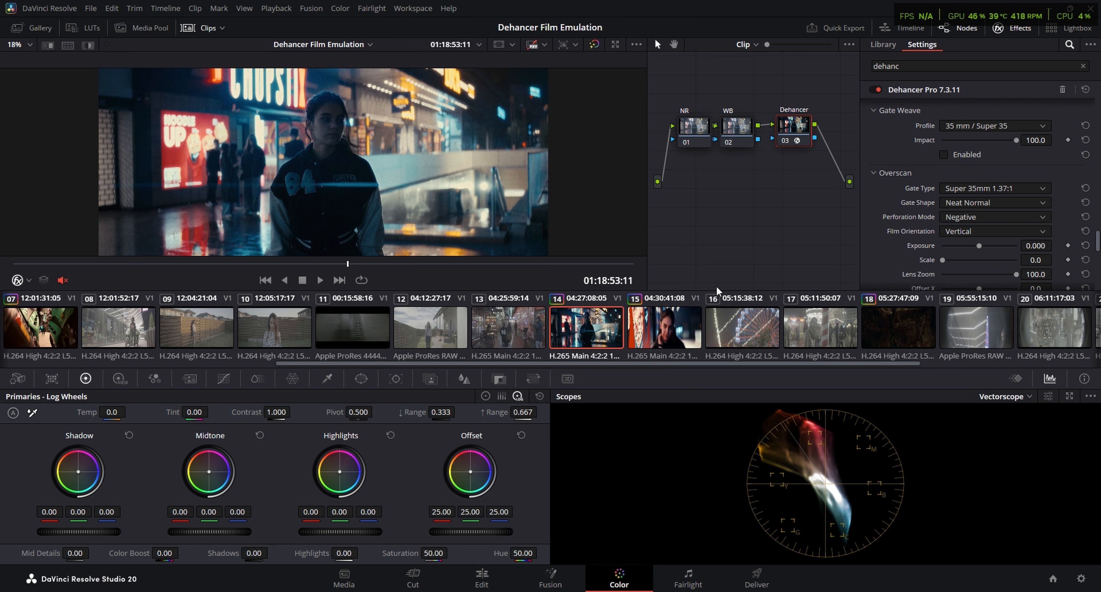
Review clip 14's Dehancer settings from Input through Film, Film Developer, Film Compression and Expand to Print
scroll(898, 195, up, 10)
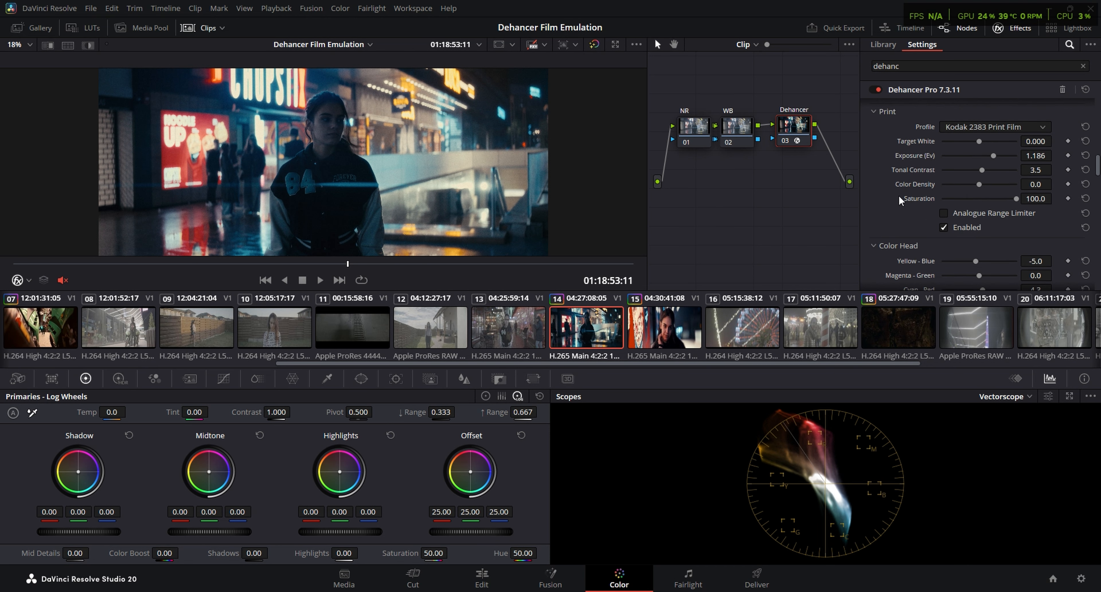
scroll(898, 197, up, 3)
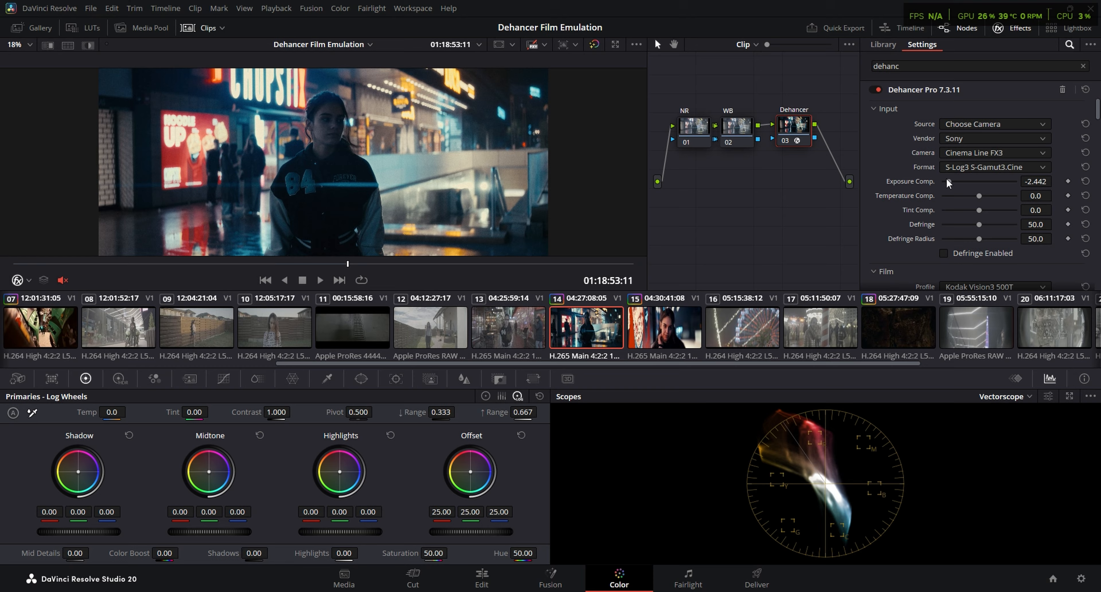
scroll(899, 191, down, 10)
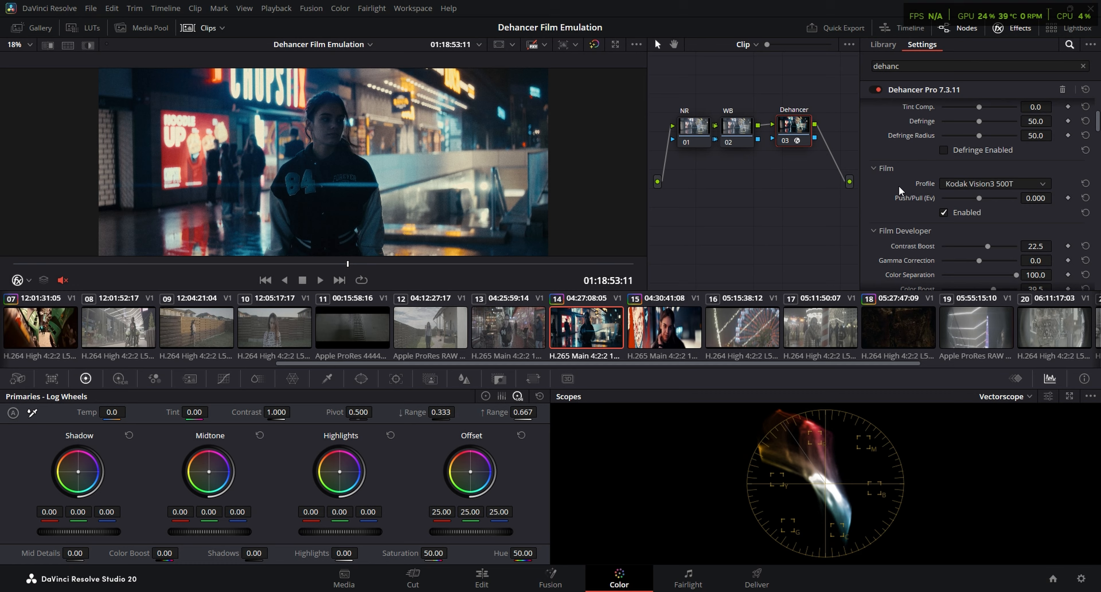
scroll(898, 190, down, 4)
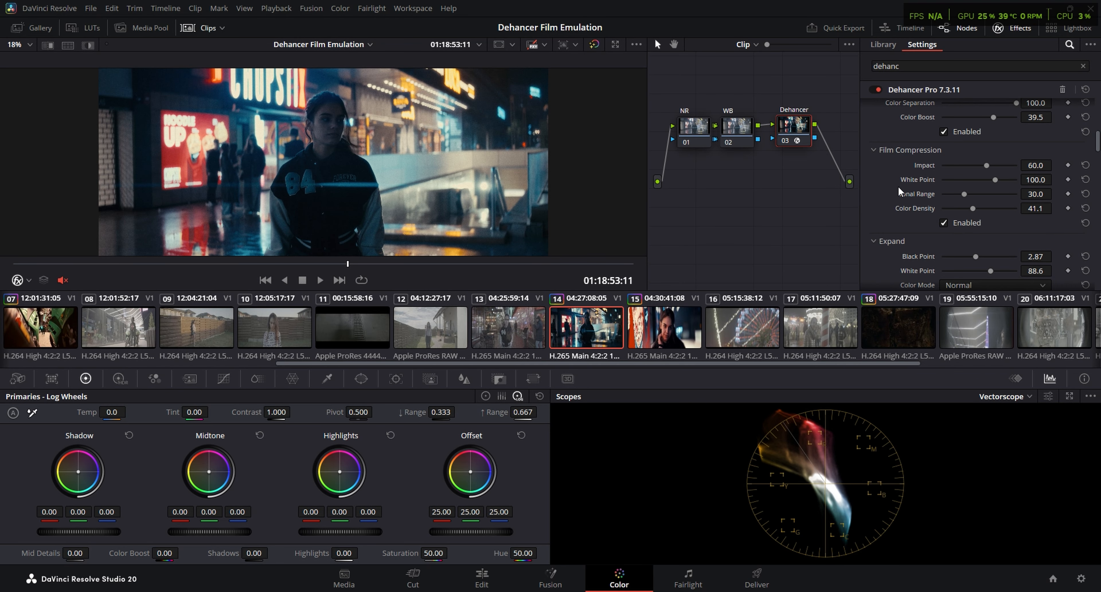
scroll(899, 190, down, 10)
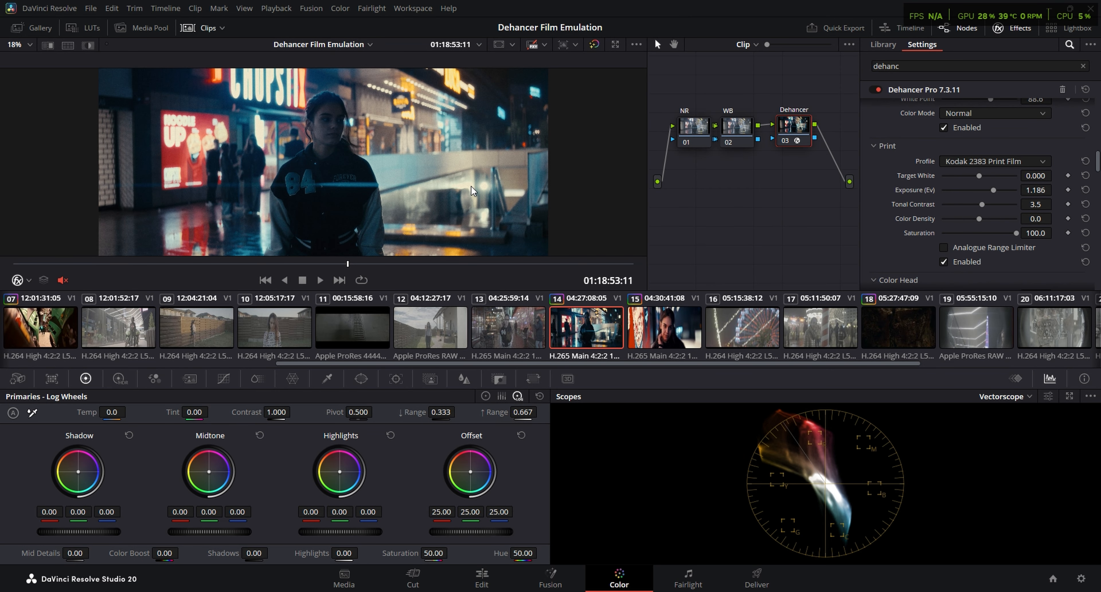
Compare clip 14 full screen with all grades bypassed and restored, and view the graded clip full screen again
key(ctrl+f)
key(shift+d)
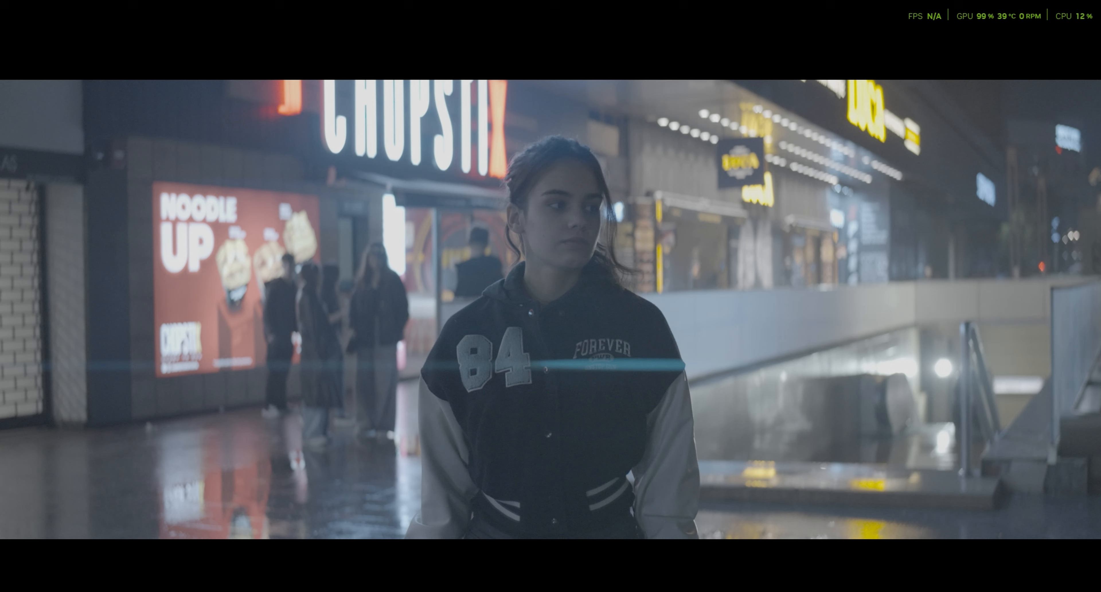
key(shift+d)
key(shift+d)
key(shift+d)
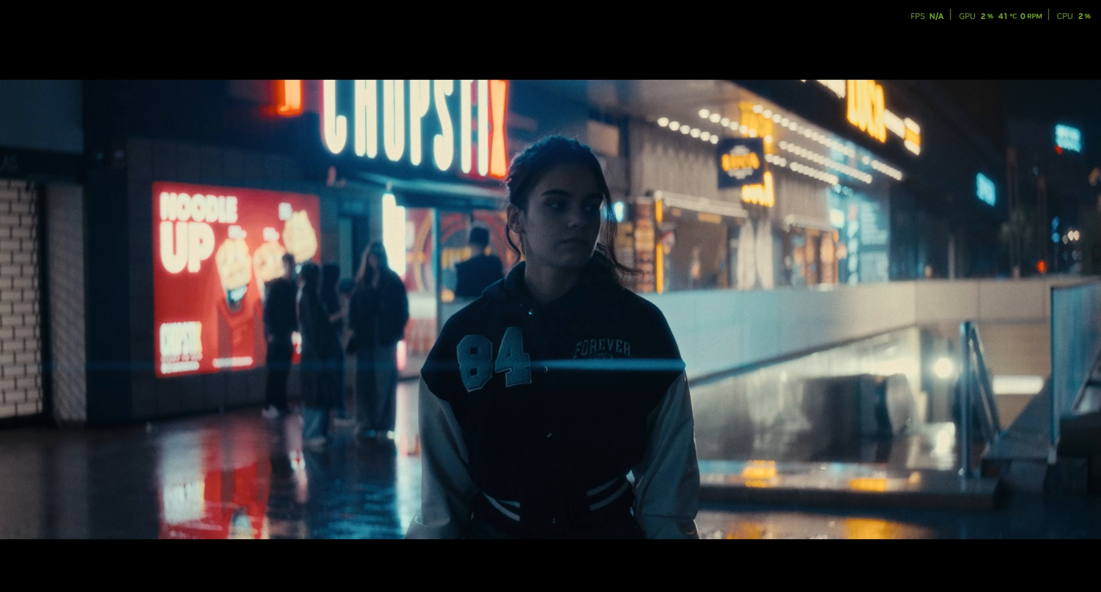
key(ctrl+f)
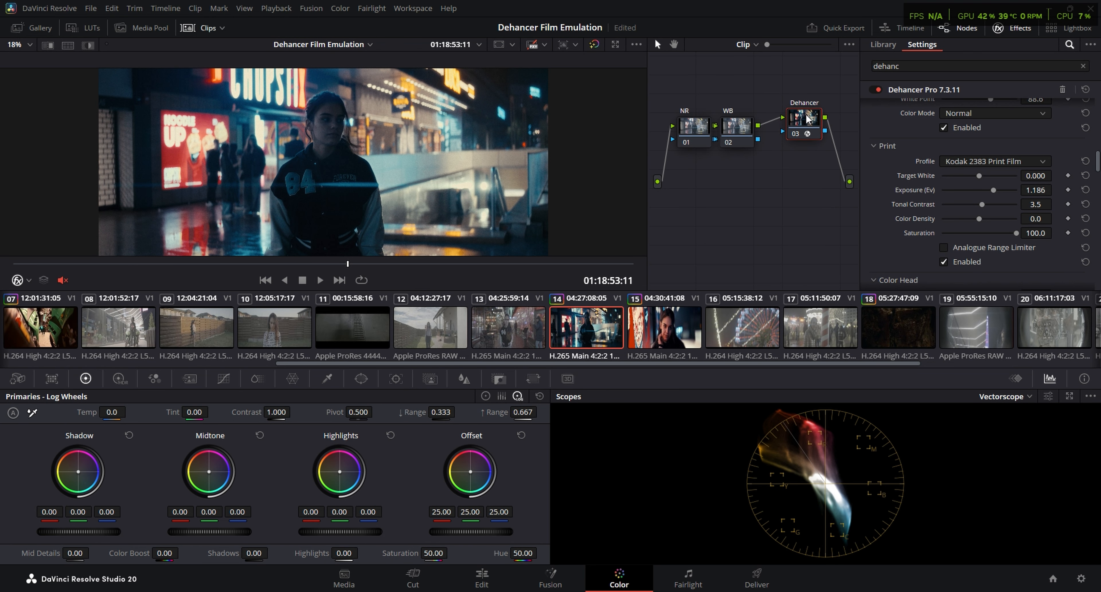
key(ctrl+f)
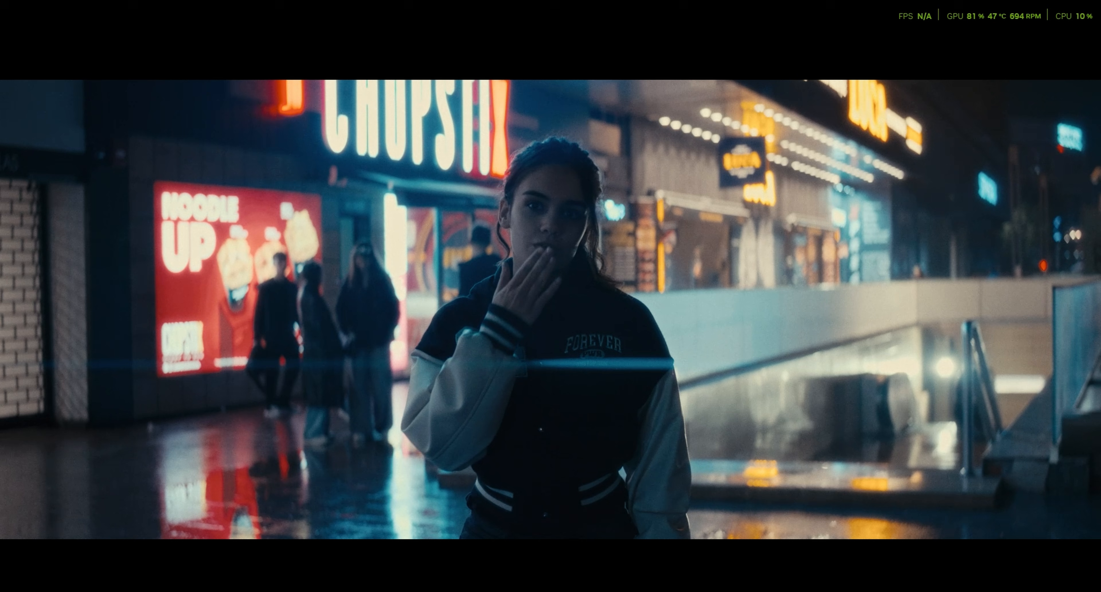
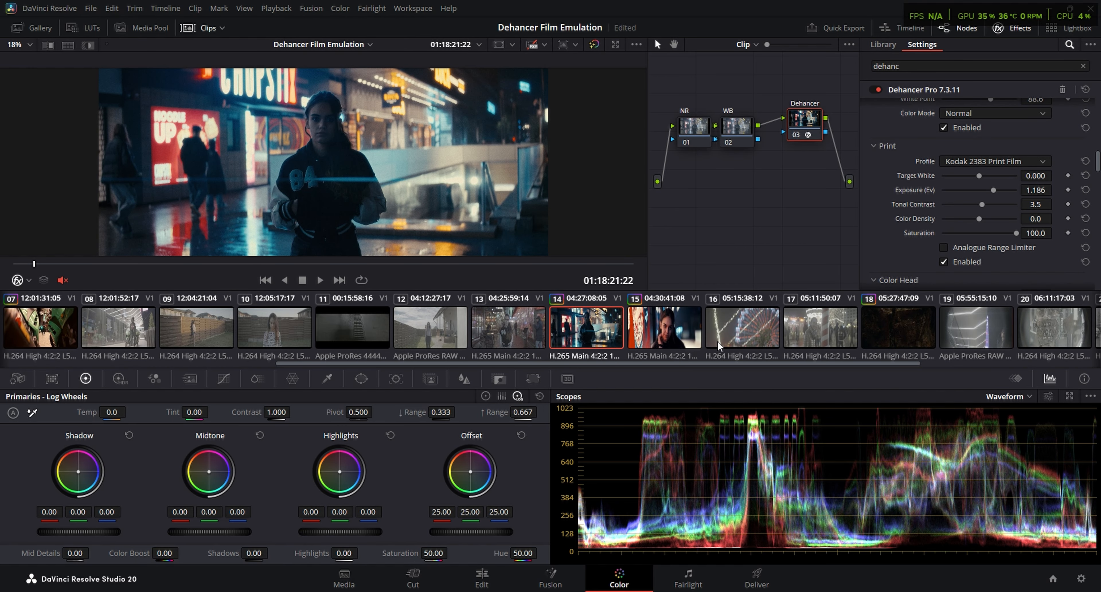
Check graded clip 14 full screen and play it back to review the finished look
key(ctrl+f)
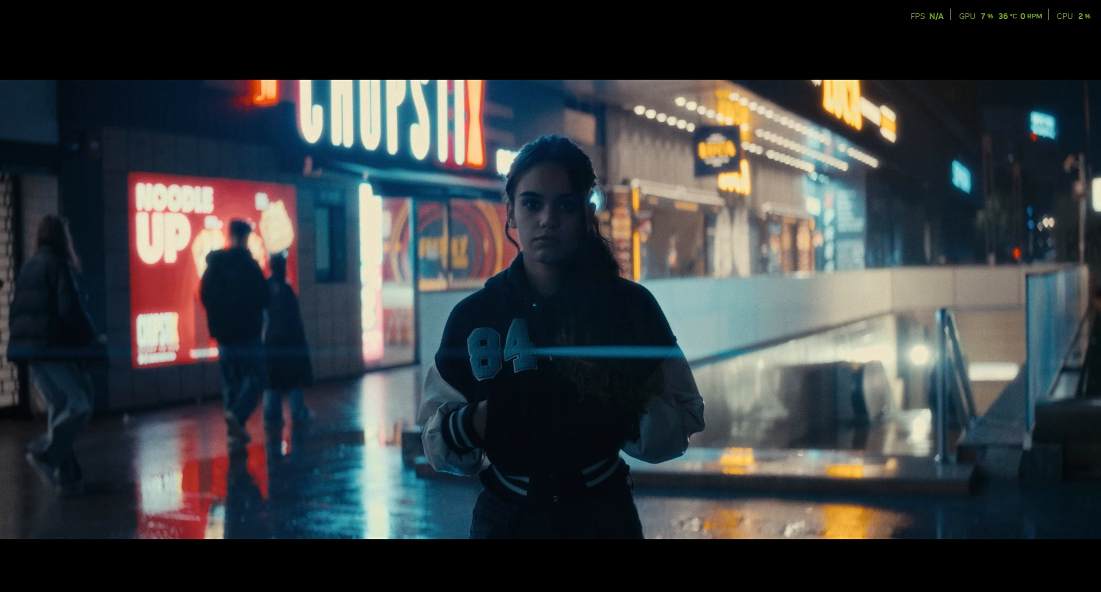
key(Escape)
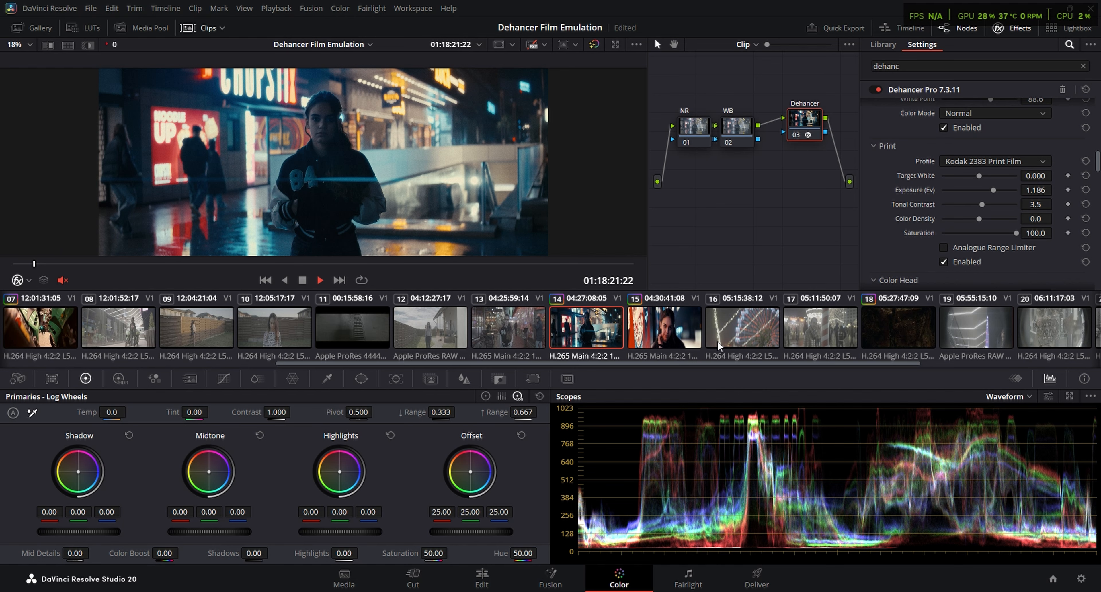
key(space)
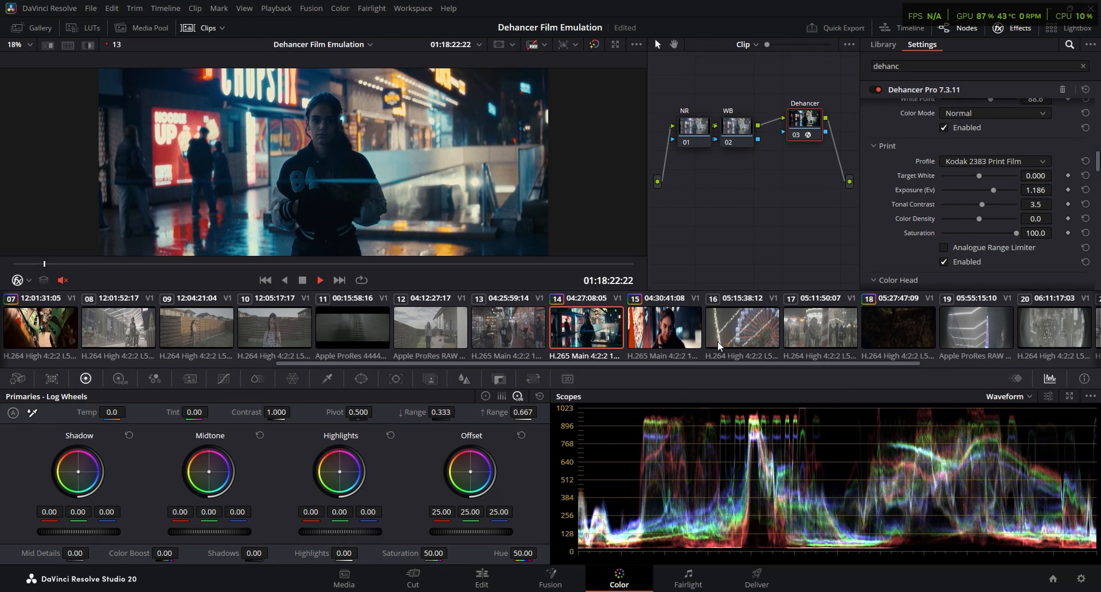
key(ctrl+f)
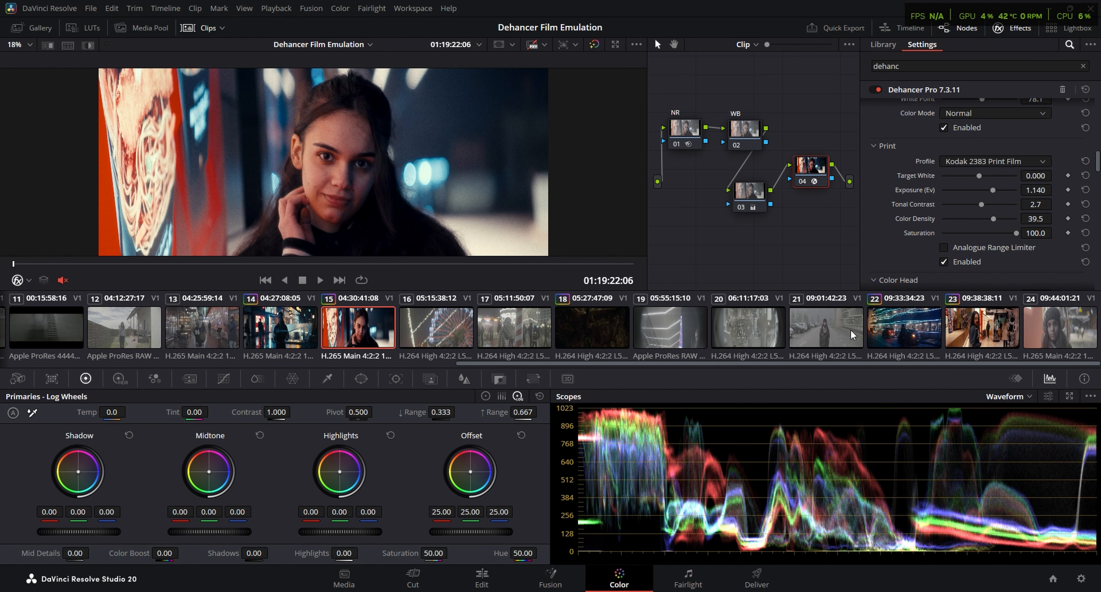
View graded clip 23, the woman with the rose, full screen
click(961, 330)
key(ctrl+f)
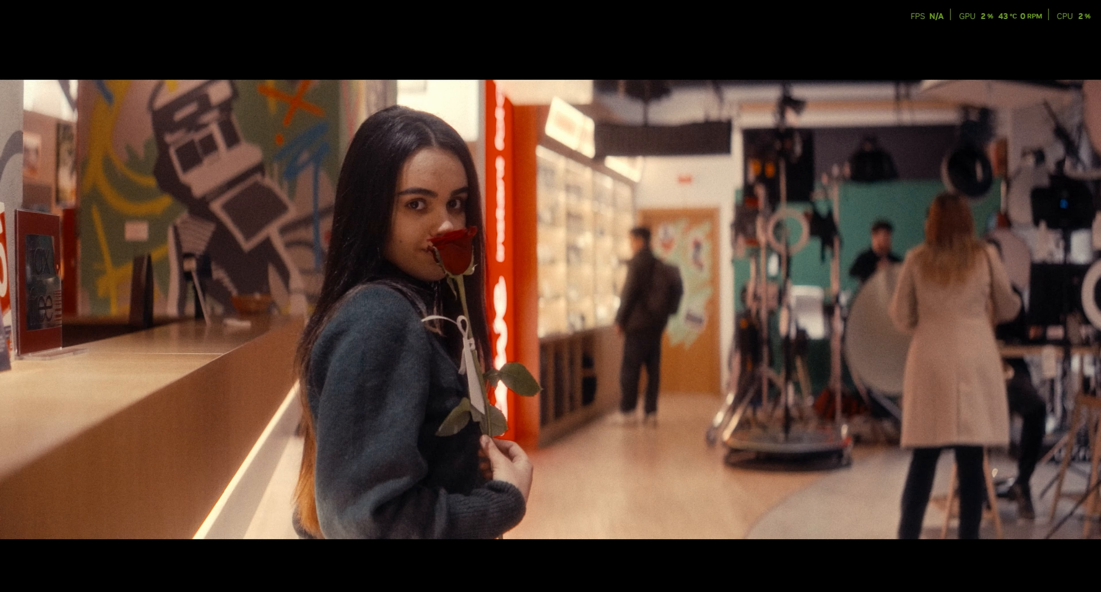
key(Escape)
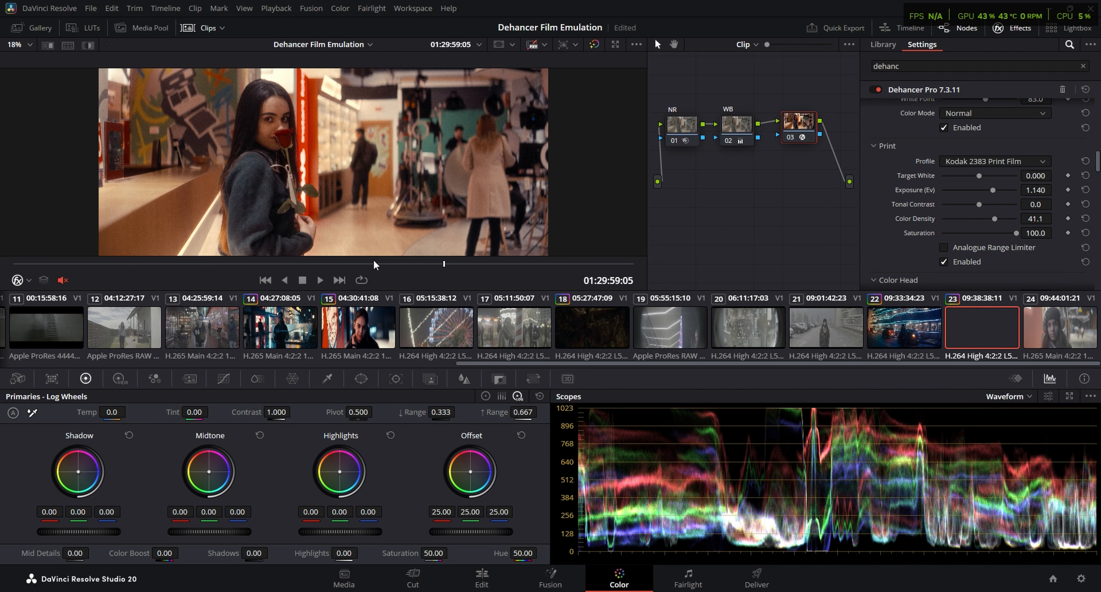
Open clip 10, add two serial nodes to its grade, and label the first node NR
scroll(330, 319, up, 5)
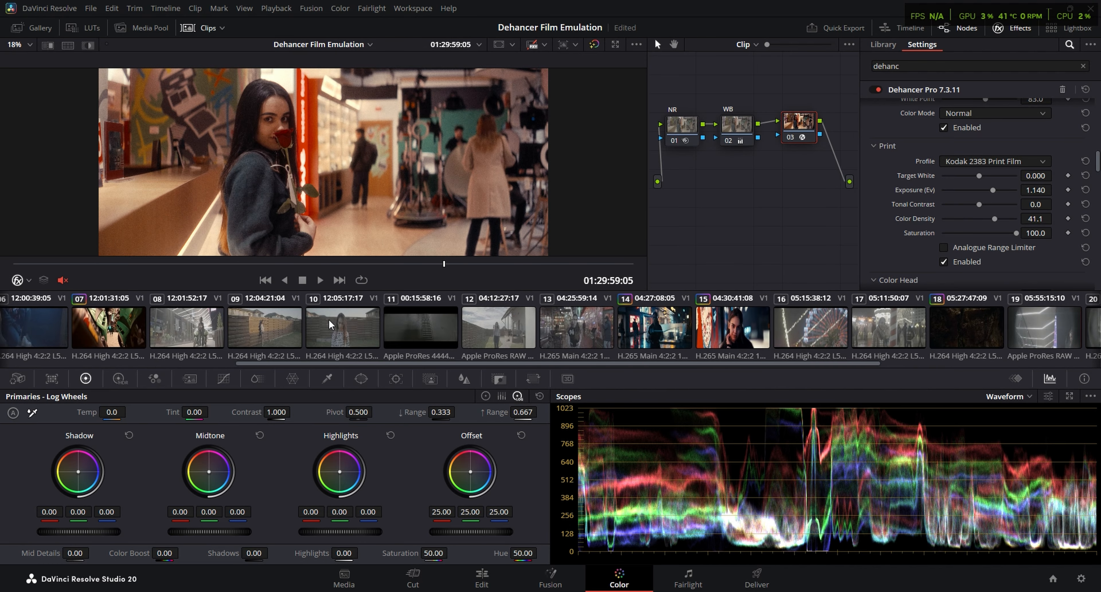
click(330, 320)
key(alt+s)
key(alt+s)
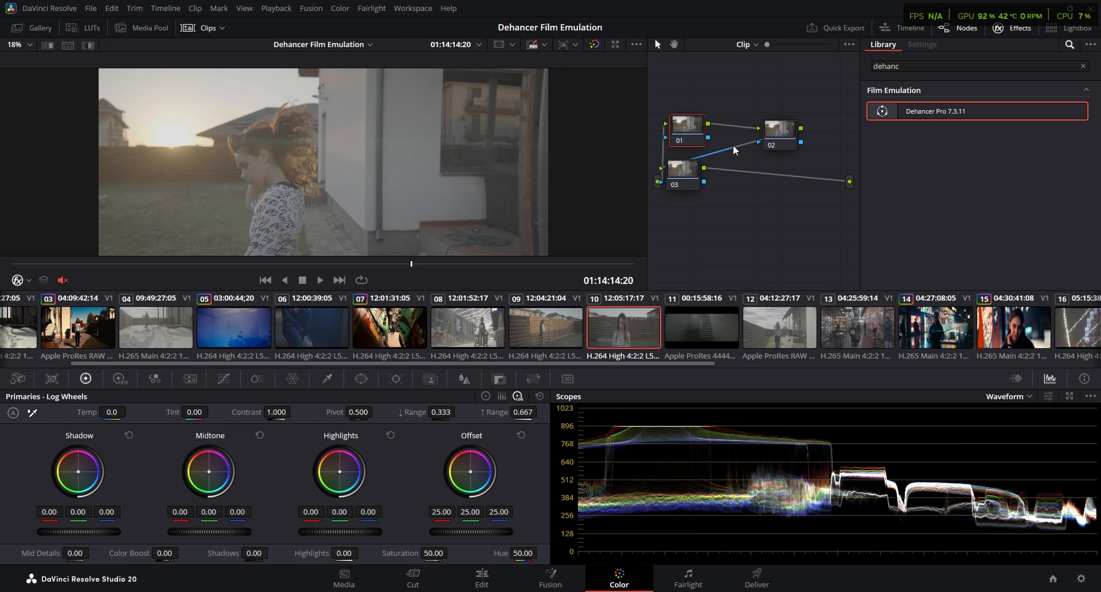
text(NR)
key(Return)
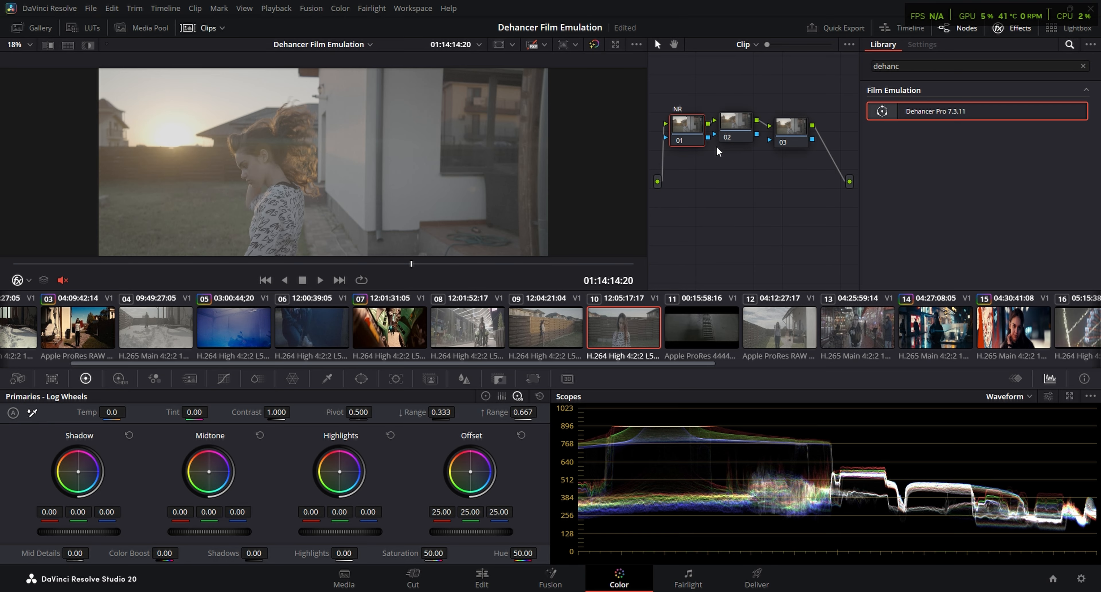
On the NR node, toggle the link between Spatial NR's Luma and Chroma thresholds and set Chroma to 8
click(189, 379)
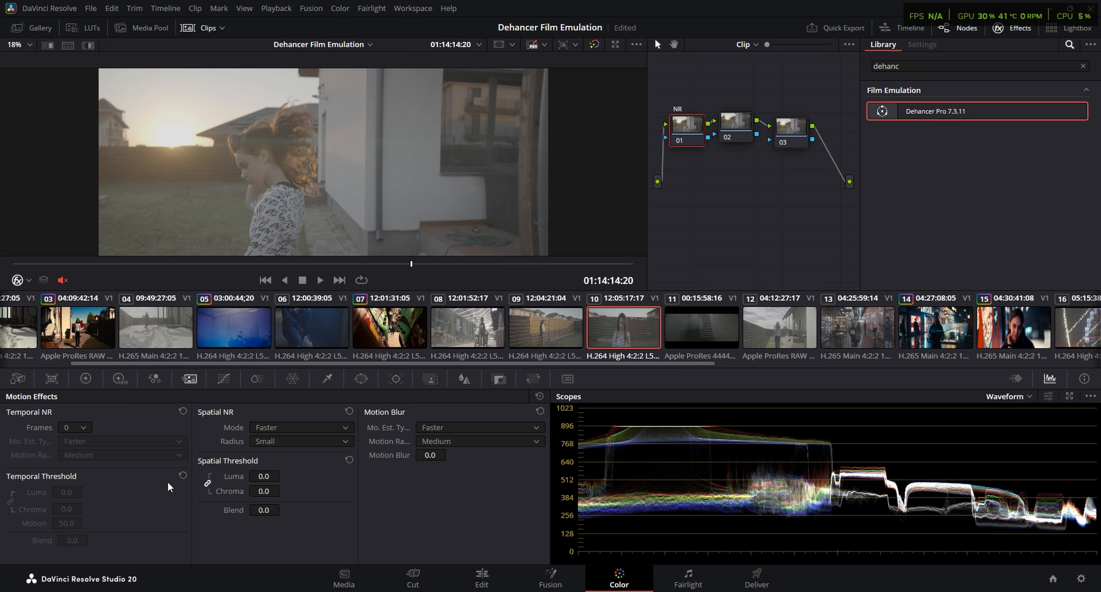
click(209, 482)
double_click(265, 491)
text(8)
key(Return)
Label clip 10's second node WB
click(735, 124)
right_click(730, 124)
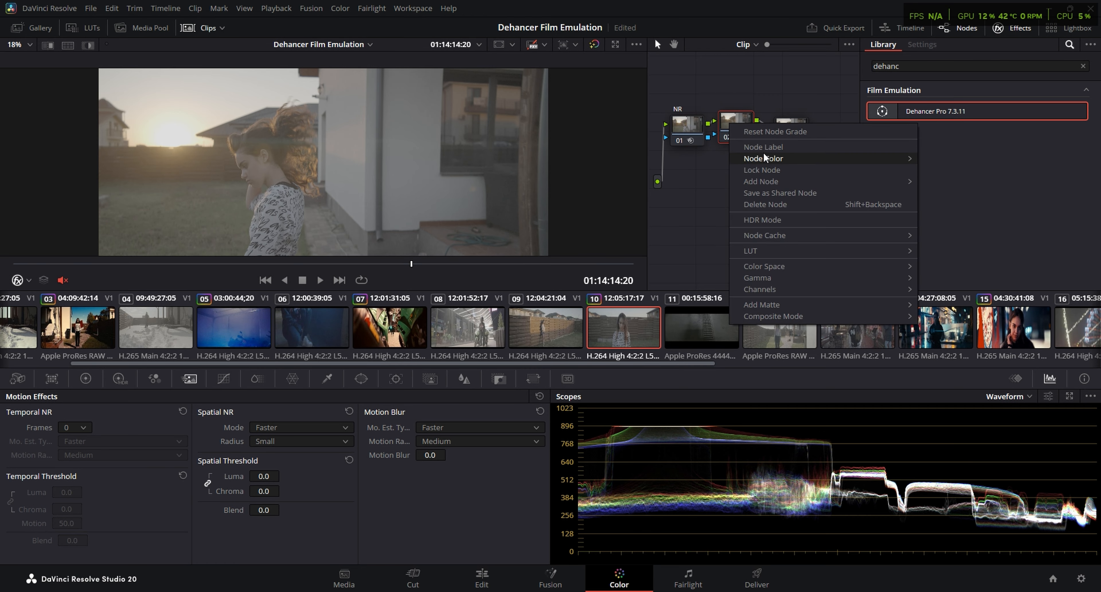
key(Escape)
text(WB)
key(Return)
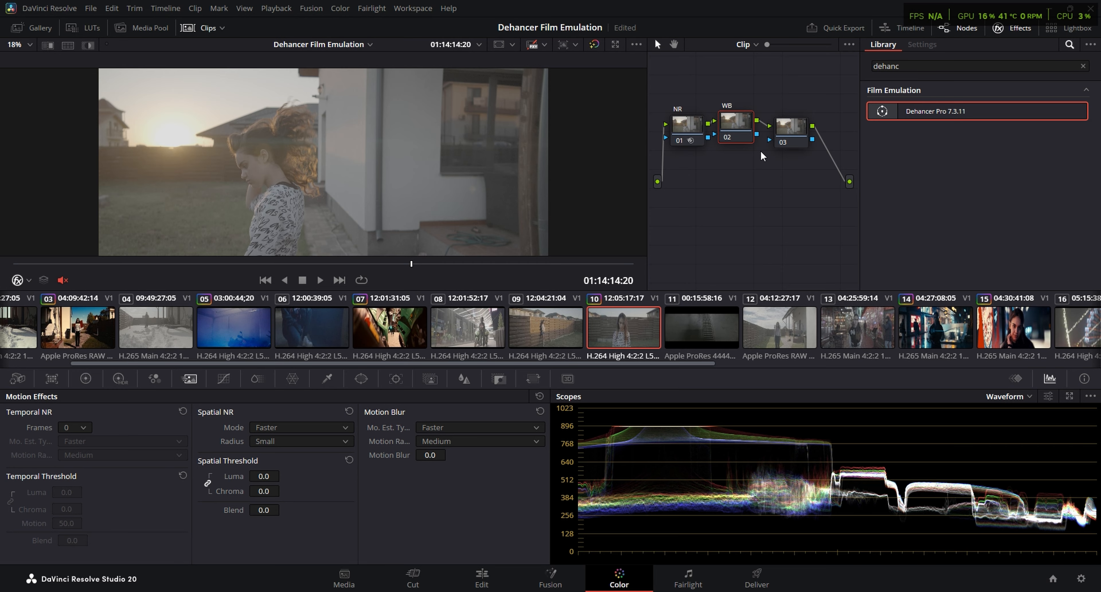
Apply Dehancer Pro to clip 10's third node and set its input camera to Sony Cinema Line FX3
click(790, 127)
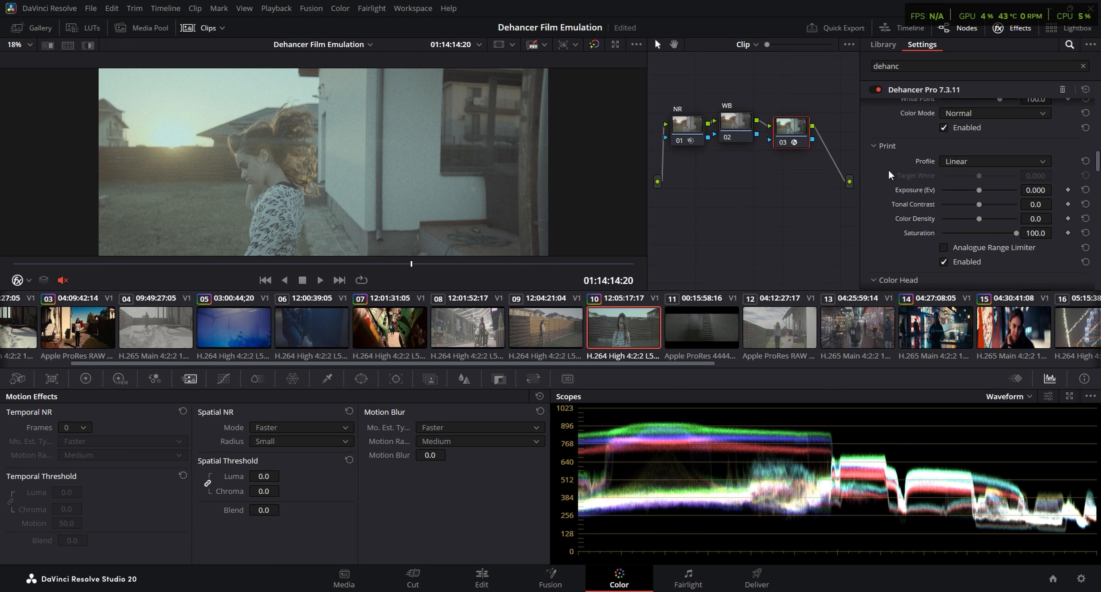
scroll(889, 169, up, 10)
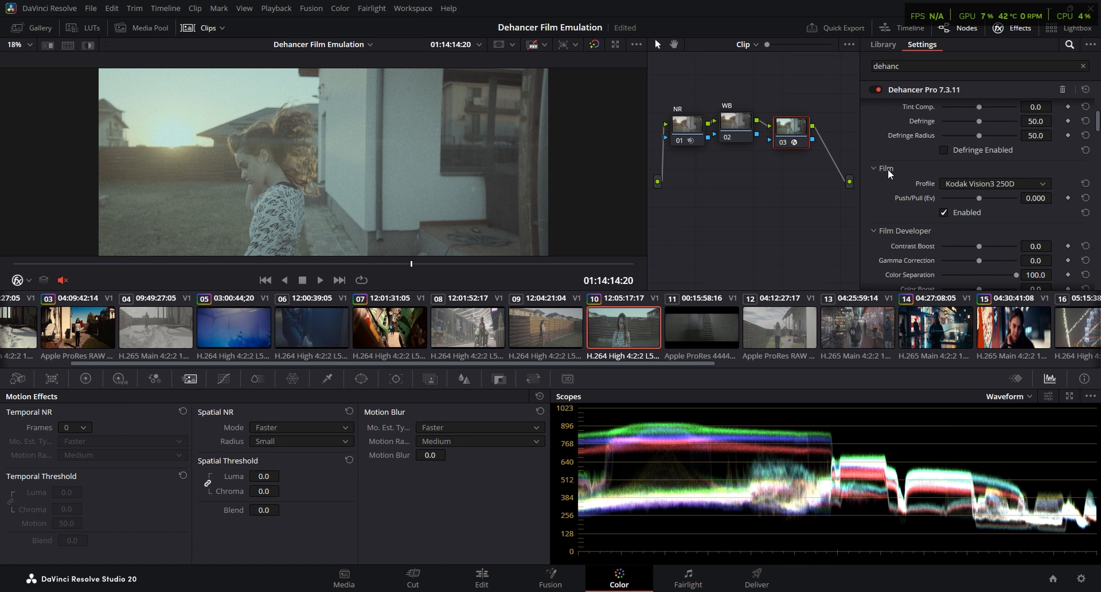
click(981, 141)
scroll(982, 224, down, 3)
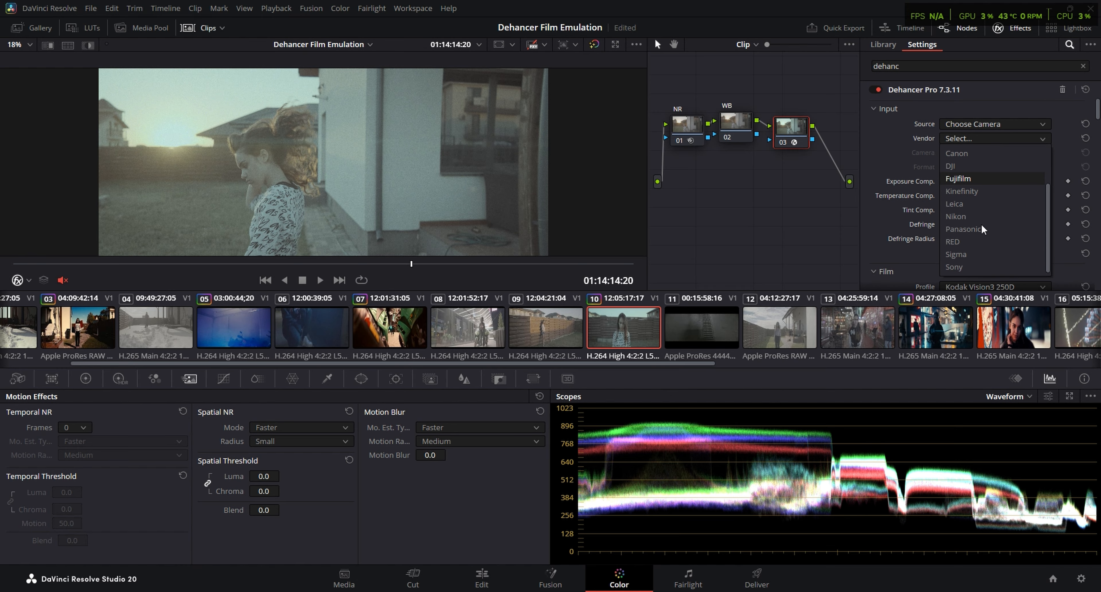
click(967, 269)
click(972, 152)
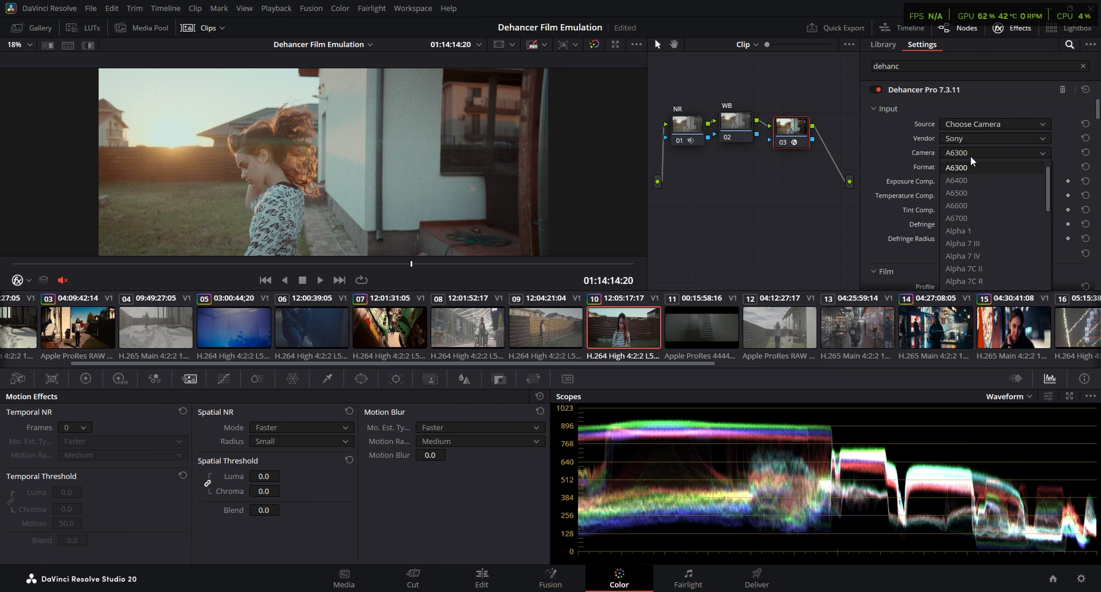
scroll(980, 247, down, 4)
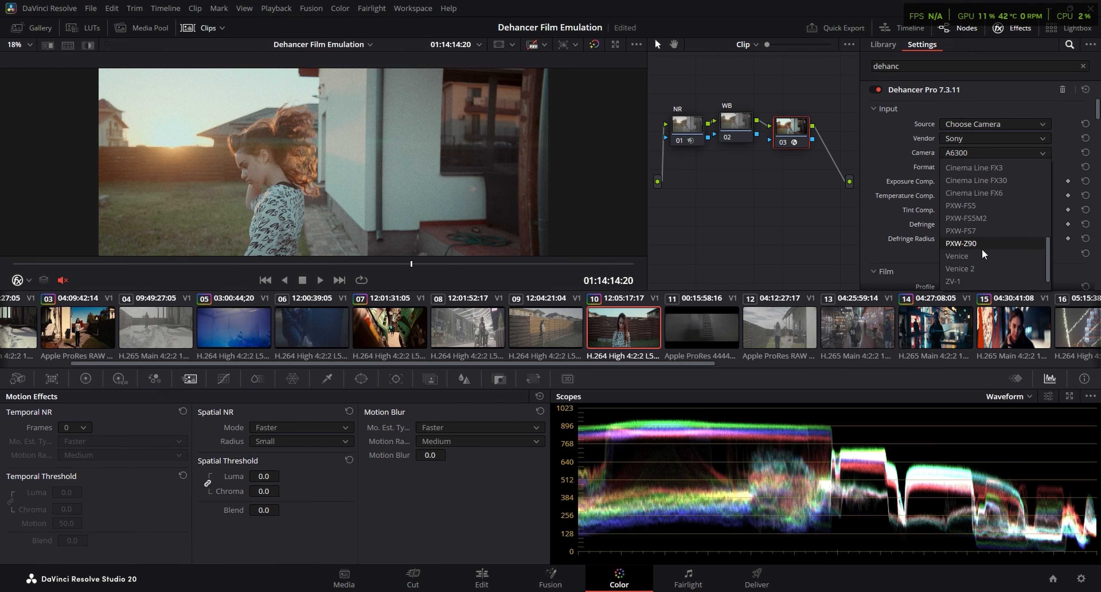
click(1008, 192)
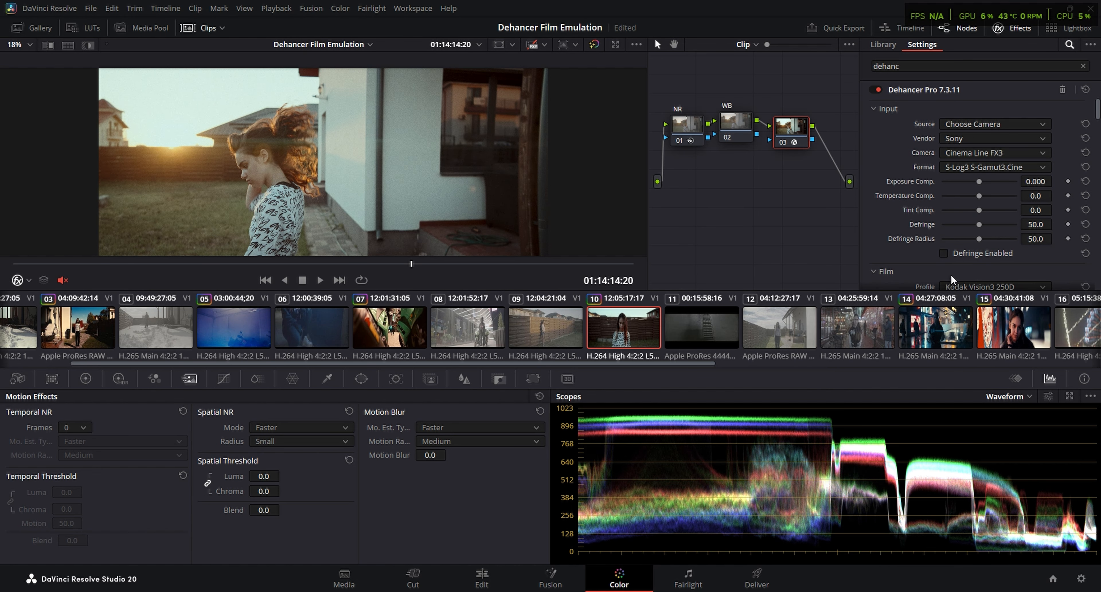
Try the Kodak Vision3 500T film profile on clip 10 and return to Kodak Vision3 250D
scroll(888, 254, down, 2)
click(1011, 218)
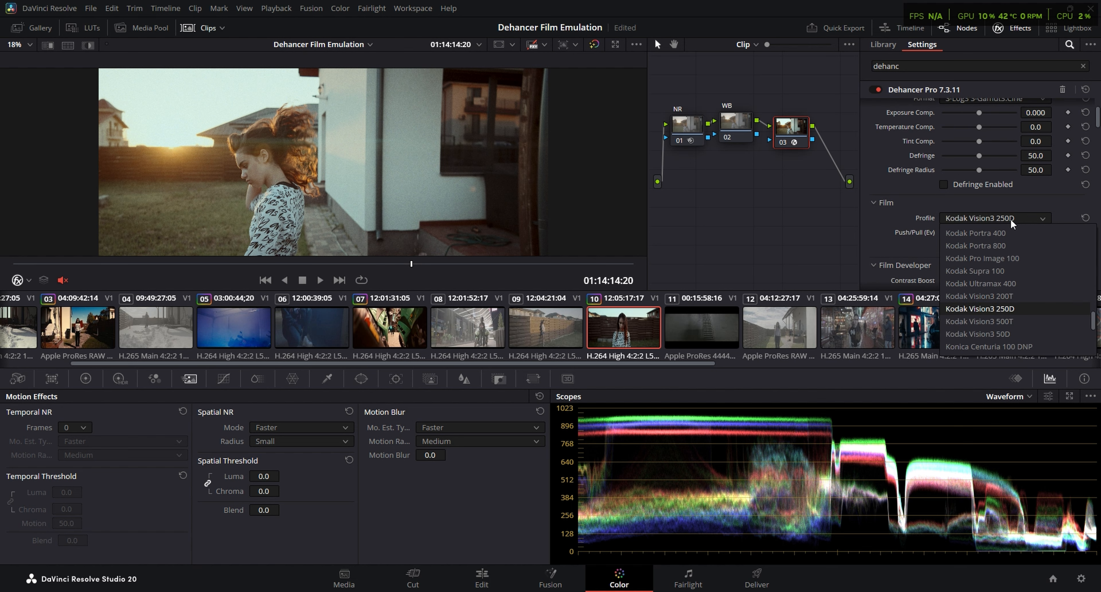
click(1011, 321)
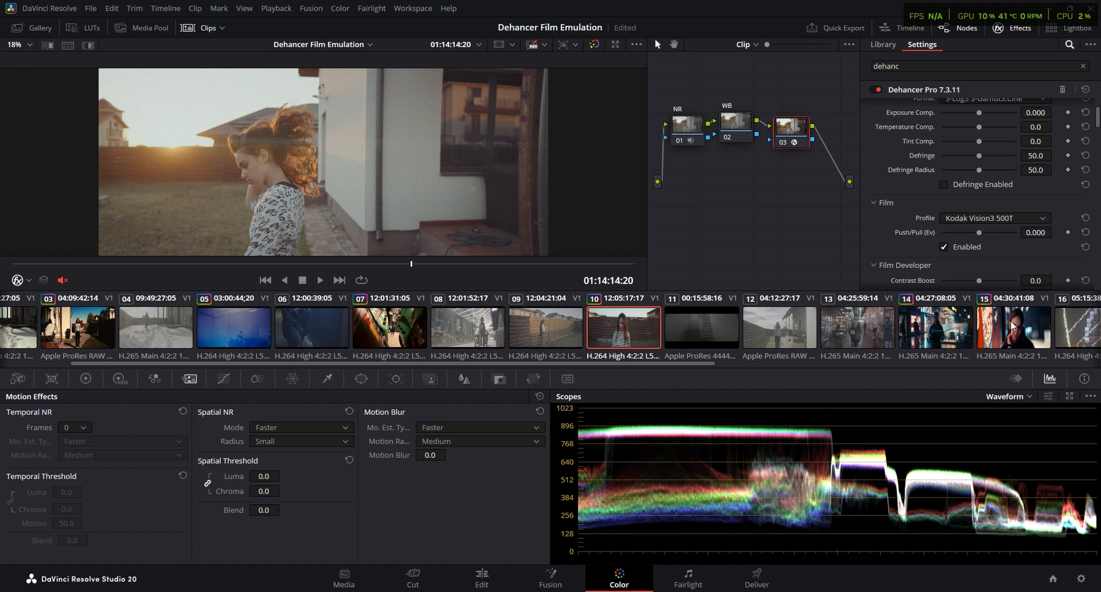
click(994, 218)
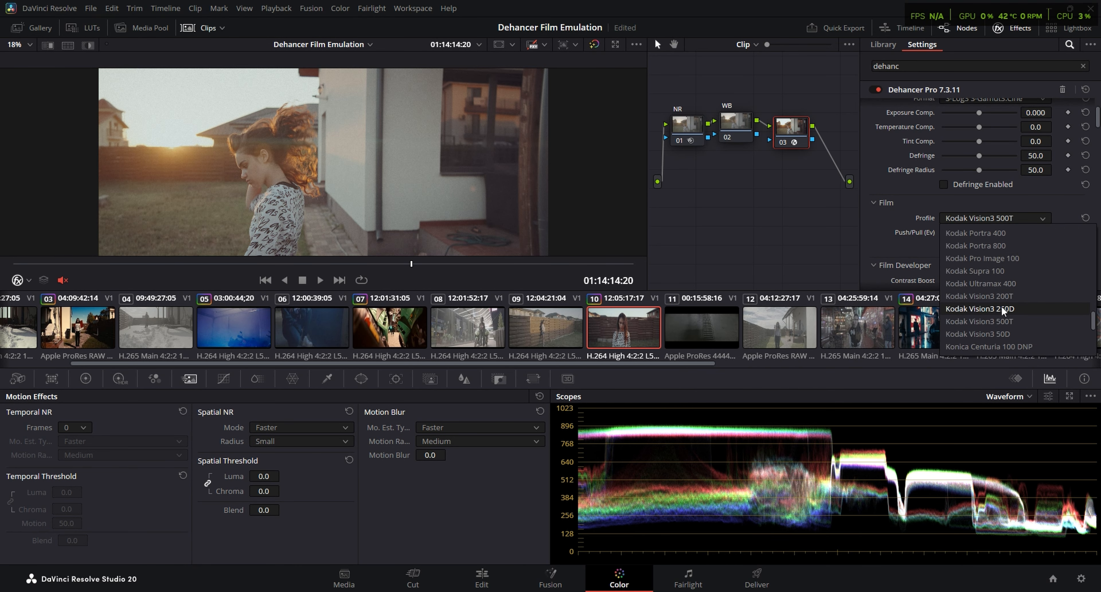
click(1001, 307)
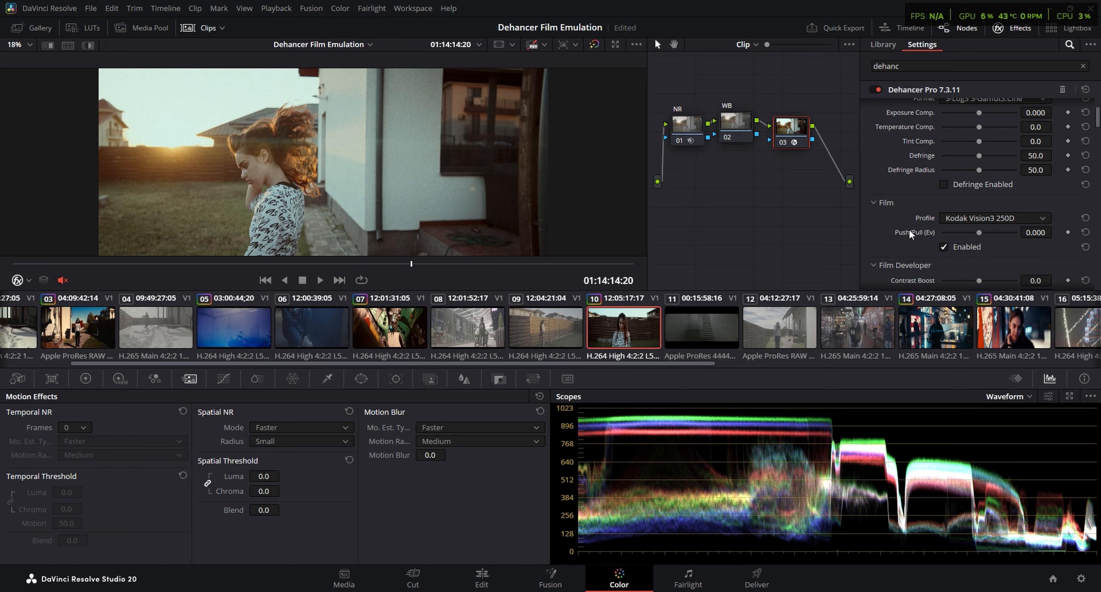
Enable Dehancer's Film Developer on clip 10 and set the Print profile to Kodak 2383 Print Film
scroll(959, 216, down, 2)
click(943, 269)
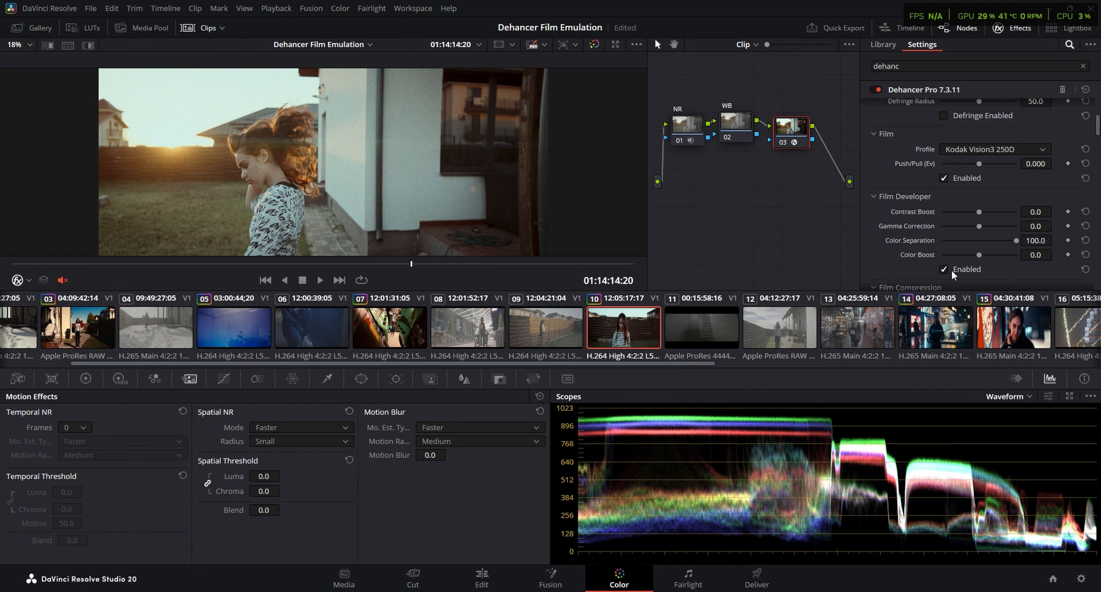
scroll(893, 230, down, 3)
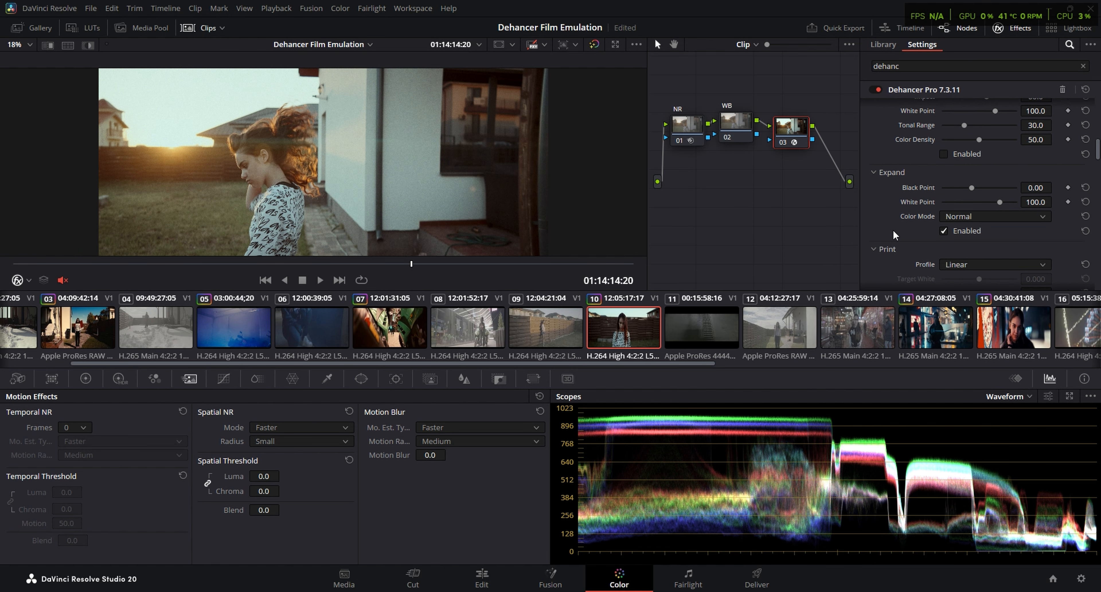
click(994, 197)
click(1015, 244)
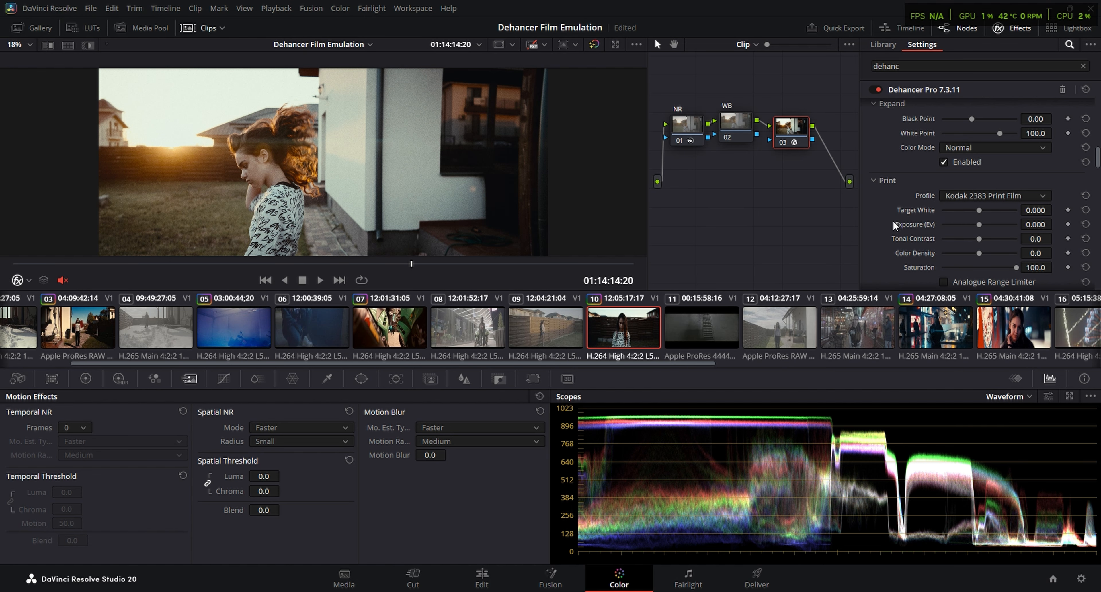
Set Dehancer's input Exposure Comp. to -1.140 and raise the Print exposure to brighten clip 10
scroll(892, 220, down, 1)
scroll(893, 221, up, 5)
scroll(889, 218, up, 3)
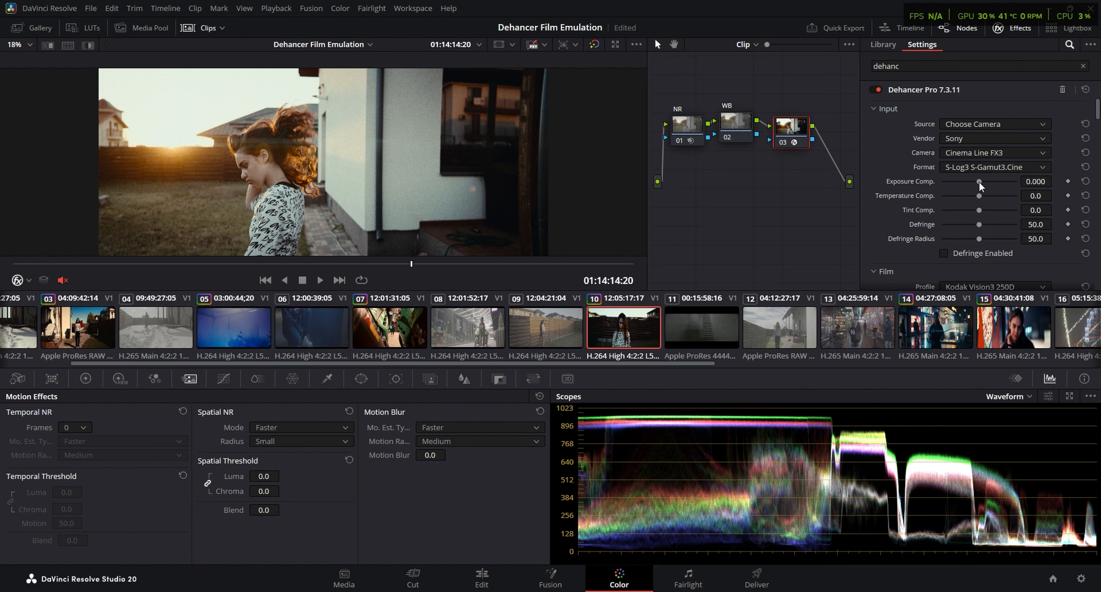
drag(977, 180, 966, 178)
scroll(919, 225, down, 4)
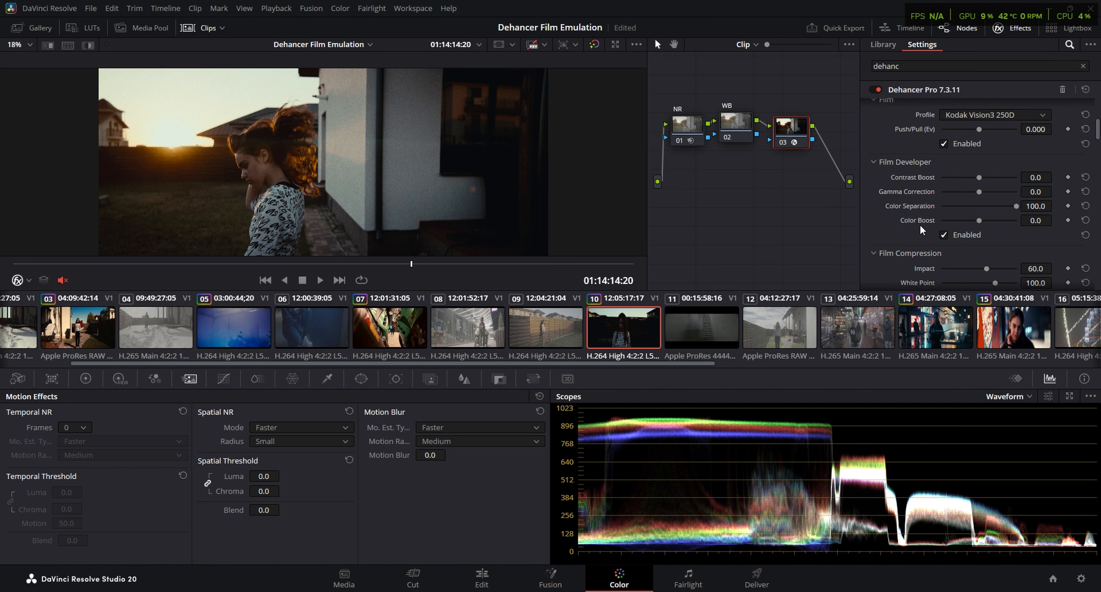
scroll(892, 209, down, 5)
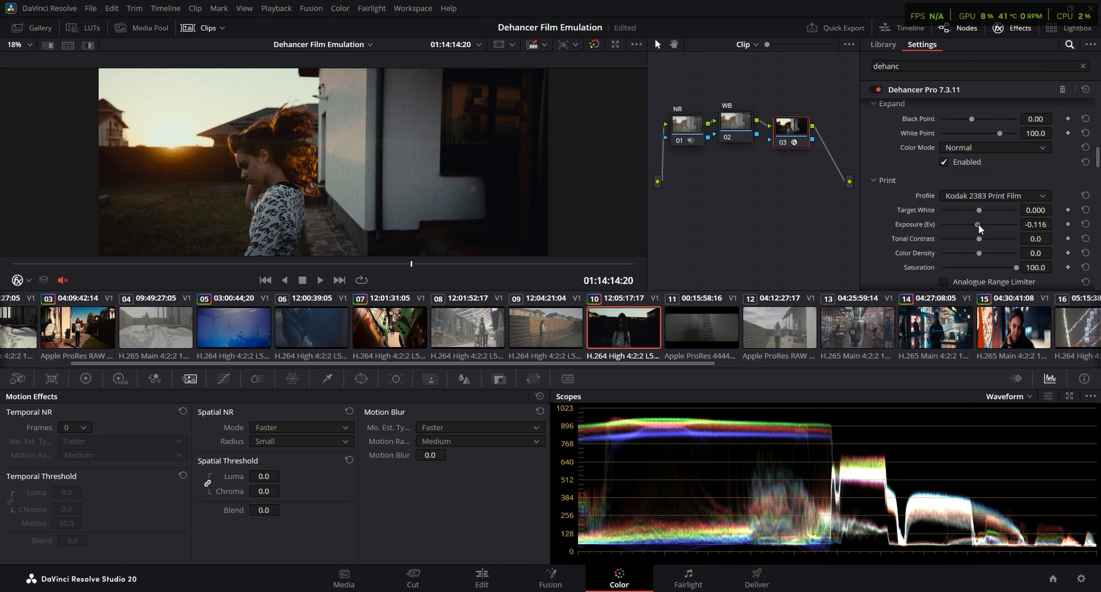
drag(978, 223, 985, 222)
Lower Dehancer's input Exposure Comp. to -1.930 for clip 10
scroll(901, 222, up, 8)
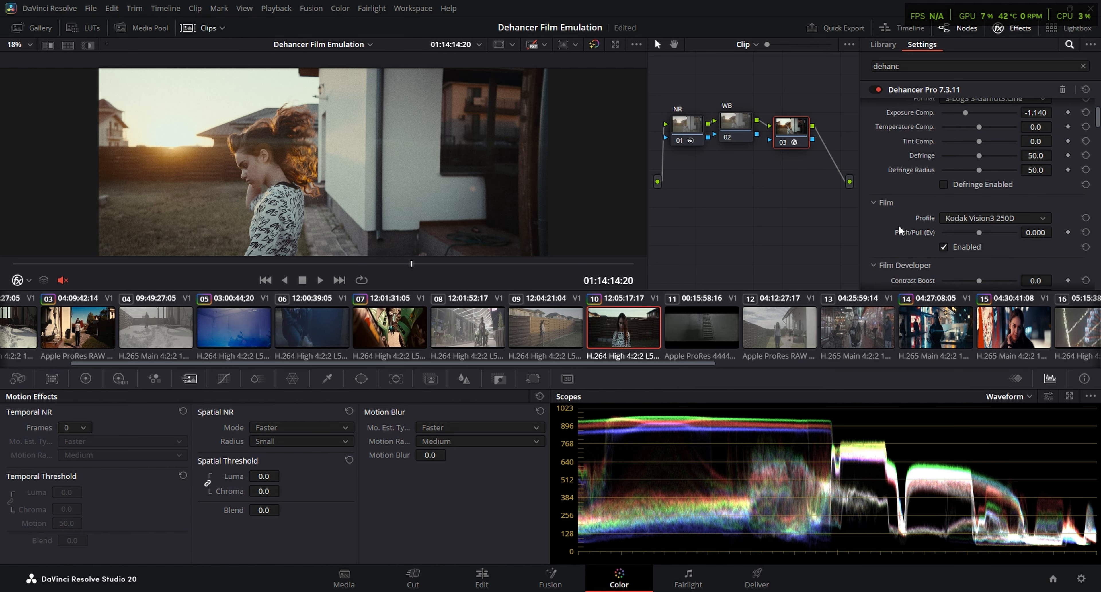
scroll(892, 226, up, 2)
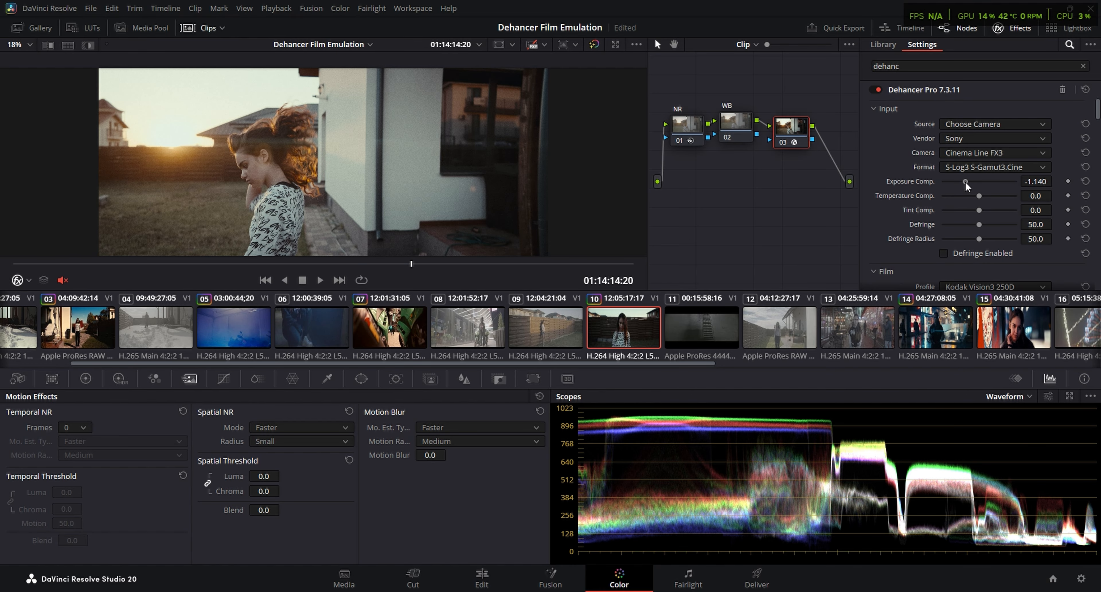
drag(965, 181, 955, 182)
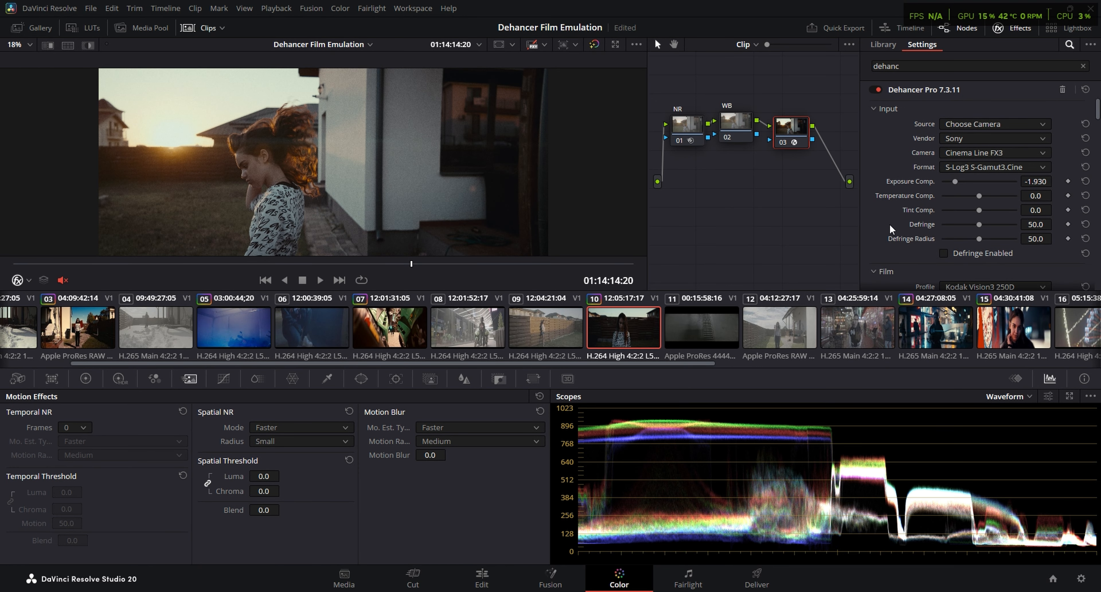
Adjust Dehancer's Expand black and white points to stretch clip 10's tonal range
scroll(905, 247, down, 5)
scroll(903, 249, down, 3)
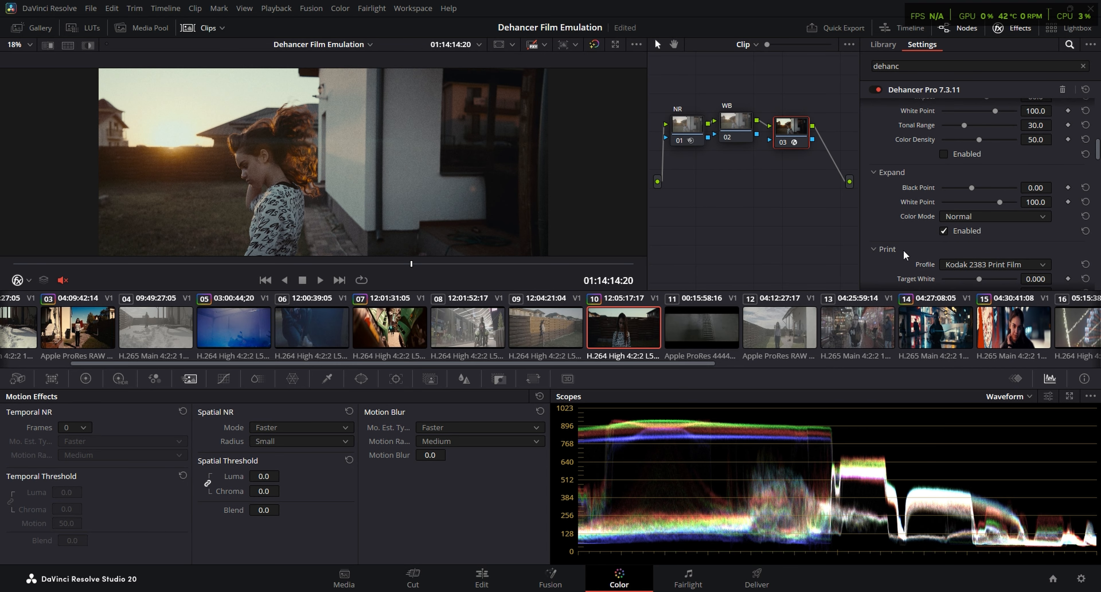
drag(971, 187, 995, 206)
drag(1098, 152, 1099, 112)
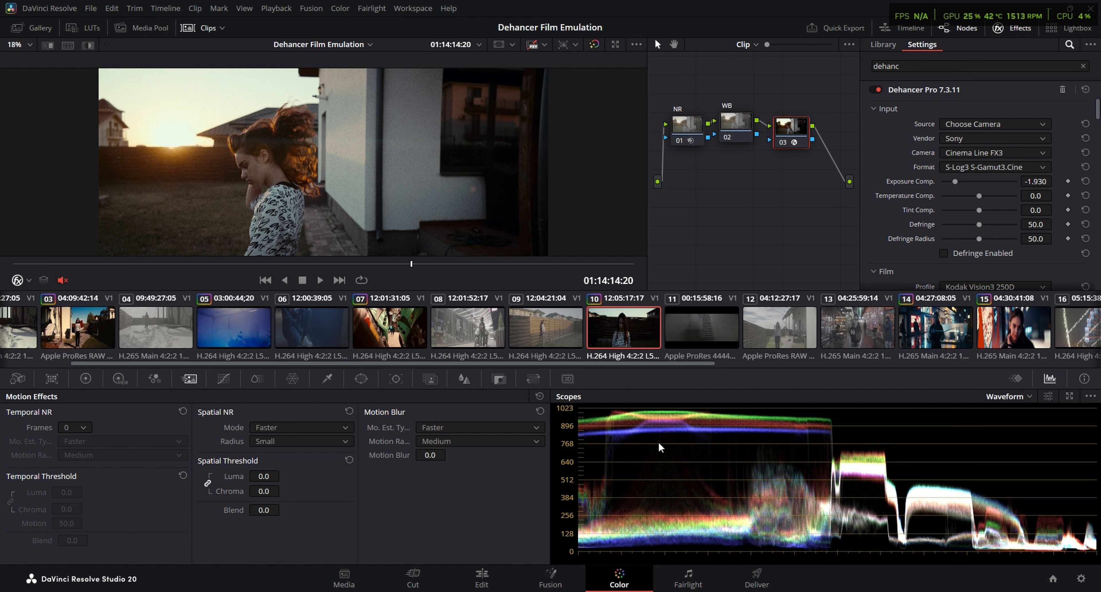
Switch the scopes to Vectorscope and set Tint to 2.50 on clip 10's WB node
click(993, 396)
click(1041, 430)
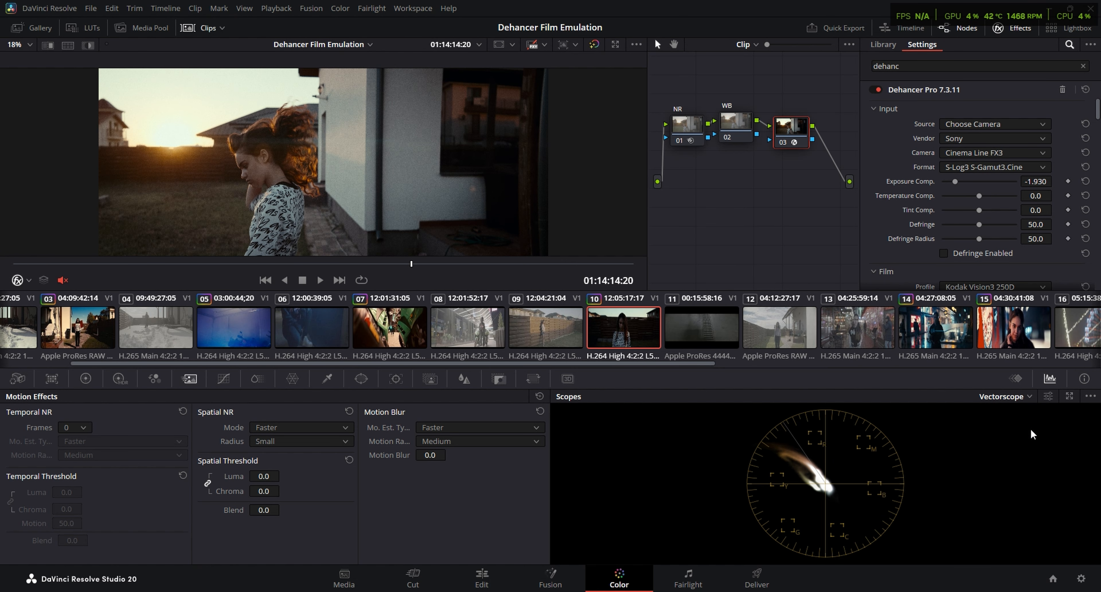
click(743, 122)
click(85, 378)
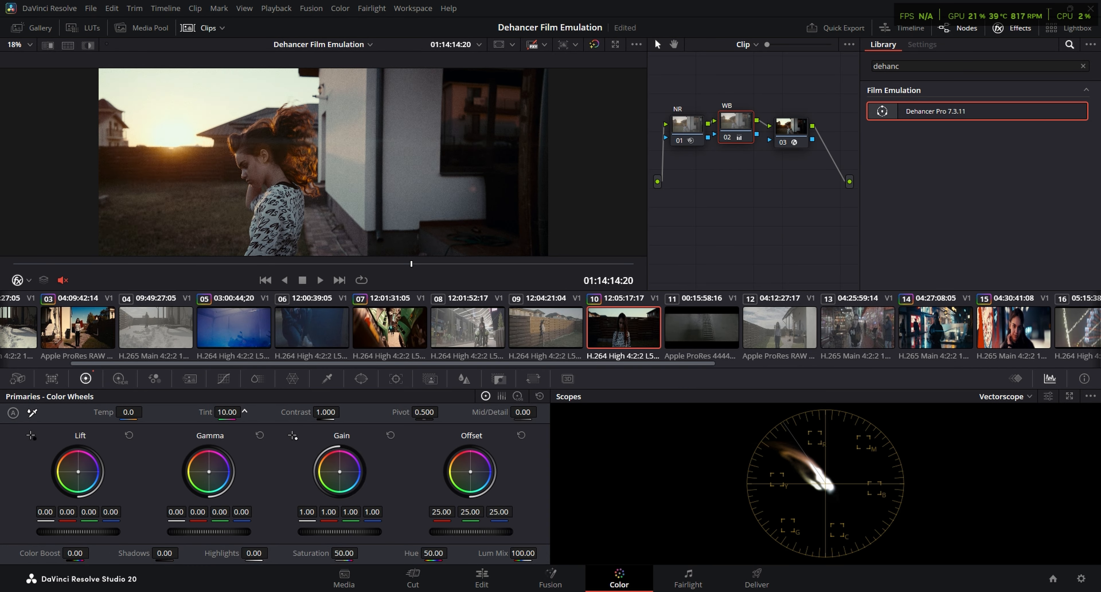
drag(227, 412, 245, 412)
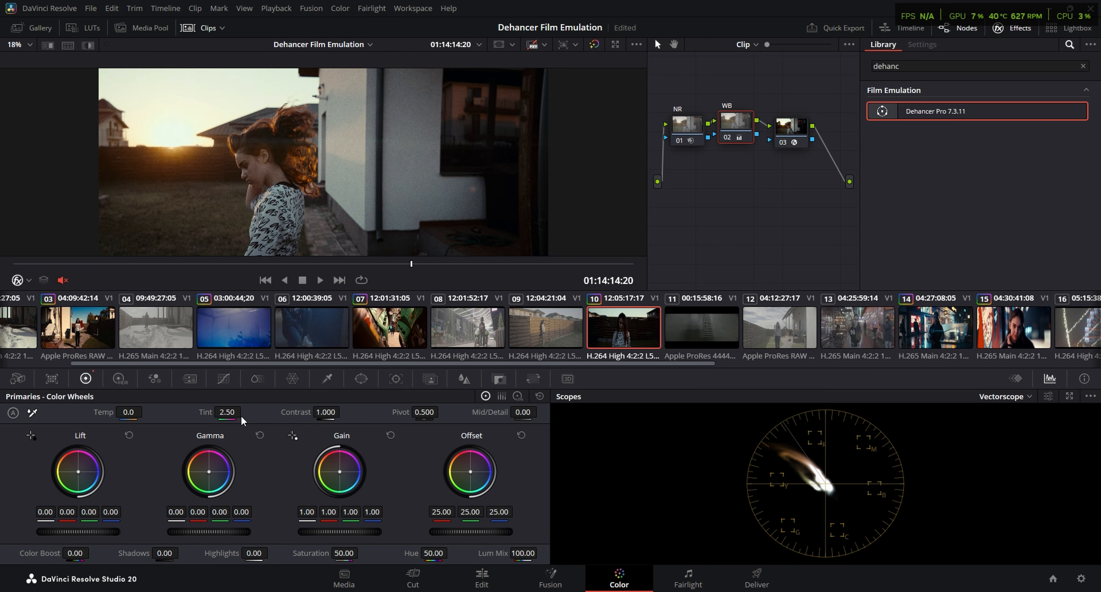
Set Temperature Comp. to 17.8 and Tint Comp. to 7.0 in clip 10's Dehancer input settings
click(791, 128)
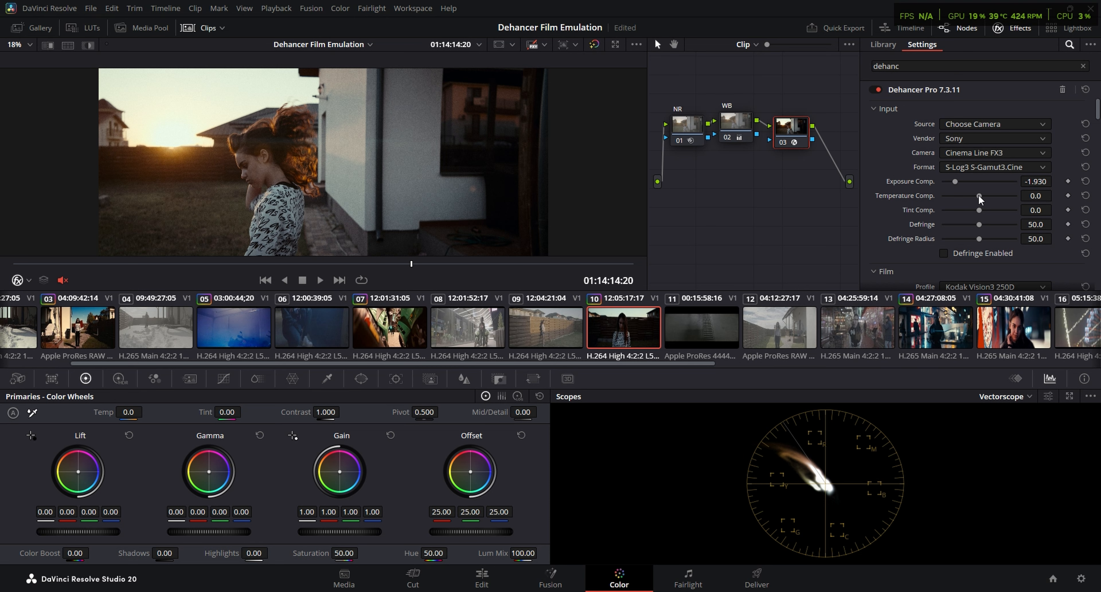
mouse_move(979, 195)
mouse_down()
mouse_move(989, 196)
mouse_move(984, 209)
mouse_up()
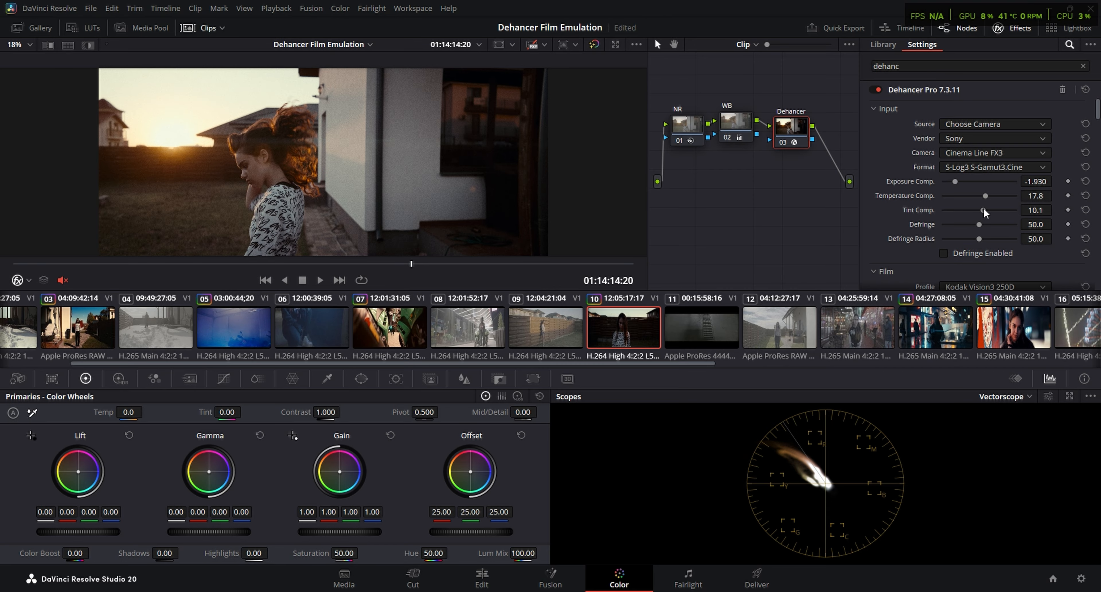
drag(983, 208, 982, 209)
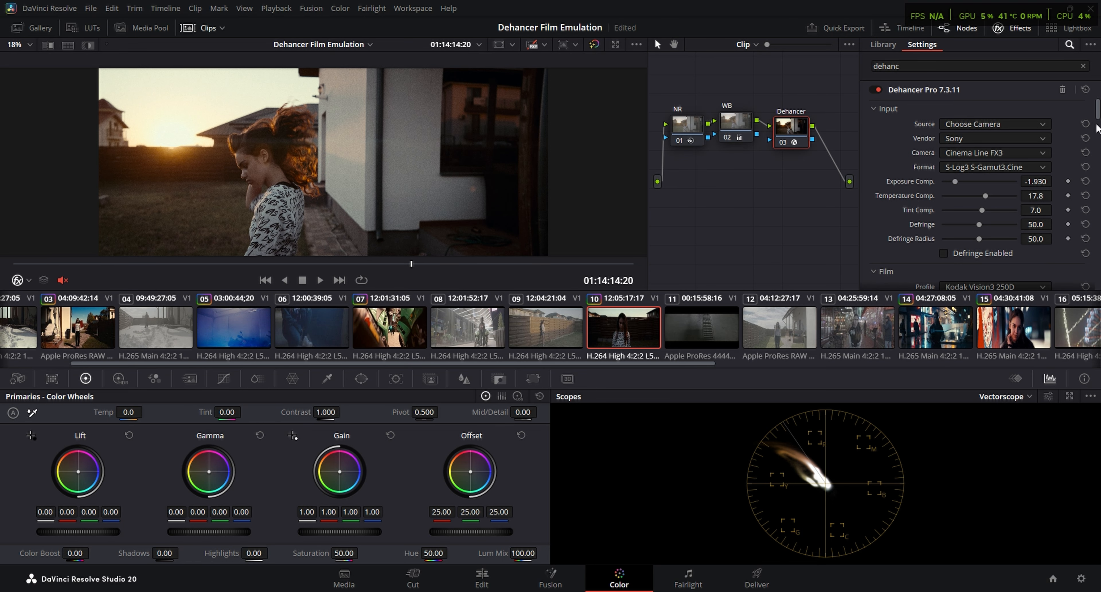
Set Dehancer's Film Developer Color Boost to 41.1 and the Print Color Density to 39.5
drag(983, 199, 994, 199)
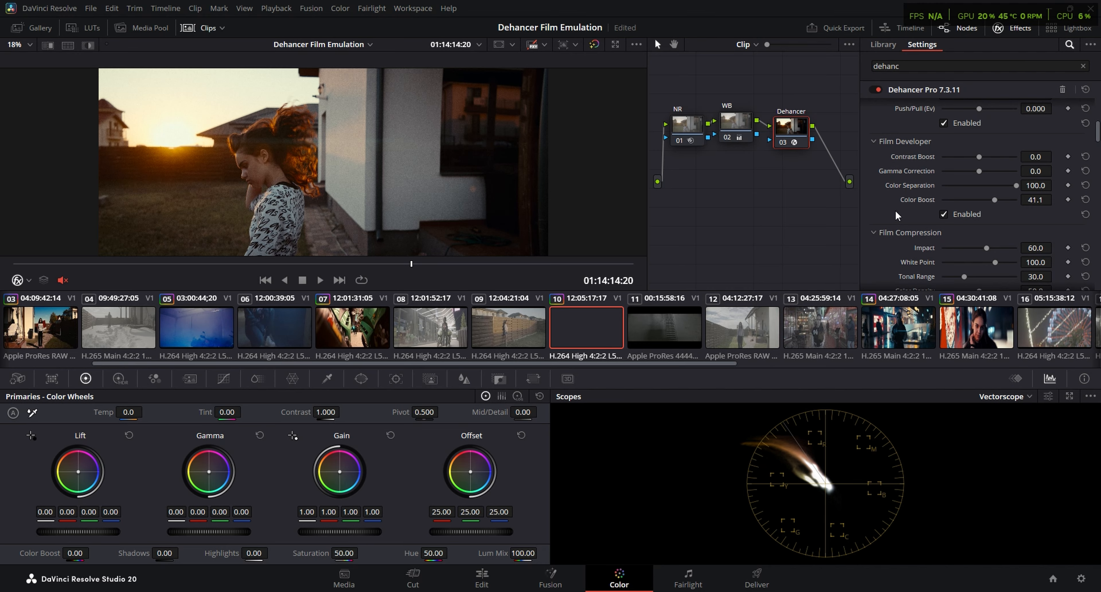
scroll(895, 210, down, 3)
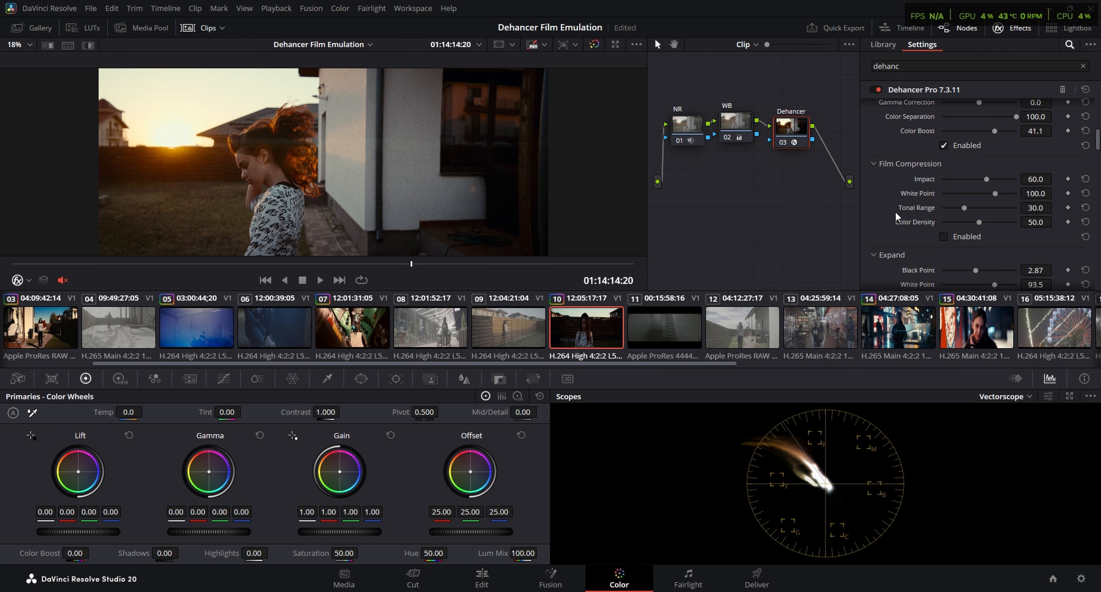
scroll(896, 226, down, 4)
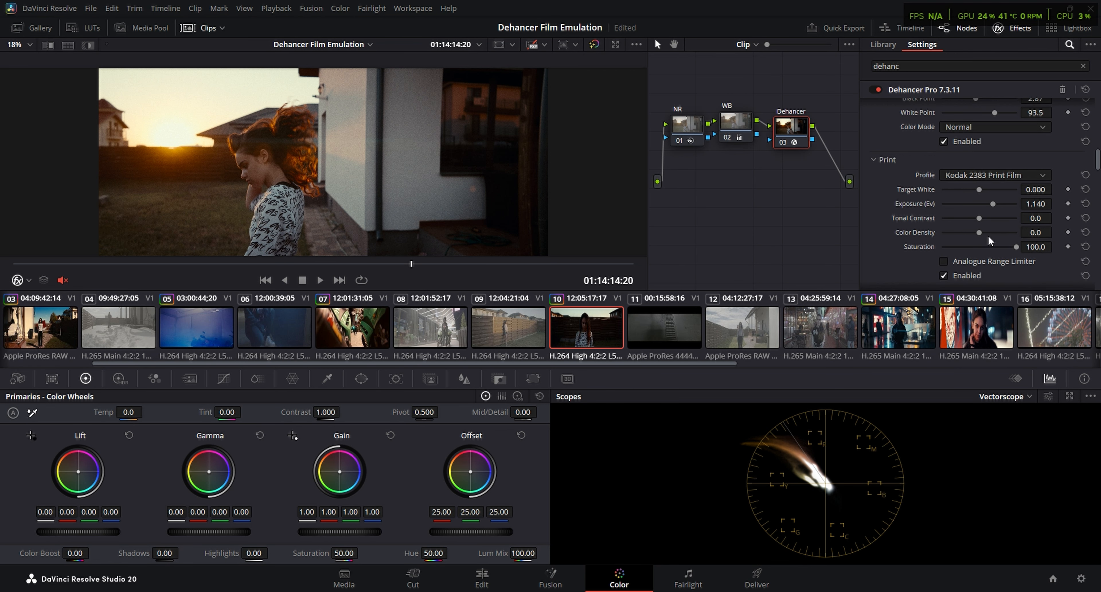
drag(979, 231, 1000, 231)
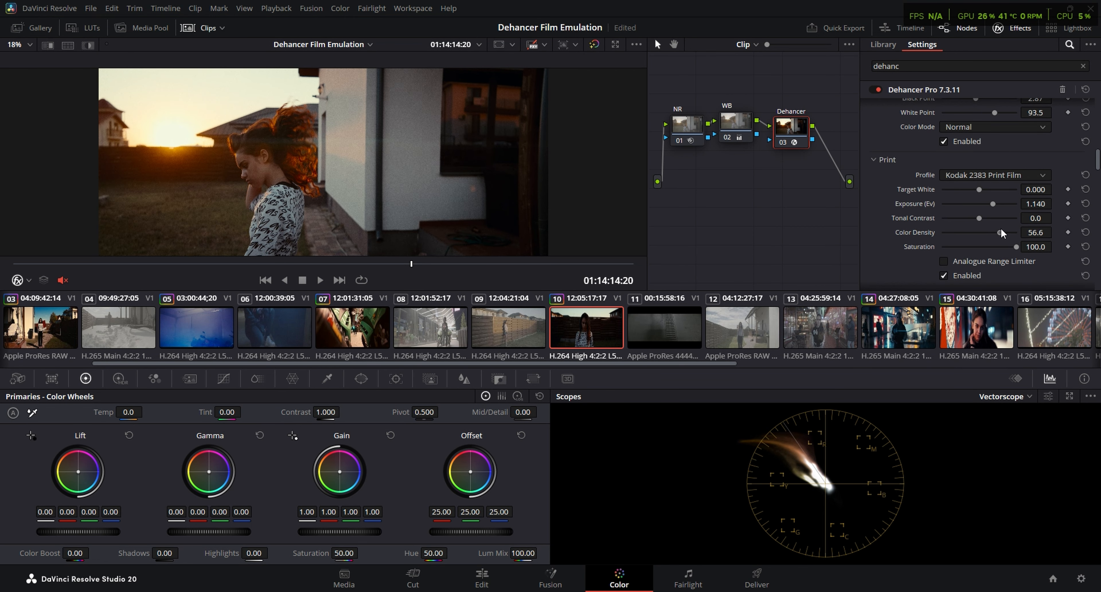
Set Dehancer's Color Head to -1.9 for Yellow - Blue and 2.7 for Cyan - Red
scroll(986, 149, down, 3)
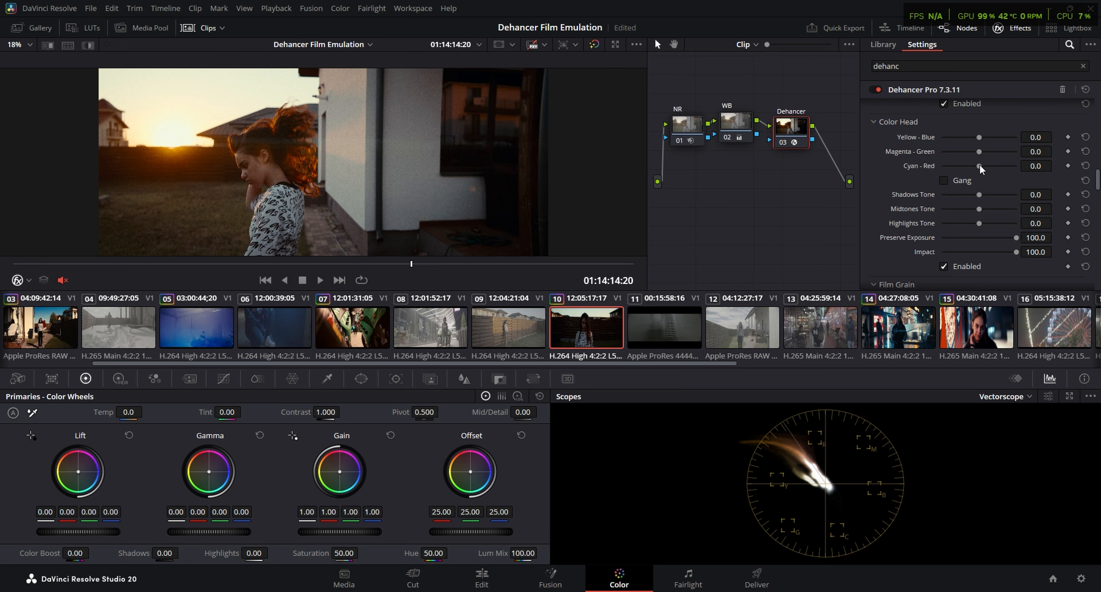
drag(980, 165, 978, 136)
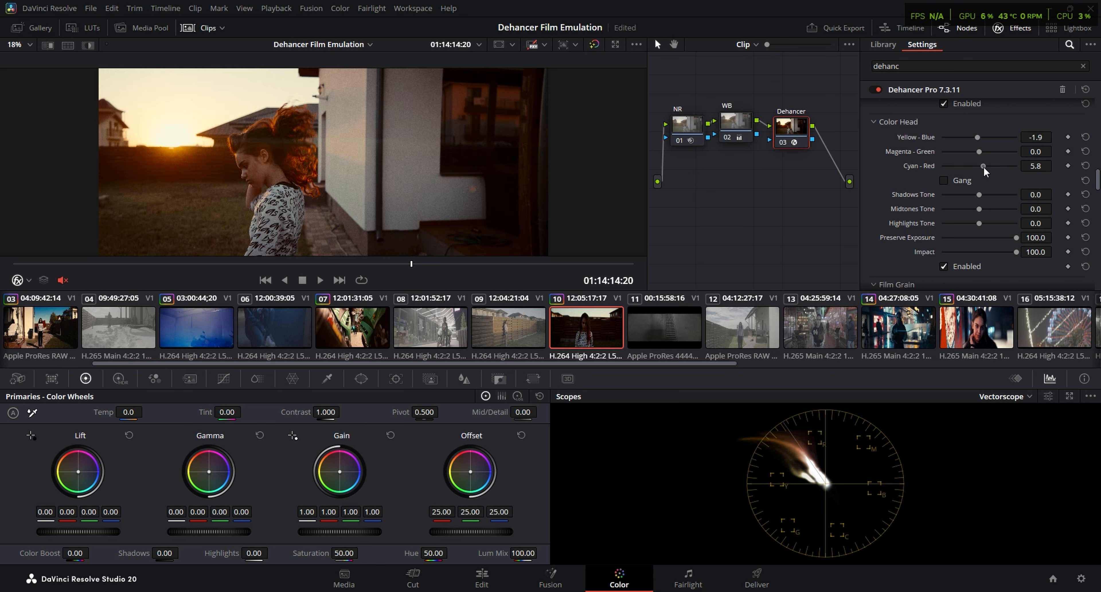
drag(982, 167, 981, 168)
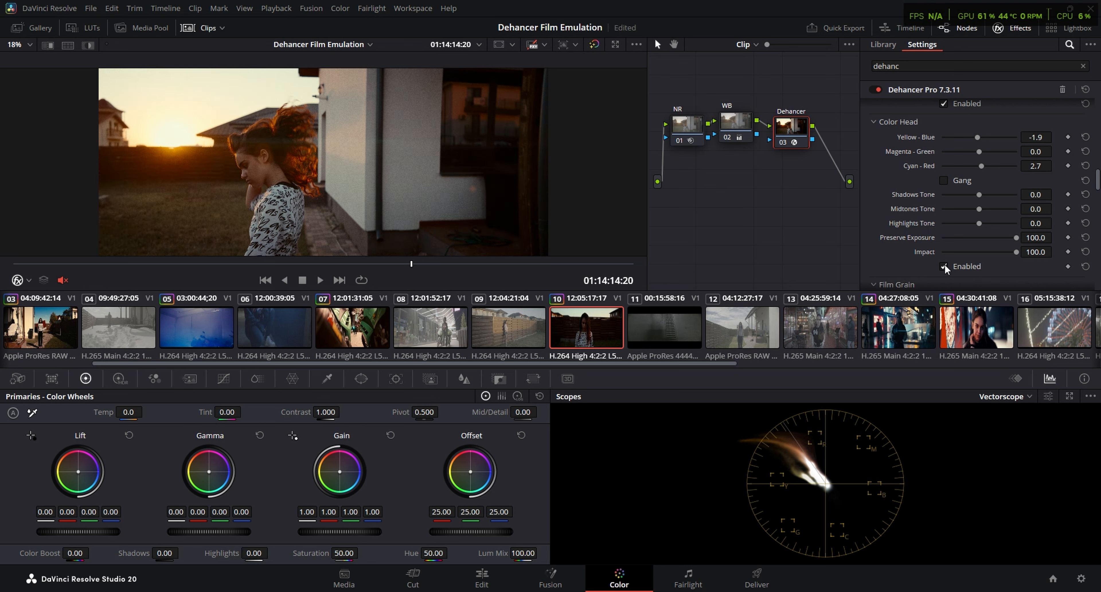
Set the Dehancer input Tint Comp. to 11.6 and Exposure Comp. to -2.070, and check clip 10 full screen
drag(1098, 182, 1099, 107)
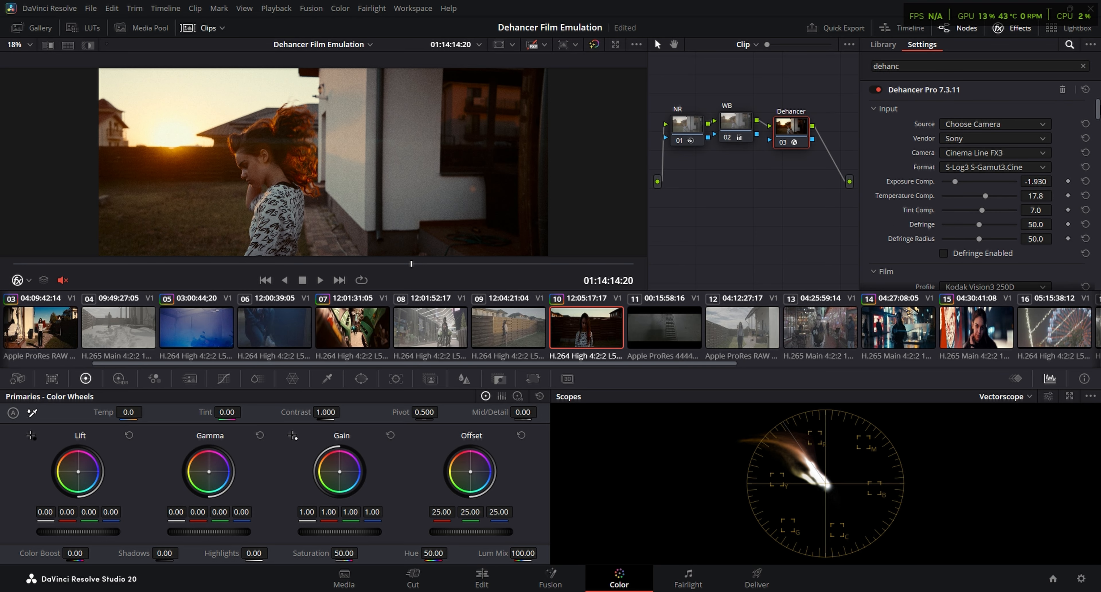
drag(984, 206, 986, 209)
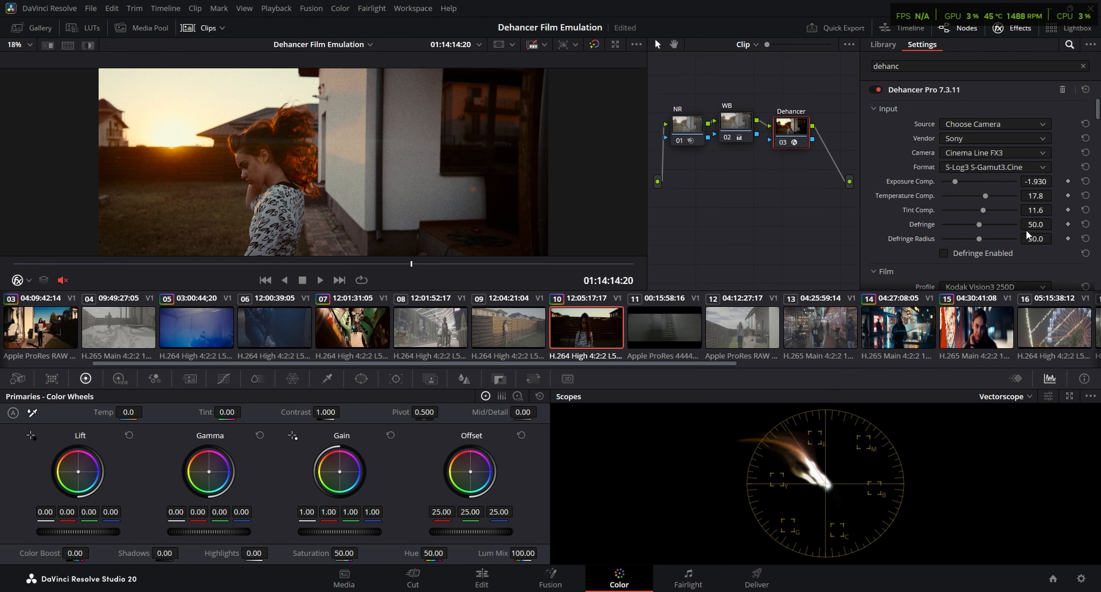
scroll(954, 144, down, 1)
drag(953, 145, 951, 144)
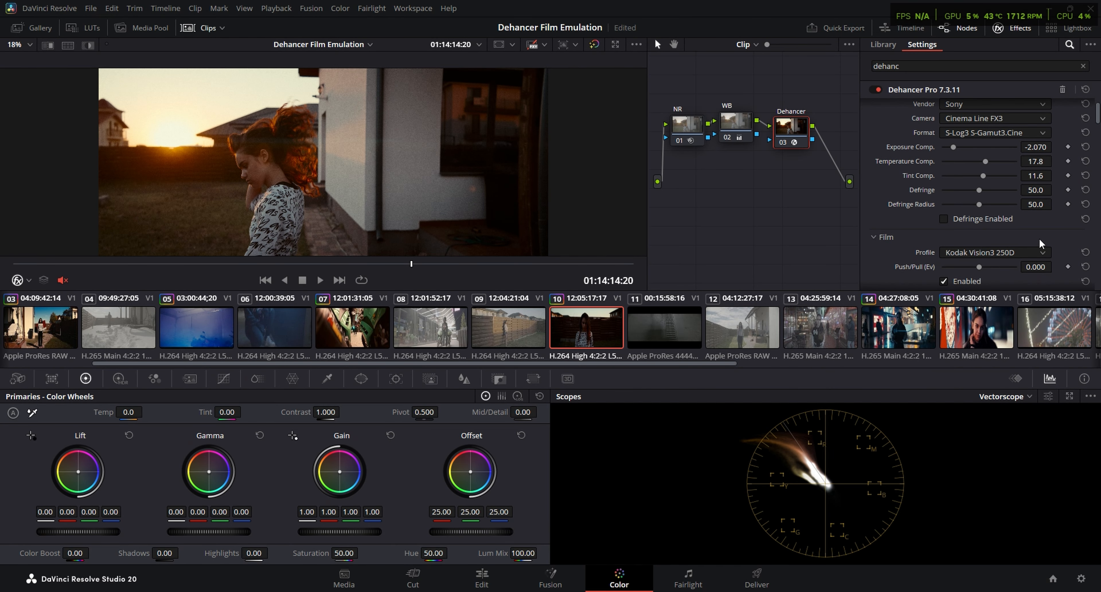
key(ctrl+f)
key(Escape)
Enable Dehancer's Halation and Bloom effects on clip 10 and view the image full screen
scroll(885, 191, down, 10)
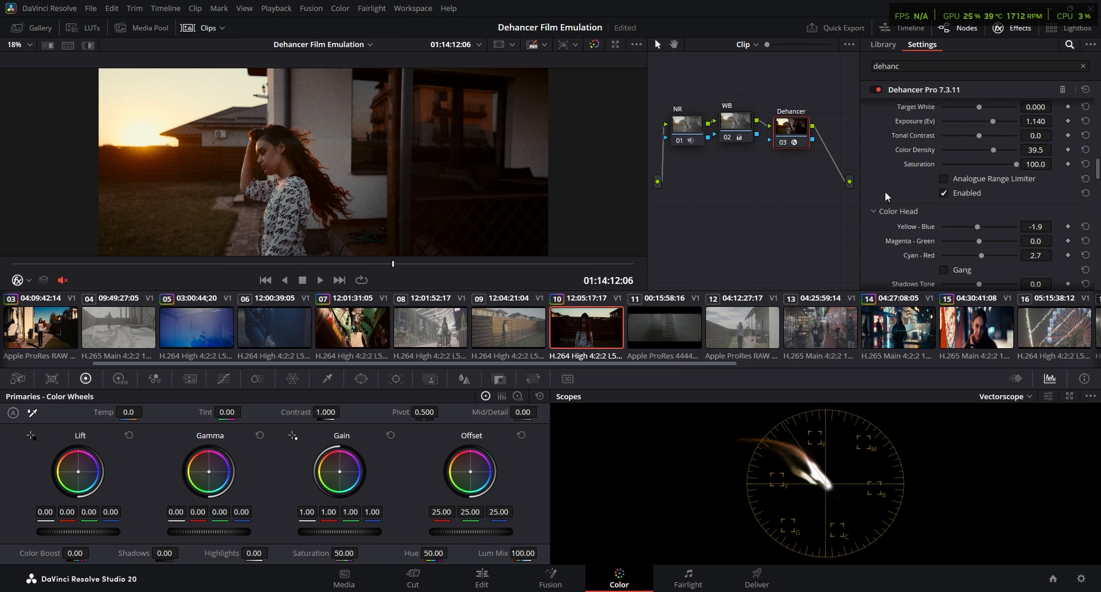
click(943, 220)
scroll(894, 248, down, 2)
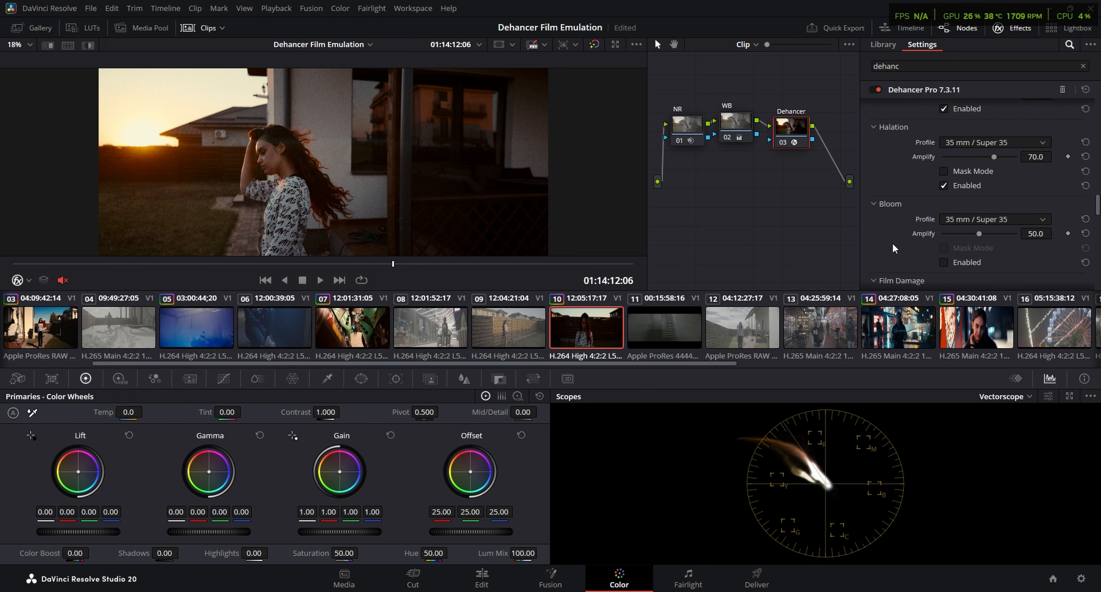
click(943, 262)
key(ctrl+f)
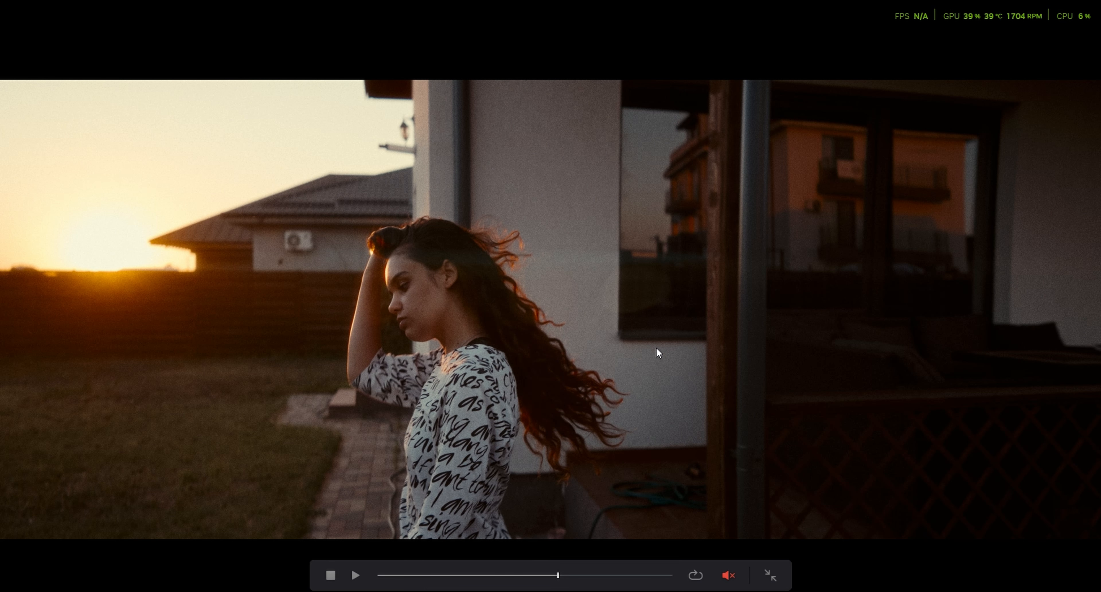
key(Escape)
Enable Film Compression in clip 10's Dehancer settings
scroll(887, 215, up, 2)
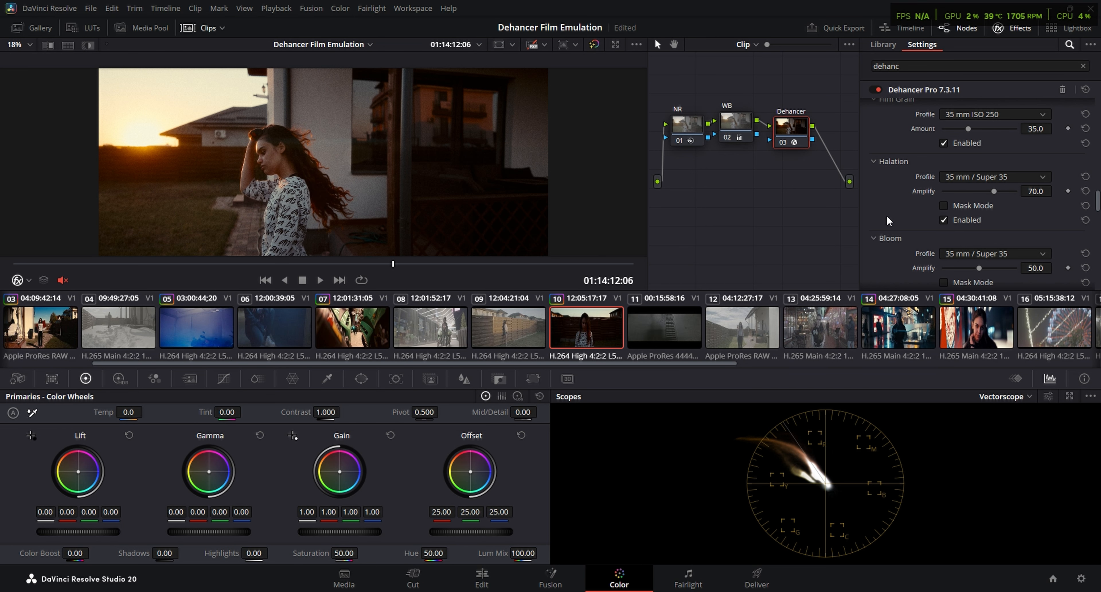
scroll(885, 215, up, 6)
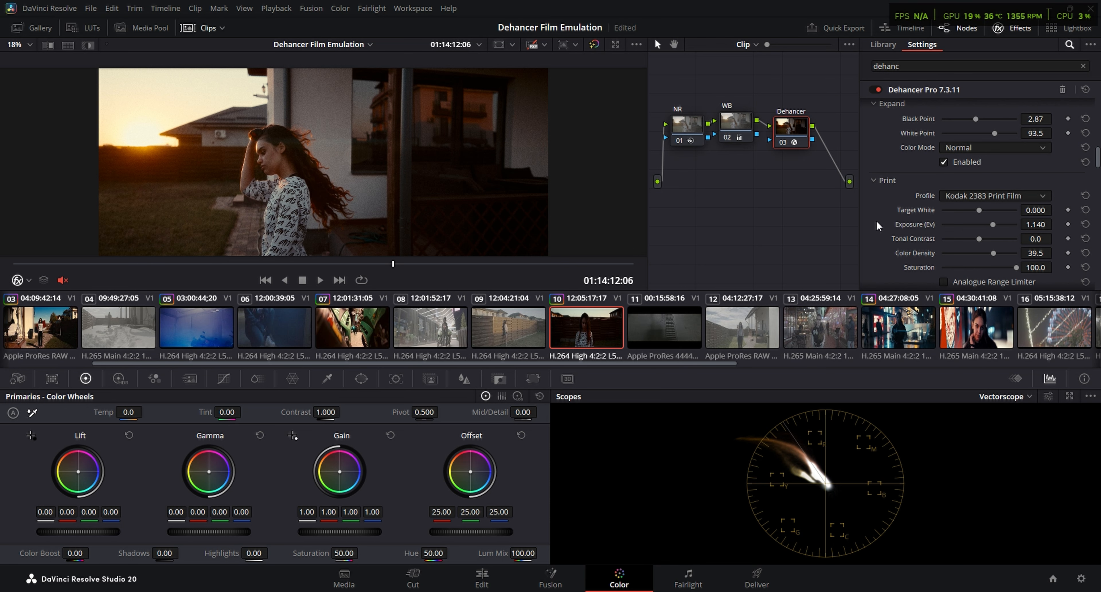
scroll(876, 220, down, 2)
scroll(919, 223, up, 9)
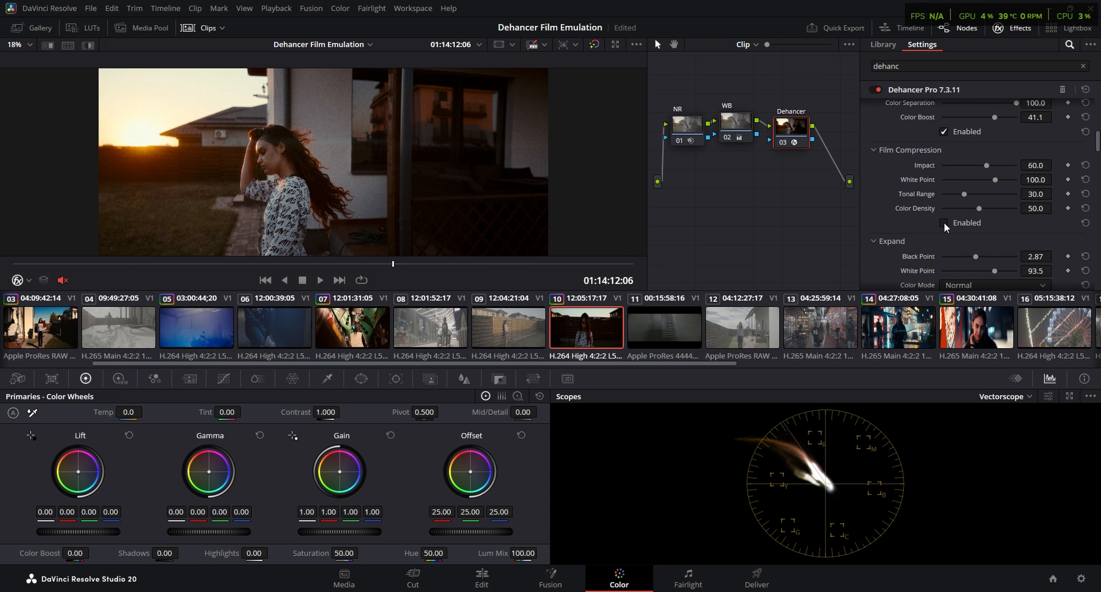
click(943, 223)
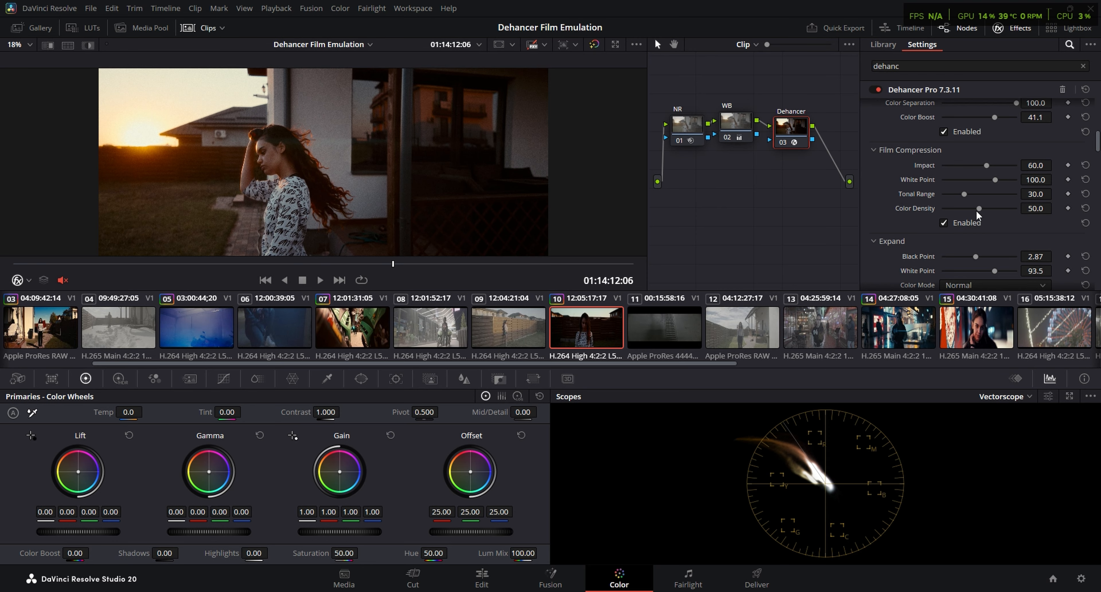
Play clip 10 full screen and scrub through it to review the finished grade
scroll(894, 199, up, 10)
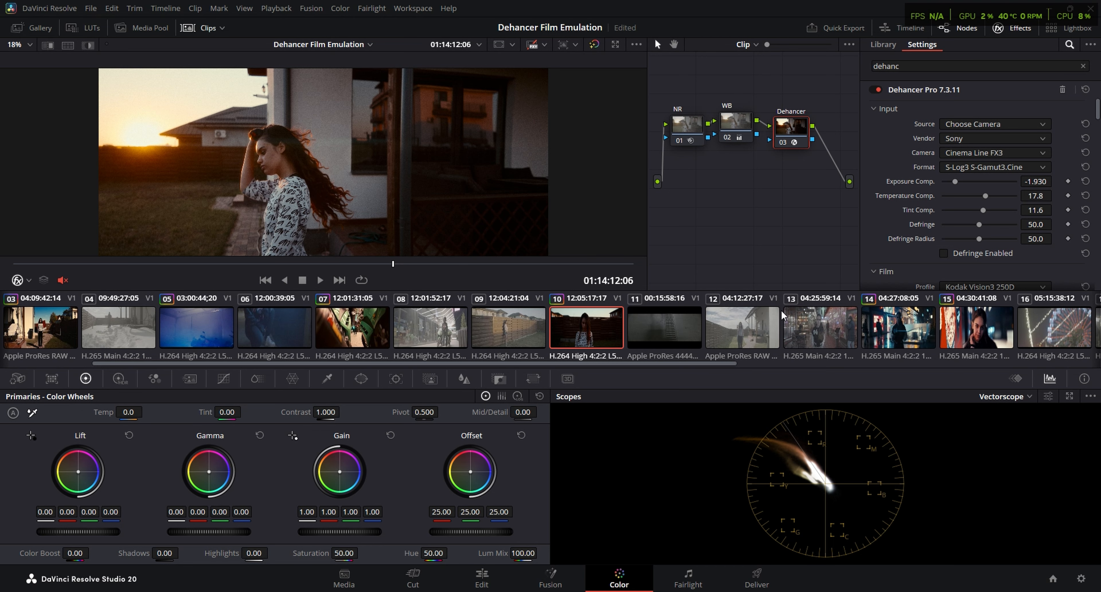
key(ctrl+f)
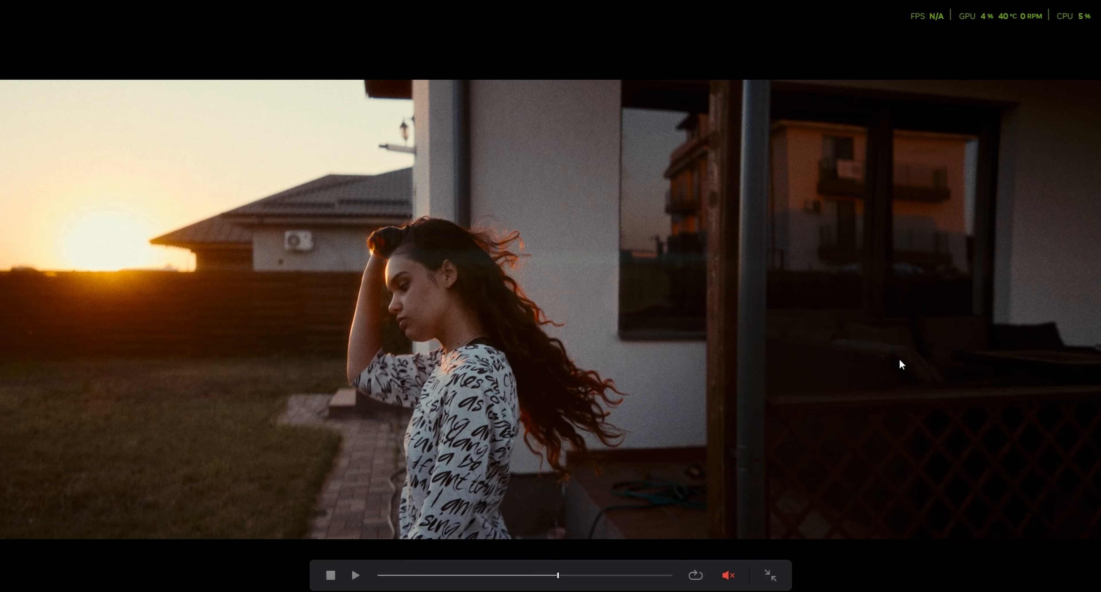
key(space)
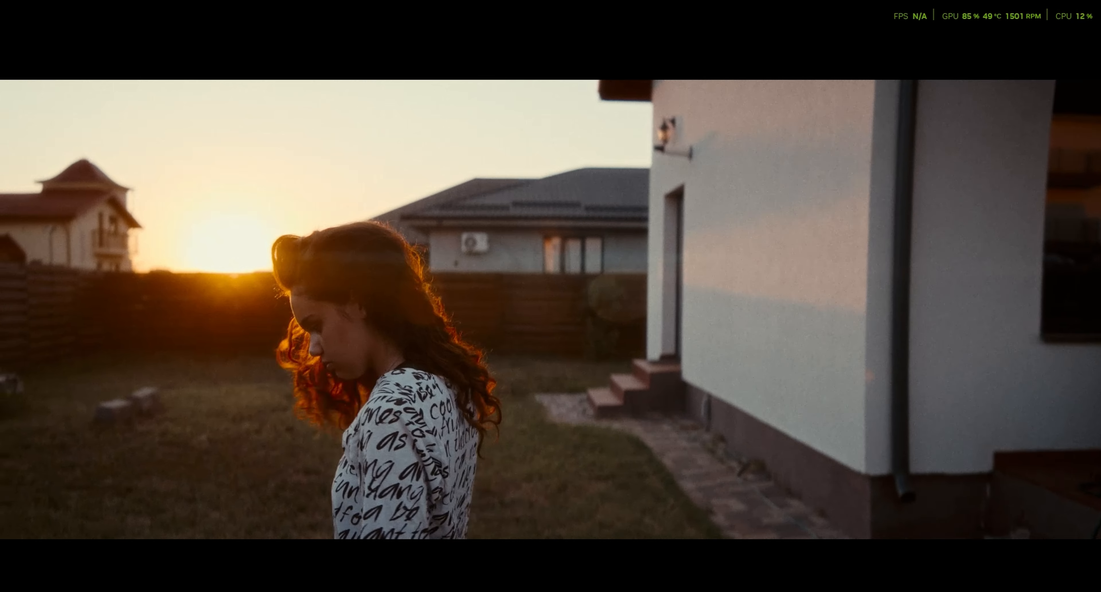
key(Escape)
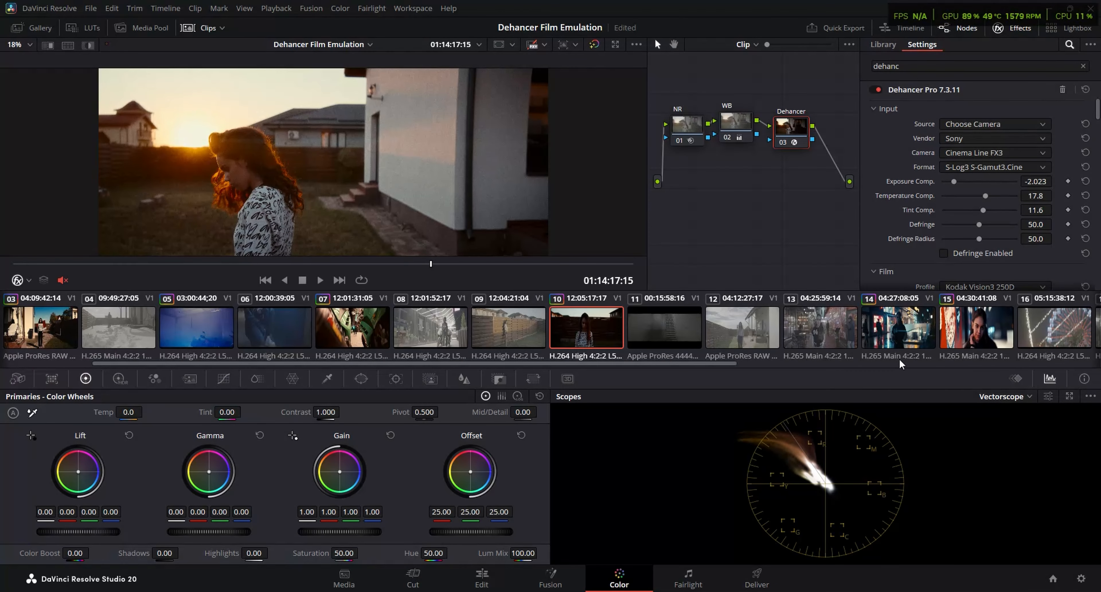
mouse_move(400, 265)
mouse_down()
mouse_move(316, 262)
mouse_move(412, 267)
mouse_up()
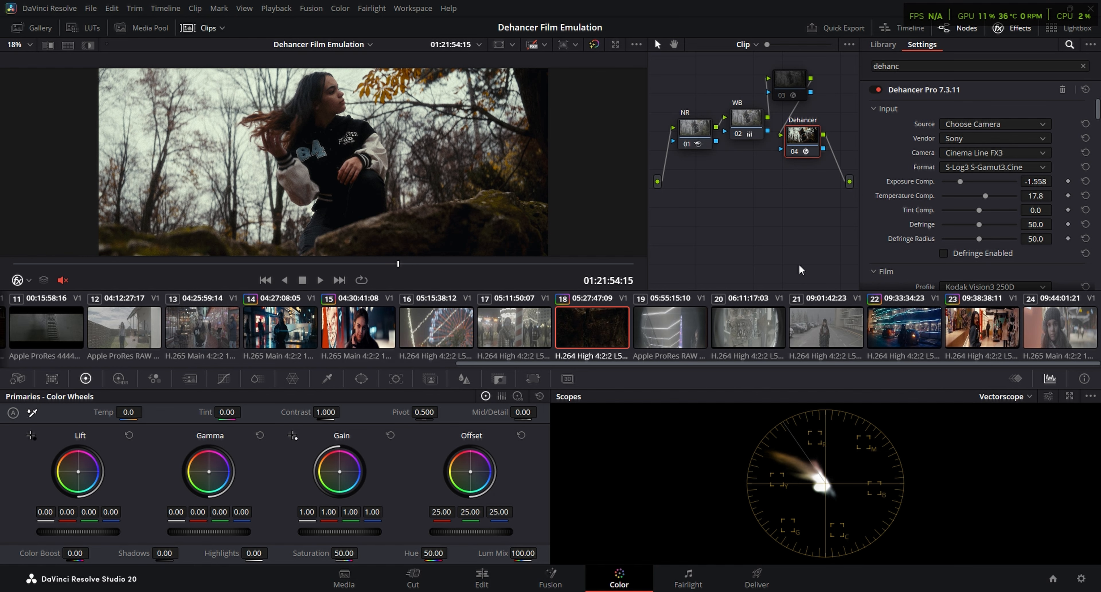
Browse the available film stocks for the Film profile in clip 18's Dehancer settings
scroll(830, 224, up, 2)
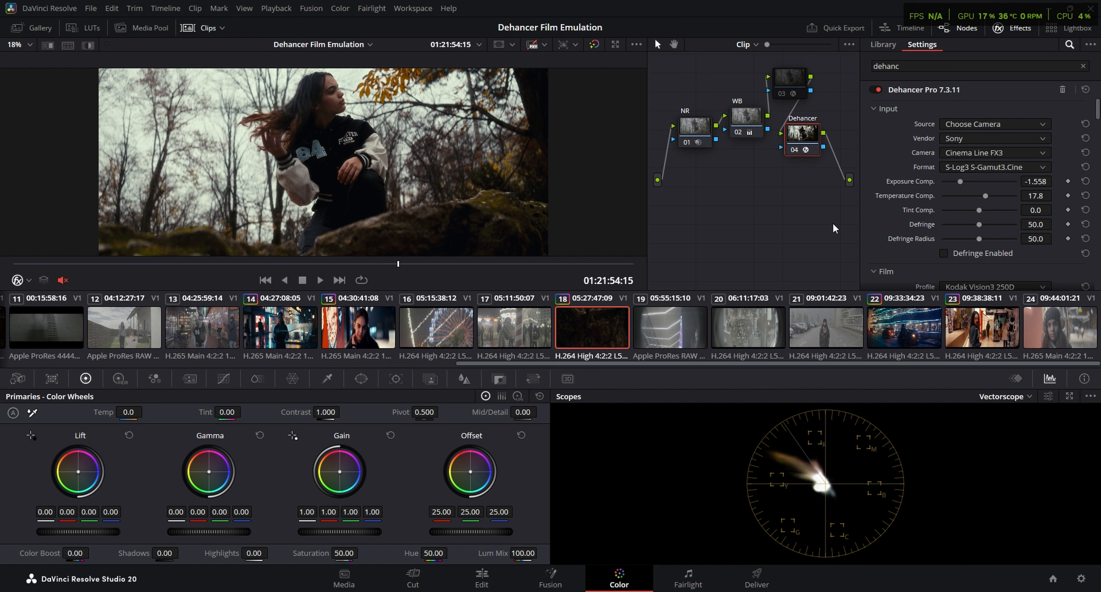
scroll(882, 223, down, 3)
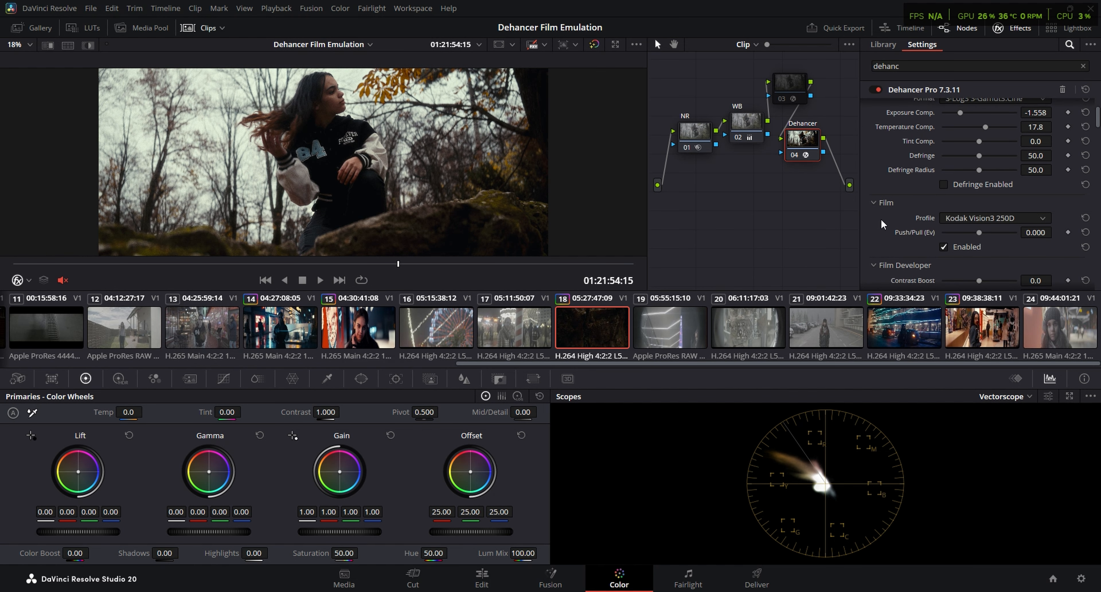
click(982, 220)
scroll(1011, 300, down, 5)
scroll(1005, 328, up, 10)
scroll(991, 295, down, 6)
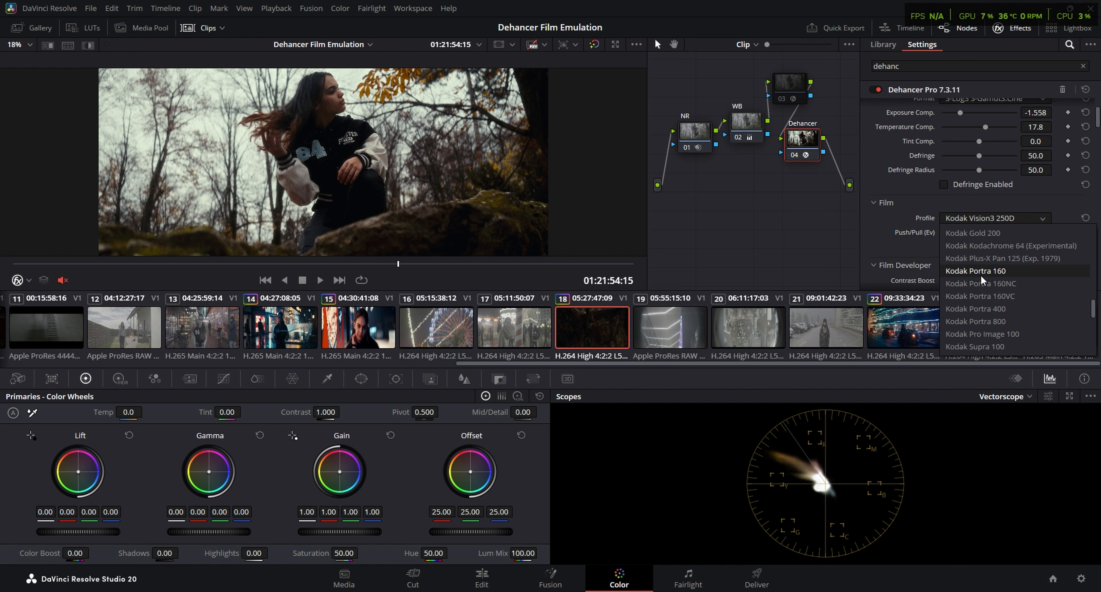
scroll(981, 281, down, 4)
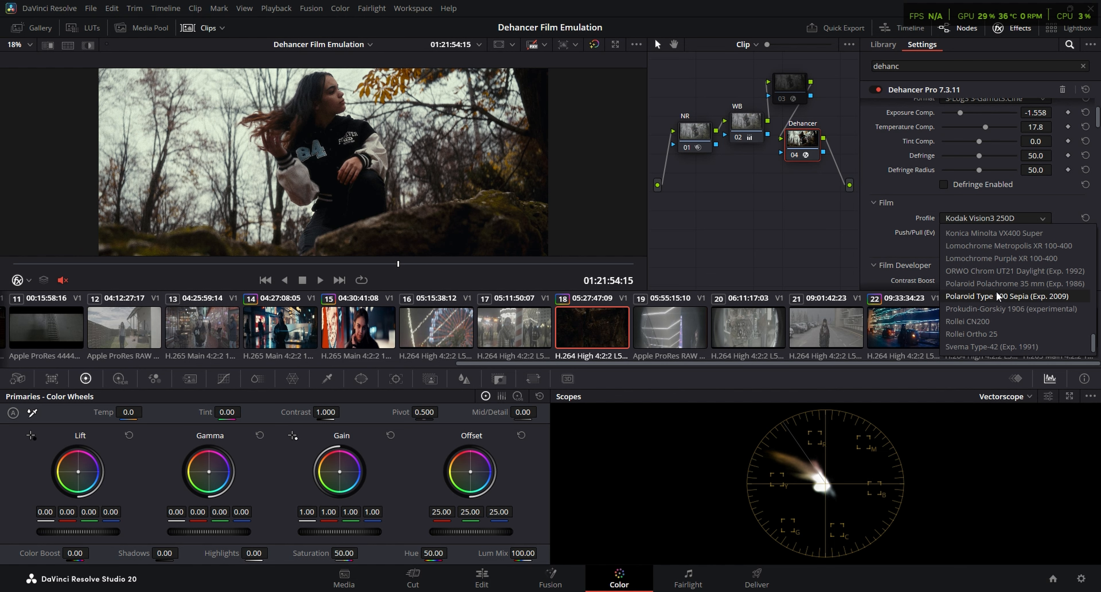
scroll(991, 265, up, 4)
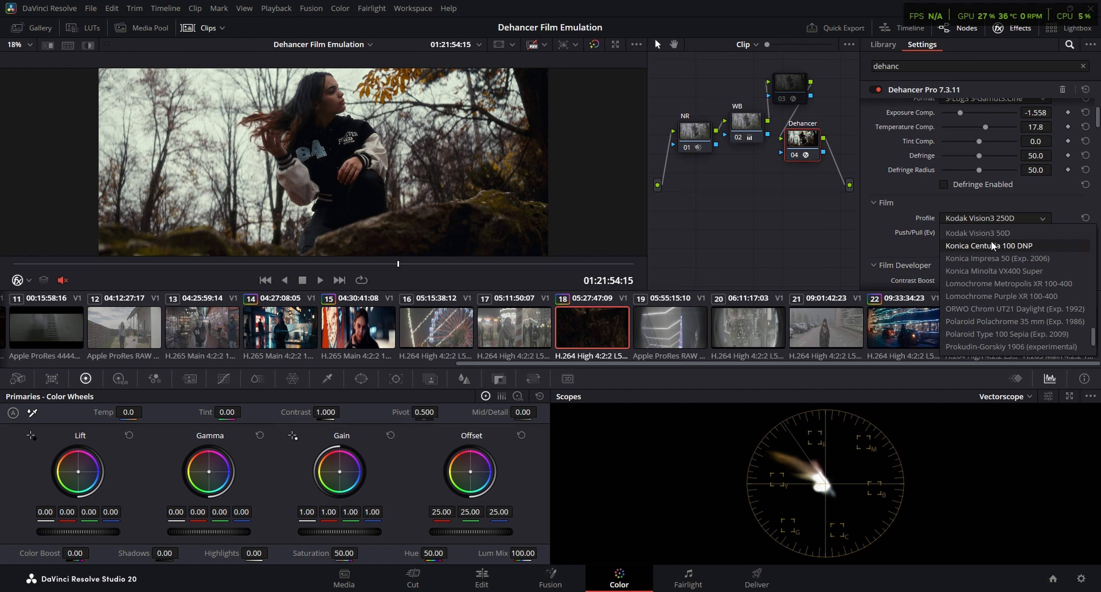
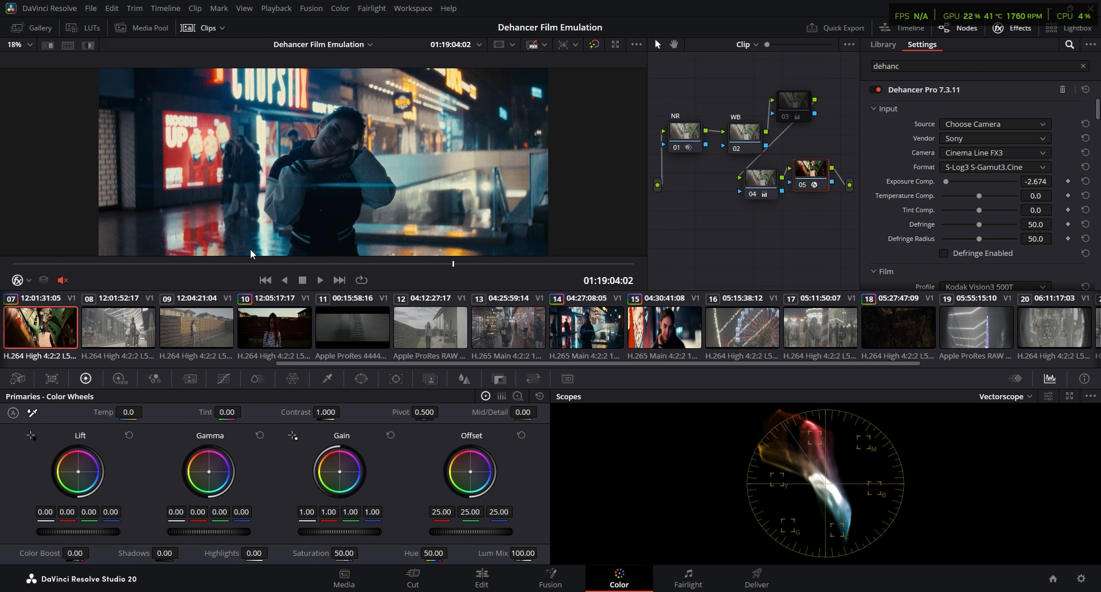
Scrub through clip 14 and play clip 15, reviewing its Dehancer film look full screen
drag(283, 263, 527, 254)
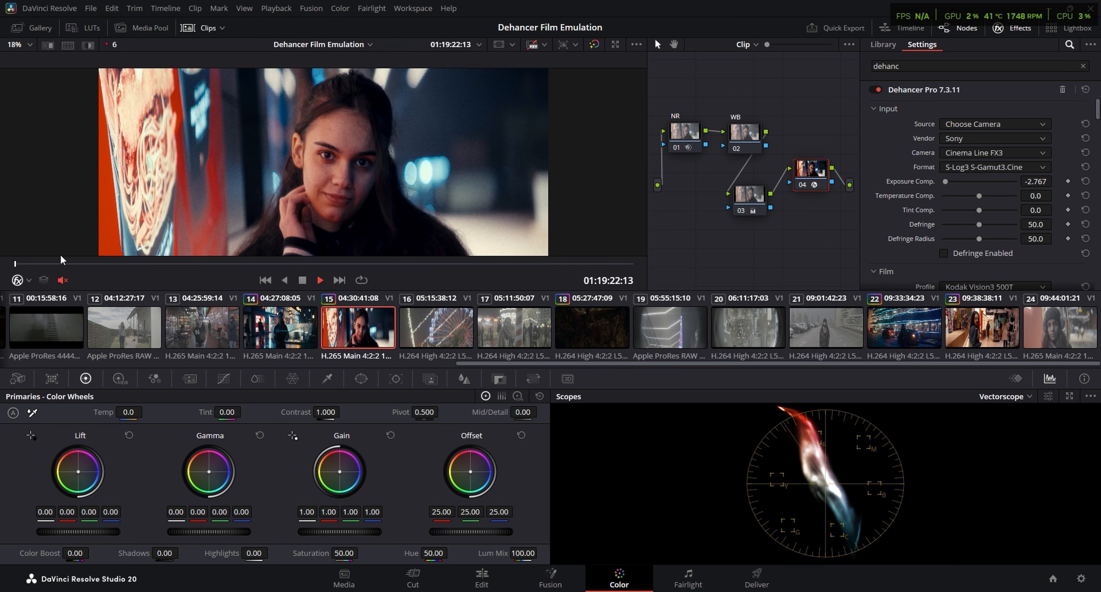
key(space)
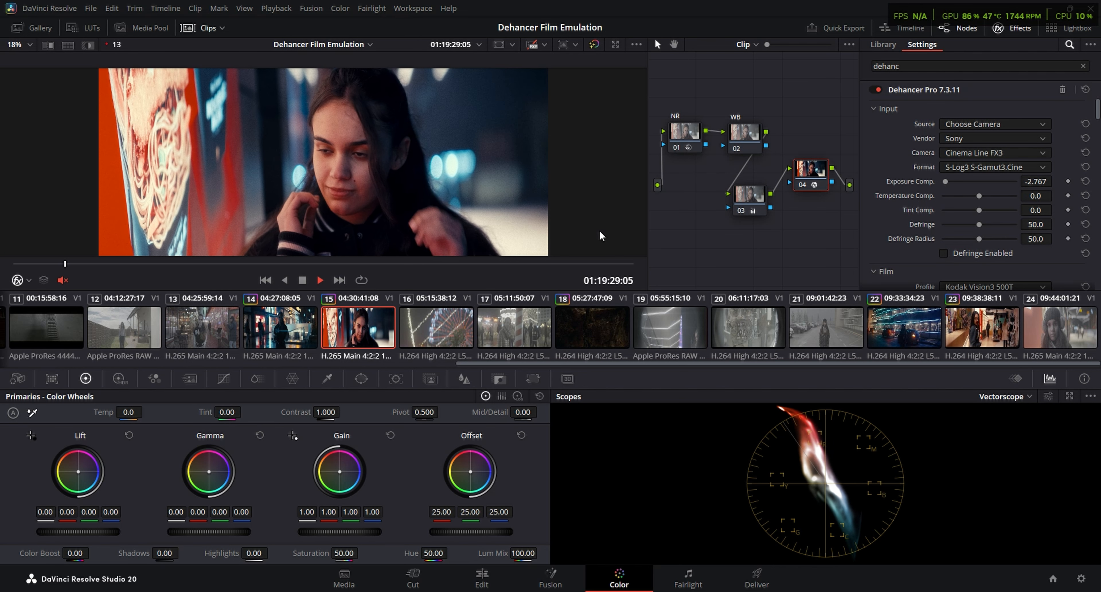
mouse_move(121, 263)
mouse_down()
mouse_move(140, 260)
mouse_move(122, 260)
mouse_move(128, 251)
mouse_up()
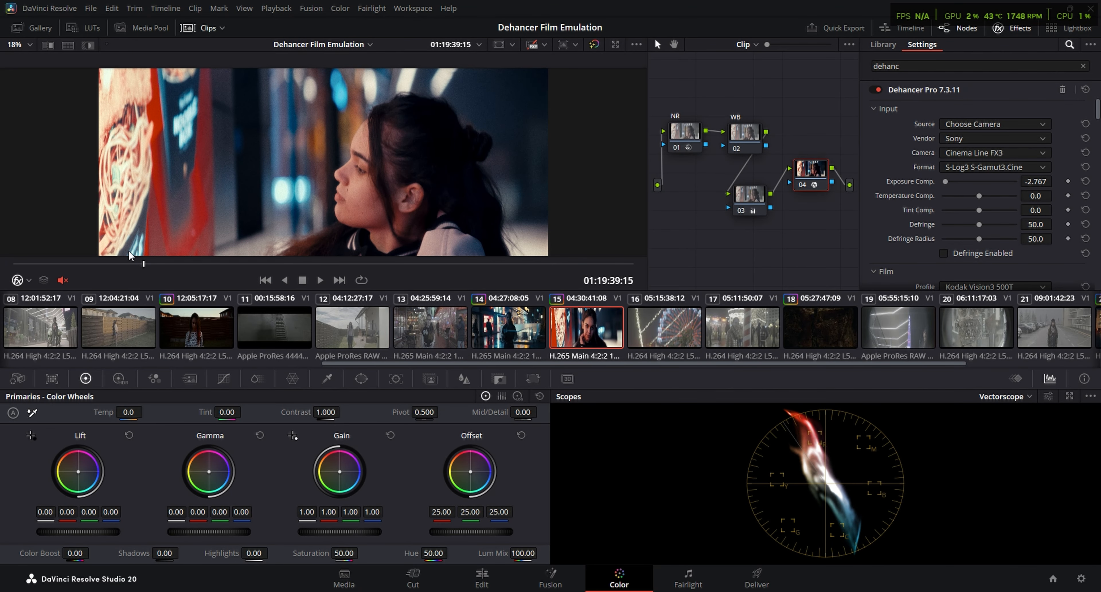
key(space)
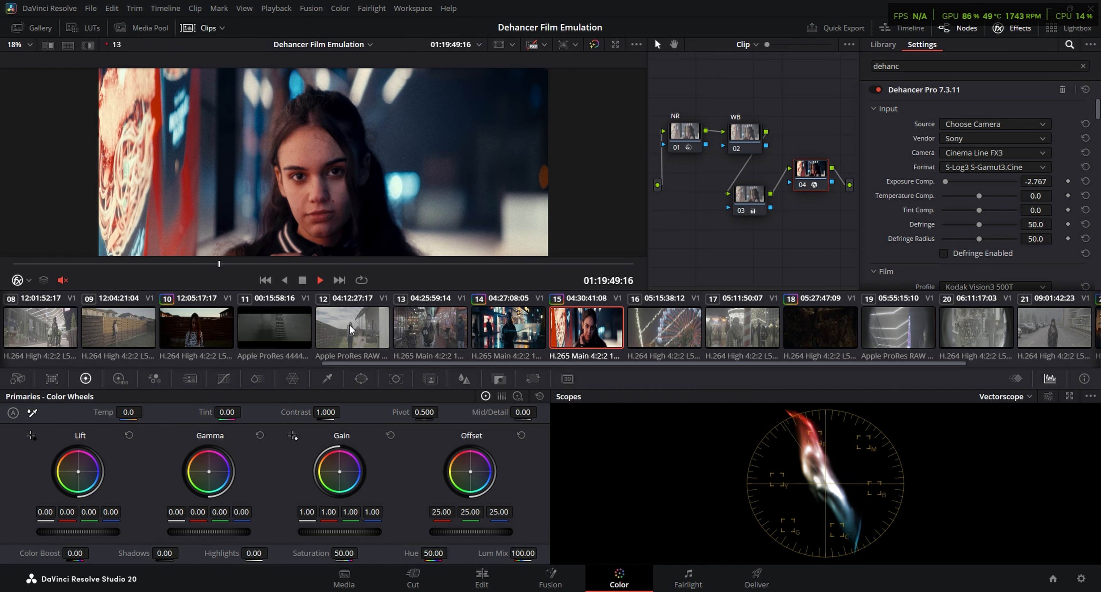
Scrub through clip 14 and inspect its night-street grade full screen
click(528, 320)
drag(268, 264, 461, 262)
key(ctrl+f)
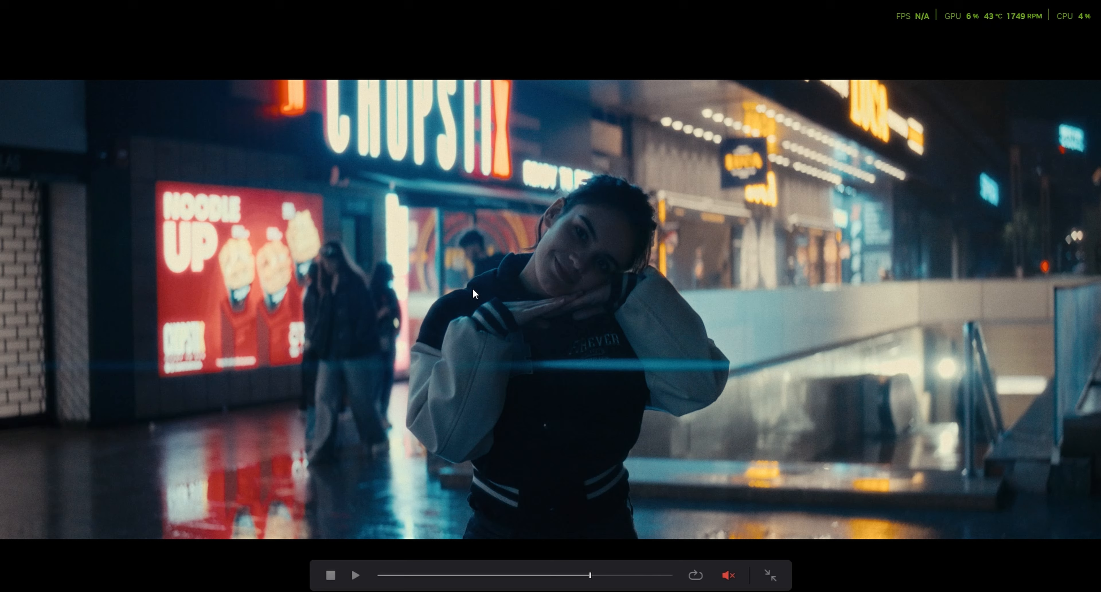
key(ctrl+f)
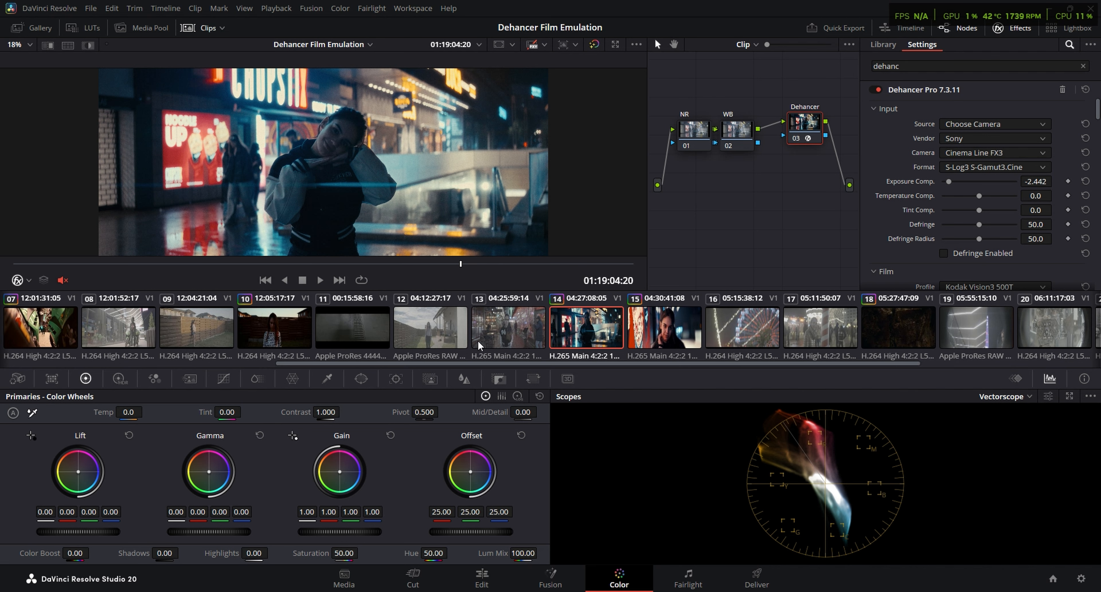
Scrub through clip 02 and play its snow scene full screen to review the grade
scroll(191, 330, left, 10)
drag(185, 263, 452, 263)
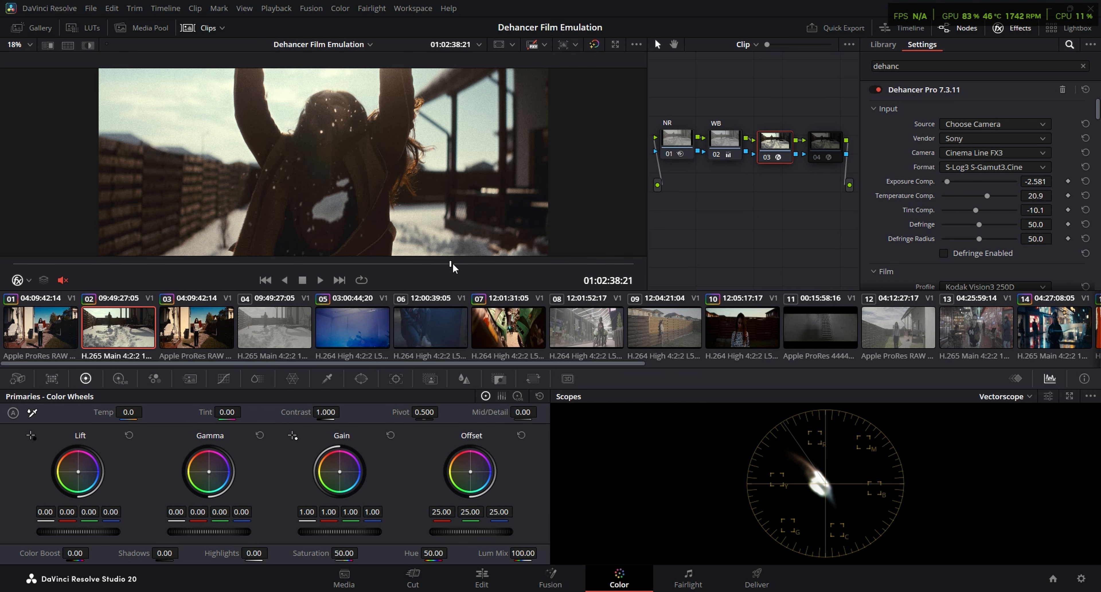
key(ctrl+f)
key(space)
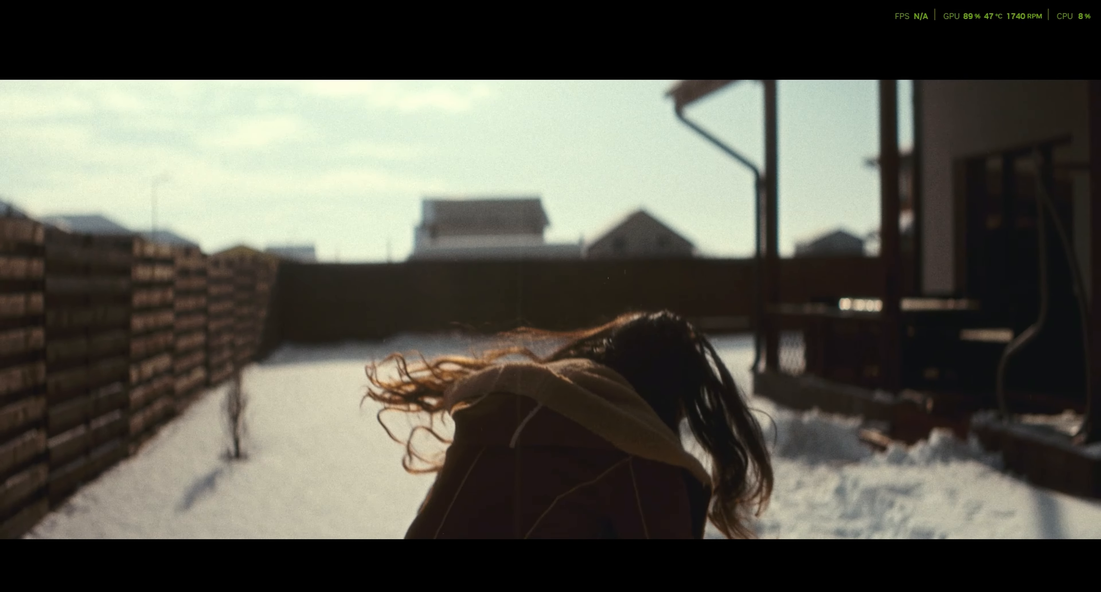
key(Escape)
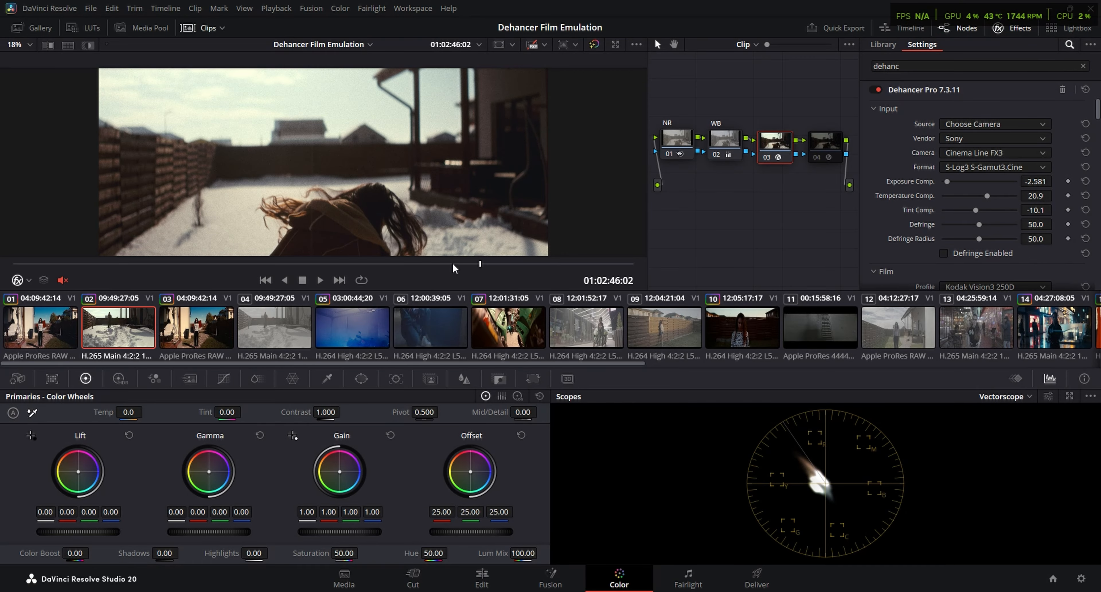
Step through clips 14, 15, 23 and 22 to compare their finished film looks
click(1044, 325)
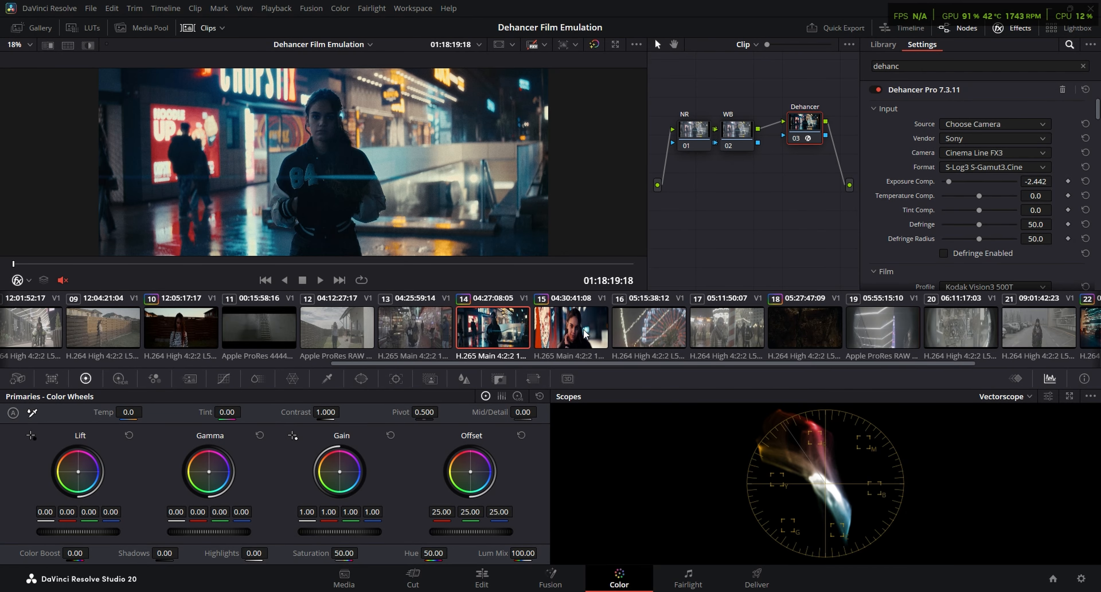
click(570, 332)
scroll(307, 334, right, 3)
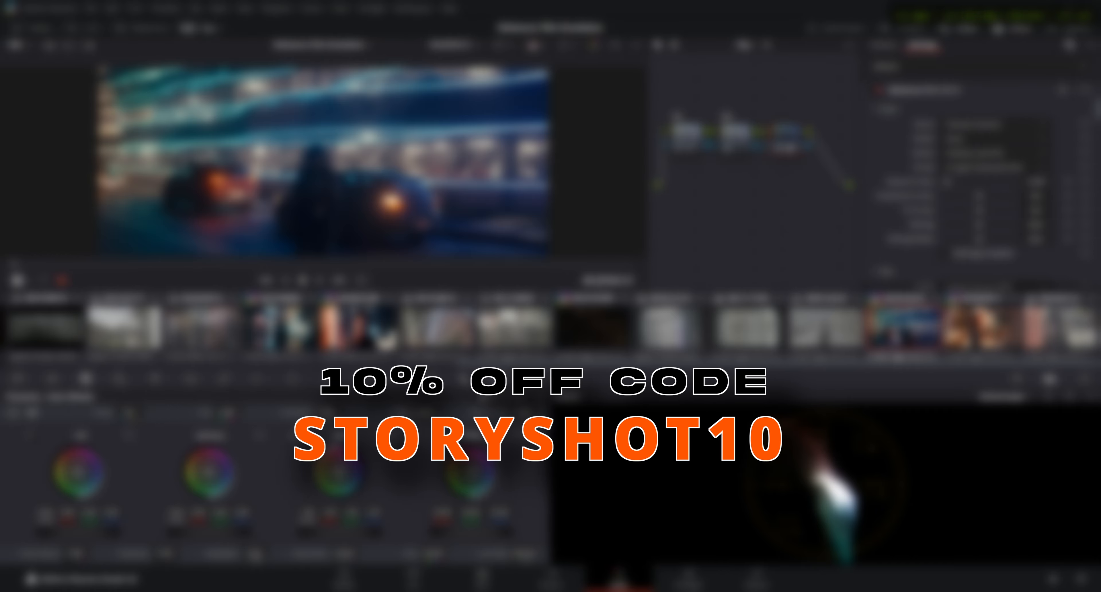
click(983, 329)
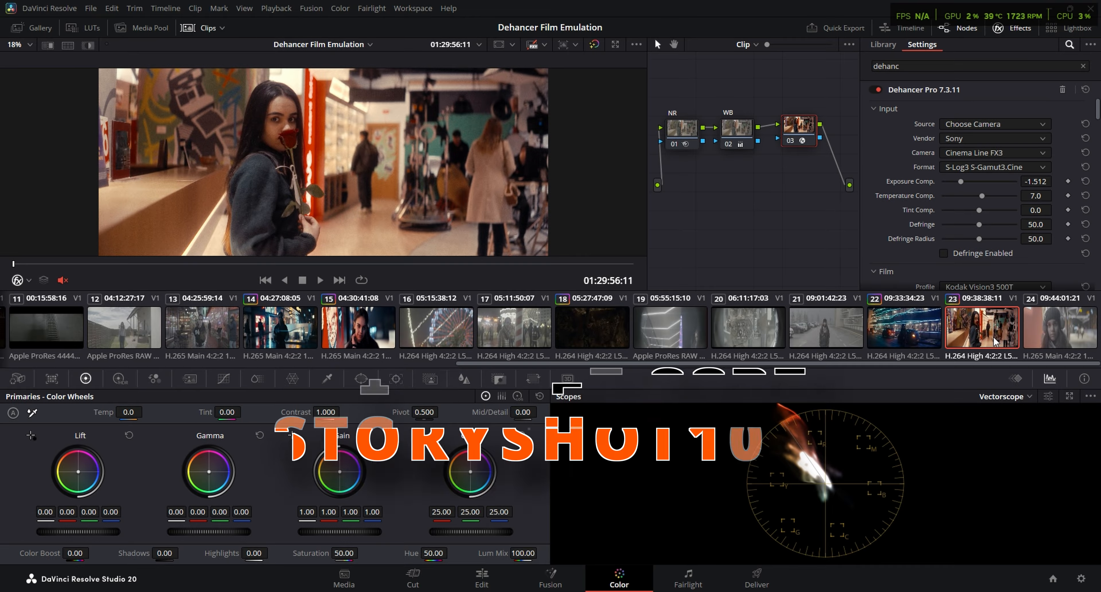
click(910, 327)
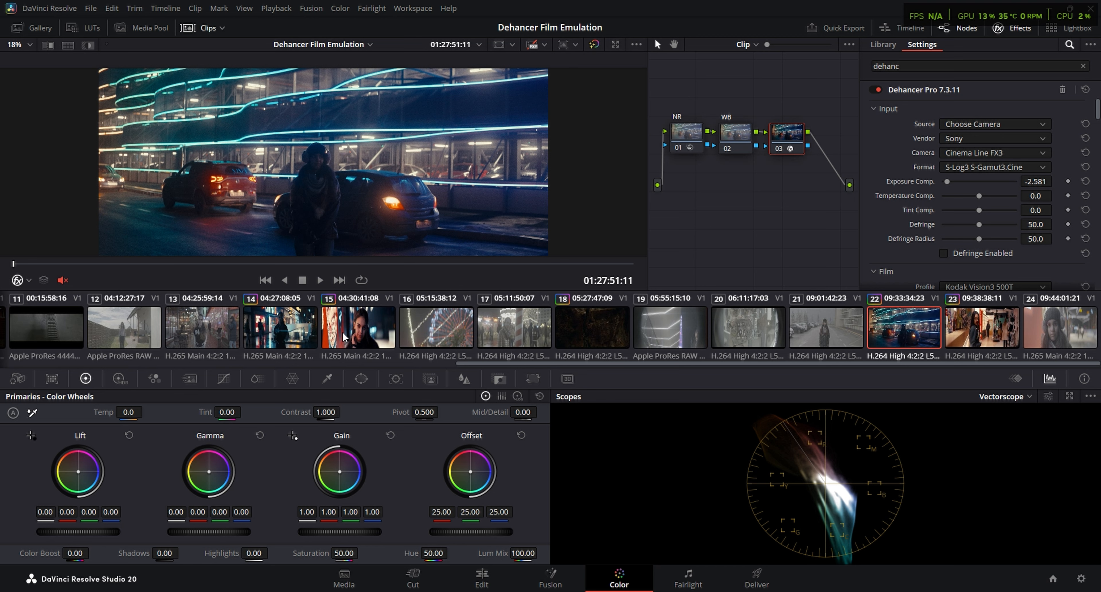
Play back clips 23 and 15, viewing clip 15 full screen
click(300, 333)
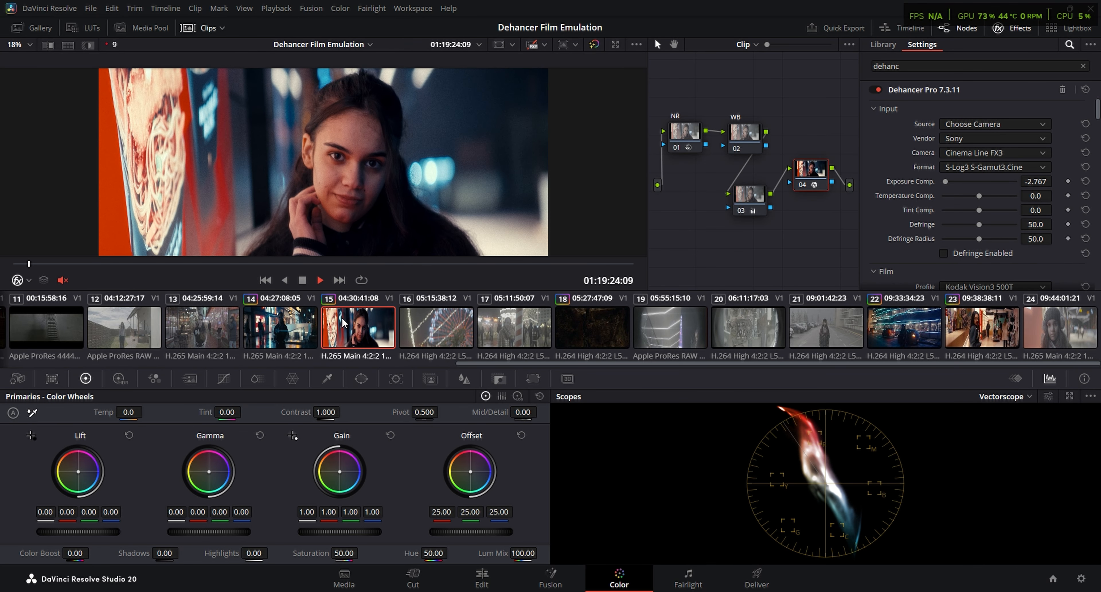
key(ctrl+f)
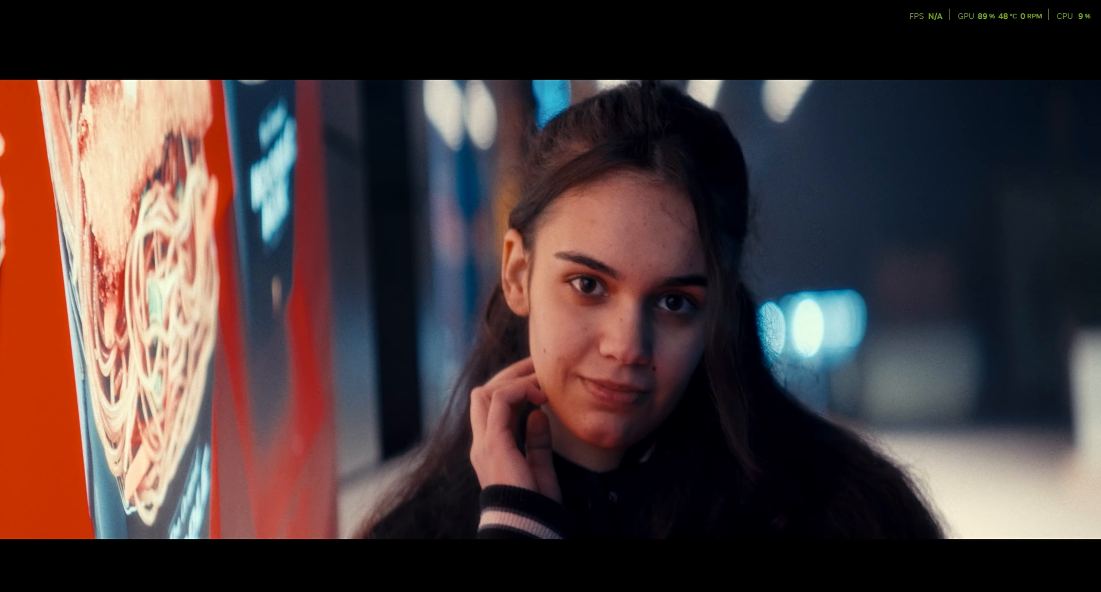
key(Escape)
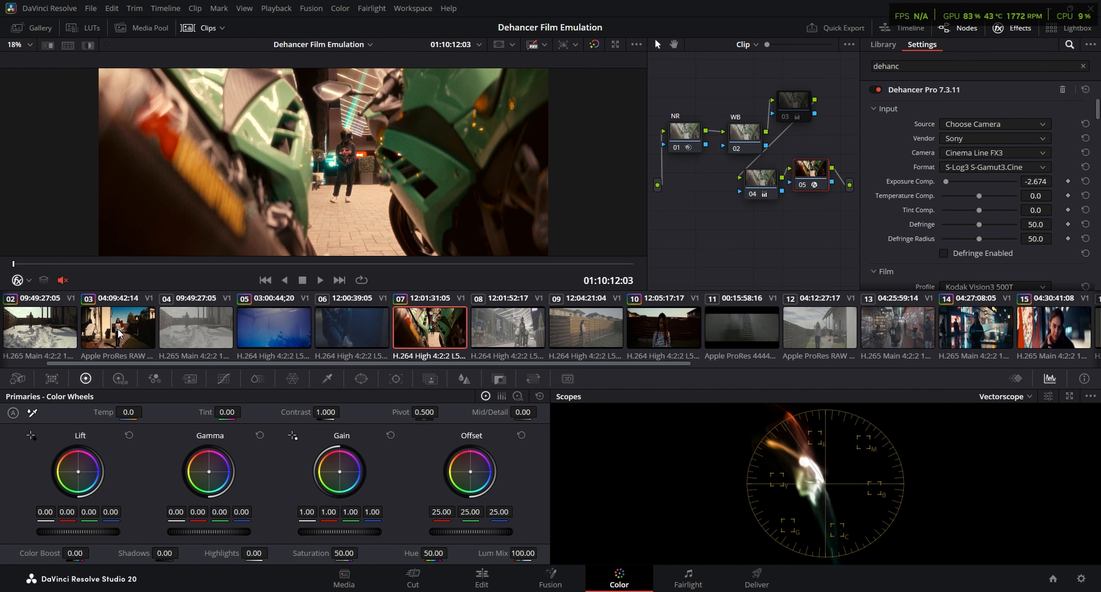
Scrub through clip 03 and another graded clip to compare their Dehancer looks
click(124, 334)
drag(155, 266, 226, 263)
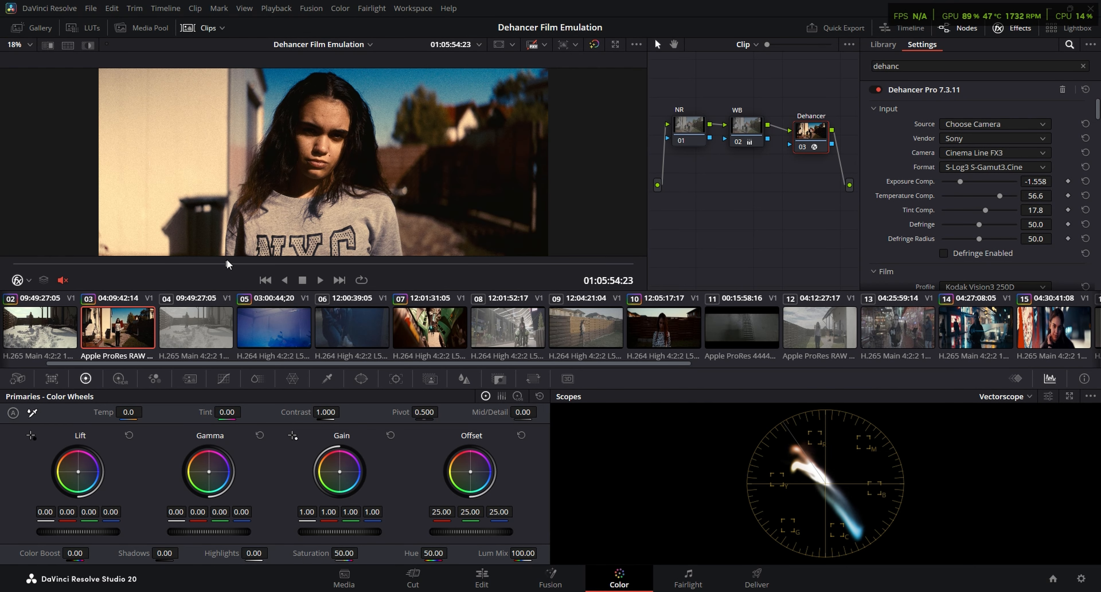
scroll(556, 331, down, 5)
click(555, 333)
drag(370, 264, 413, 265)
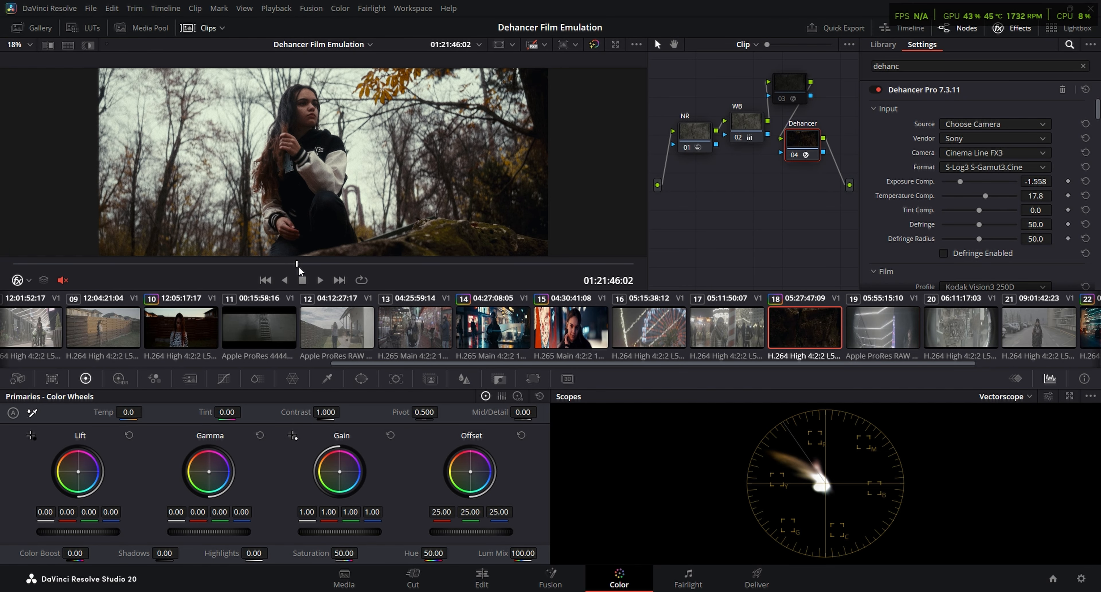
View clip 18's forest scene full screen and scrub through it to review the grade
key(p)
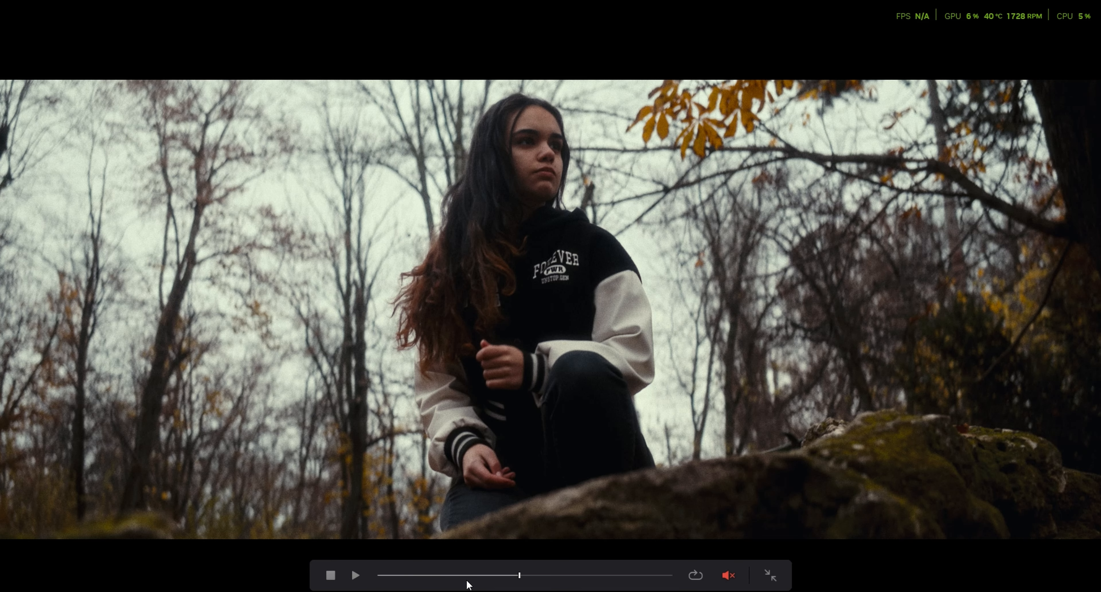
drag(471, 576, 522, 575)
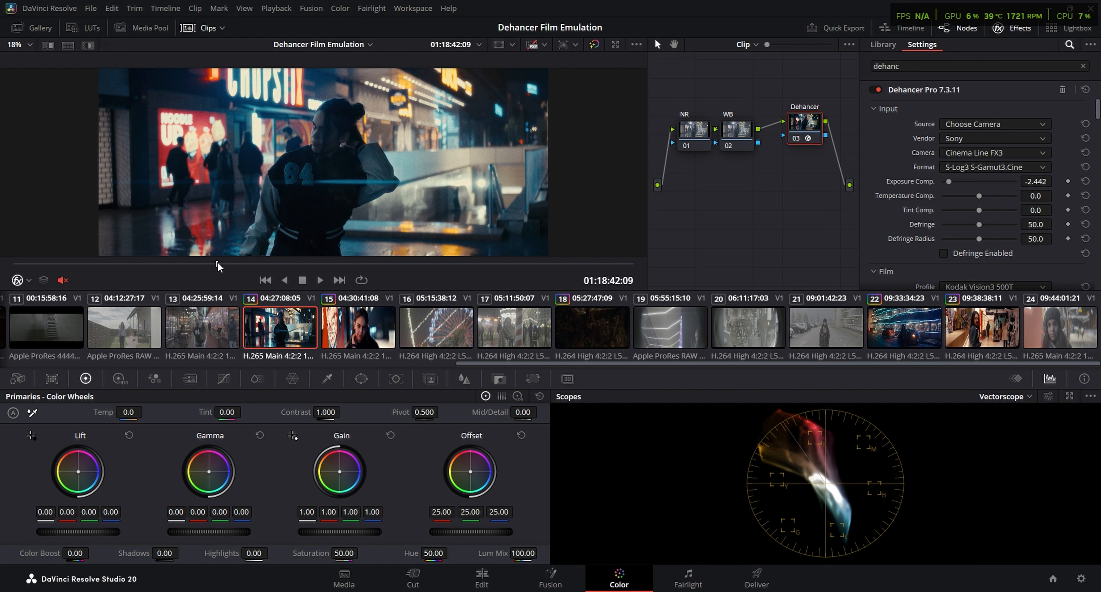
drag(218, 262, 253, 263)
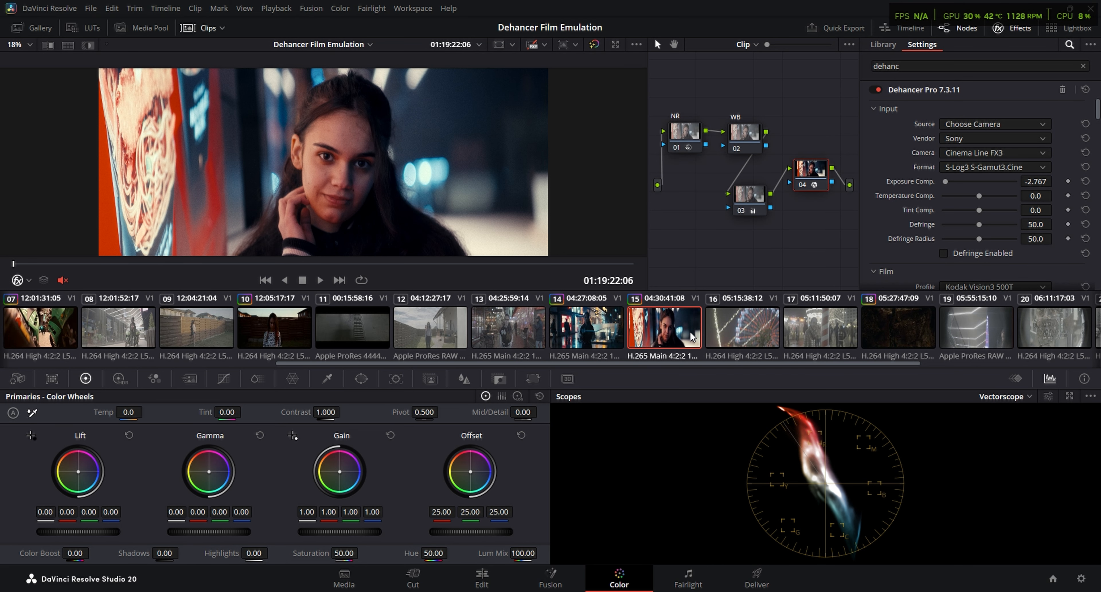
Scrub through clips 03 and 22 to review the daylight and neon night looks
scroll(280, 333, up, 6)
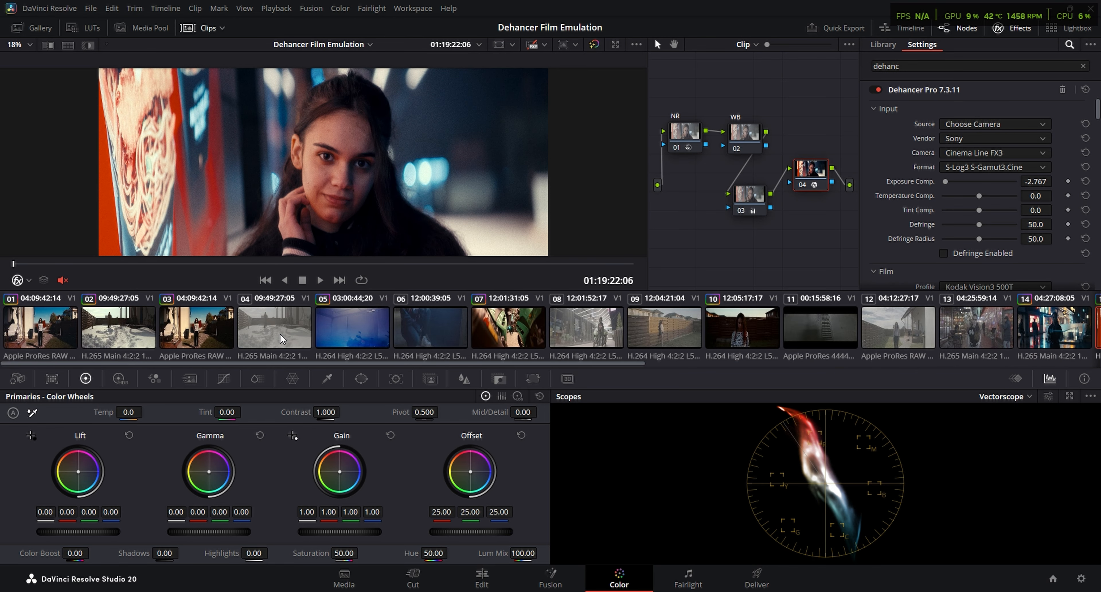
click(210, 329)
drag(115, 270, 228, 267)
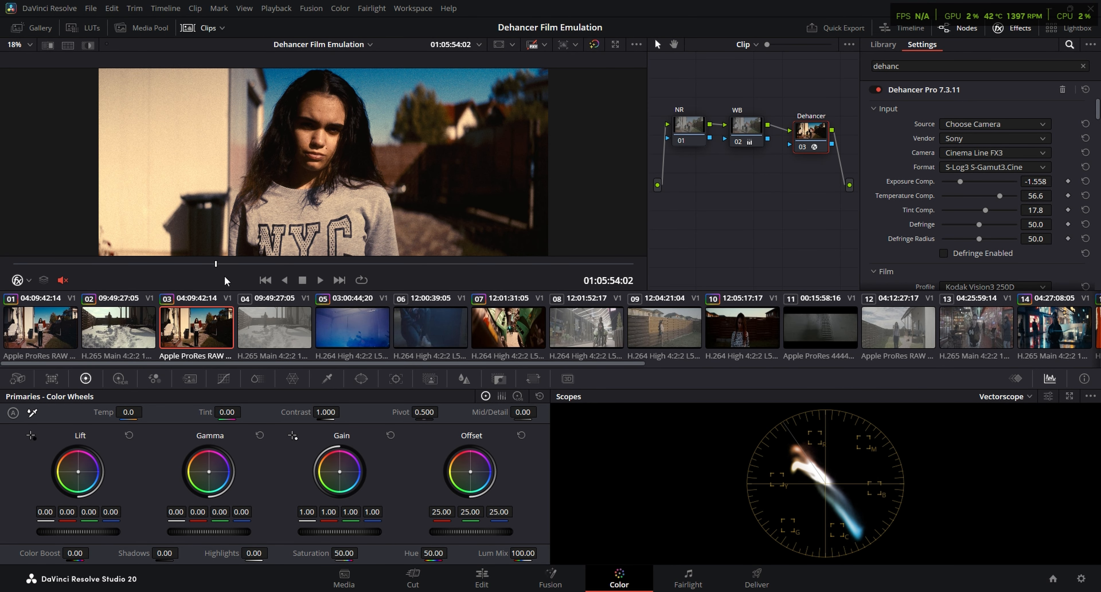
scroll(825, 330, down, 10)
click(904, 337)
mouse_move(131, 265)
mouse_down()
mouse_move(165, 265)
mouse_move(145, 261)
mouse_up()
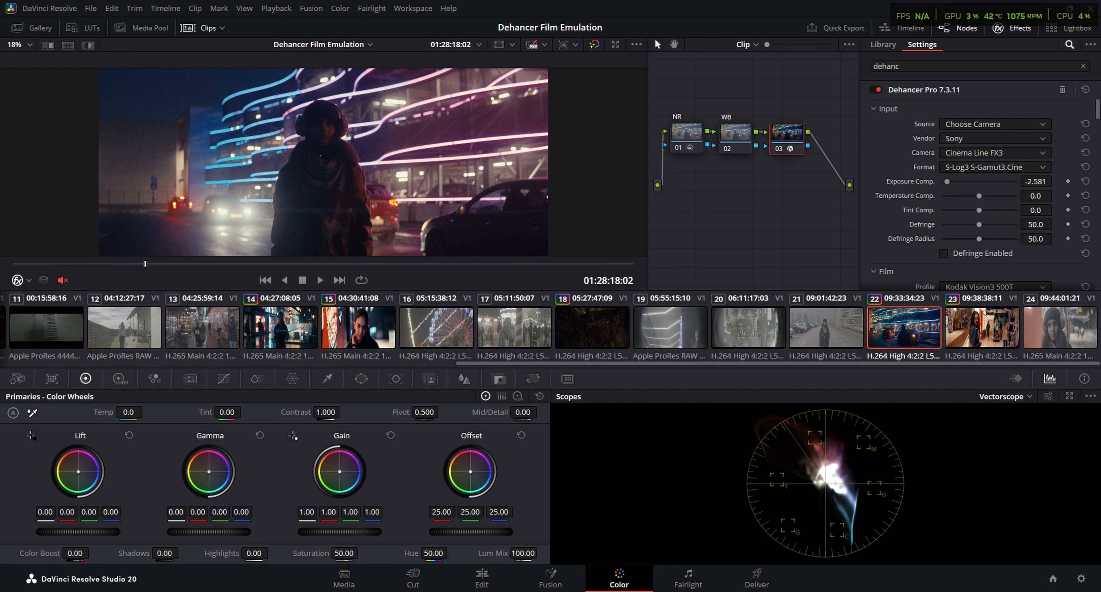